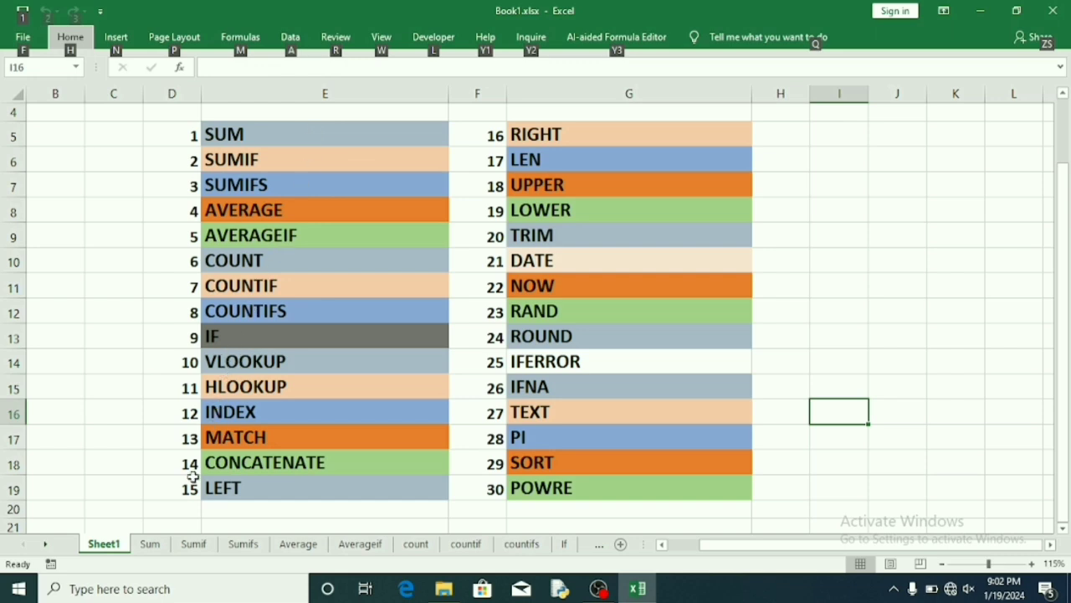
# - On the Sum sheet, enter =sum(C5+C6) in the Addition table's Result cell C7
pyautogui.click(150, 544)
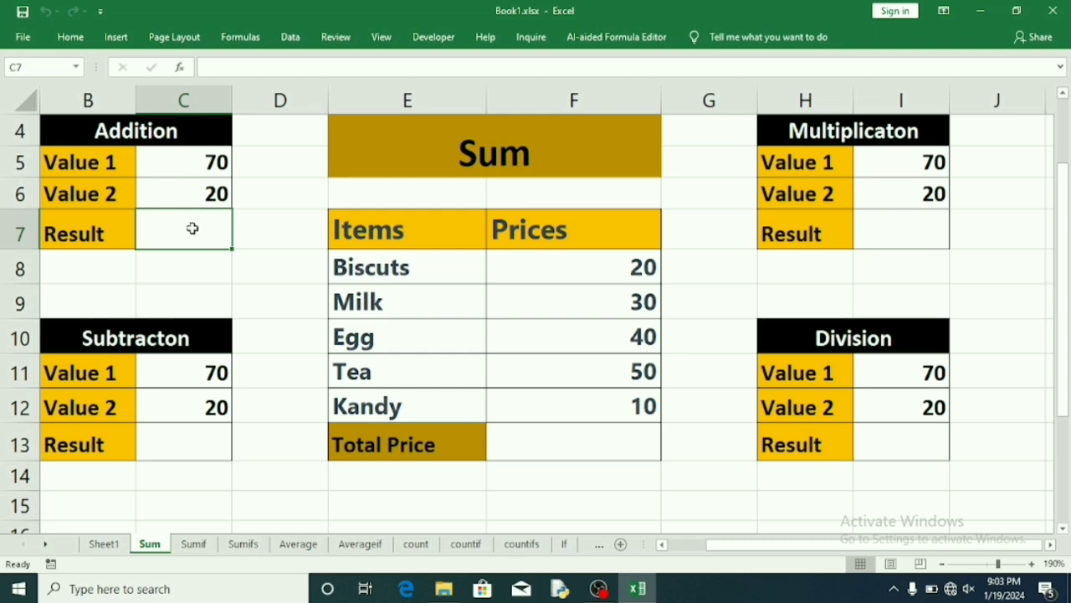
pyautogui.write('=')
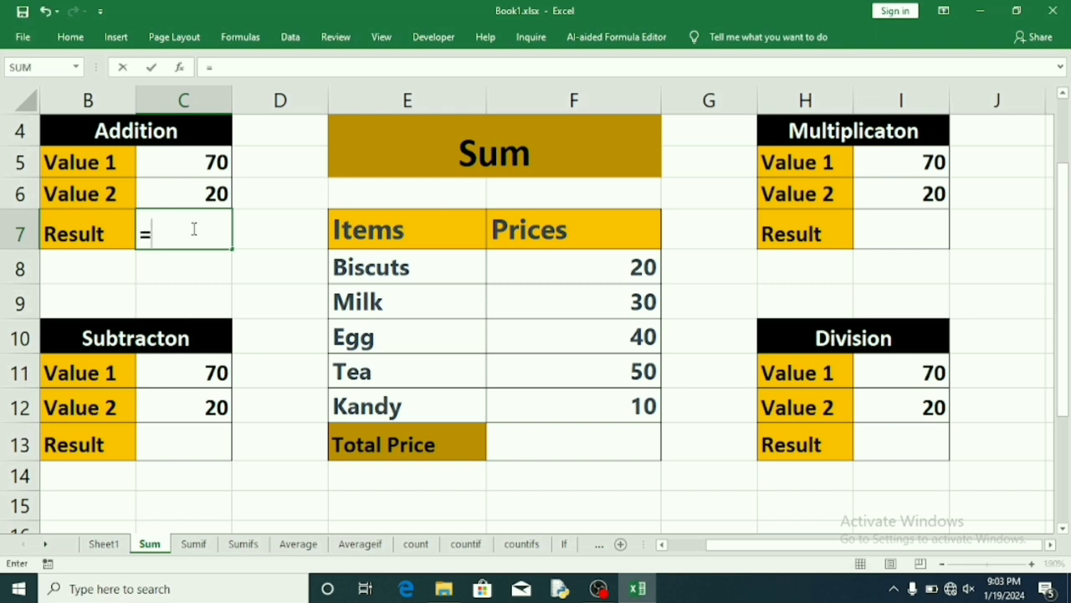
pyautogui.write('sum')
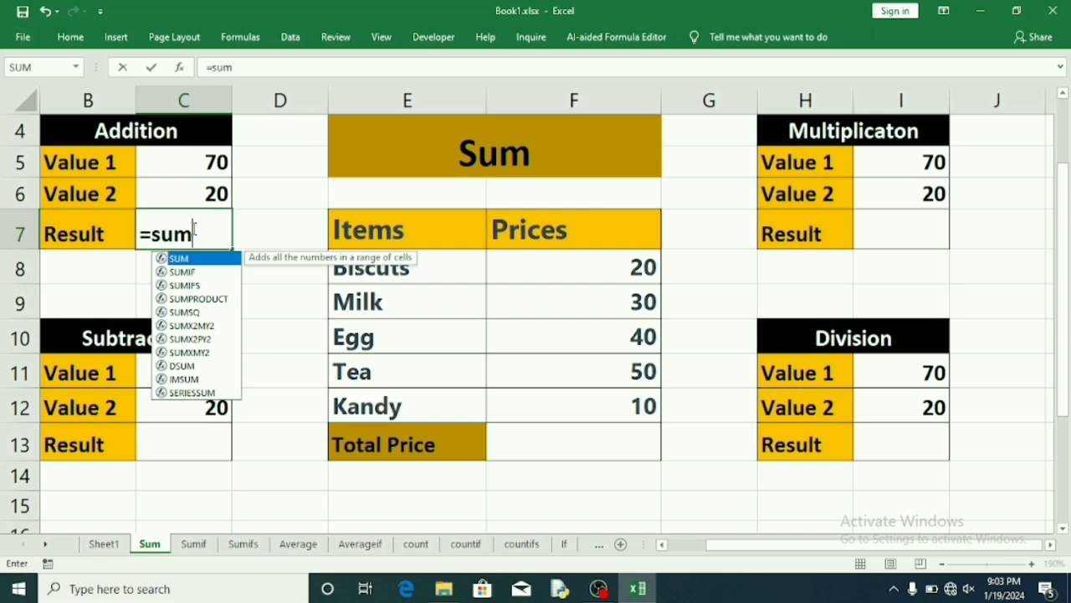
pyautogui.write('(')
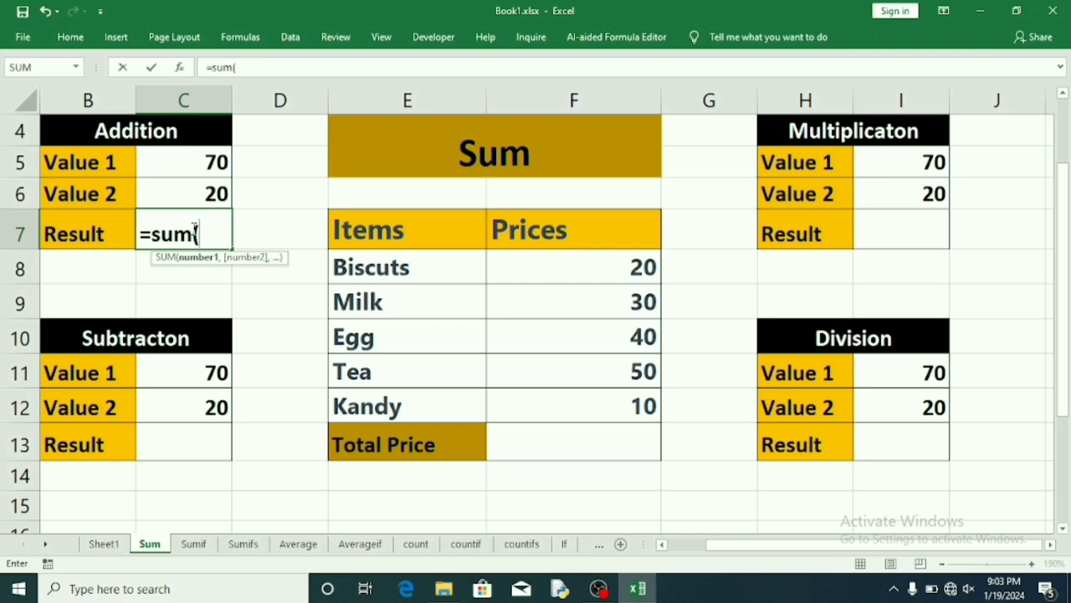
pyautogui.click(196, 160)
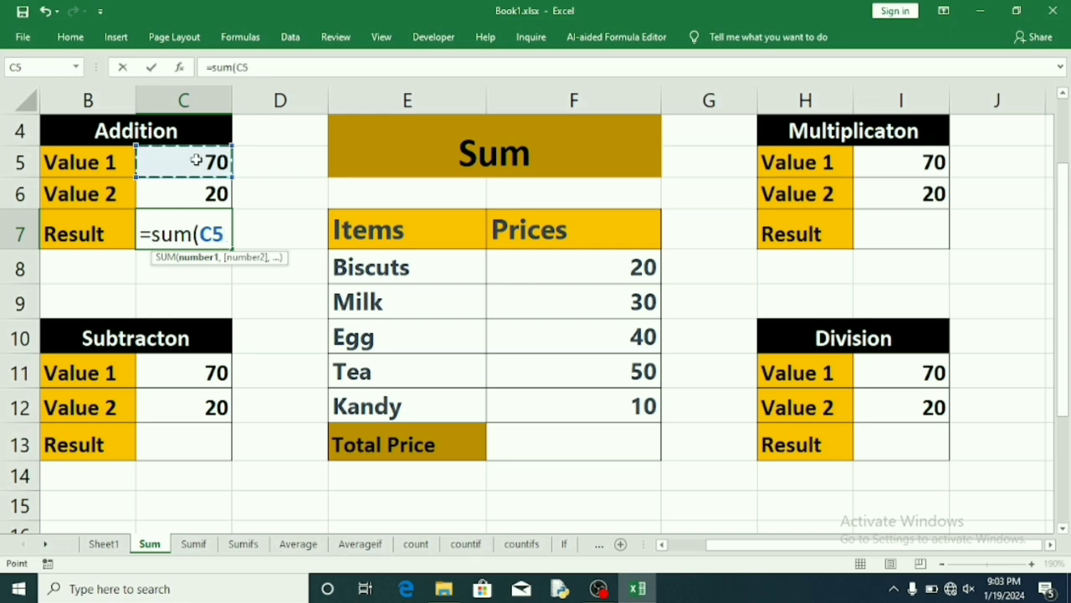
pyautogui.write('+')
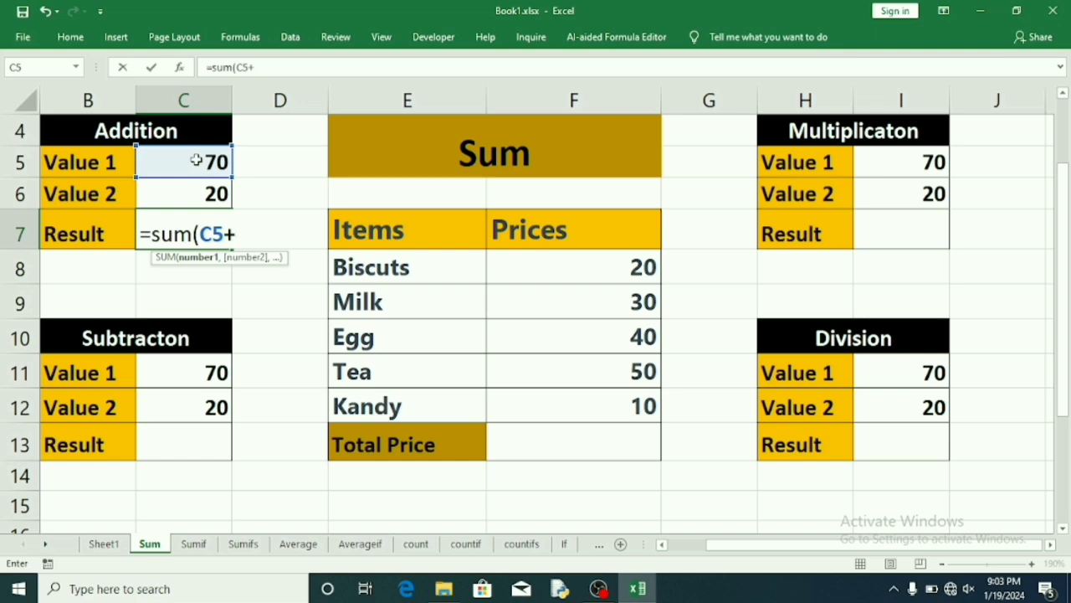
pyautogui.click(201, 191)
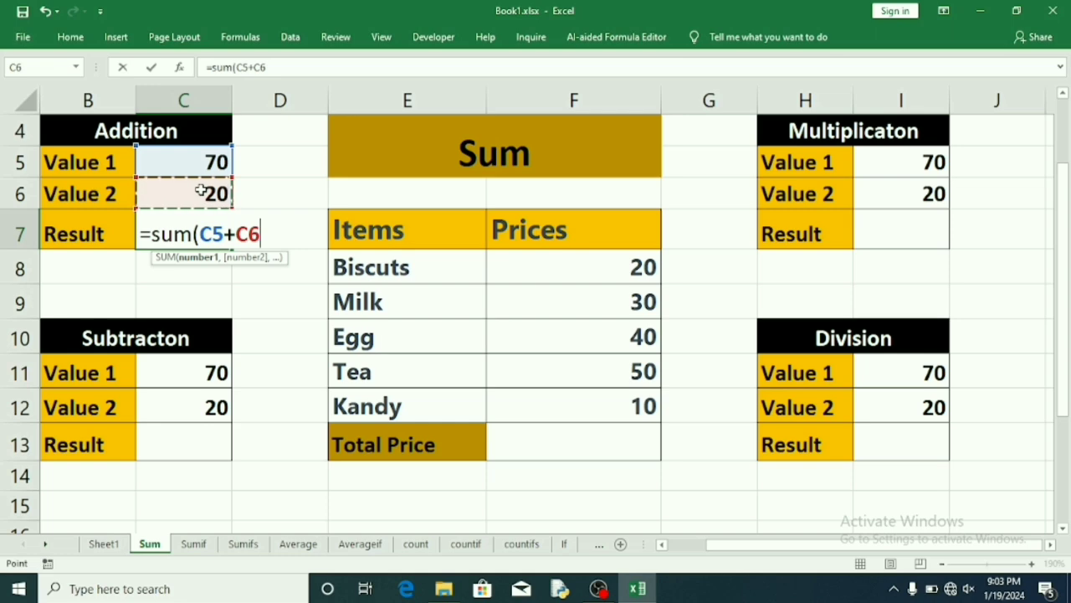
pyautogui.write(')')
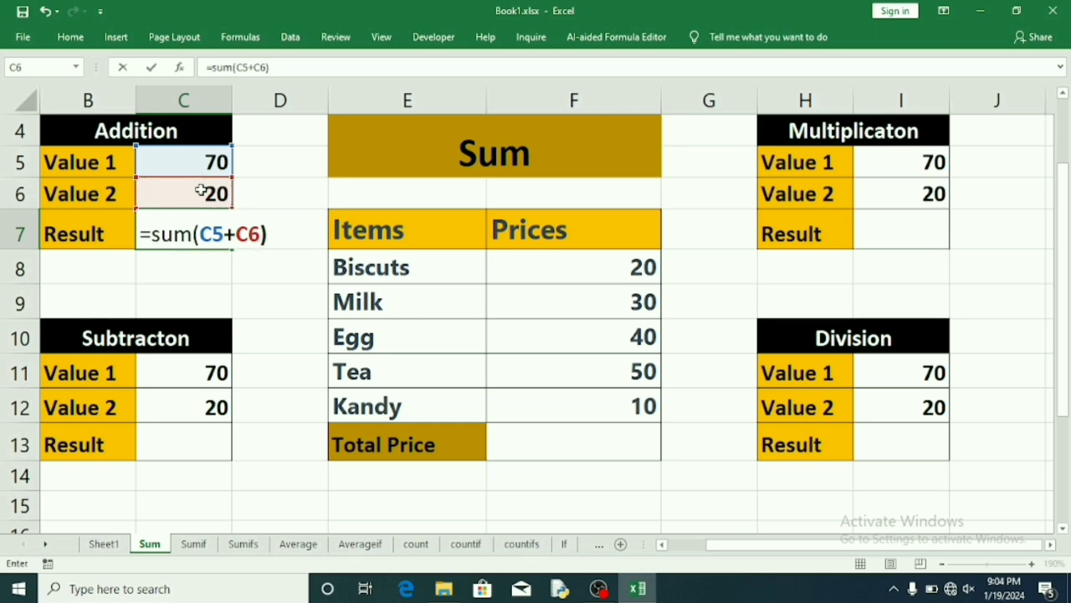
pyautogui.press('Return')
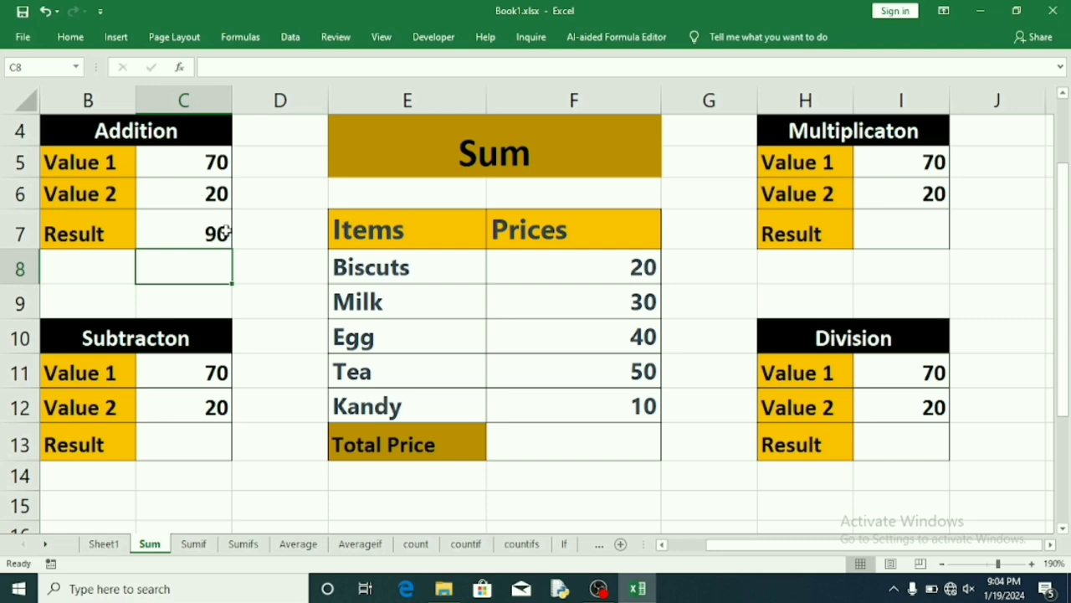
# - Enter =sum(C11-C12) in the Subtraction table's Result cell C13 to subtract Value 2 from Value 1
pyautogui.click(169, 460)
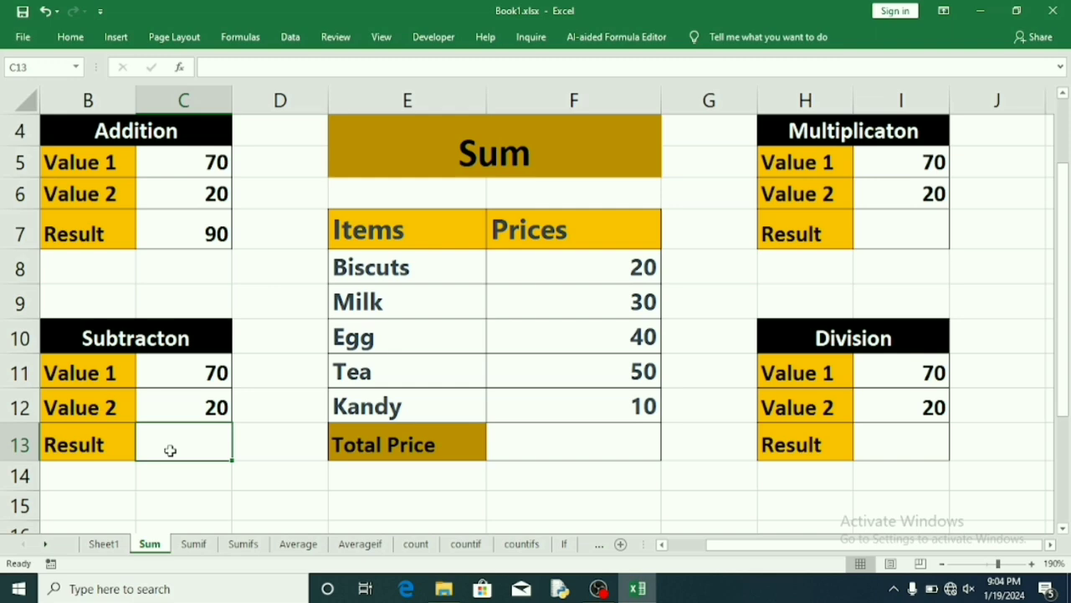
pyautogui.write('=')
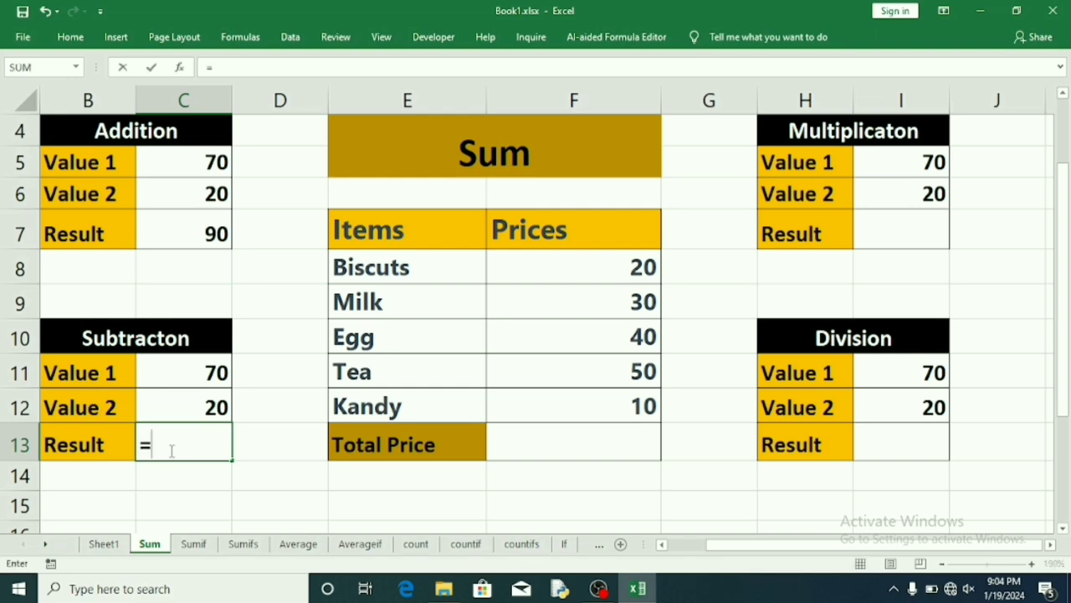
pyautogui.write('sum')
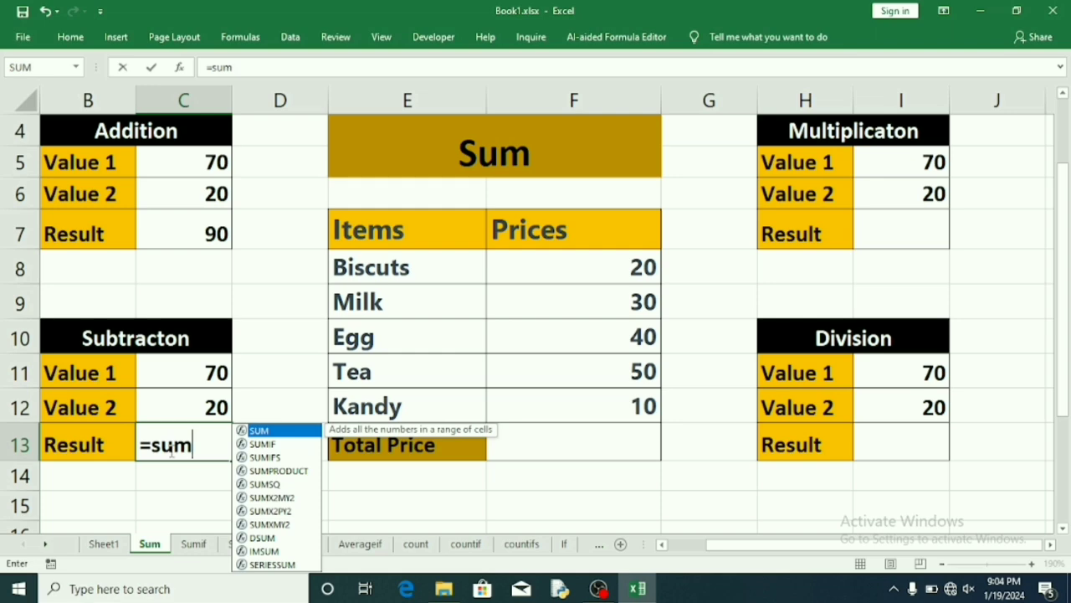
pyautogui.write('(')
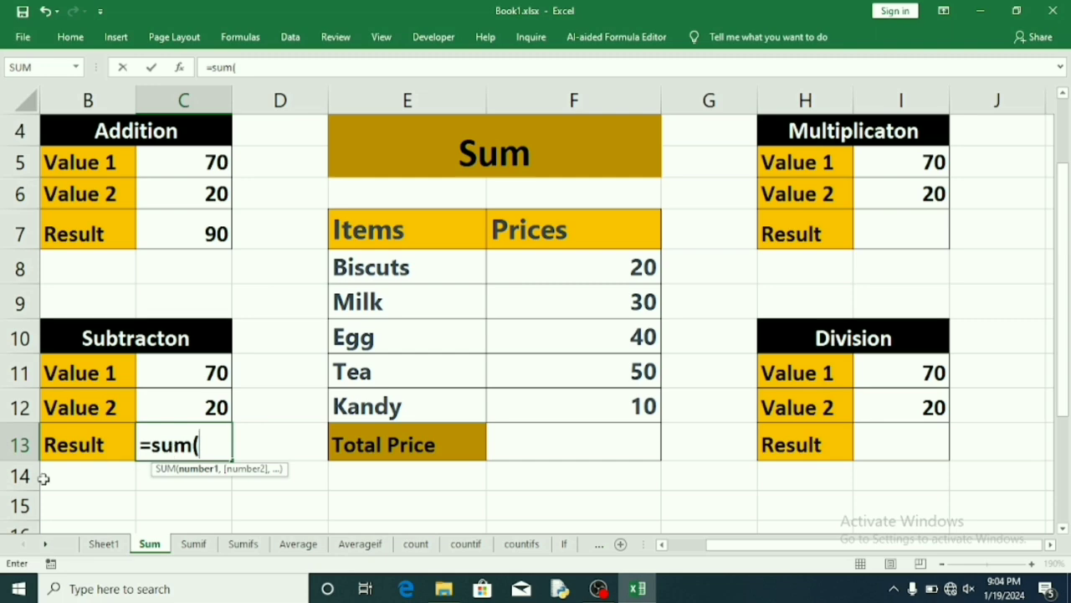
pyautogui.click(177, 377)
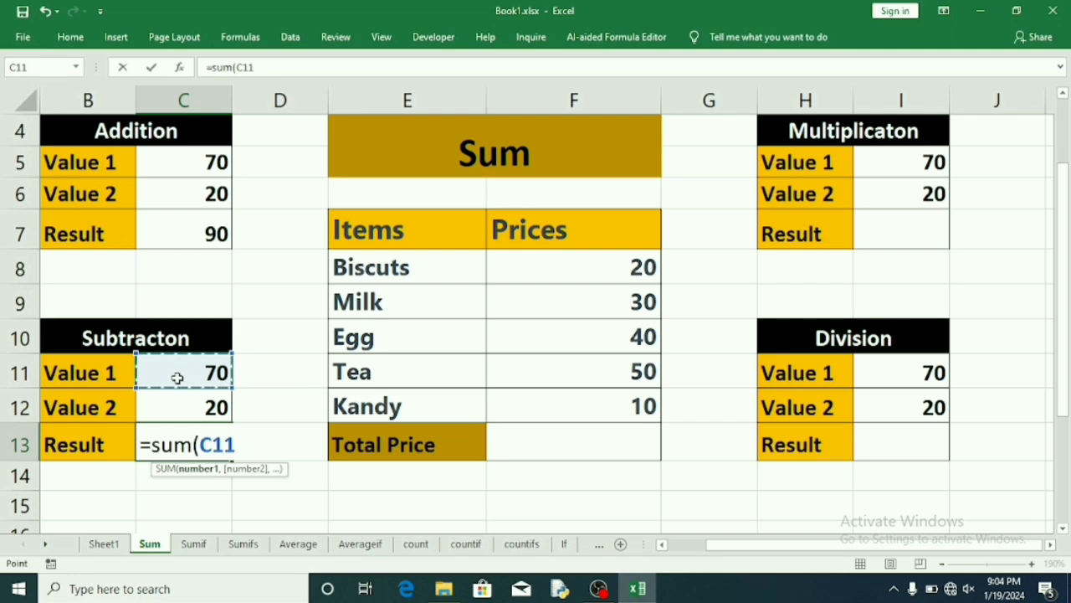
pyautogui.write('-')
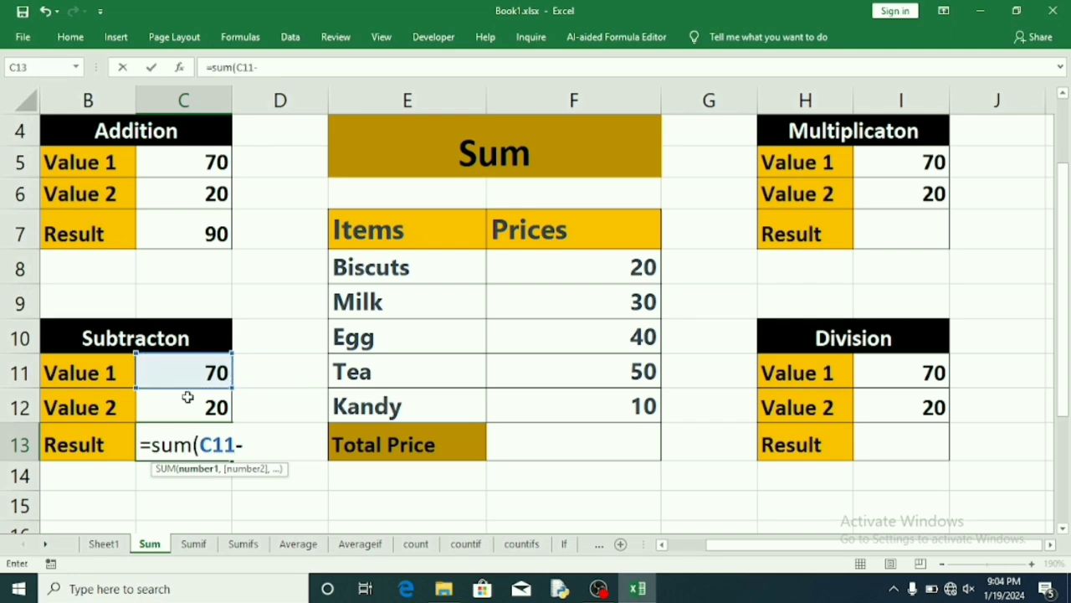
pyautogui.click(187, 397)
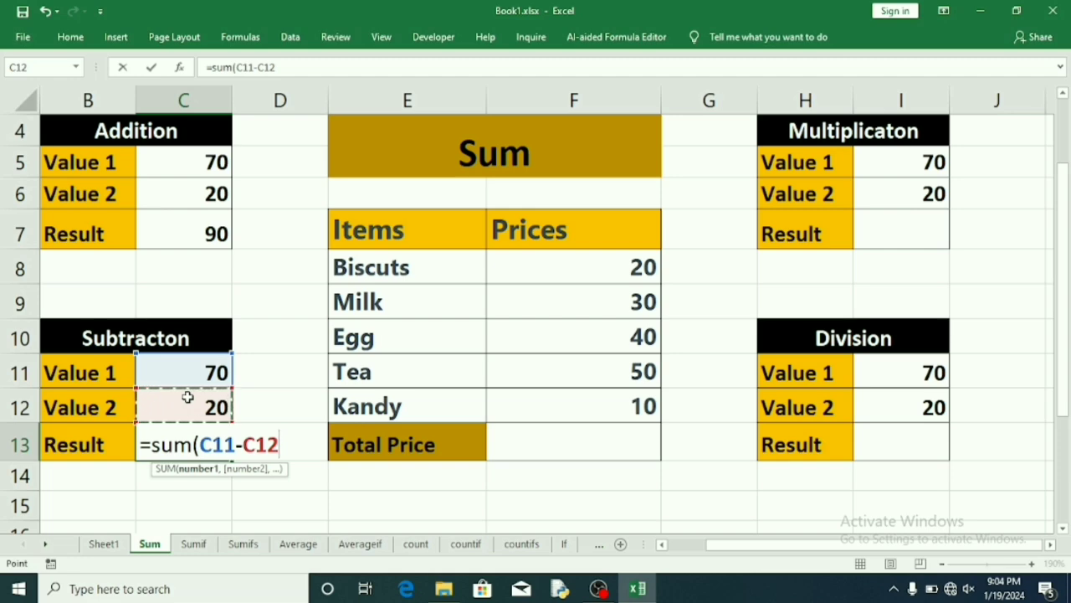
pyautogui.write(')')
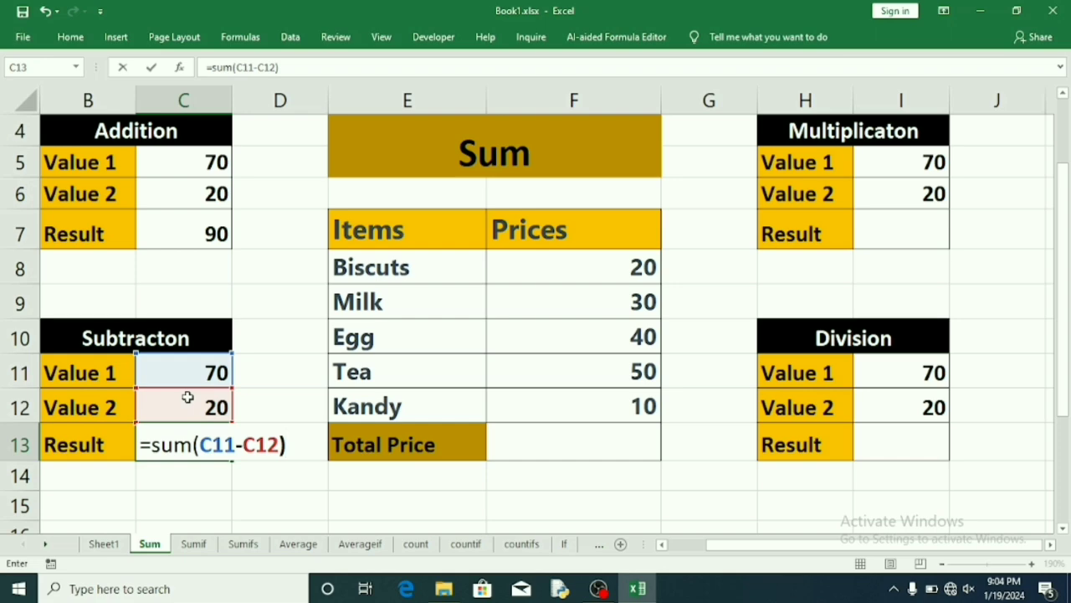
pyautogui.press('Return')
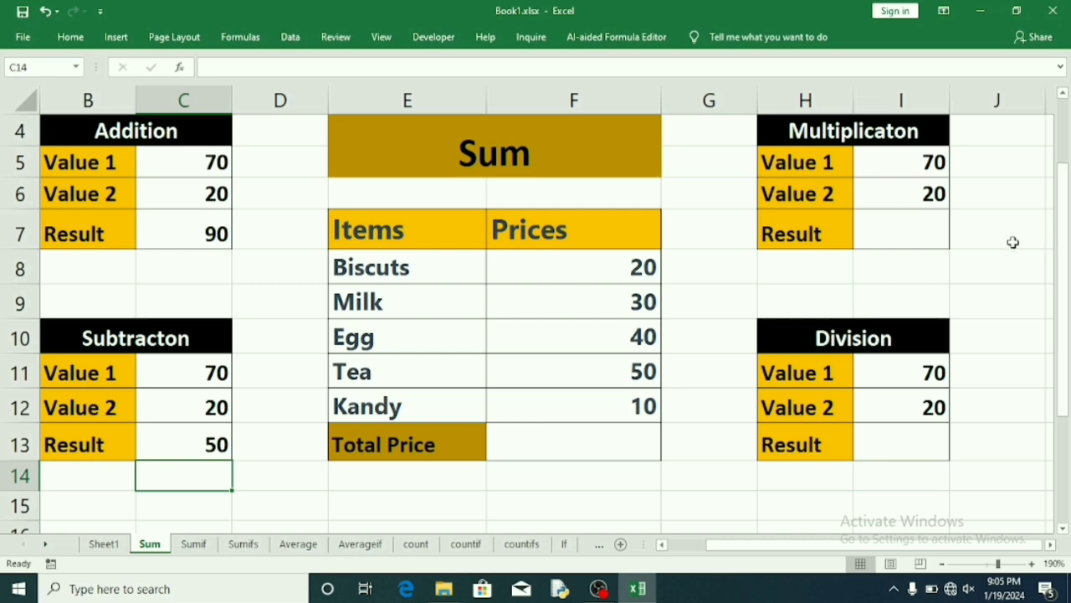
# - Enter =sum(I5*I6) in the Multiplication table's Result cell I7 to multiply the two values
pyautogui.click(871, 238)
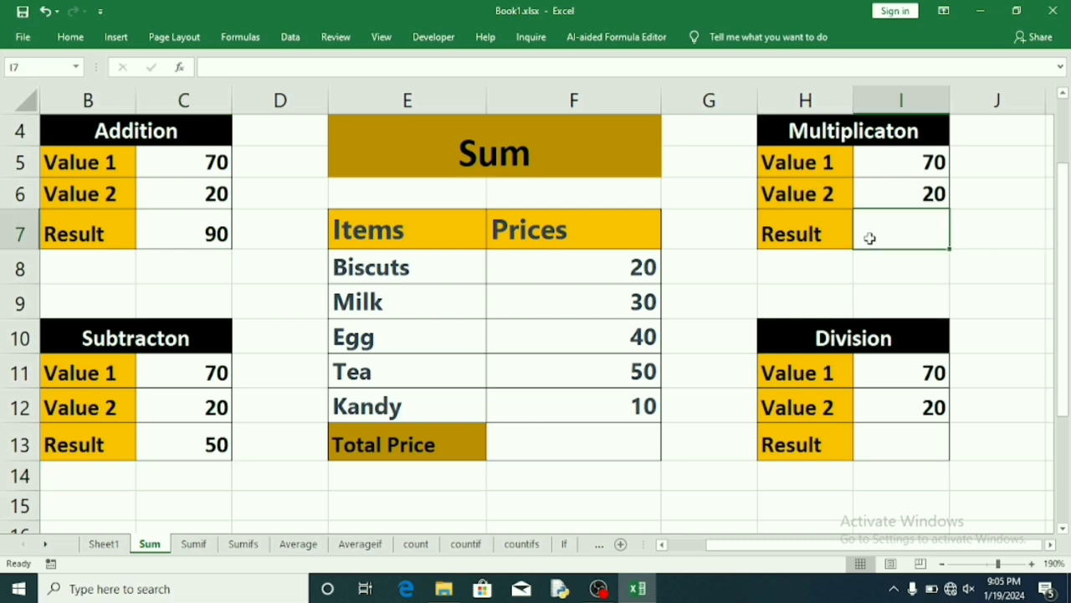
pyautogui.write('=s')
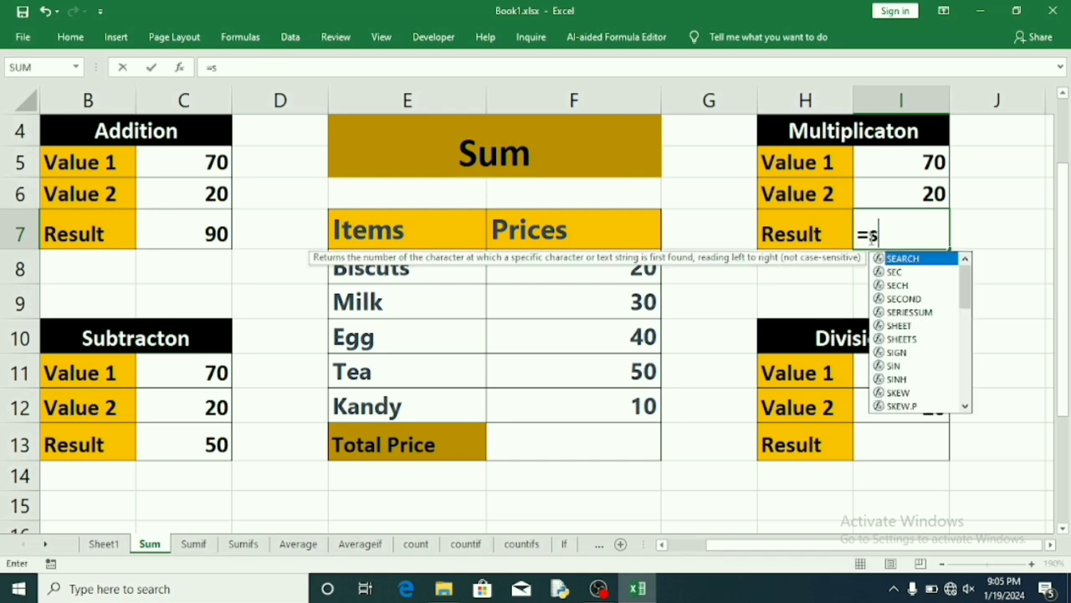
pyautogui.write('um')
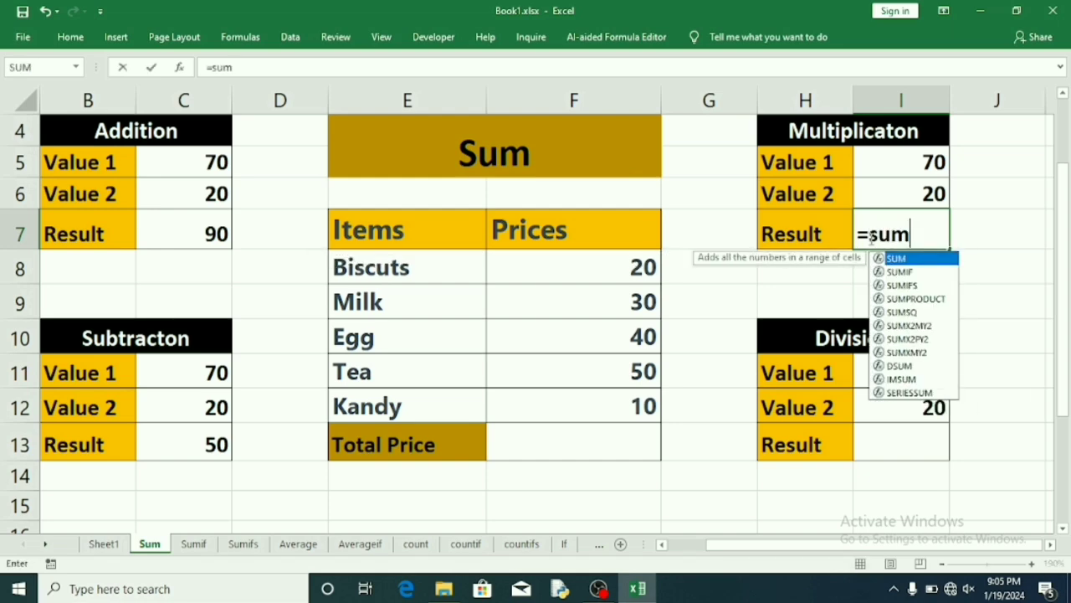
pyautogui.write('(')
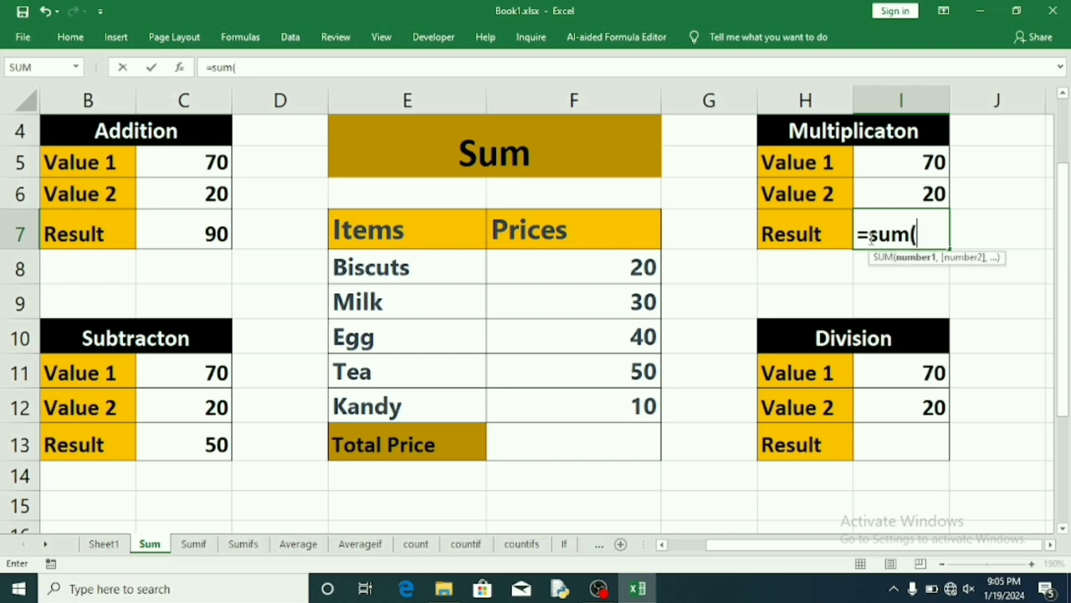
pyautogui.click(914, 177)
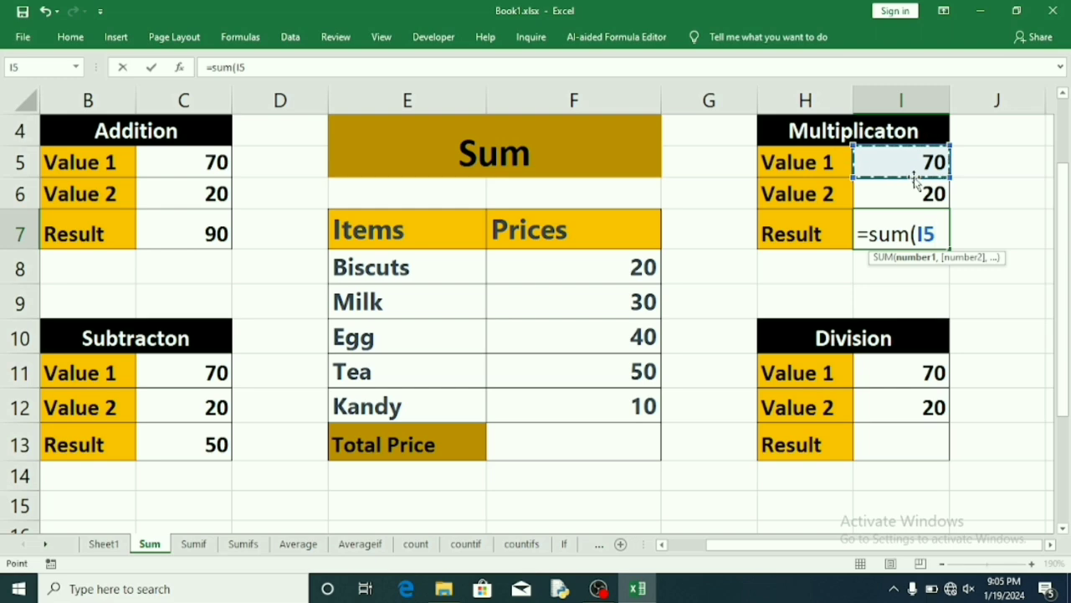
pyautogui.write('*')
pyautogui.click(914, 197)
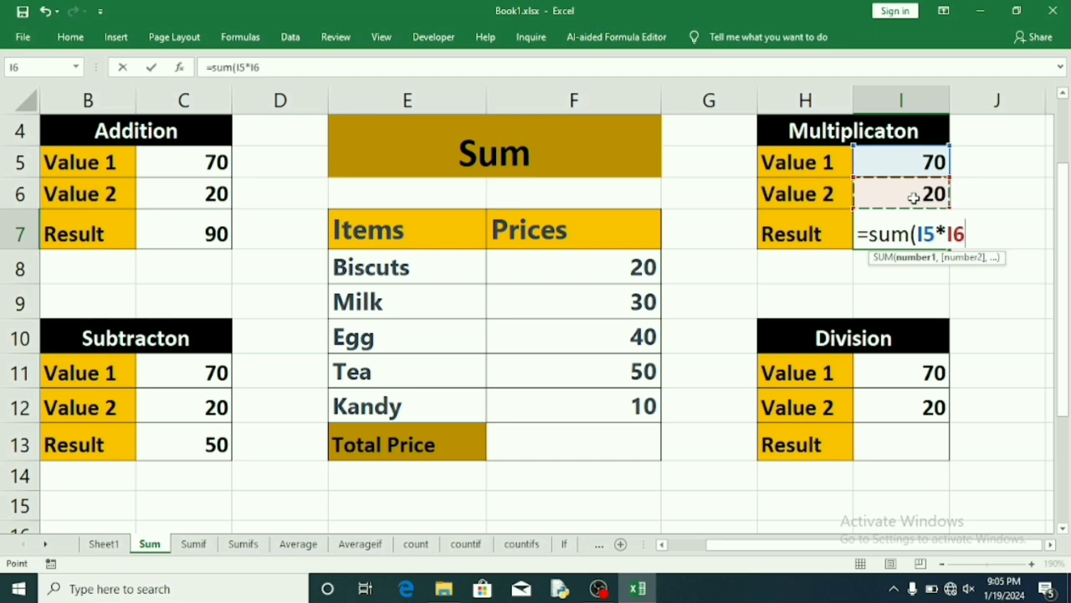
pyautogui.write(')')
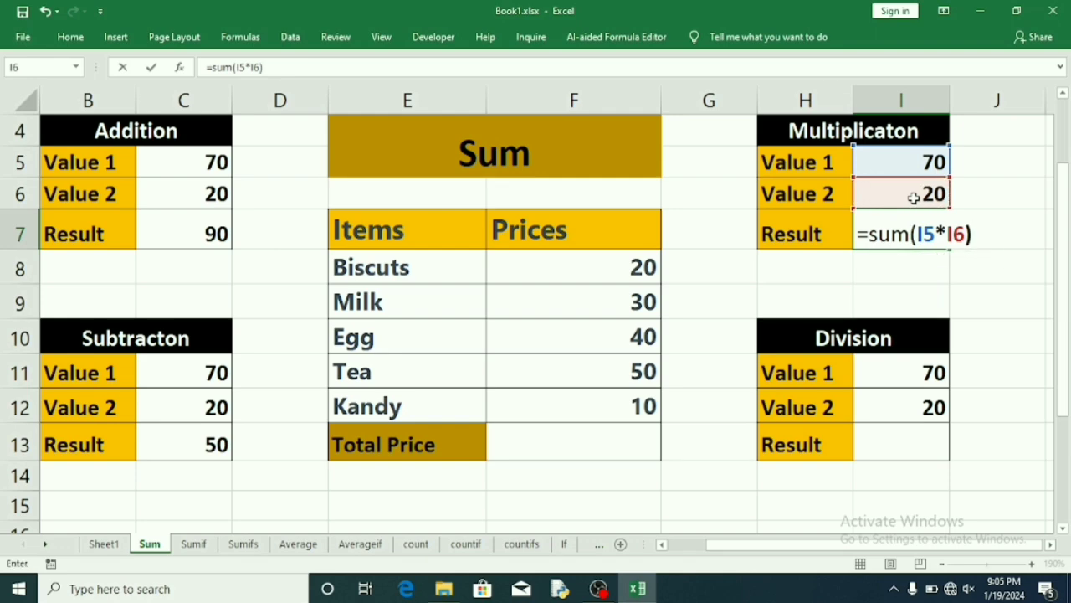
pyautogui.hotkey('ctrl', 'Return')
pyautogui.press('Return')
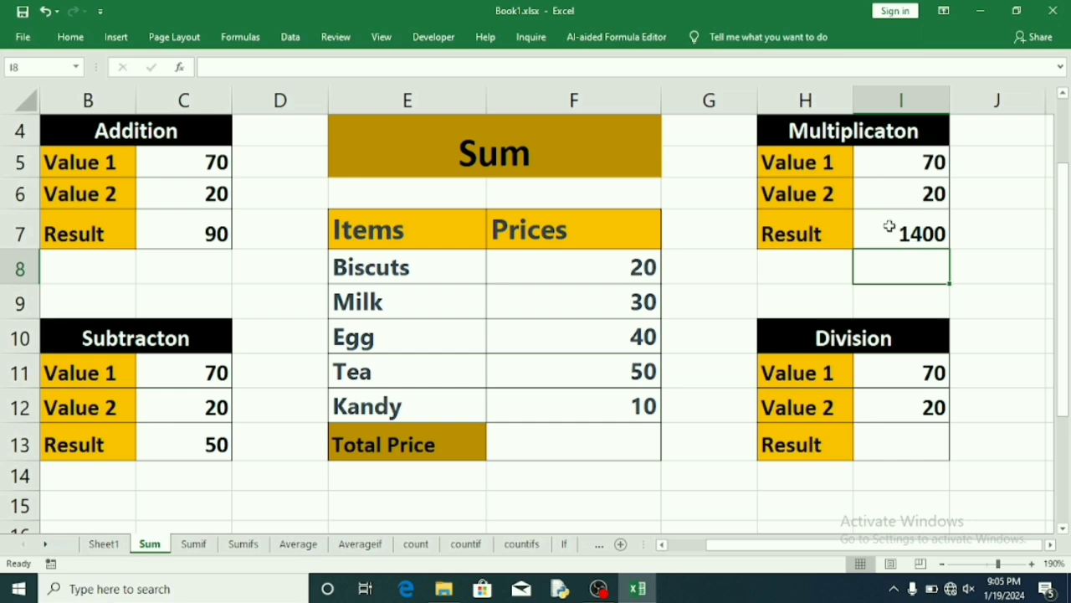
# - Enter =sum(I11/I12) in the Division table's Result cell I13 to divide Value 1 by Value 2
pyautogui.click(886, 445)
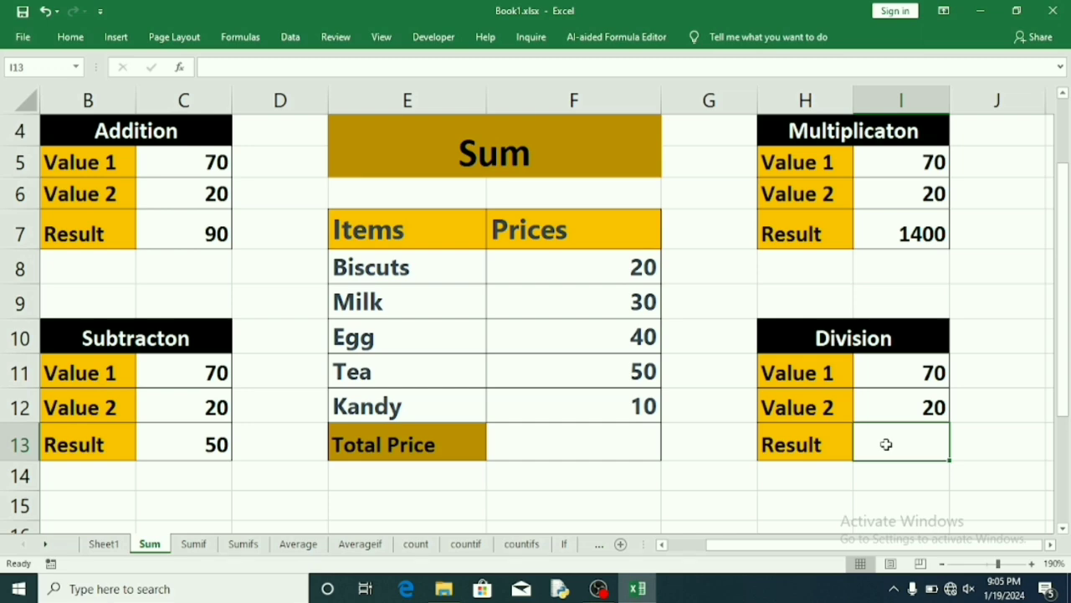
pyautogui.write('=s')
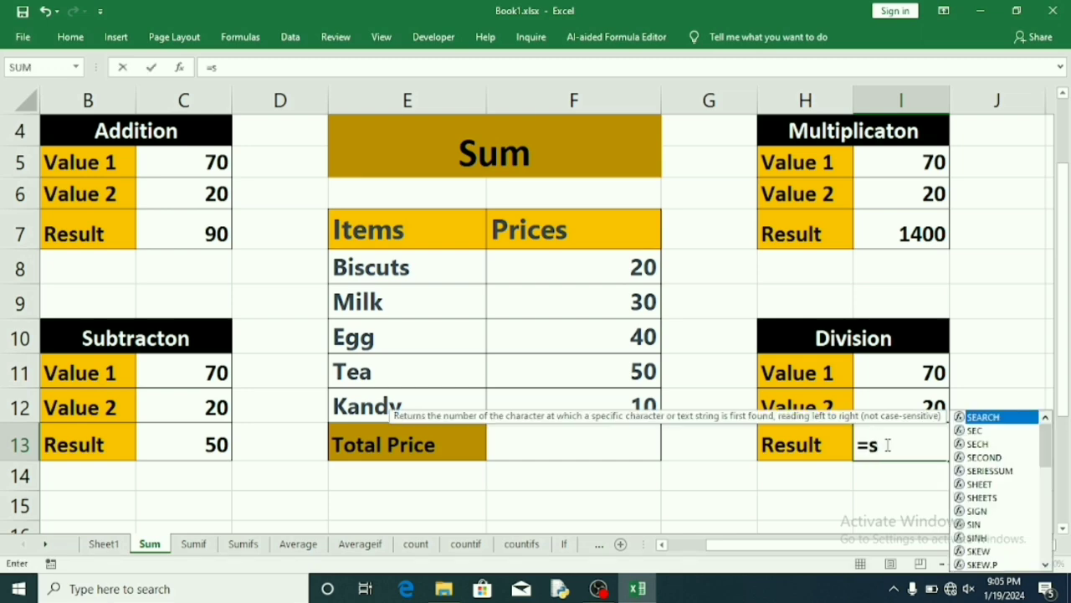
pyautogui.write('um')
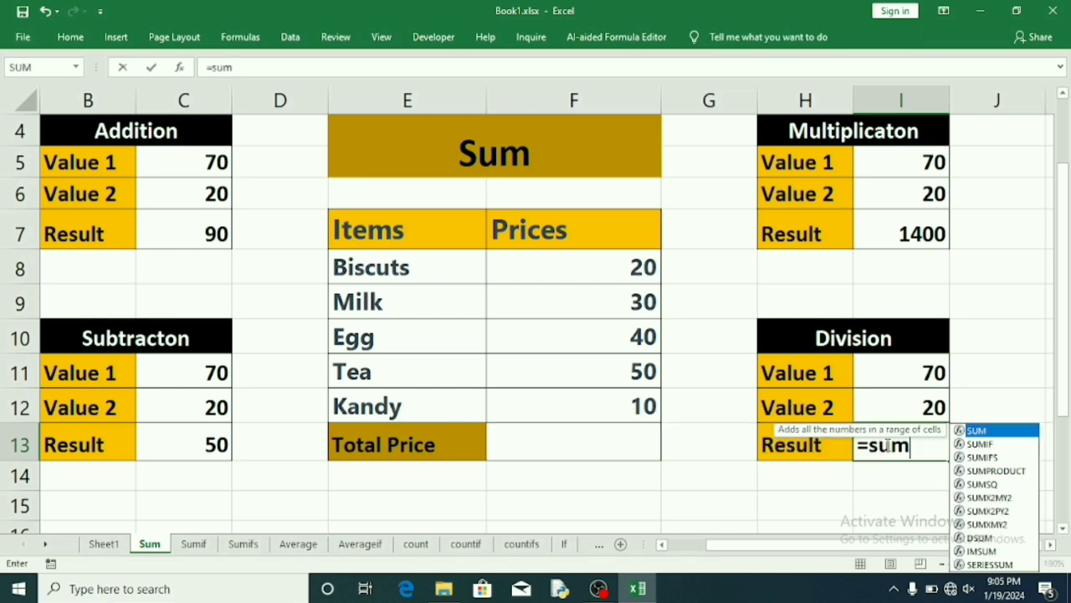
pyautogui.write('(')
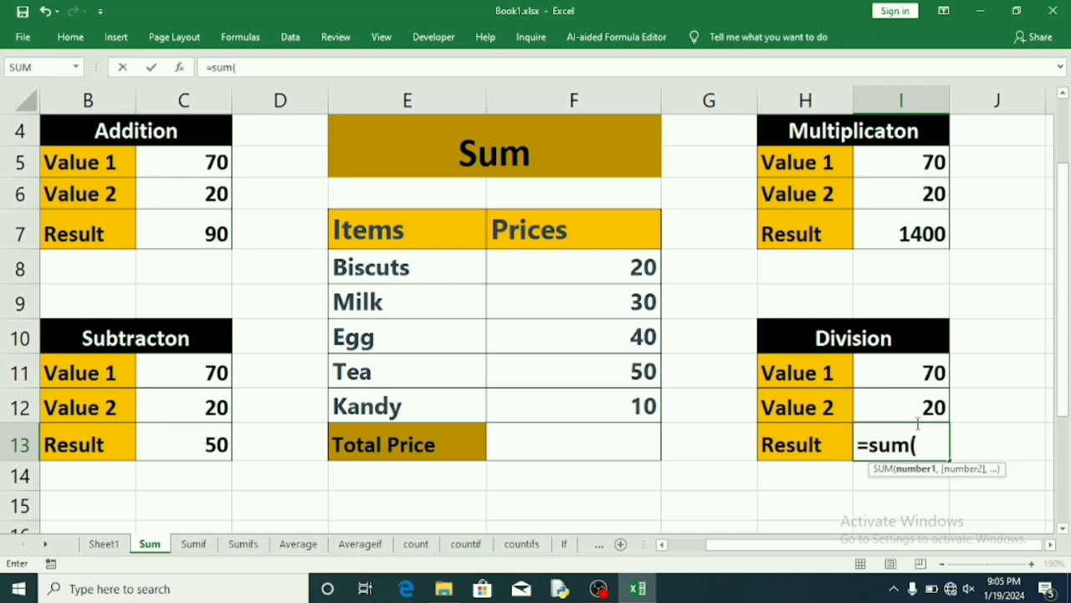
pyautogui.click(926, 373)
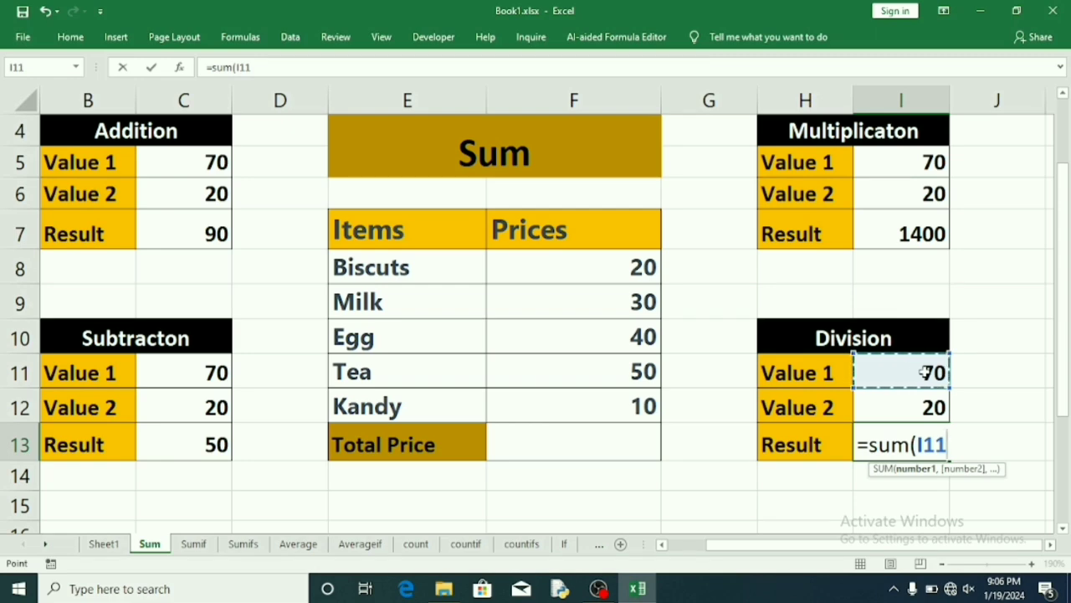
pyautogui.write('/')
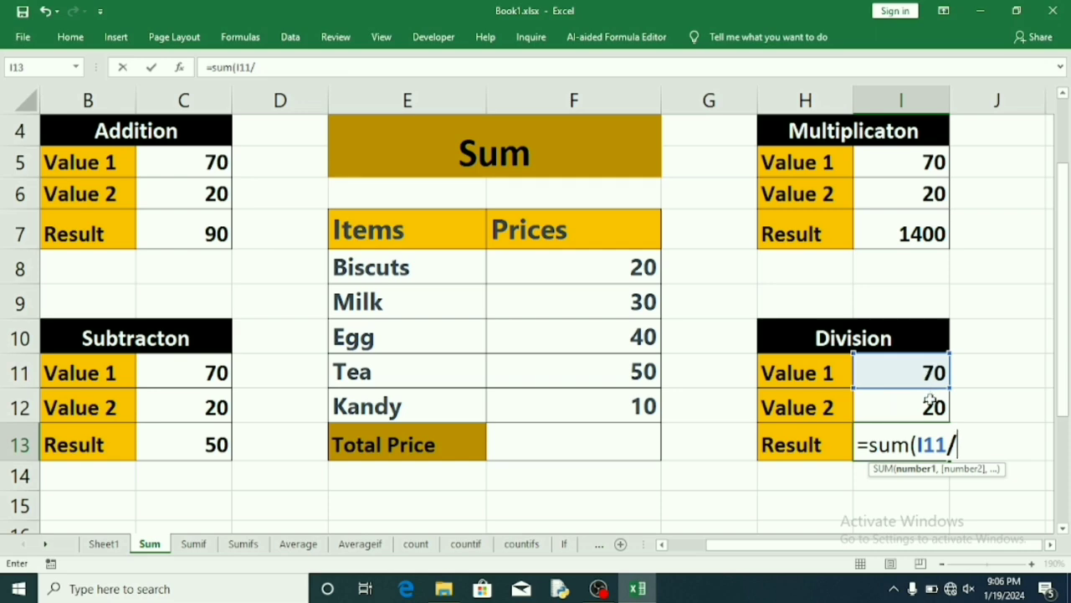
pyautogui.click(931, 401)
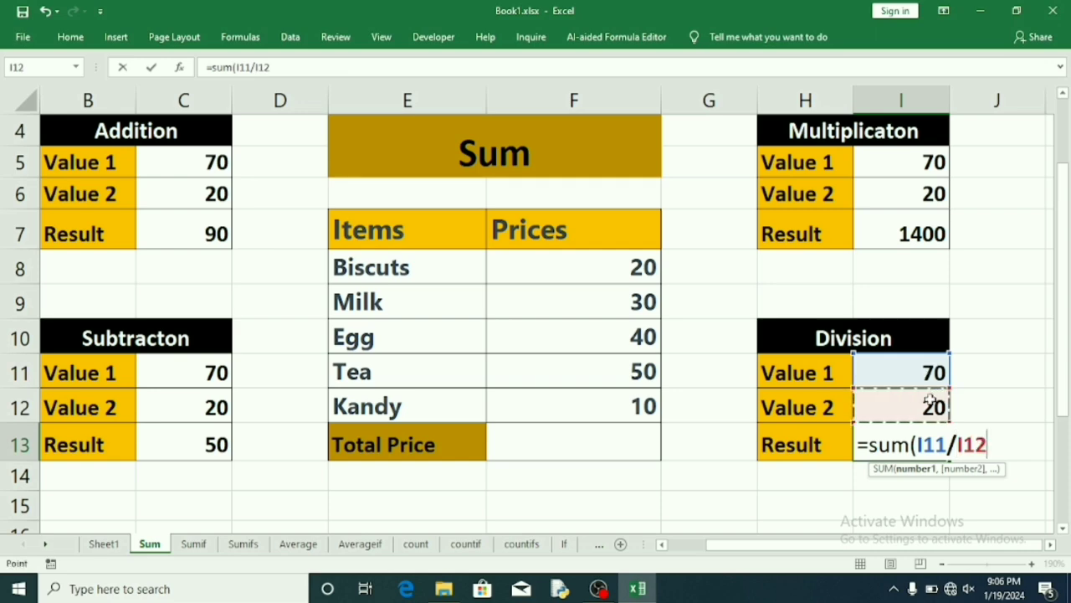
pyautogui.write(')')
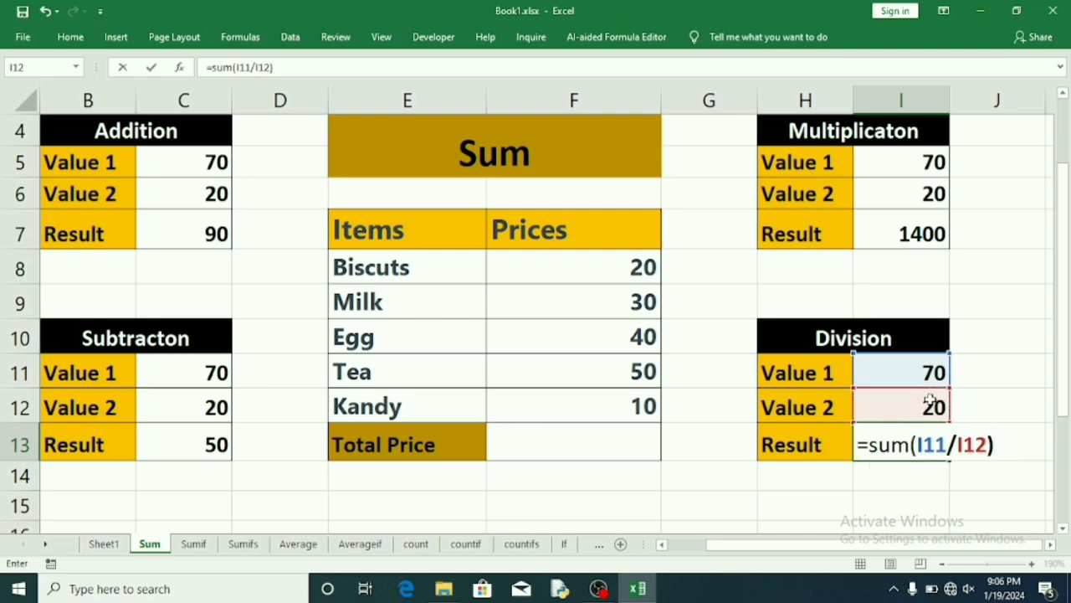
pyautogui.press('Return')
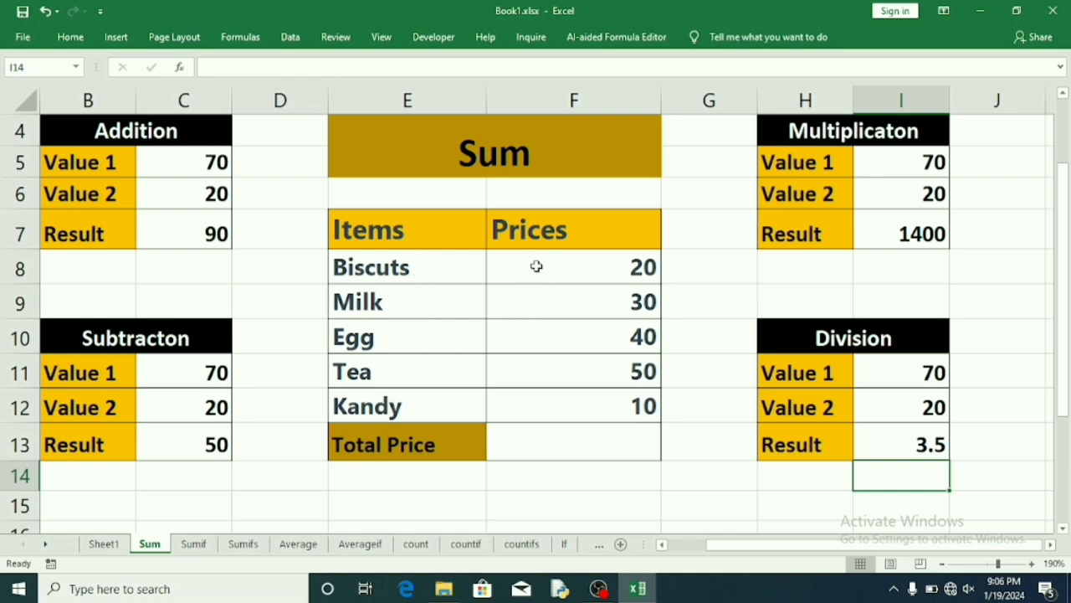
# - Enter =sum(F8:F12) in the Total Price cell F13 to add up all the item prices
pyautogui.click(520, 434)
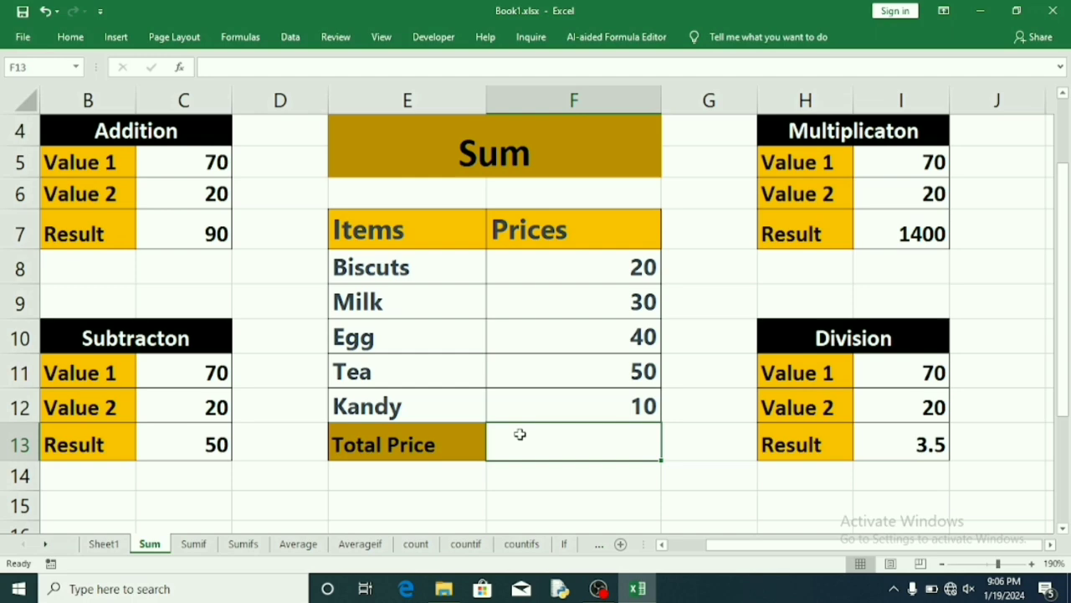
pyautogui.write('=sum')
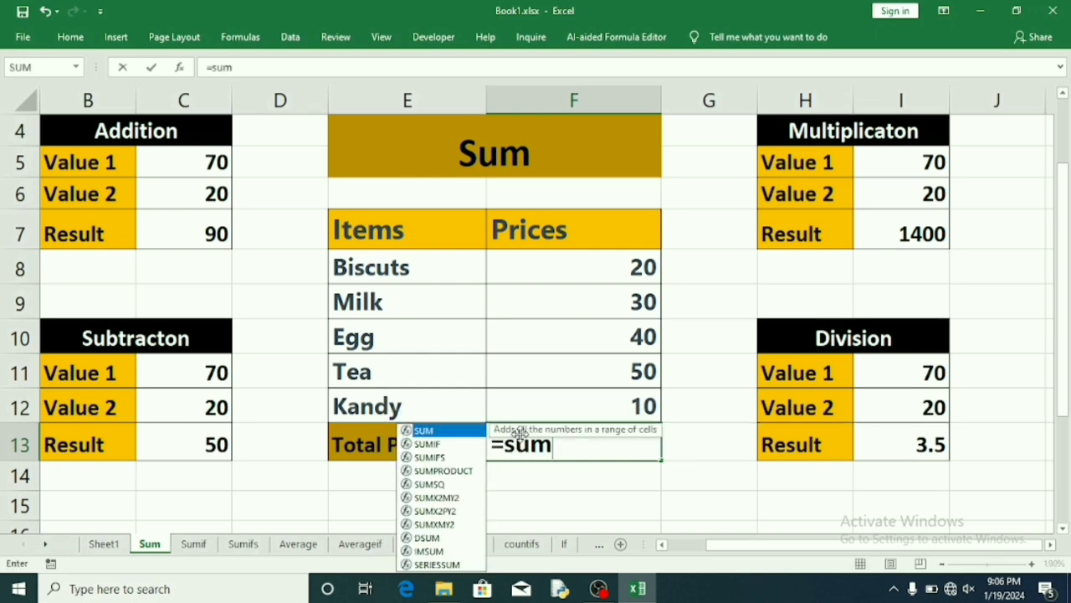
pyautogui.write('(')
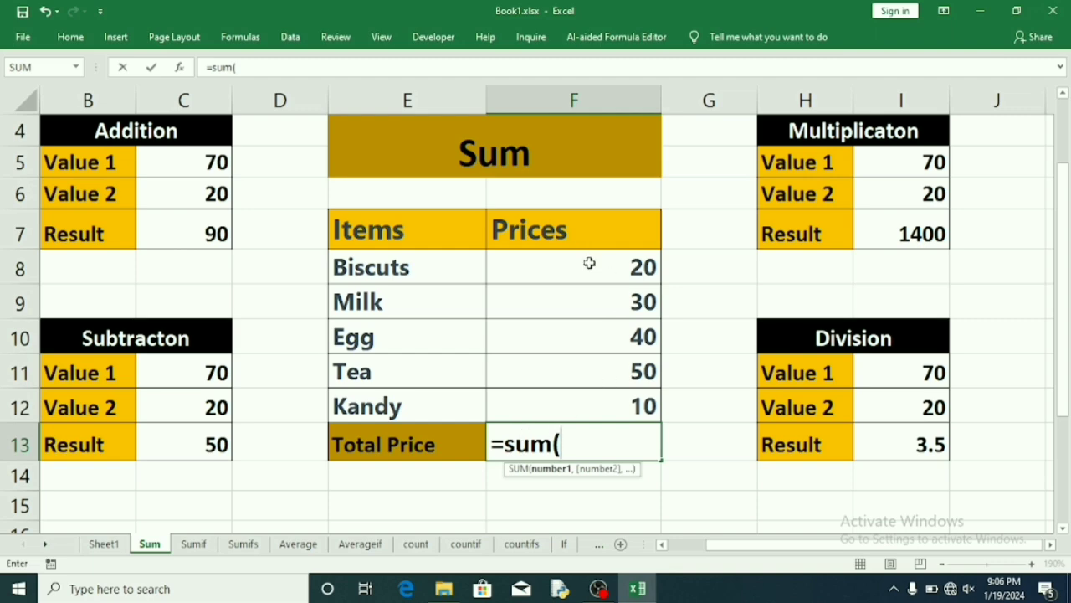
pyautogui.moveTo(589, 263); pyautogui.dragTo(589, 392)
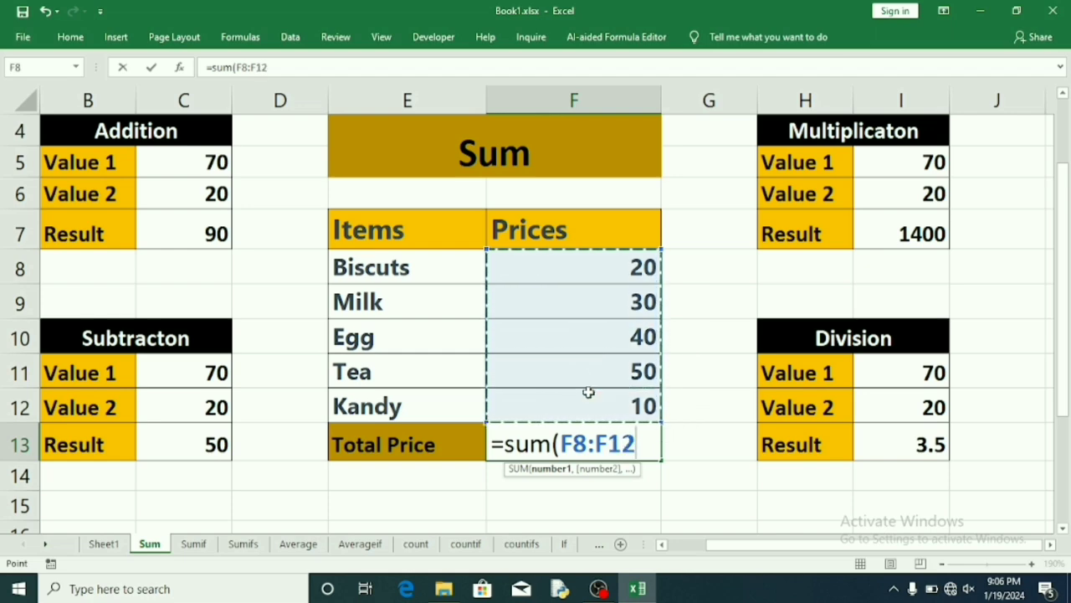
pyautogui.write(')')
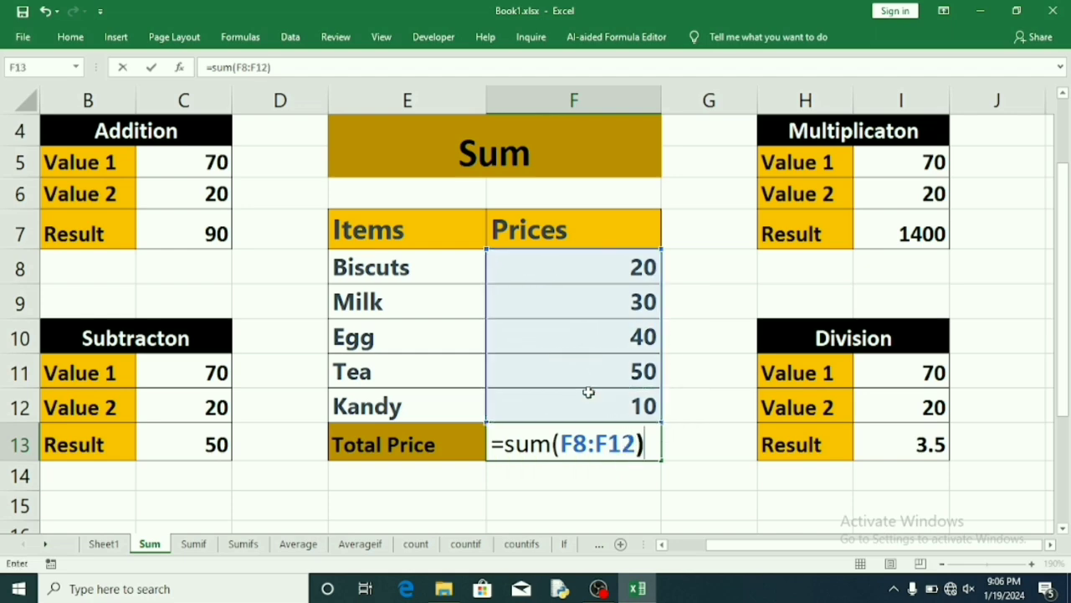
pyautogui.press('Return')
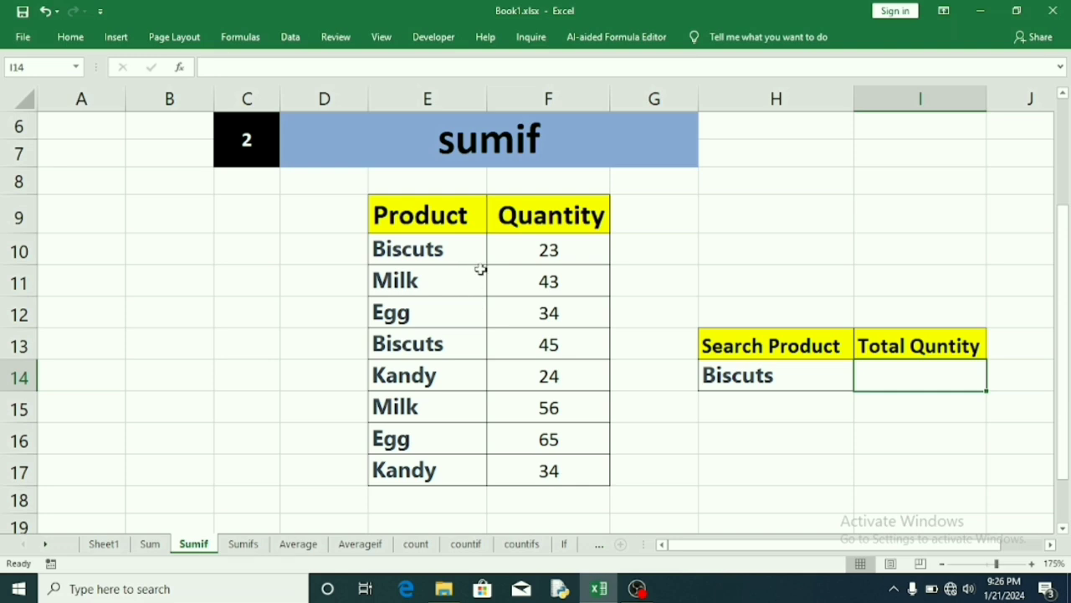
# - On the Sumif sheet, enter =sumif(E10:E17,H14,F10:F17) in cell I14 to total the searched product's quantity
pyautogui.doubleClick(869, 373)
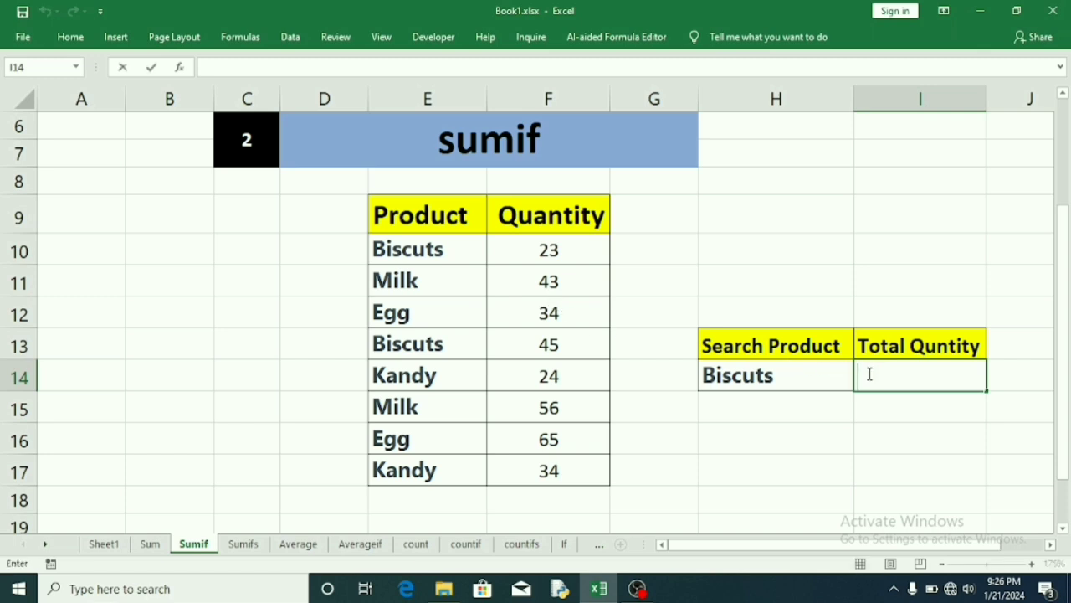
pyautogui.write('=s')
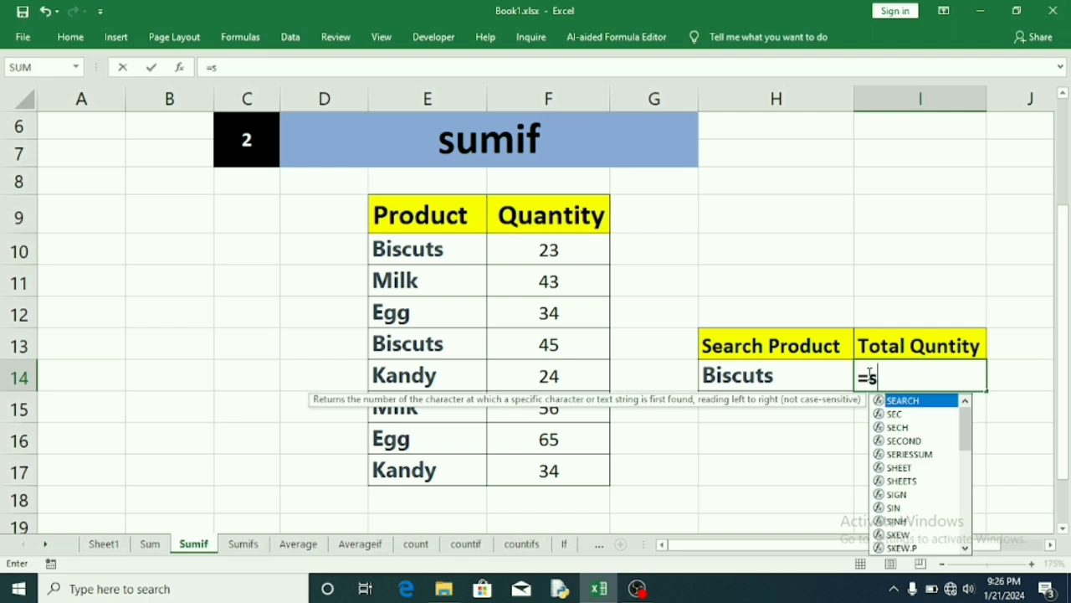
pyautogui.write('umif')
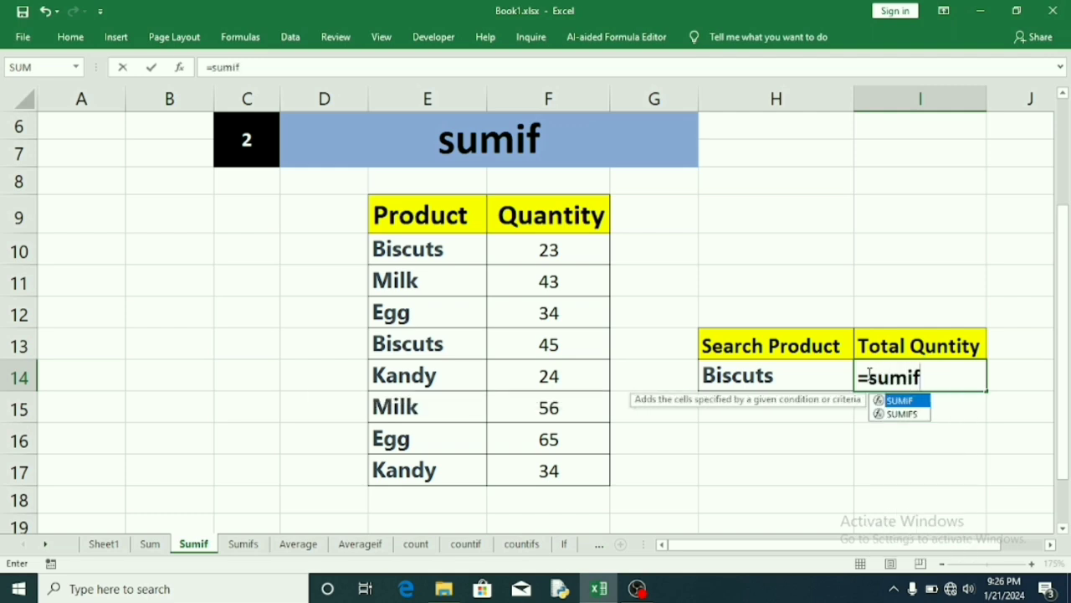
pyautogui.write('(')
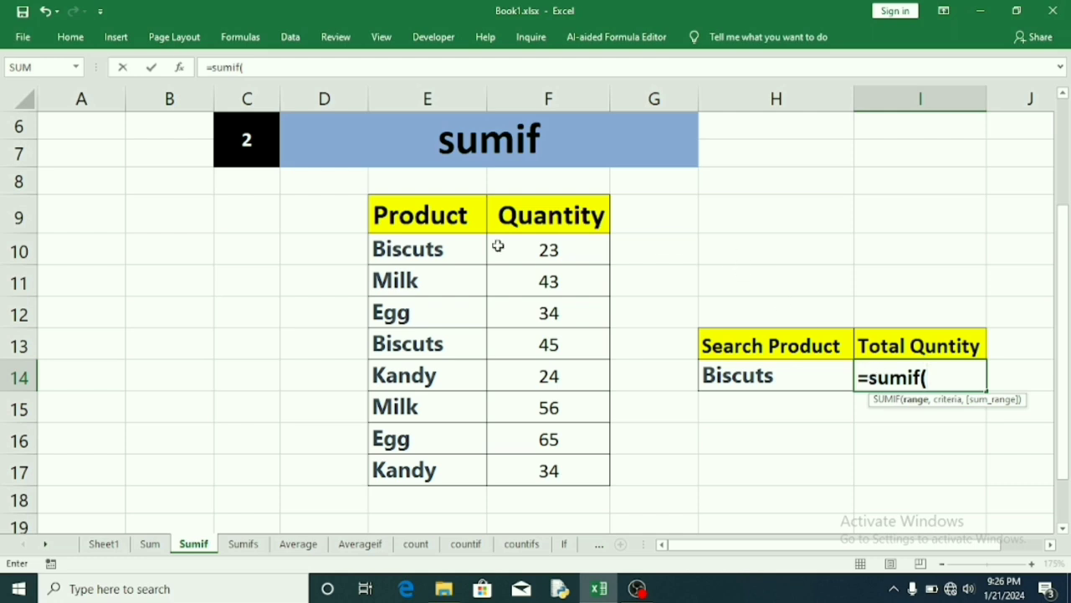
pyautogui.moveTo(386, 255); pyautogui.dragTo(386, 471)
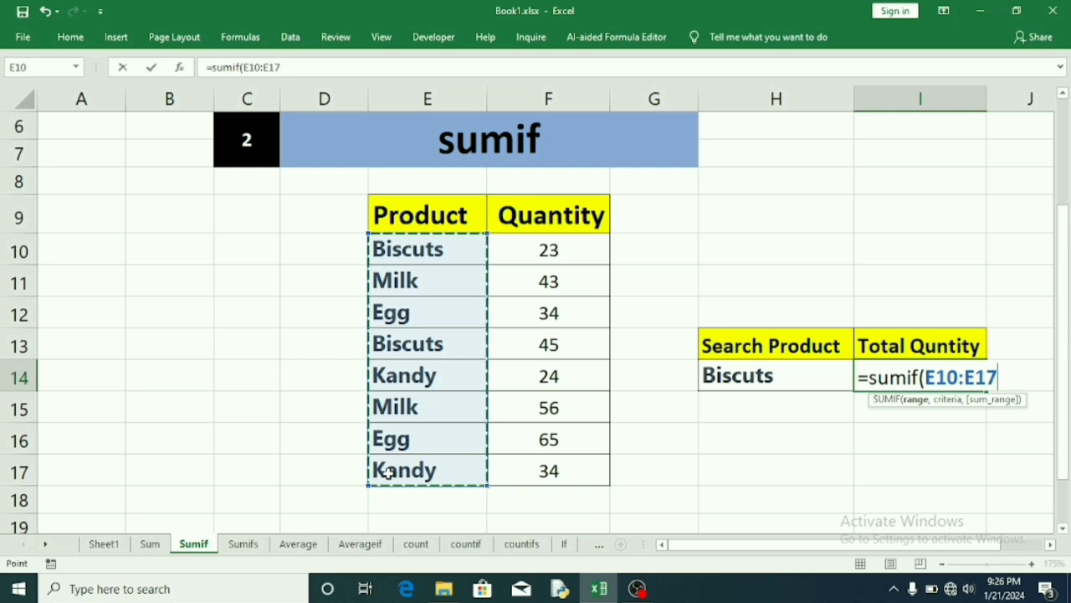
pyautogui.write(',')
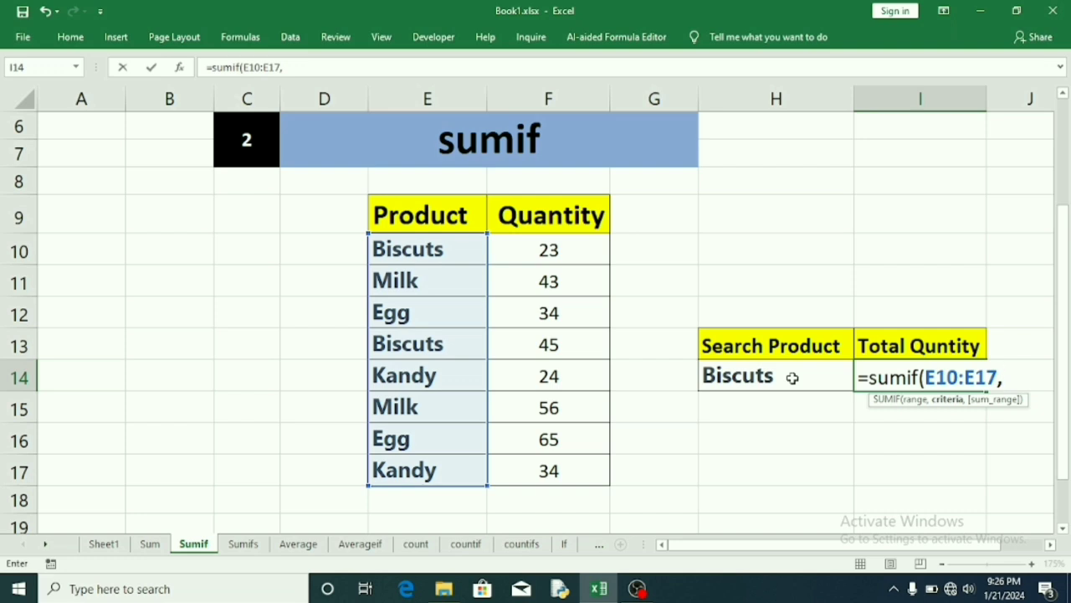
pyautogui.click(792, 377)
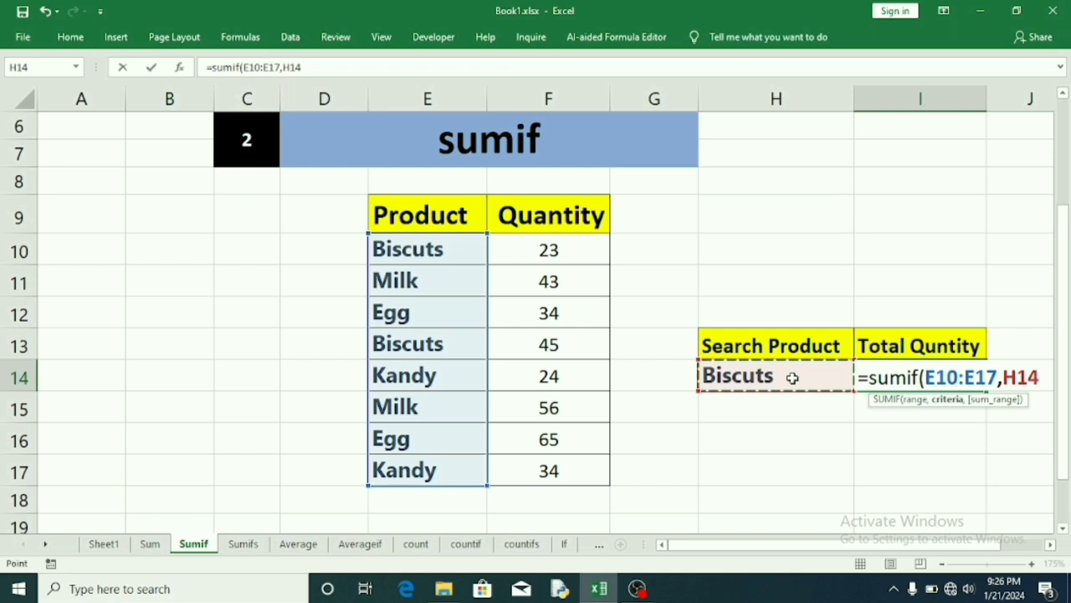
pyautogui.write(',')
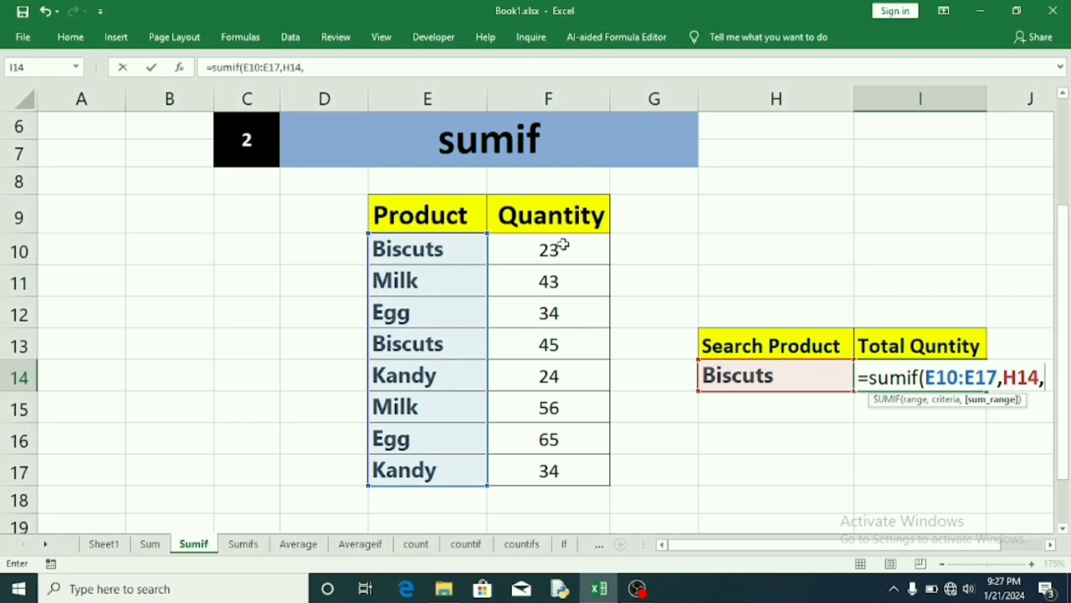
pyautogui.moveTo(563, 246); pyautogui.dragTo(574, 470)
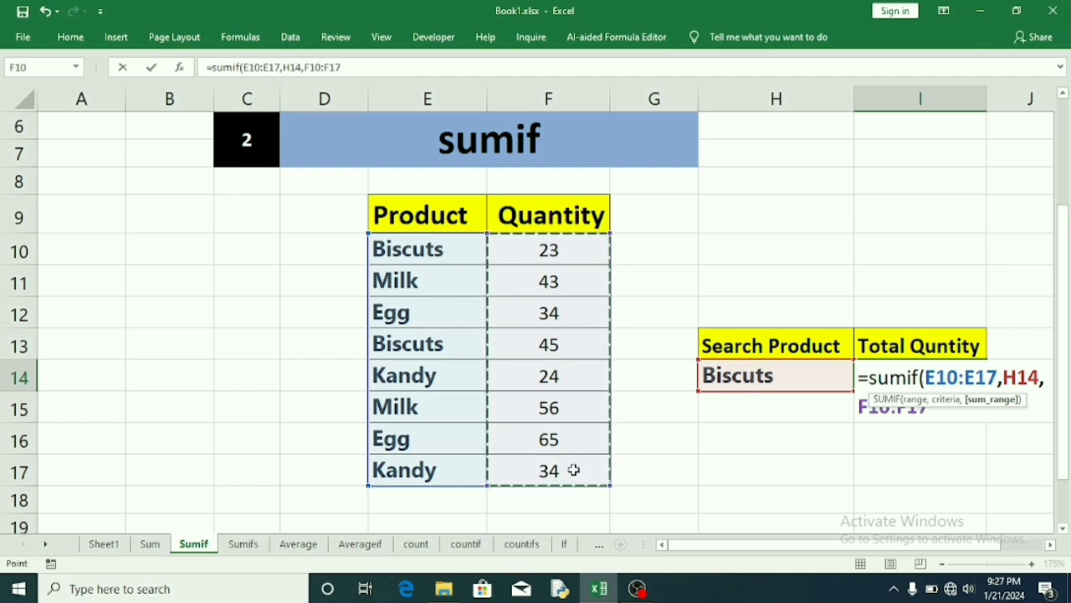
pyautogui.write(')')
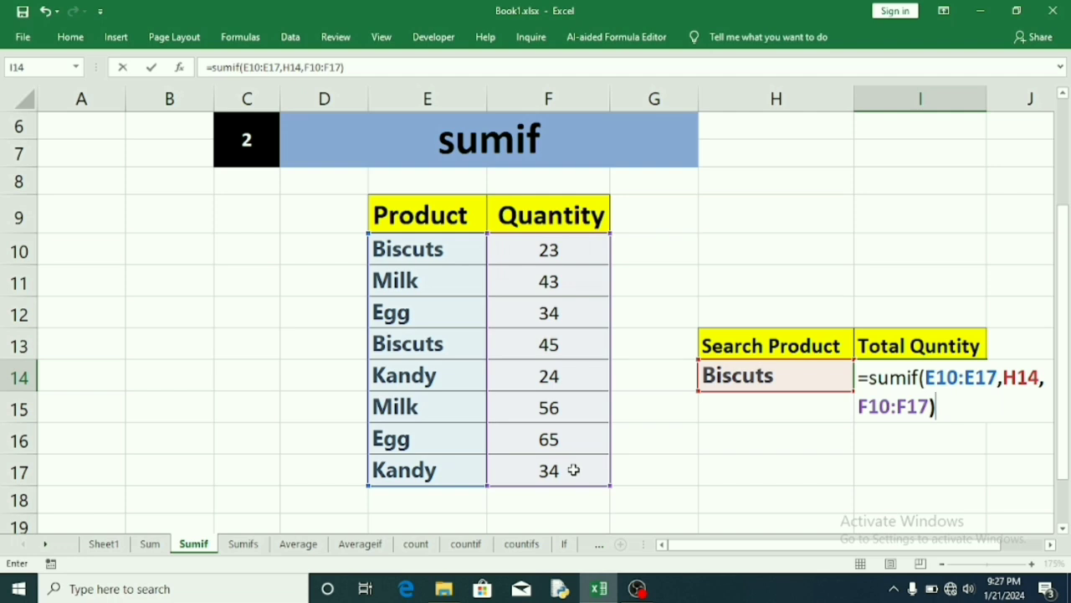
pyautogui.press('Return')
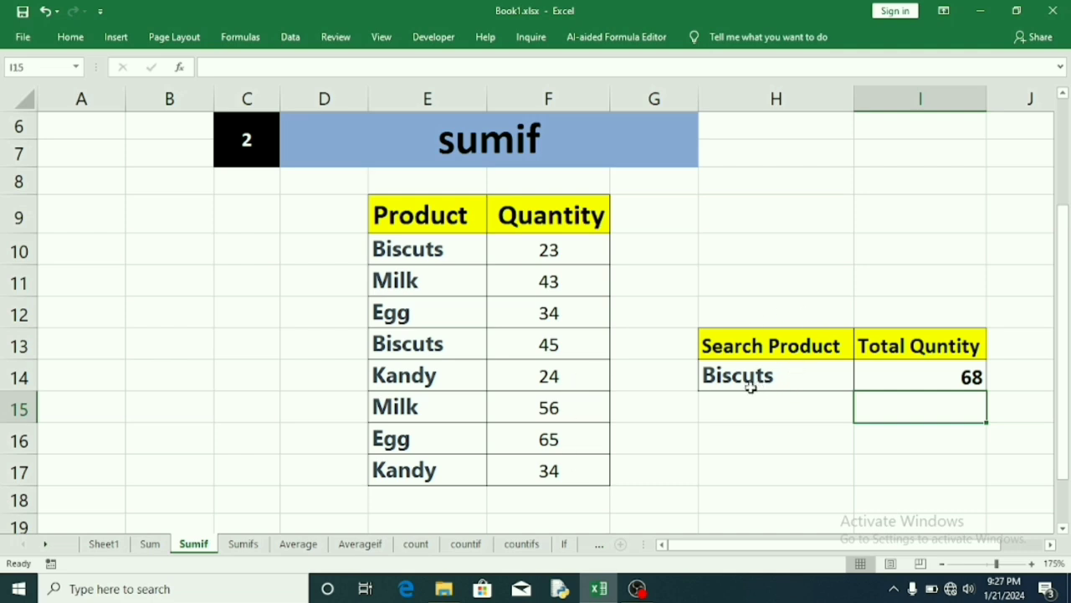
# - Replace the Search Product entry in cell H14 with egg
pyautogui.doubleClick(791, 377)
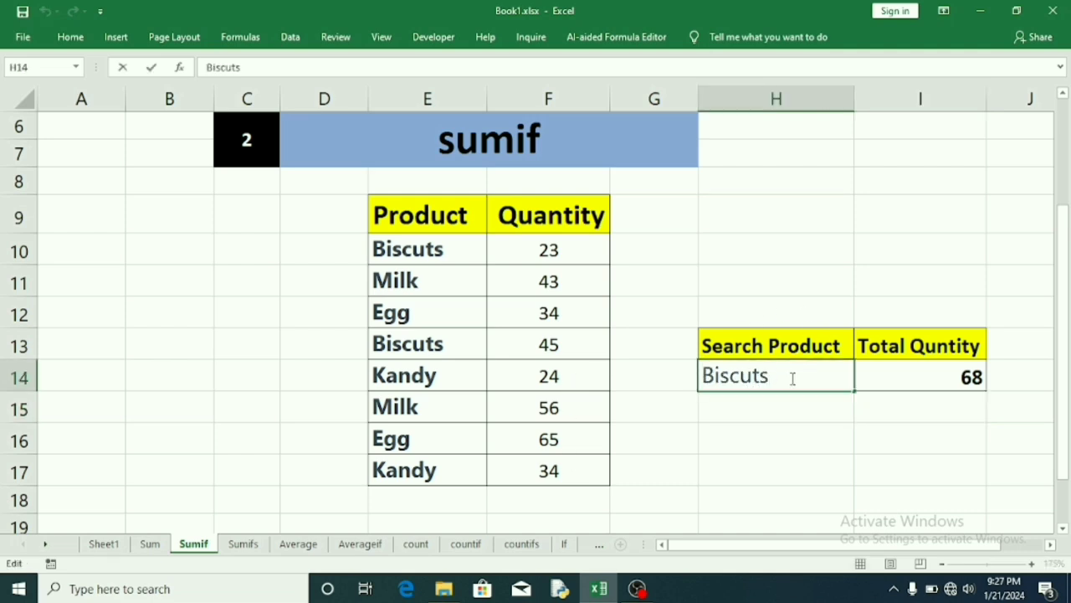
pyautogui.press('BackSpace')
pyautogui.press('BackSpace')
pyautogui.press('BackSpace')
pyautogui.press('BackSpace')
pyautogui.press('BackSpace')
pyautogui.press('BackSpace')
pyautogui.press('BackSpace')
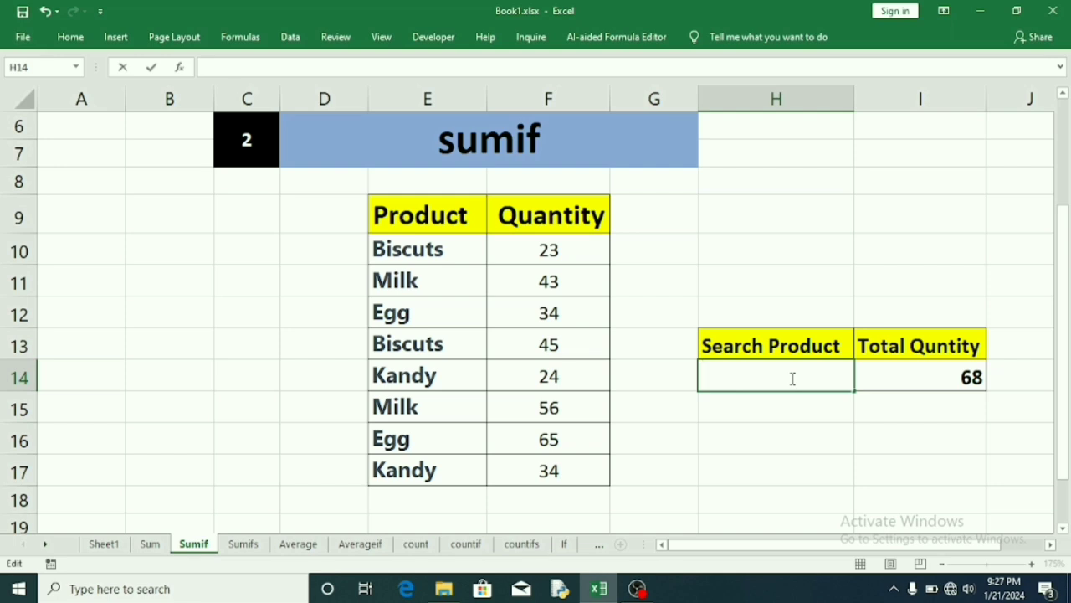
pyautogui.write('egg')
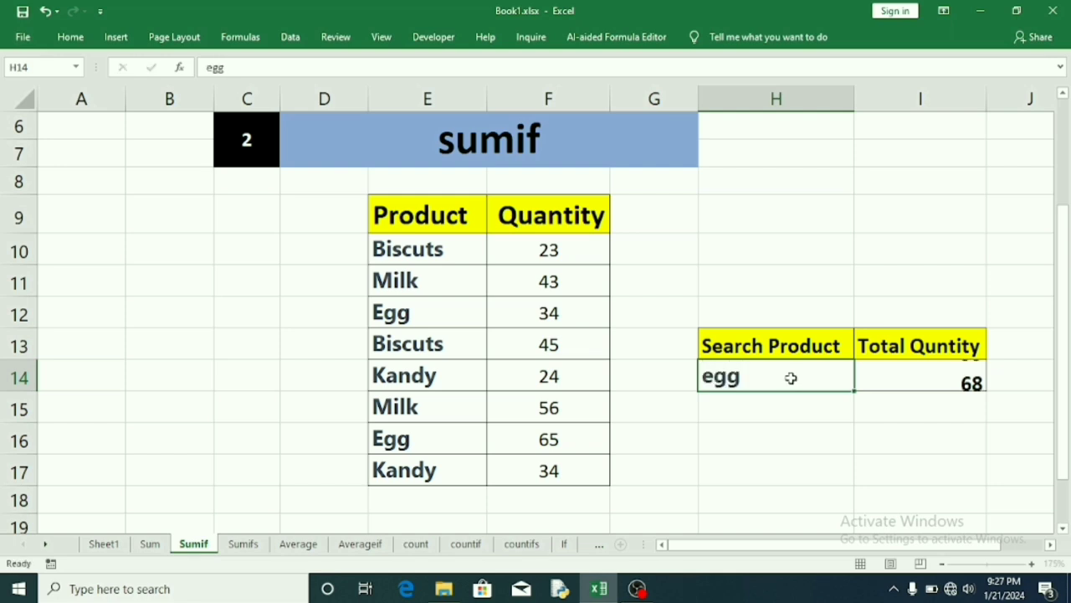
pyautogui.press('Return')
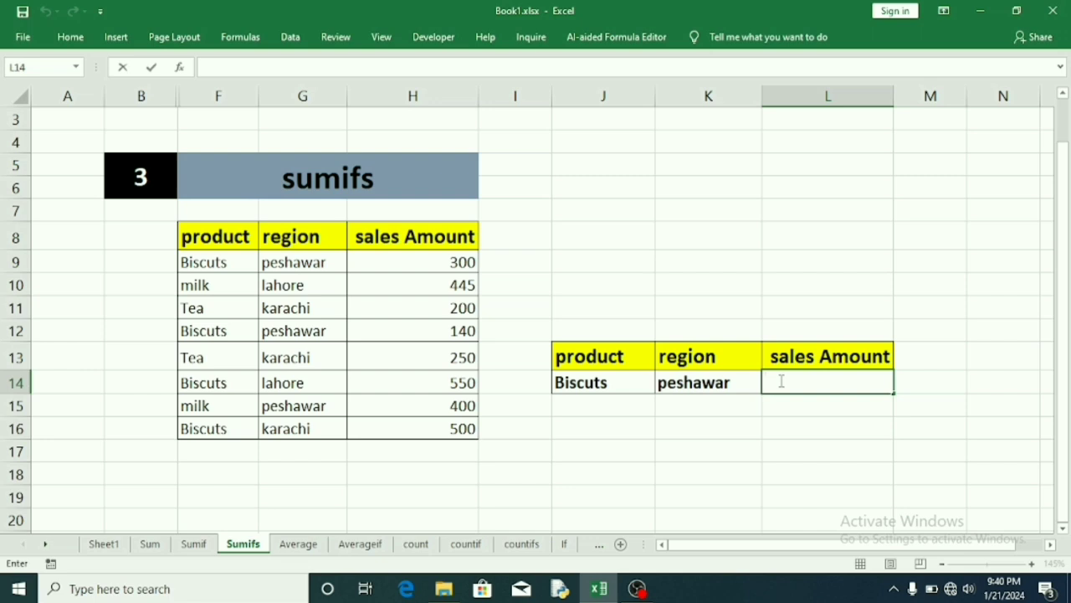
# - On the Sumifs sheet, enter =sumifs(H9:H16,F9:F16,J14,G9:G16,K14) in cell L14 to total sales by product and region
pyautogui.write('=s')
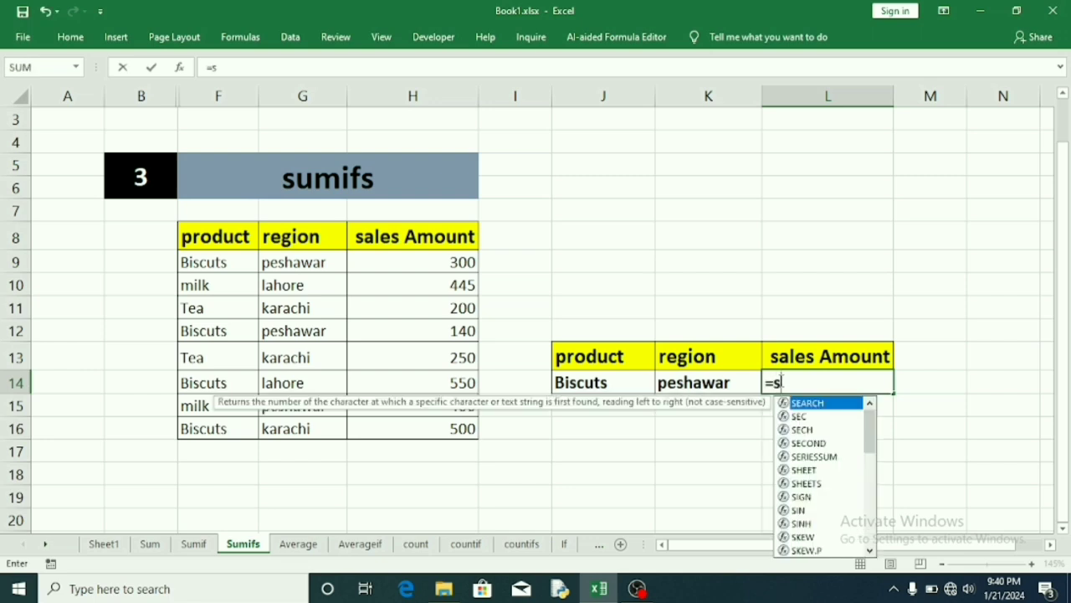
pyautogui.write('umifs')
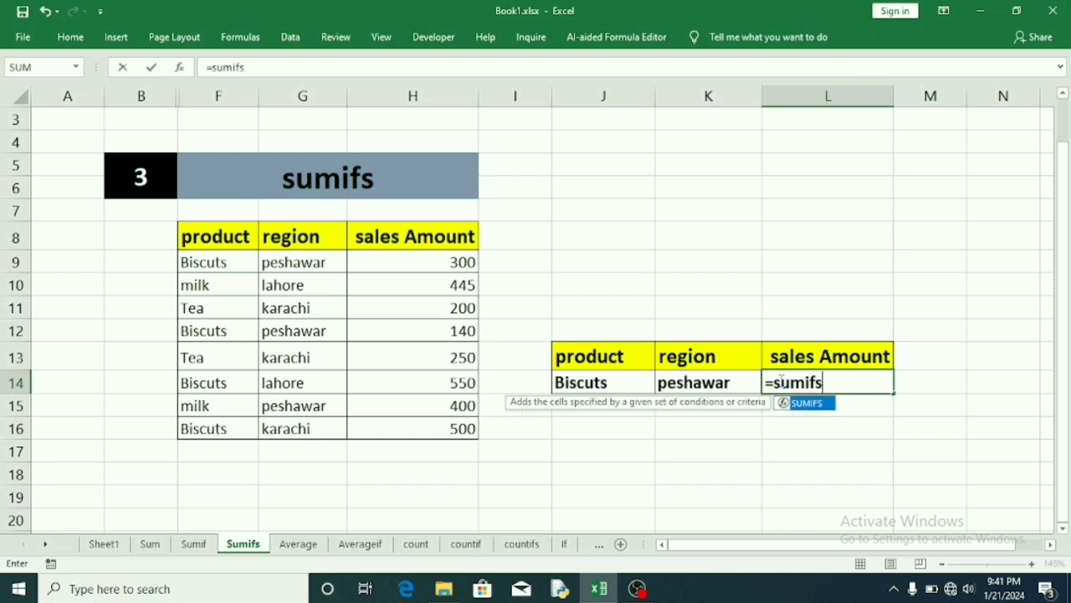
pyautogui.write('(')
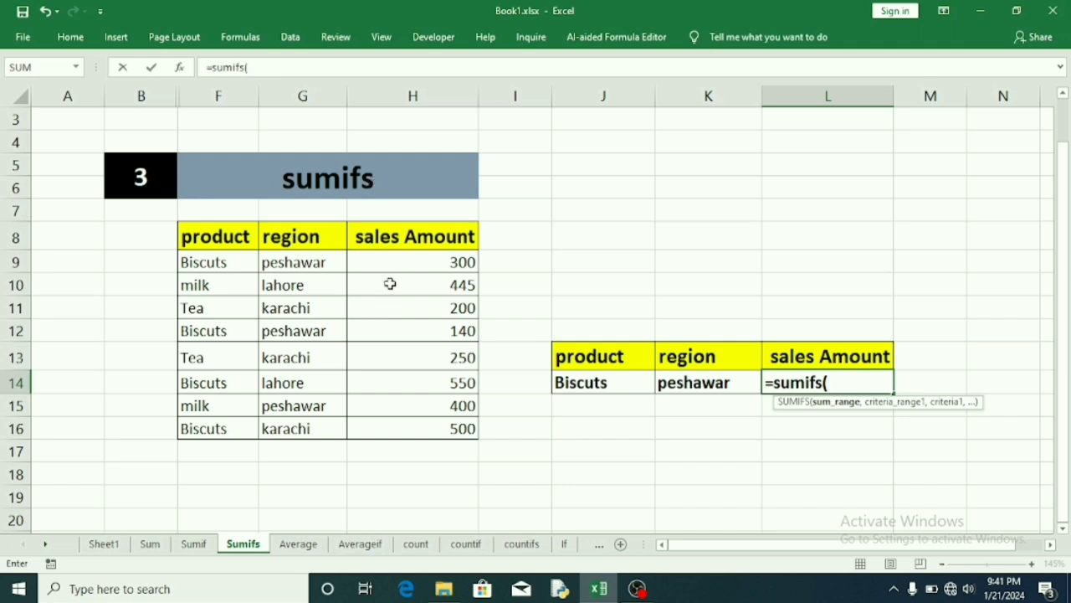
pyautogui.moveTo(397, 257); pyautogui.dragTo(401, 431)
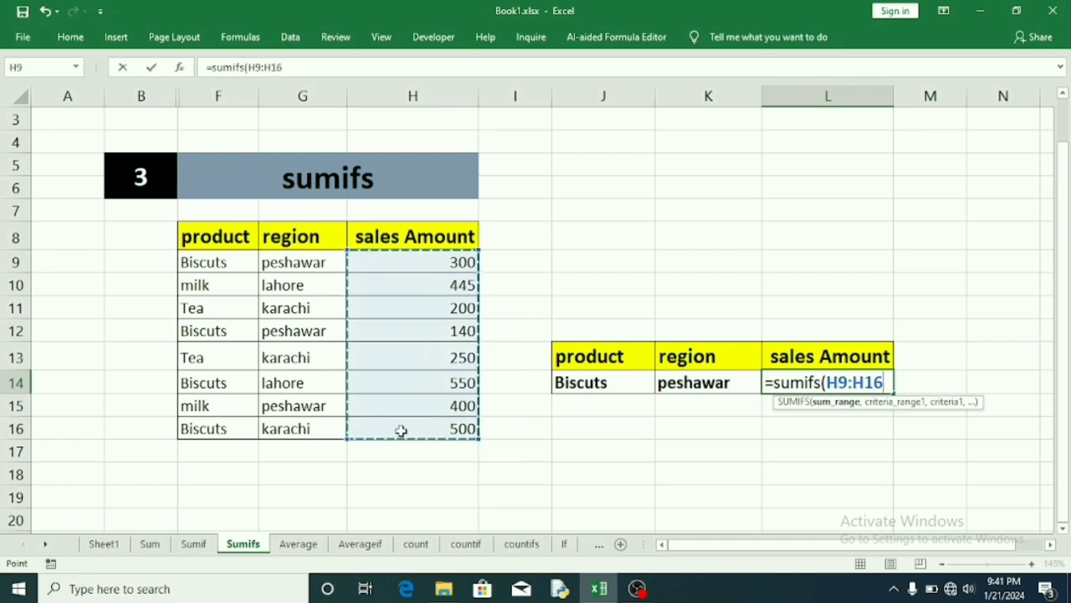
pyautogui.write(',')
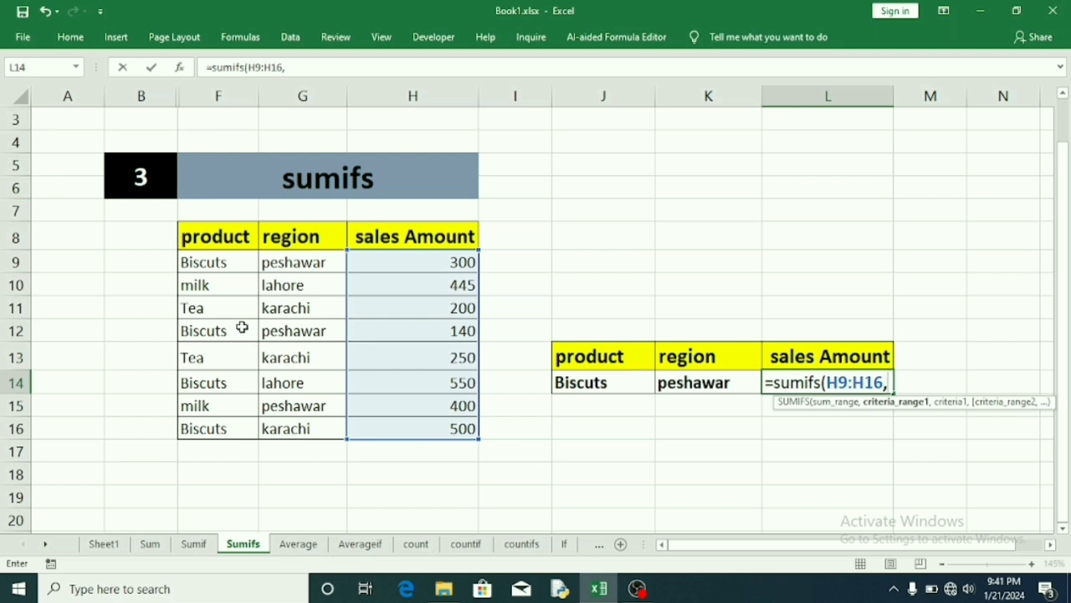
pyautogui.moveTo(206, 262); pyautogui.dragTo(205, 419)
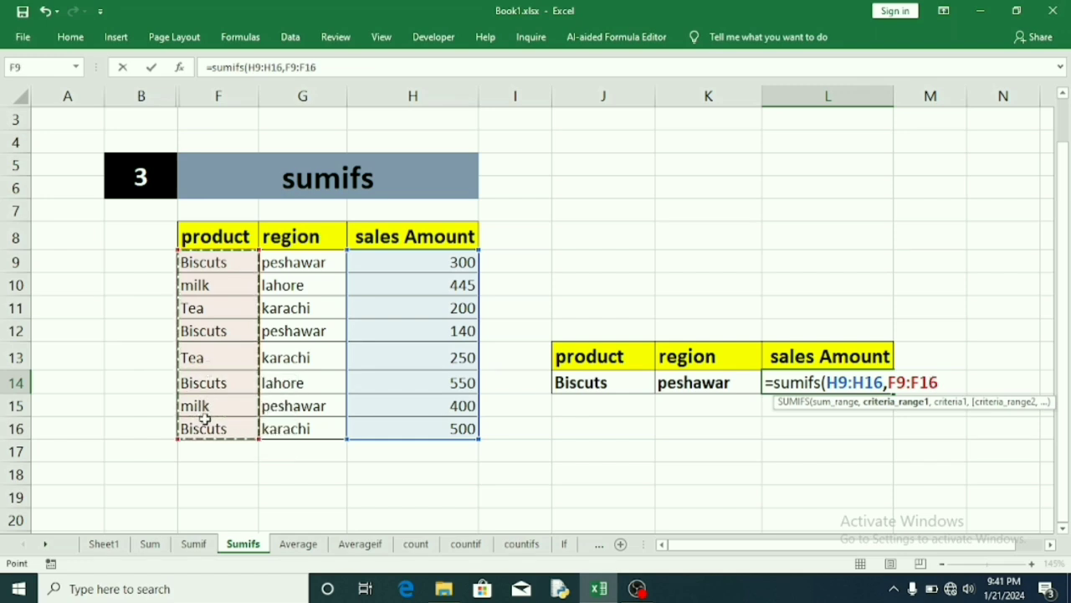
pyautogui.write(',')
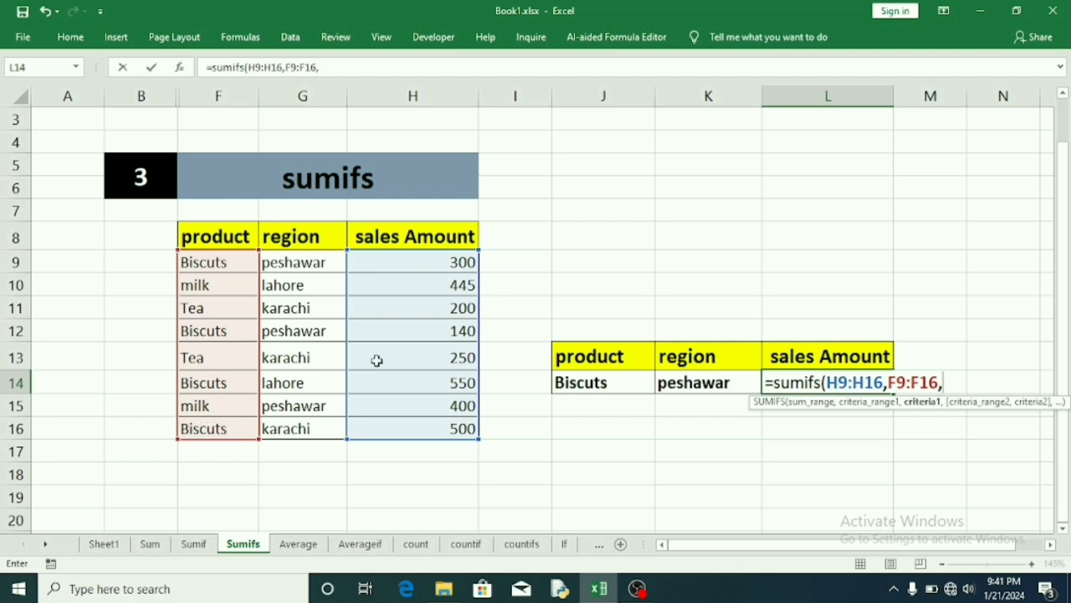
pyautogui.click(633, 389)
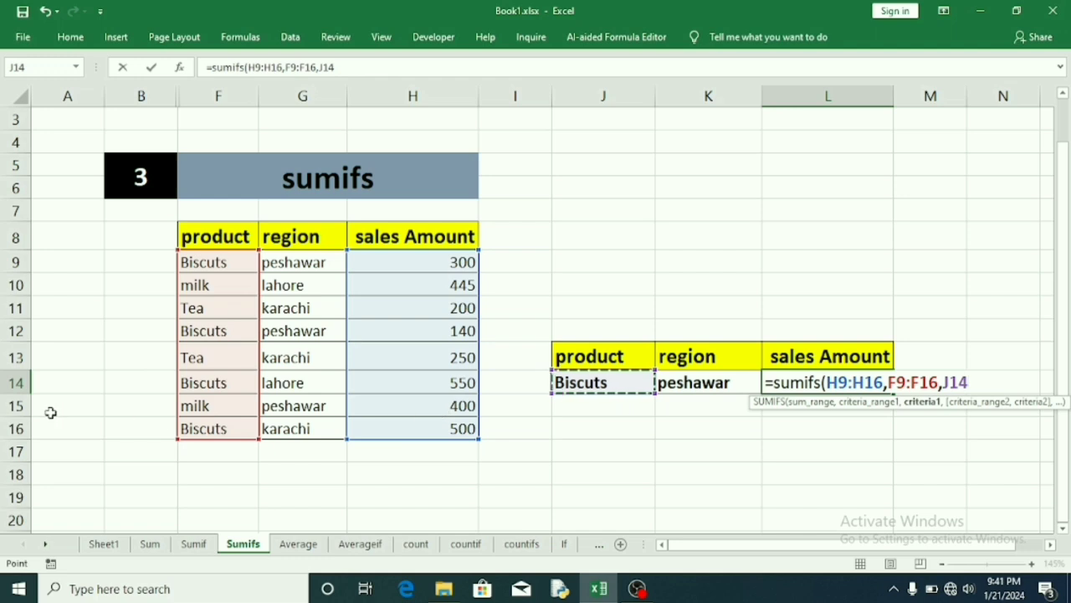
pyautogui.write(',')
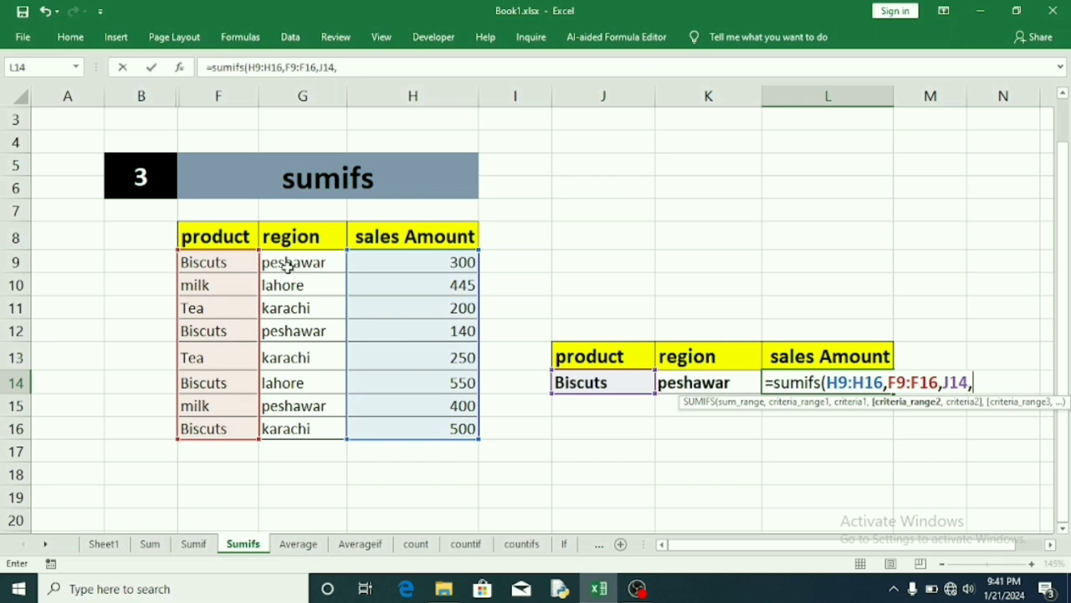
pyautogui.moveTo(289, 261); pyautogui.dragTo(283, 419)
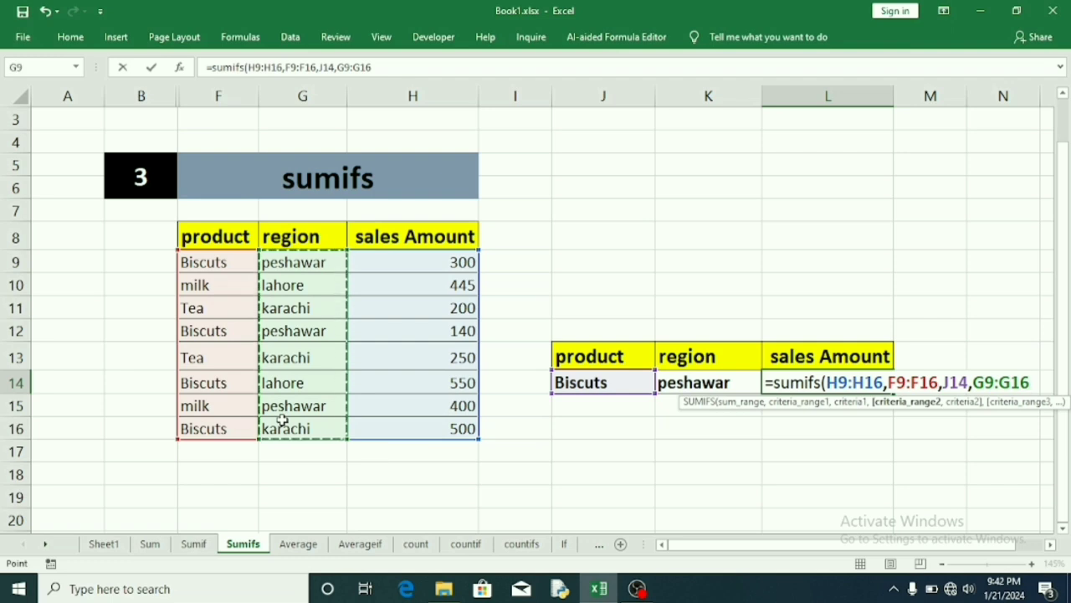
pyautogui.write(',')
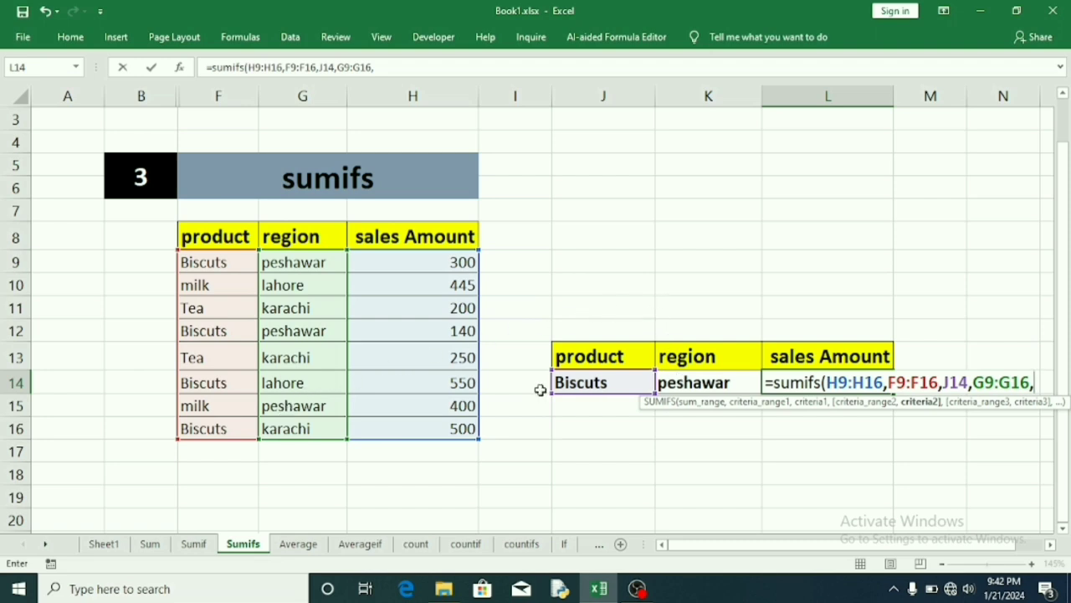
pyautogui.click(737, 382)
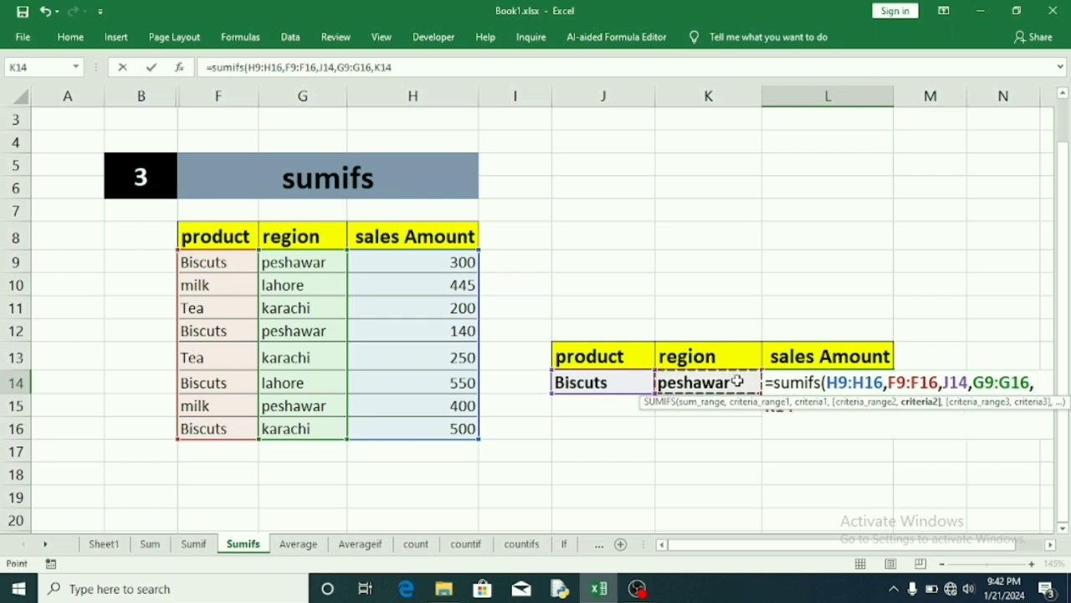
pyautogui.write(')')
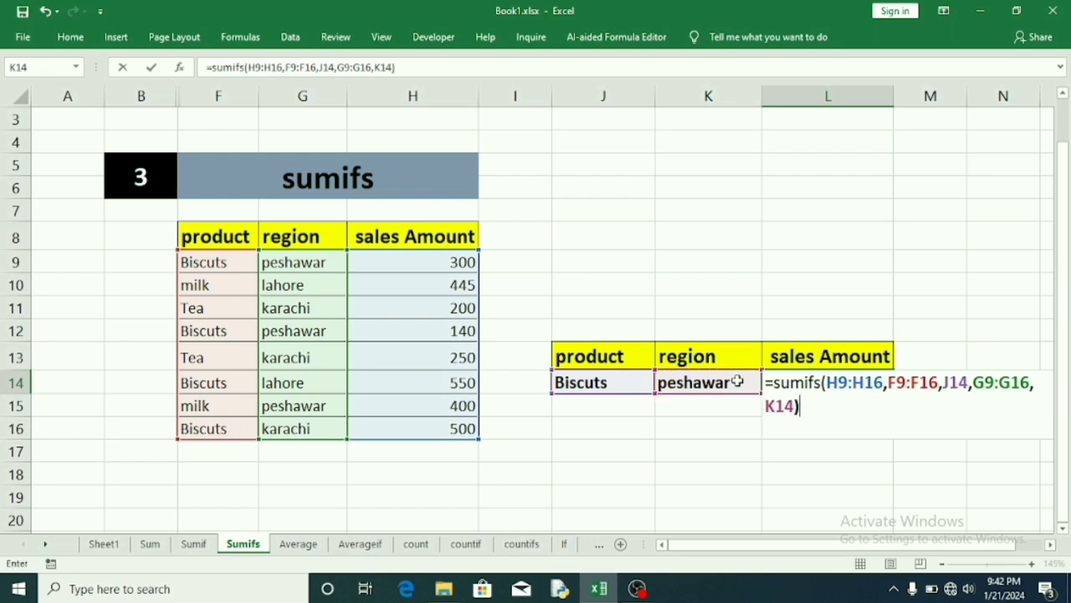
pyautogui.press('Return')
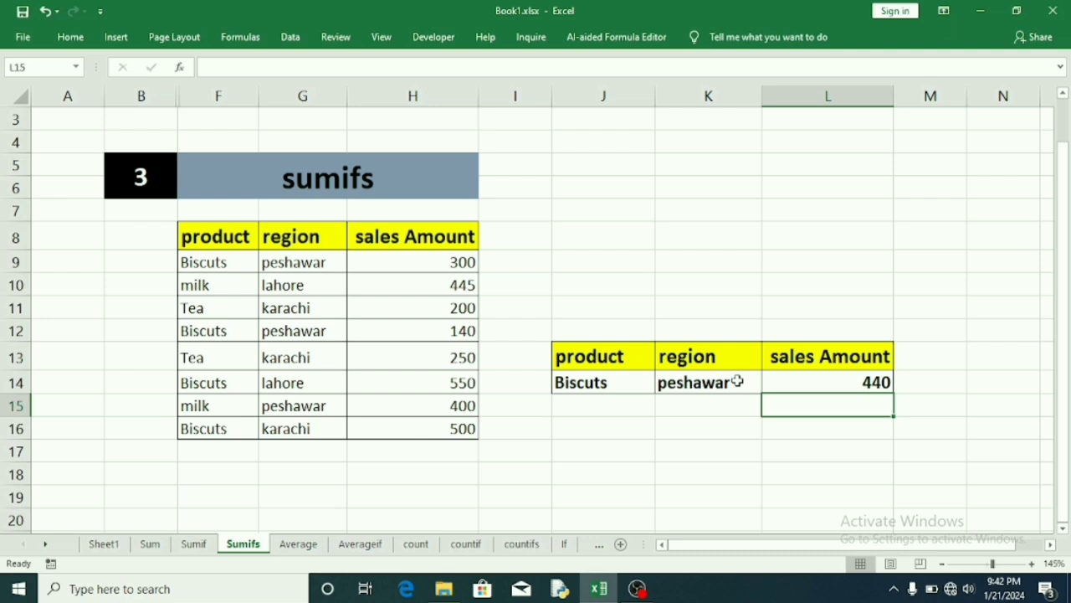
# - Replace the region criterion in cell K14 with karachi
pyautogui.click(874, 381)
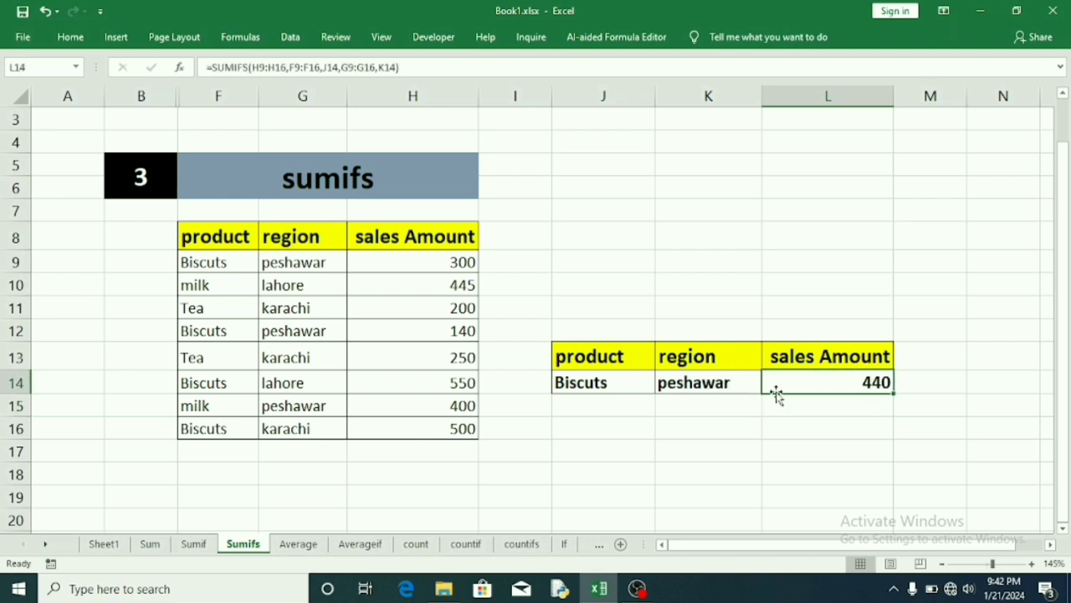
pyautogui.doubleClick(616, 382)
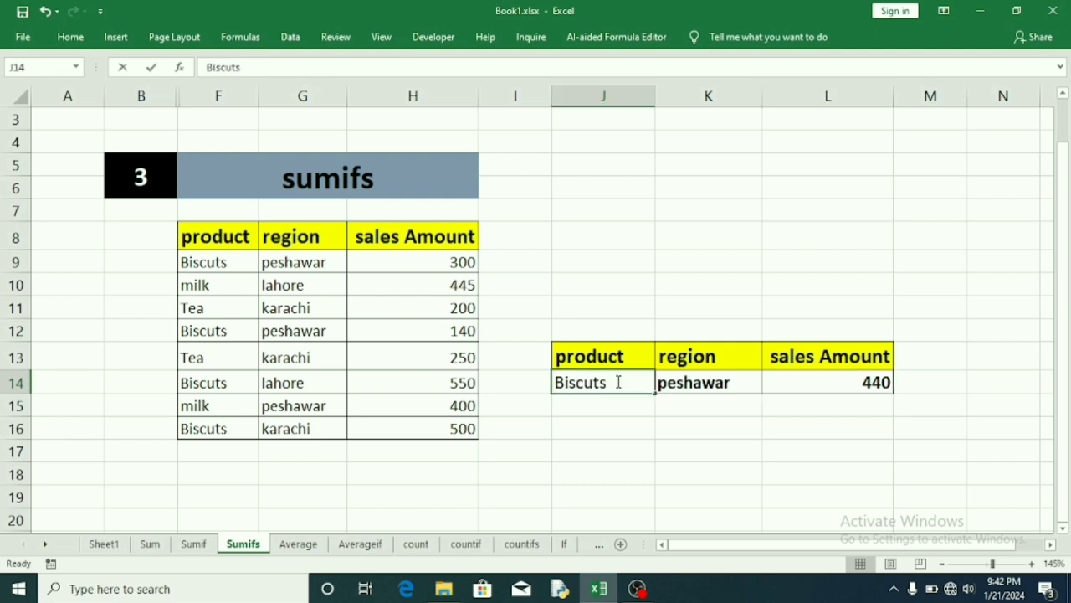
pyautogui.doubleClick(733, 382)
pyautogui.press('BackSpace')
pyautogui.press('BackSpace')
pyautogui.press('BackSpace')
pyautogui.press('BackSpace')
pyautogui.press('BackSpace')
pyautogui.press('BackSpace')
pyautogui.press('BackSpace')
pyautogui.press('BackSpace')
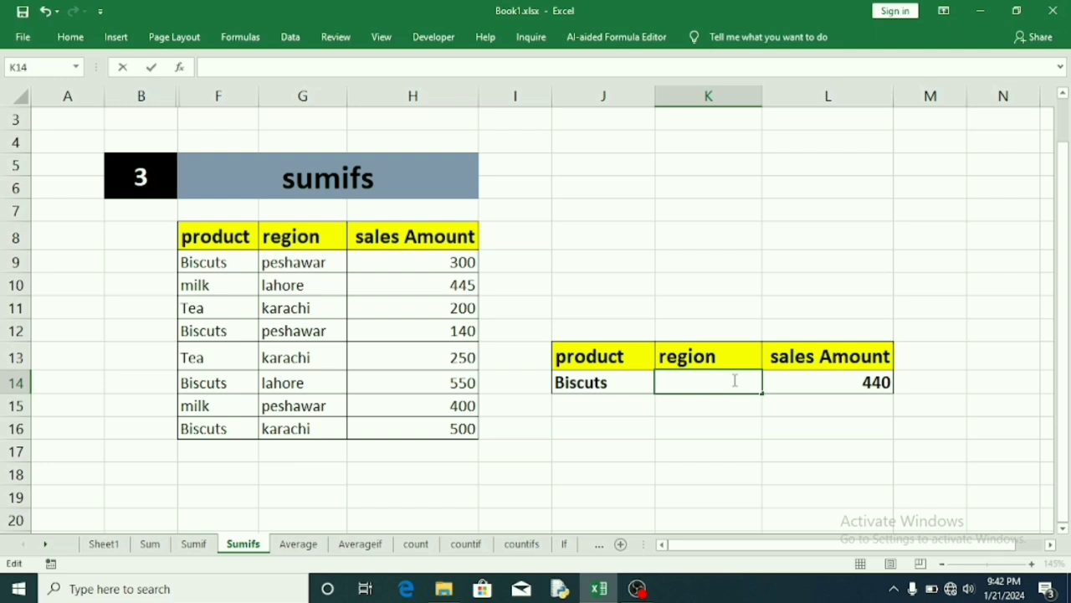
pyautogui.write('karachi')
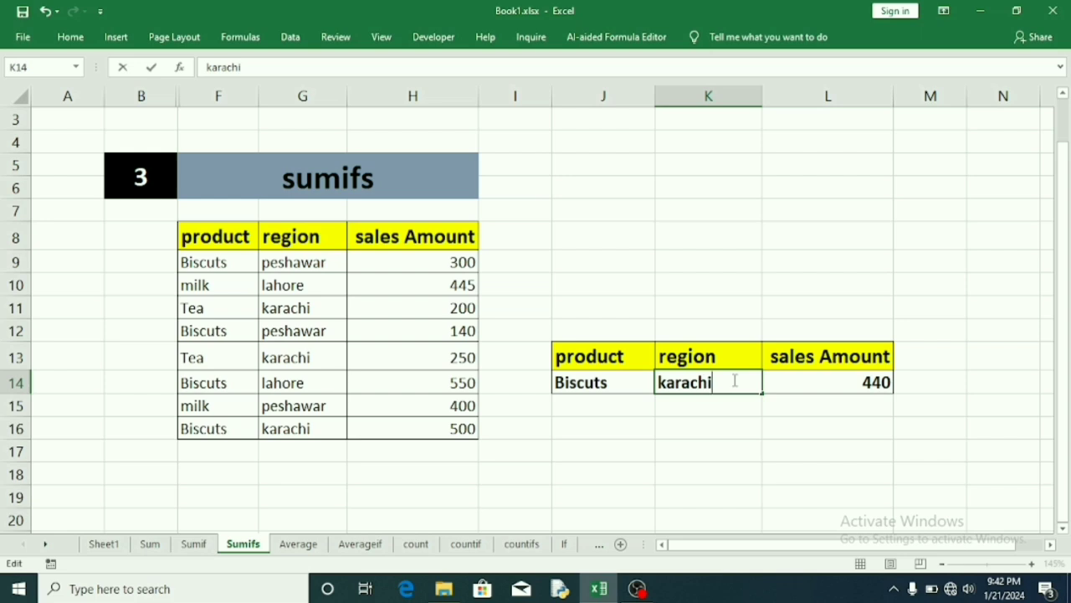
pyautogui.press('Return')
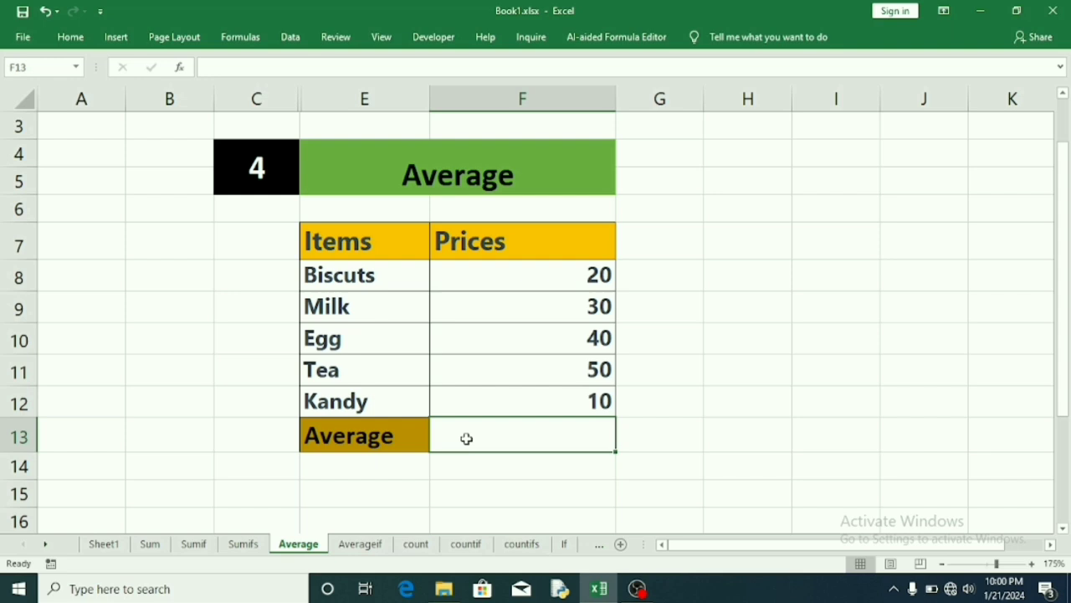
# - On the Average sheet, enter =average(F8:F12) in cell F13 to average the item prices
pyautogui.write('=')
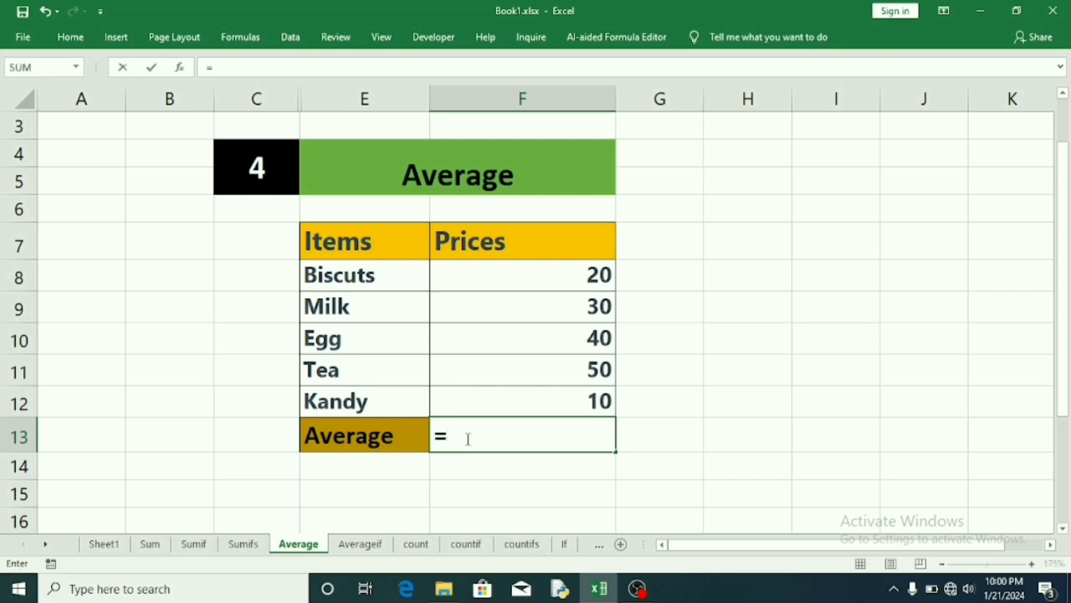
pyautogui.write('aver')
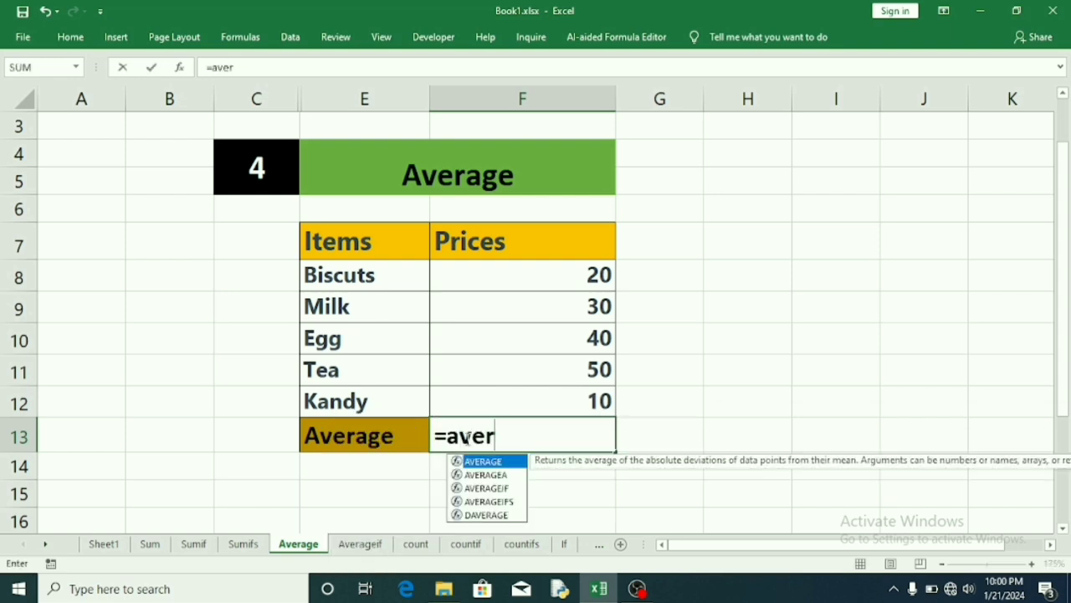
pyautogui.write('age')
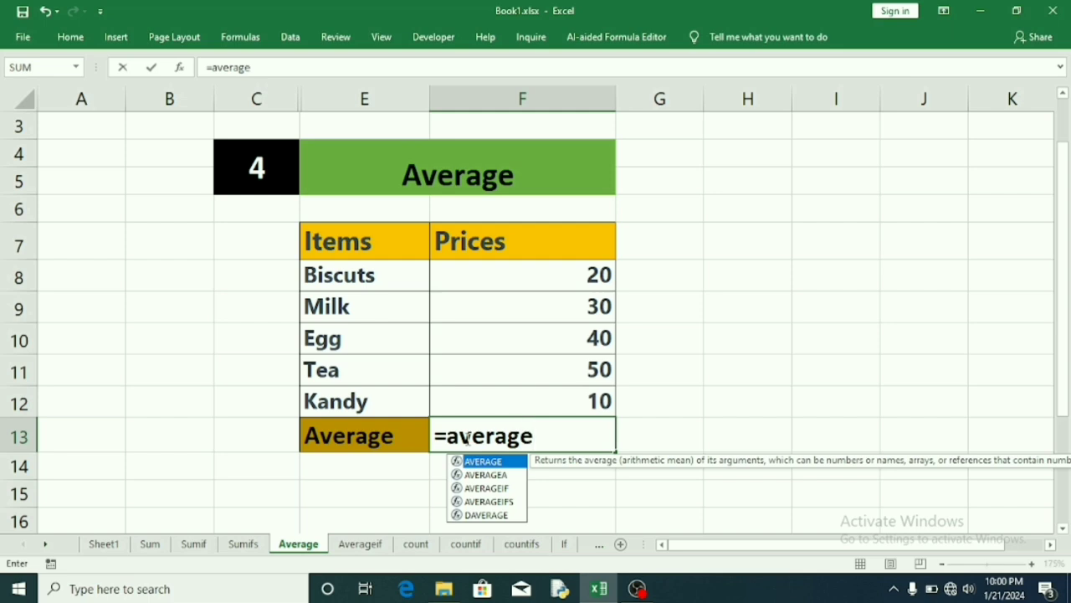
pyautogui.write('(')
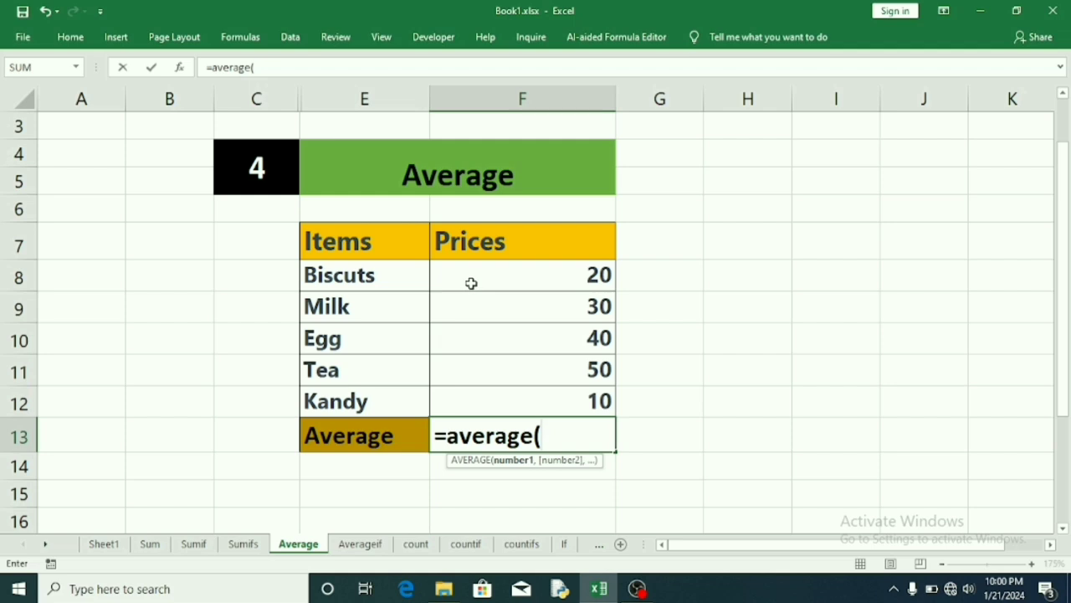
pyautogui.moveTo(472, 282); pyautogui.dragTo(476, 414)
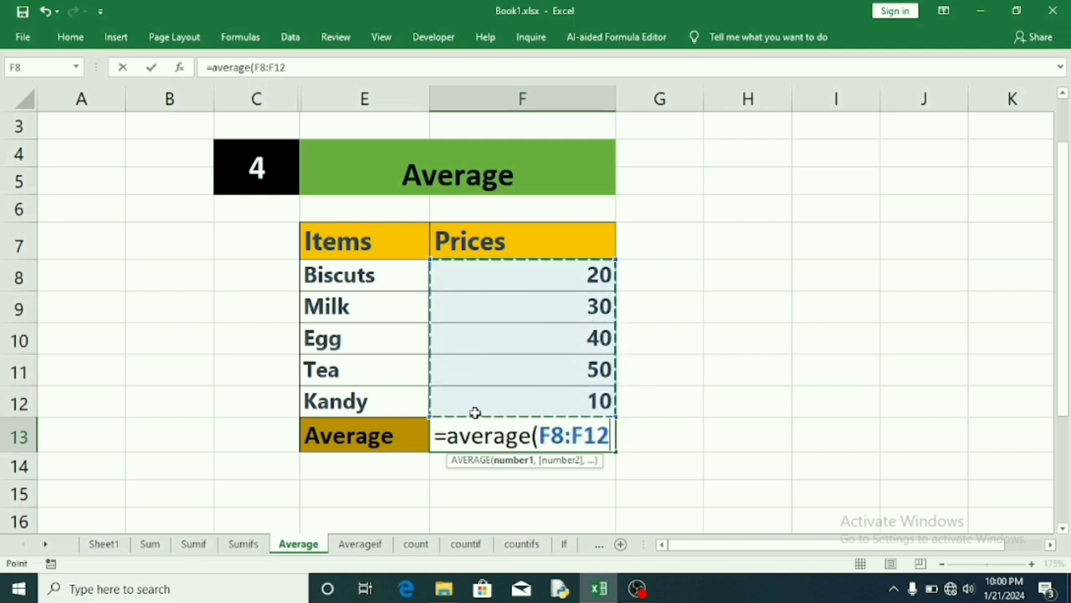
pyautogui.write(')')
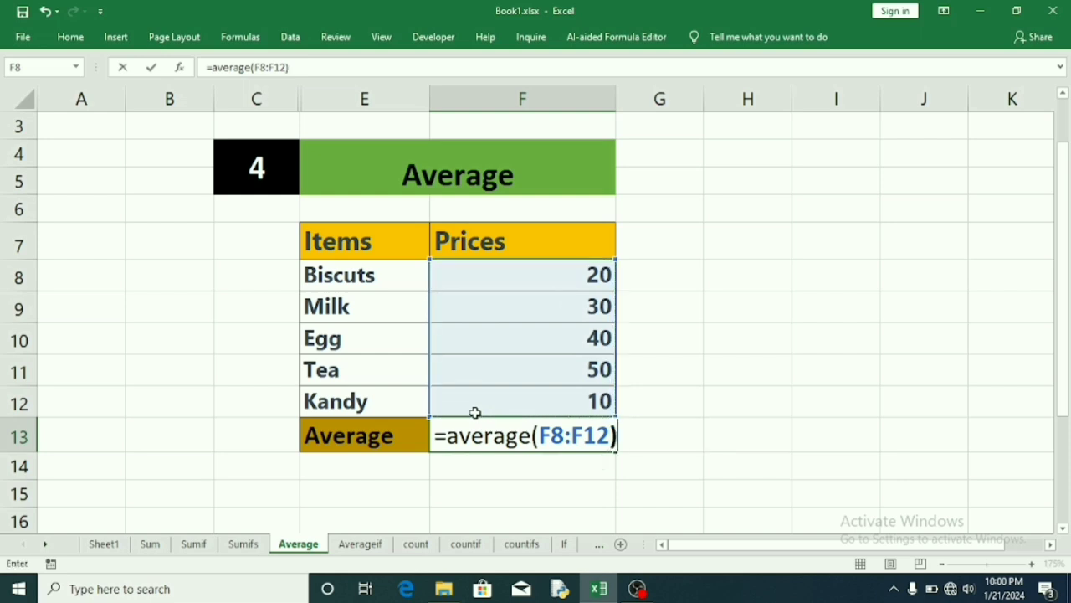
pyautogui.press('Return')
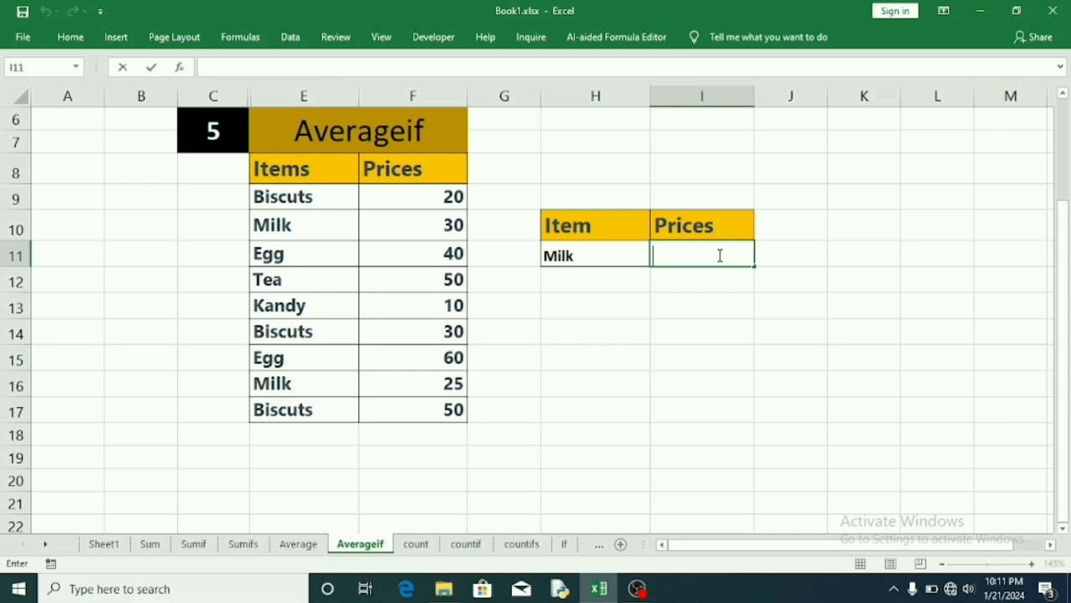
# - On the Averageif sheet, enter =averageif(E9:E17,H11,F9:F17) in cell I11 to average the prices of the item in H11
pyautogui.write('=average')
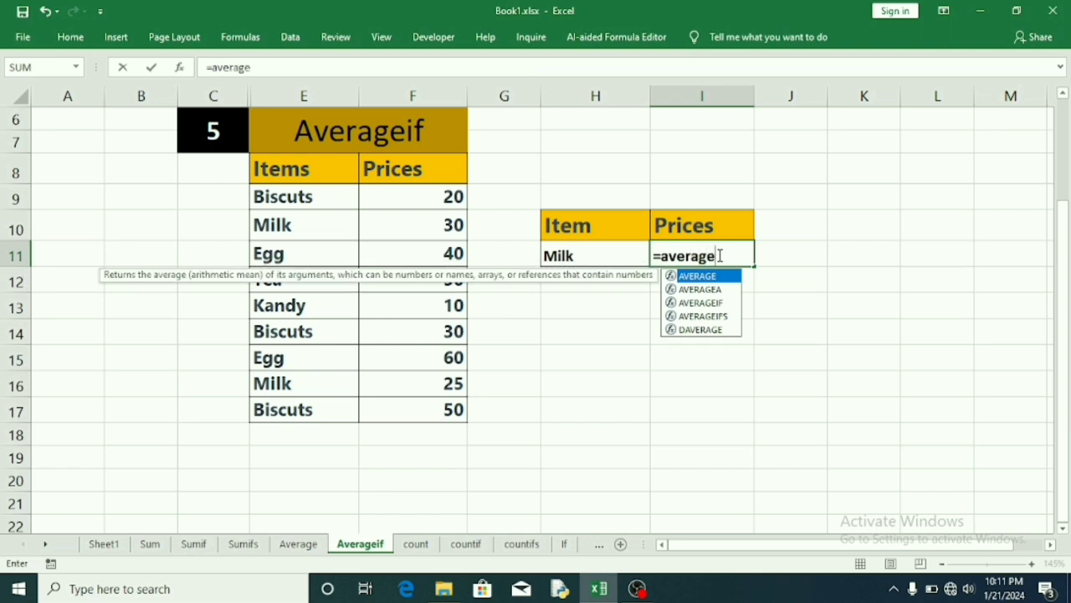
pyautogui.write('if')
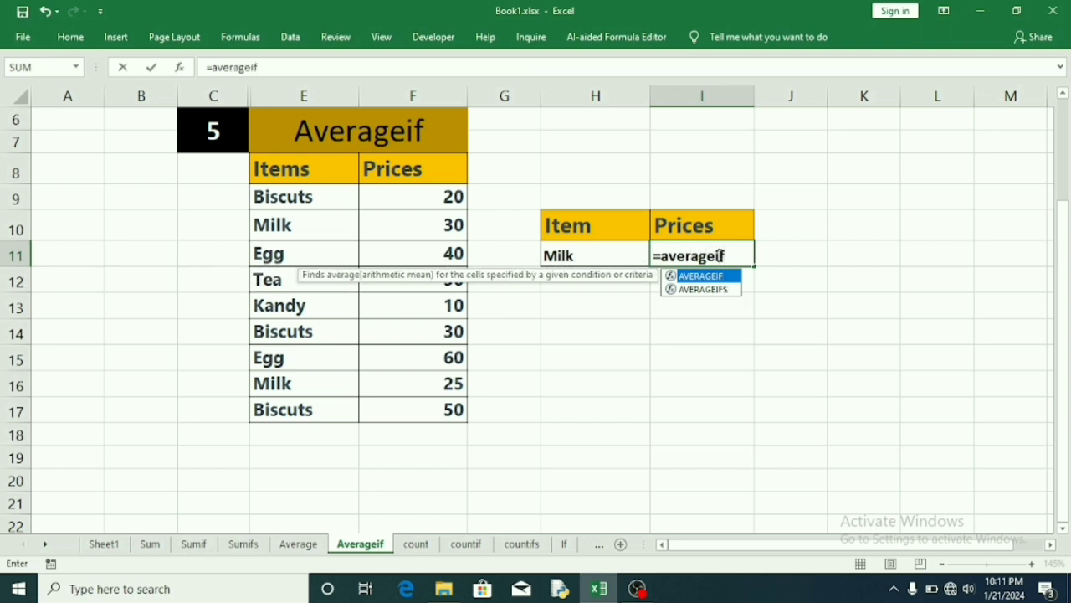
pyautogui.write('(')
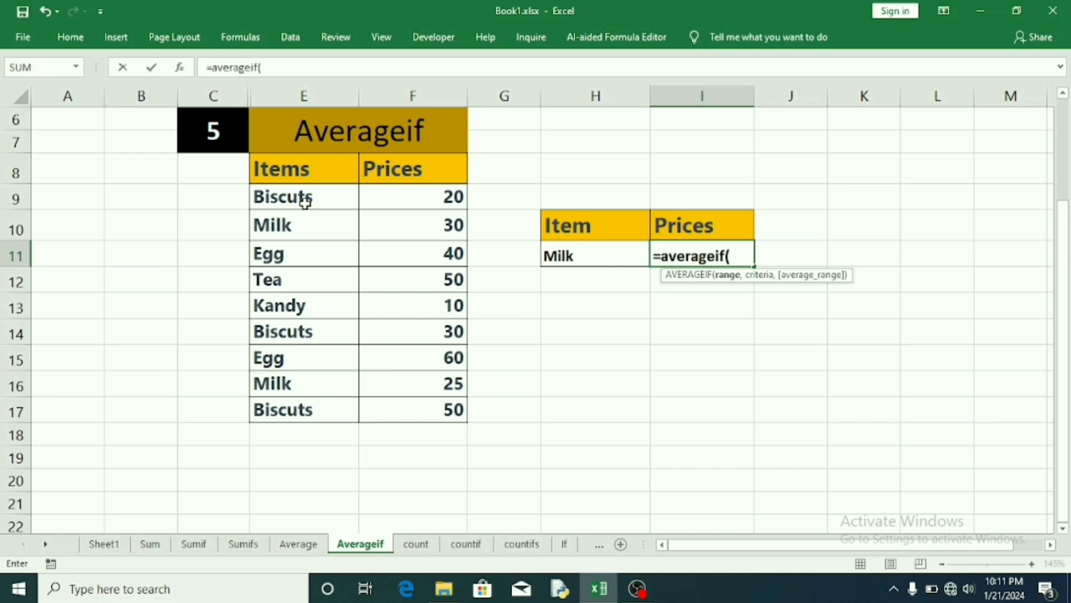
pyautogui.moveTo(304, 201); pyautogui.dragTo(306, 405)
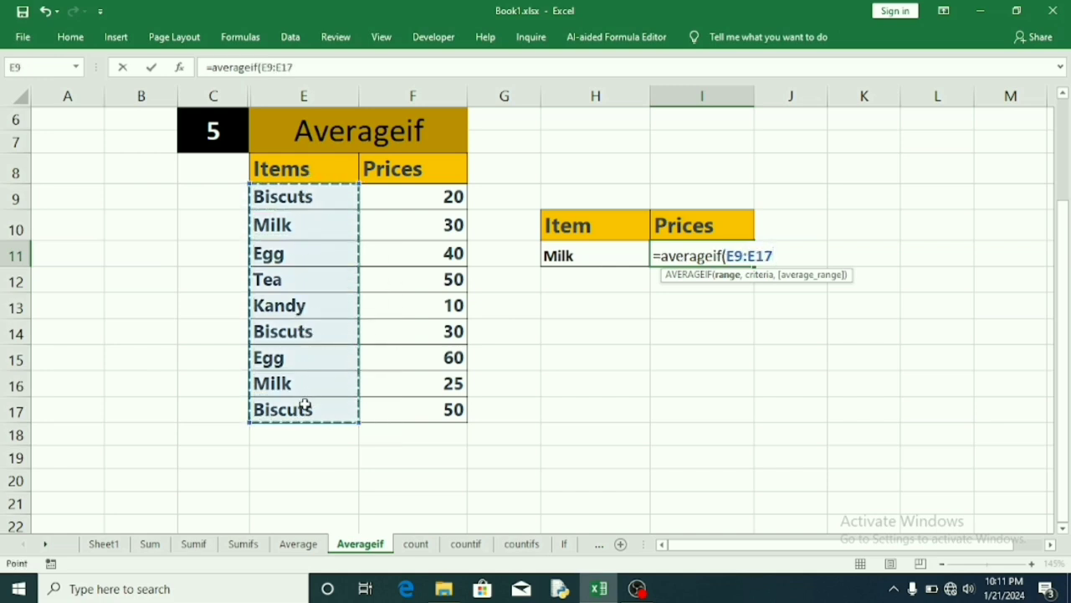
pyautogui.write(',')
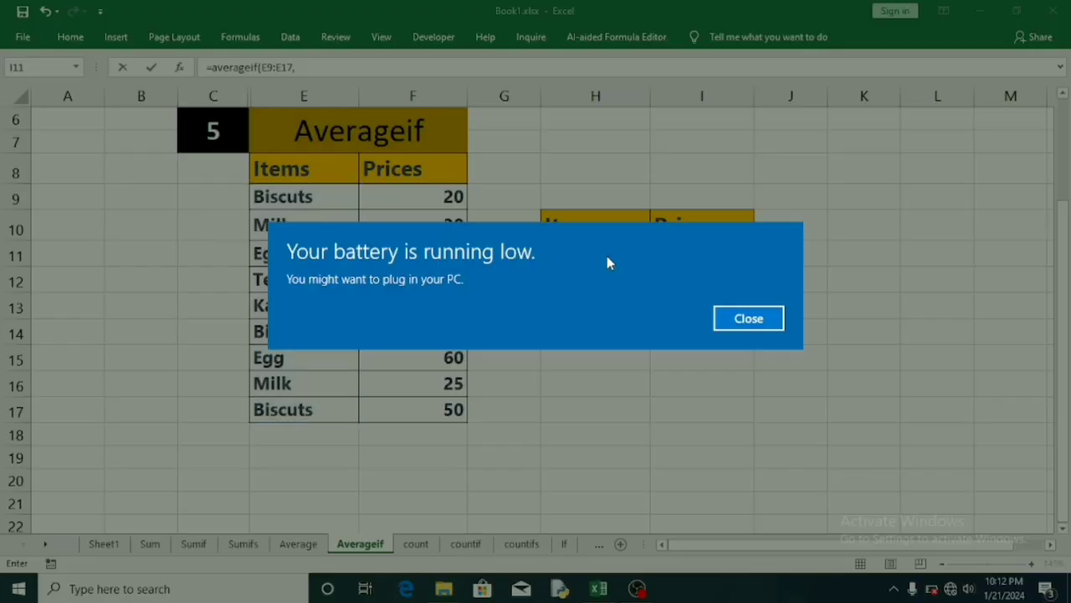
pyautogui.click(741, 322)
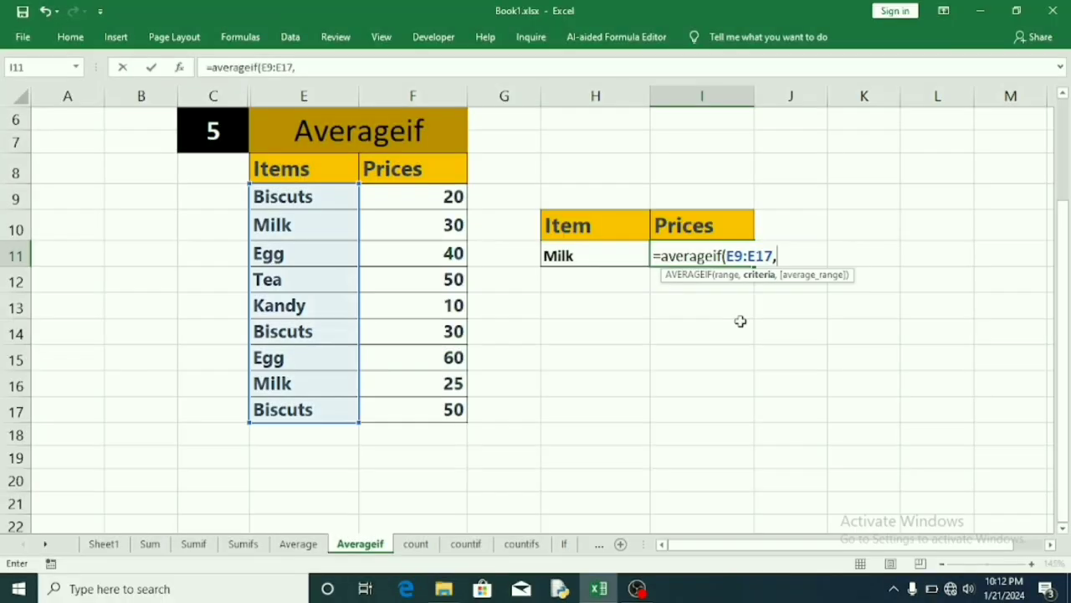
pyautogui.click(616, 256)
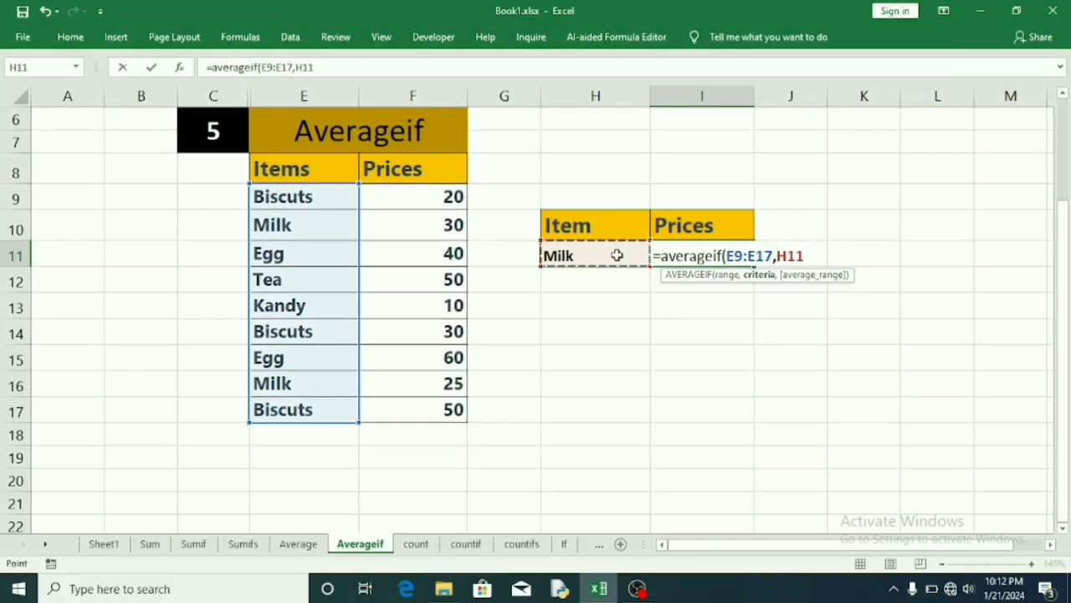
pyautogui.write(',')
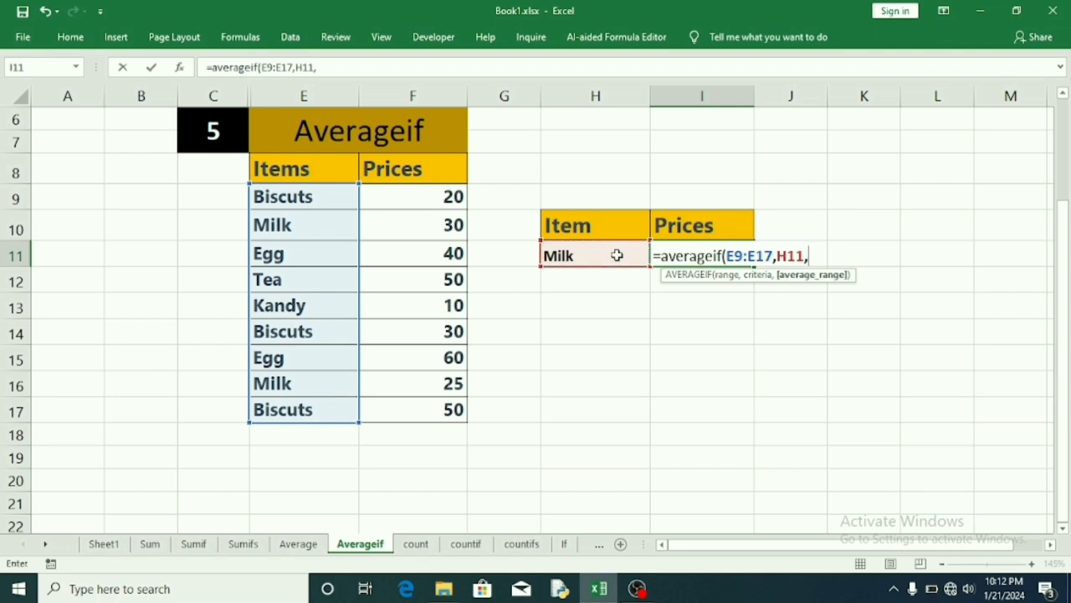
pyautogui.moveTo(417, 192); pyautogui.dragTo(414, 399)
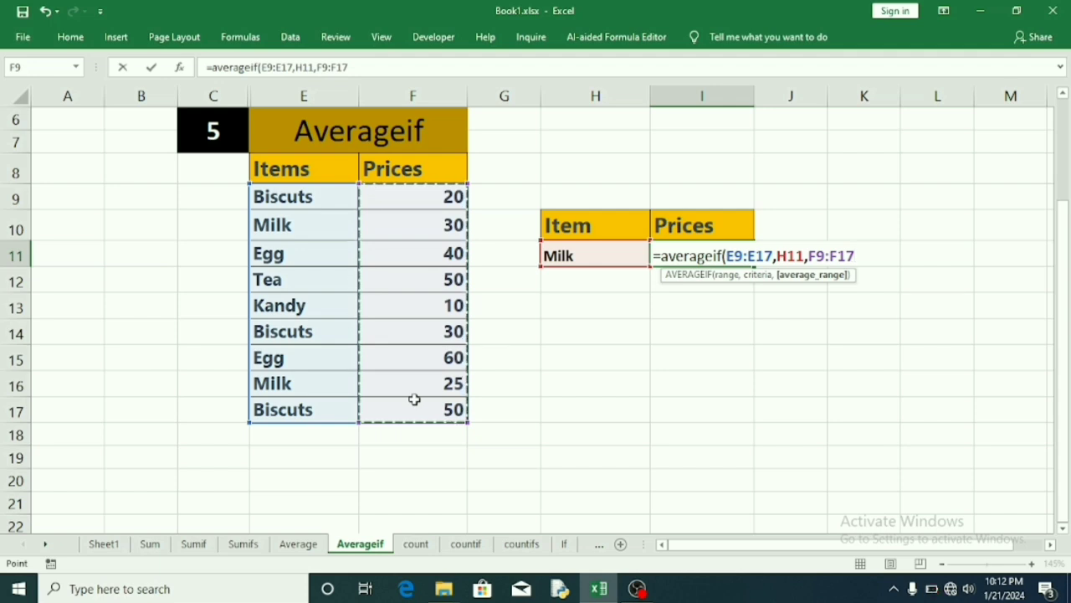
pyautogui.write(')')
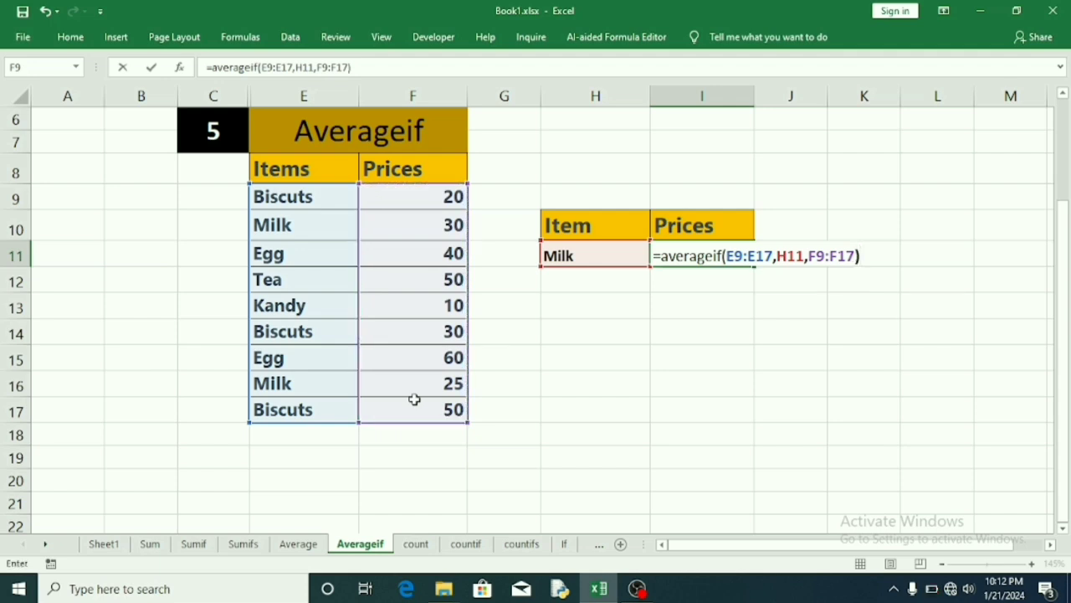
pyautogui.press('Return')
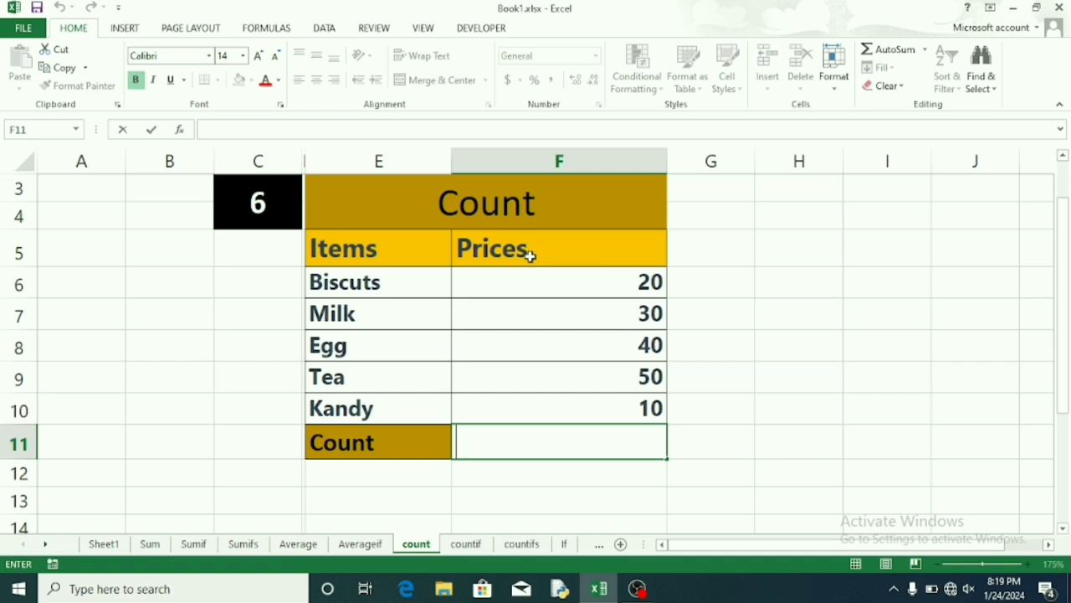
# - On the count sheet, enter =count(F6:F10) in cell F11 to count the price entries
pyautogui.click(537, 452)
pyautogui.write('=count')
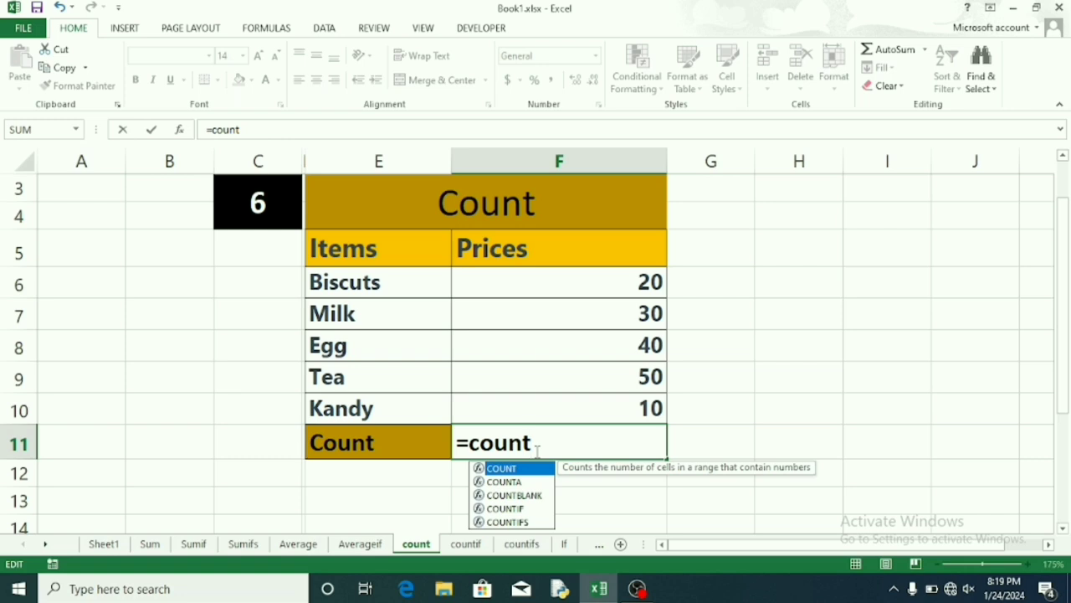
pyautogui.write('(')
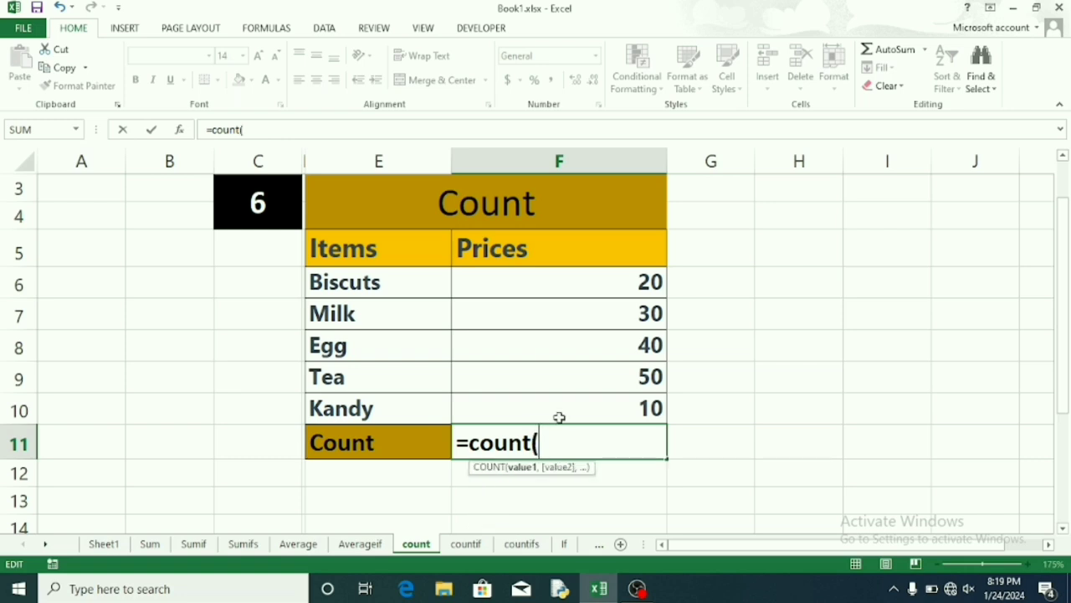
pyautogui.moveTo(582, 269); pyautogui.dragTo(583, 405)
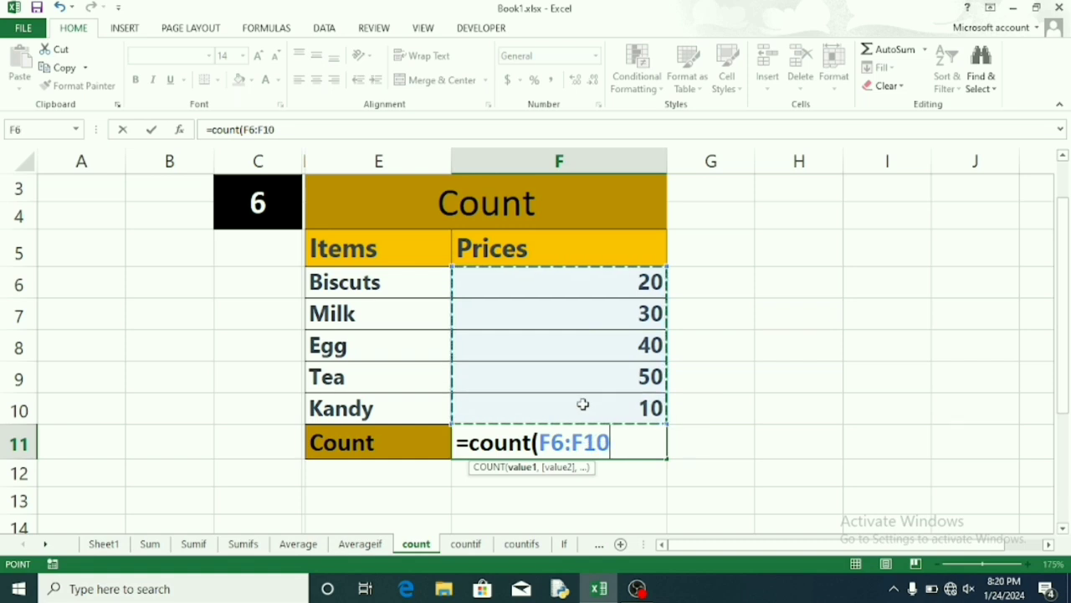
pyautogui.write(')')
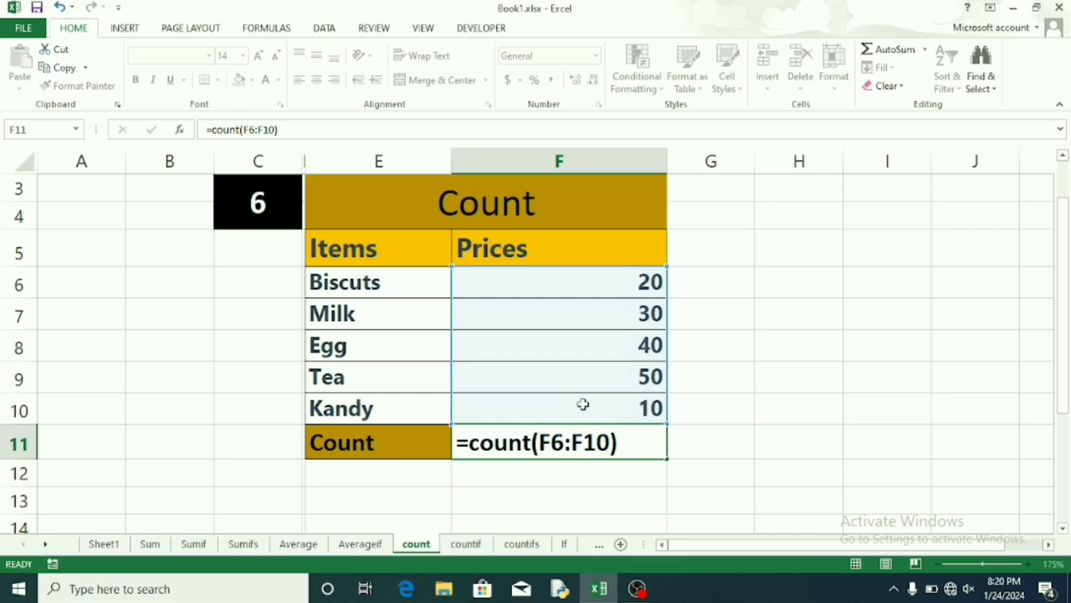
pyautogui.press('Return')
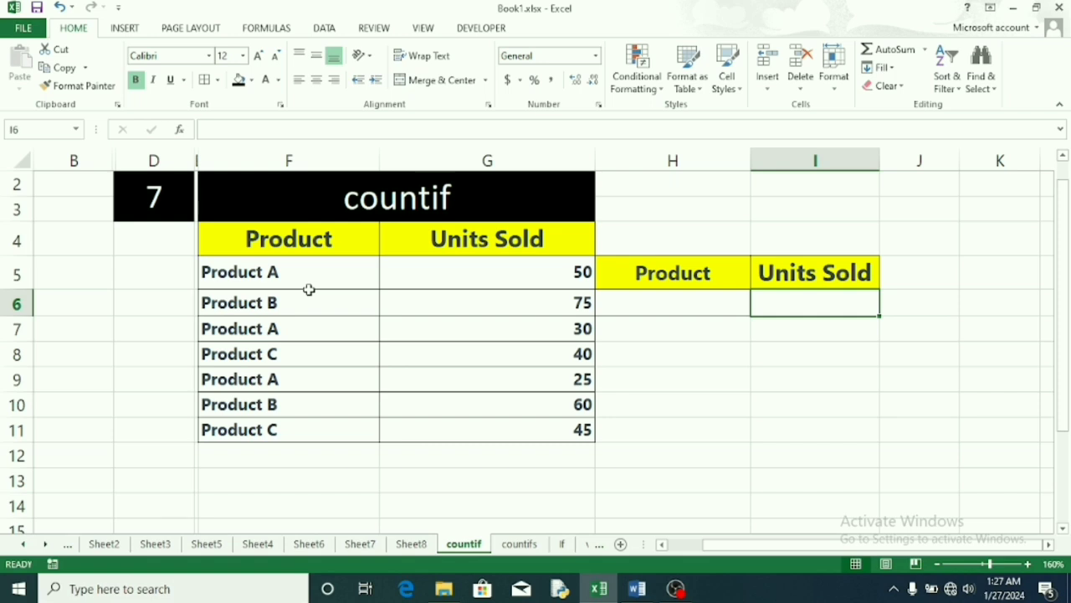
# - On the countif sheet, enter =countif(F5:F11,H6) in cell I6 to count the entries for the product in H6
pyautogui.doubleClick(773, 299)
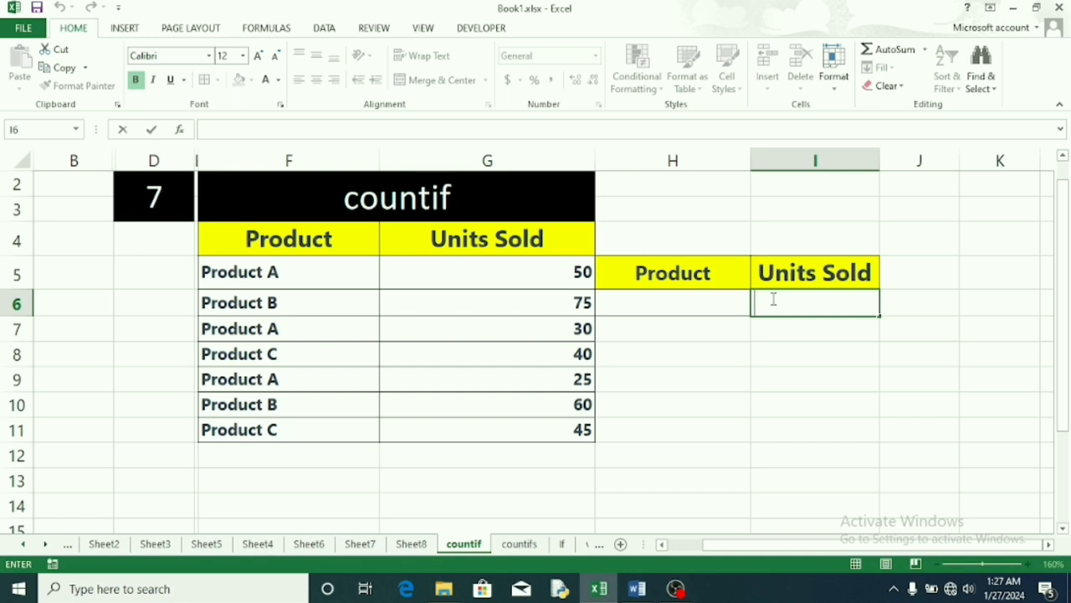
pyautogui.write('=')
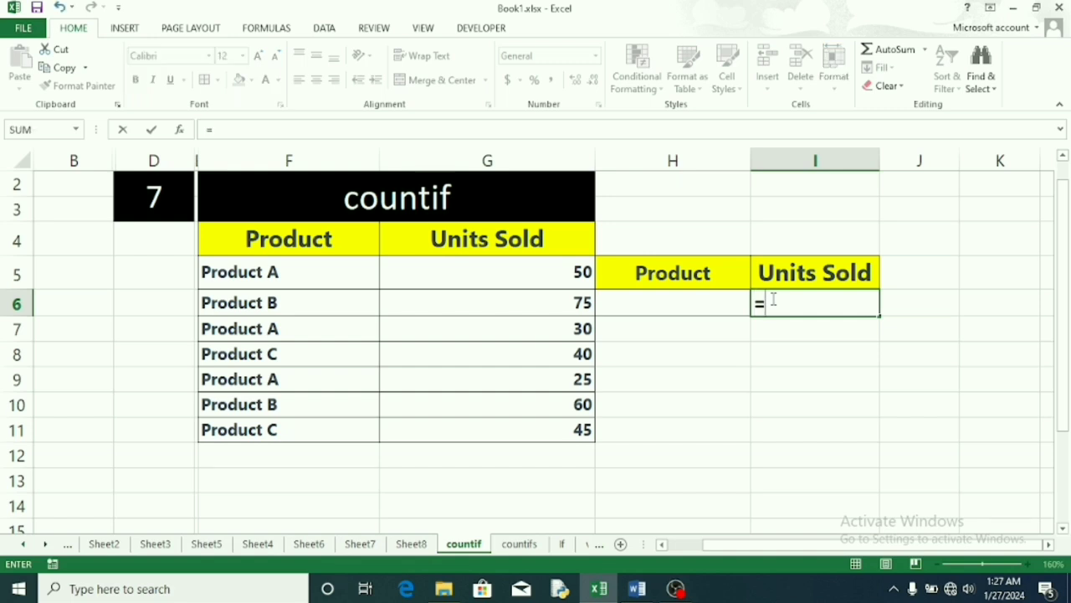
pyautogui.write('cou')
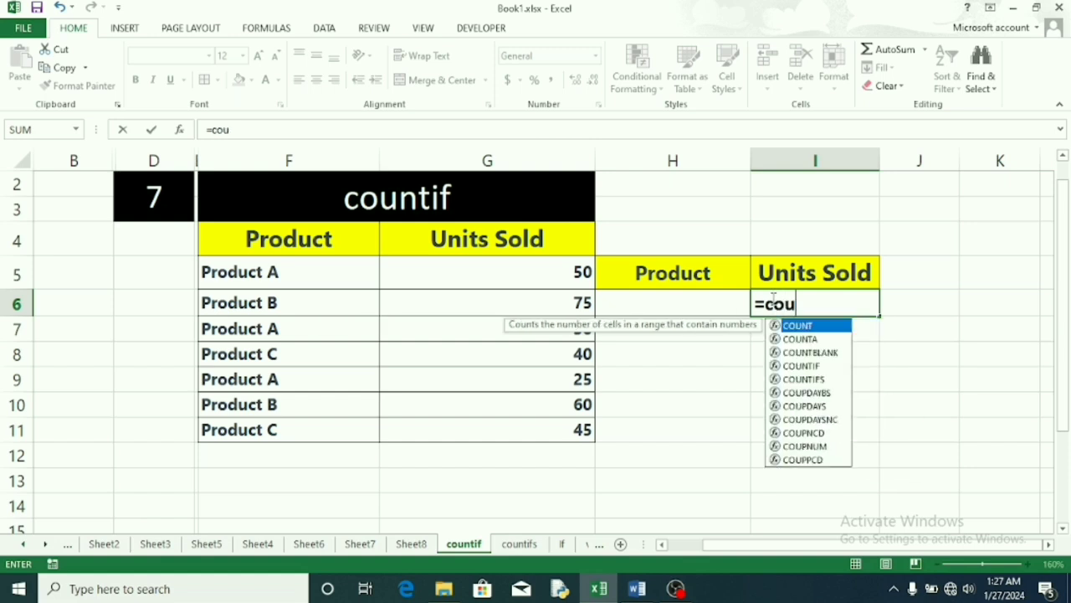
pyautogui.write('ntif')
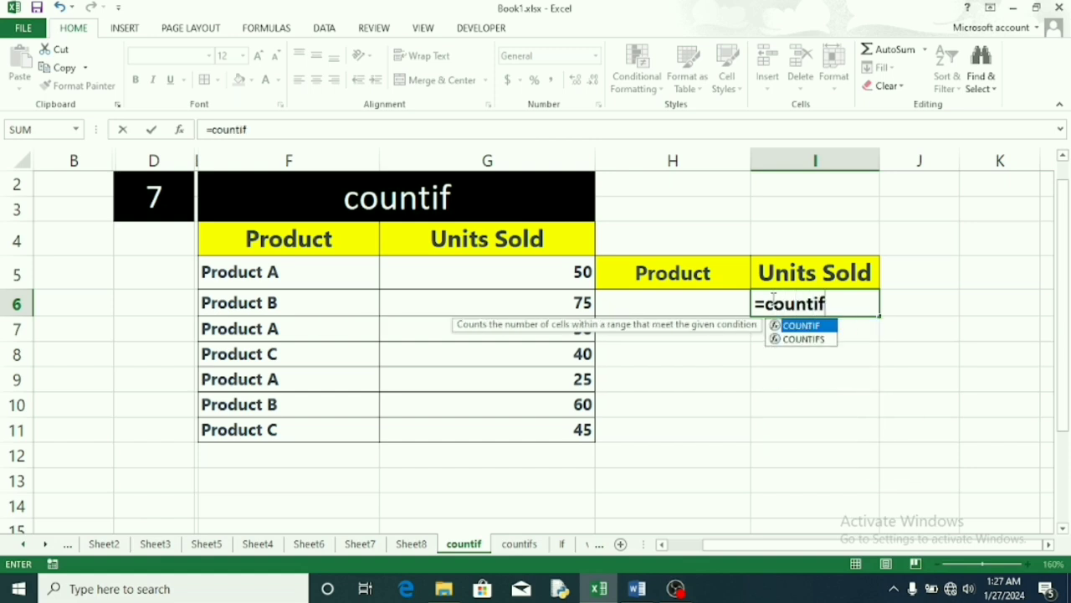
pyautogui.write('(')
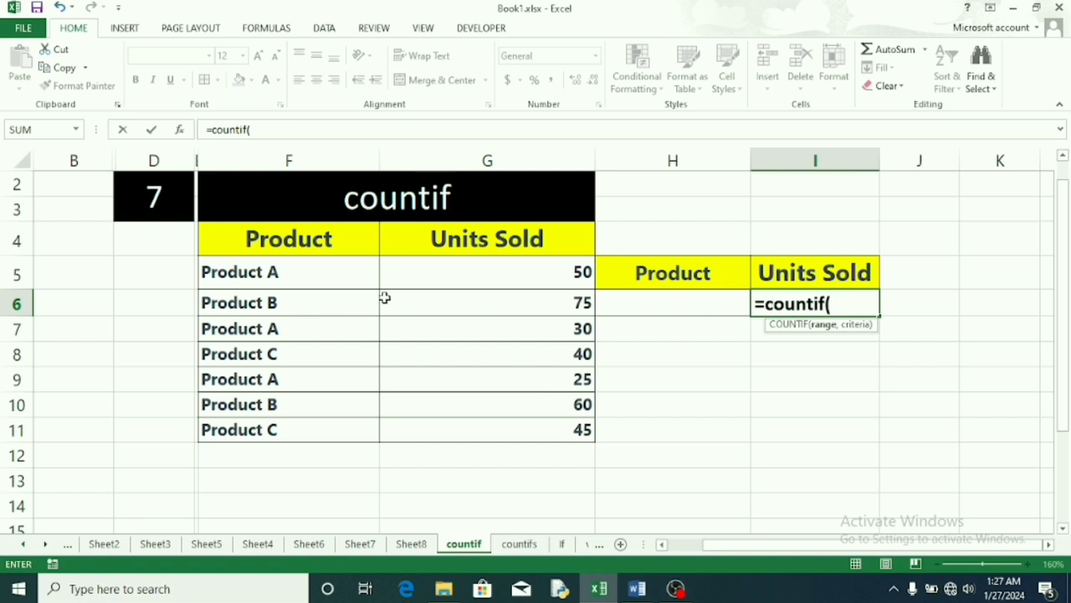
pyautogui.click(310, 277)
pyautogui.moveTo(310, 276); pyautogui.dragTo(307, 424)
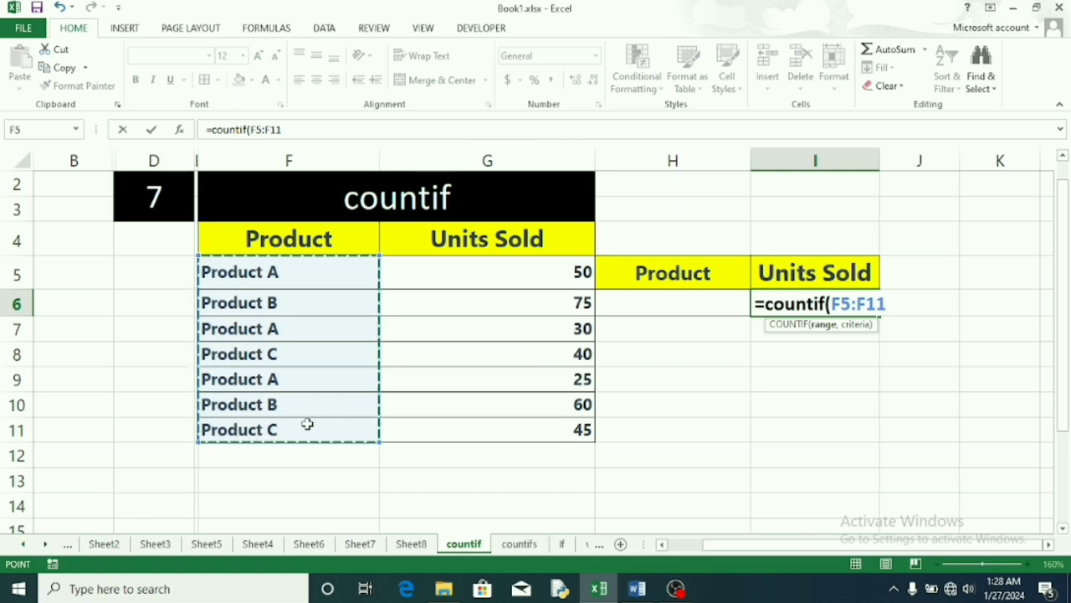
pyautogui.write(',')
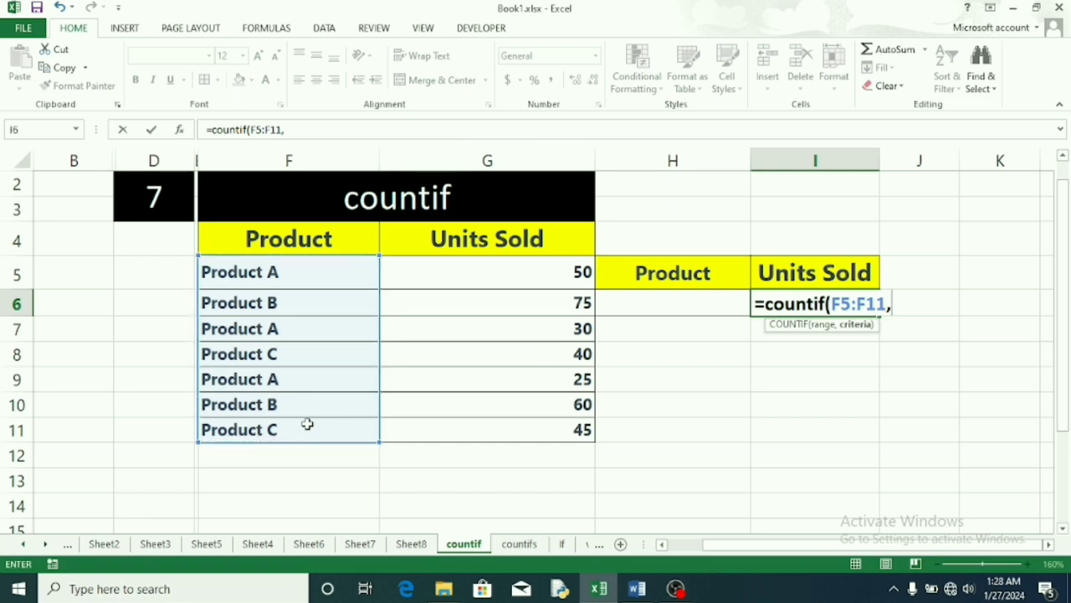
pyautogui.click(652, 305)
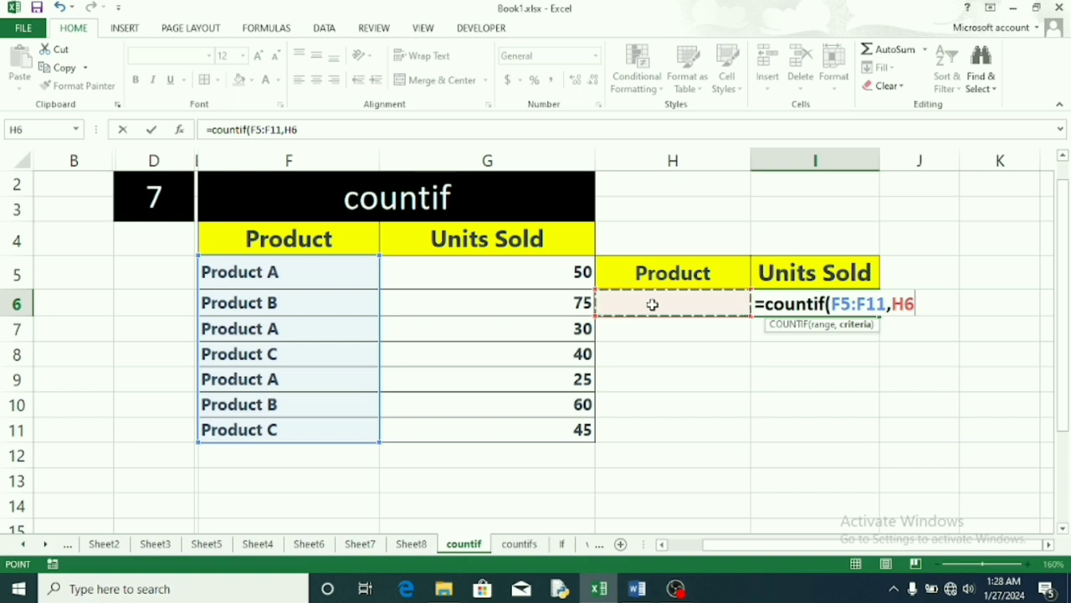
pyautogui.write(')')
pyautogui.press('Return')
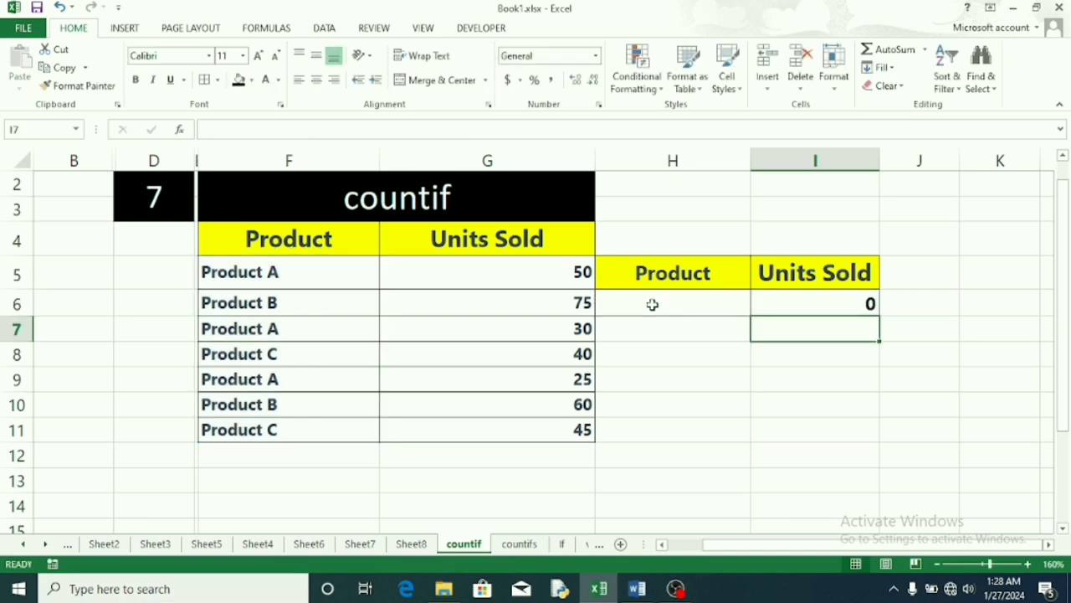
# - Enter product A as the product criterion in cell H6
pyautogui.click(815, 300)
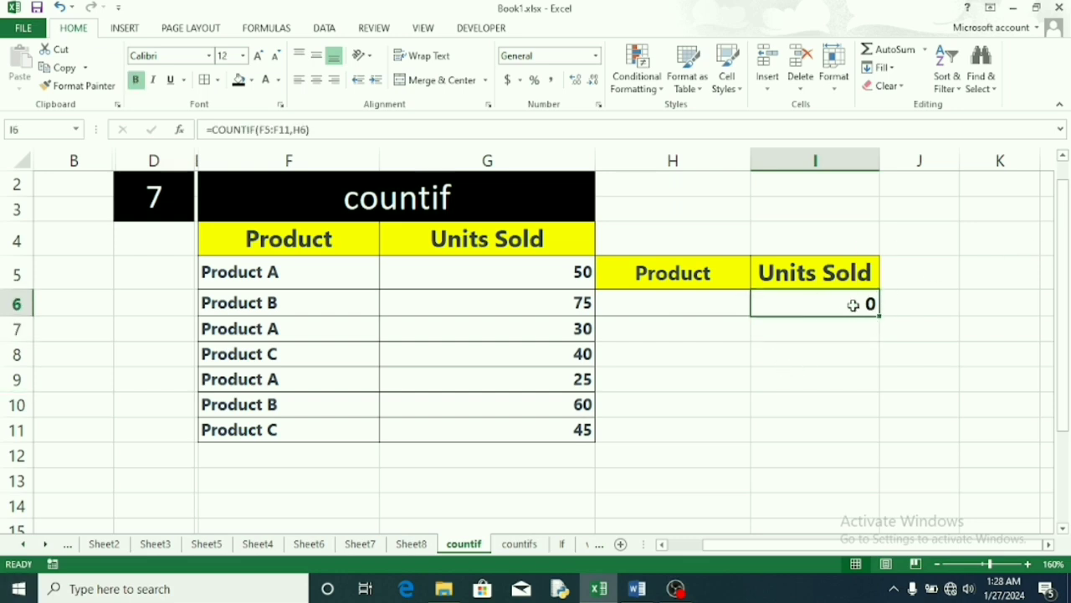
pyautogui.click(650, 311)
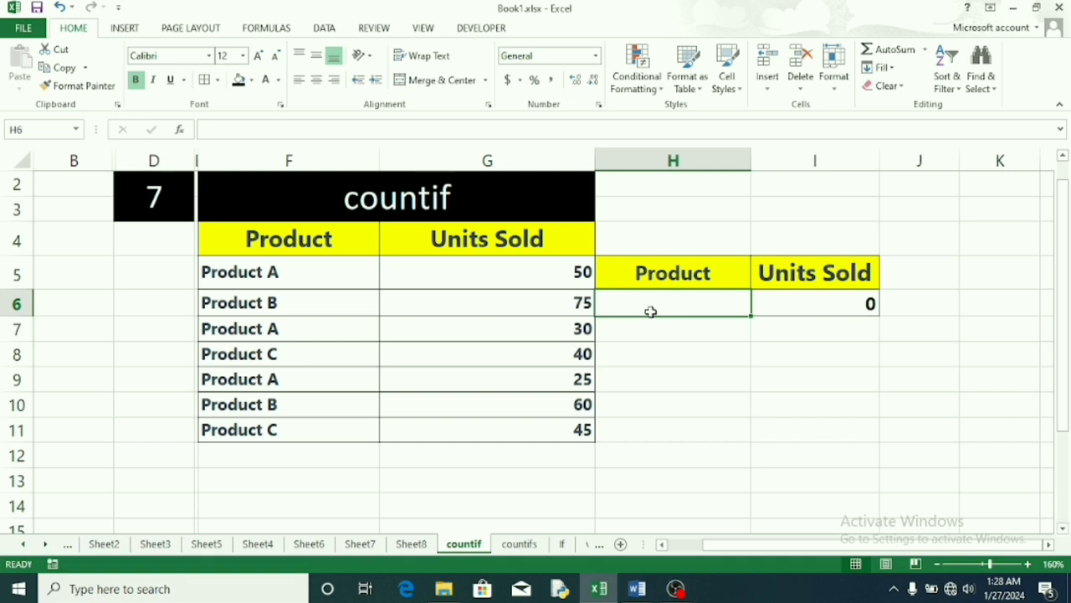
pyautogui.write('prod')
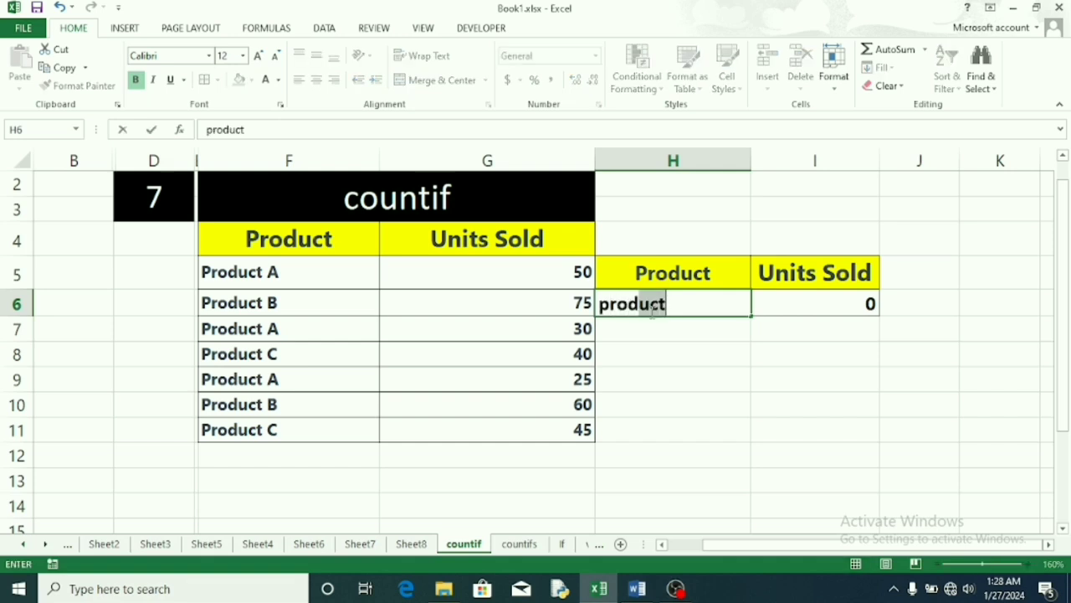
pyautogui.write('uct A')
pyautogui.press('Return')
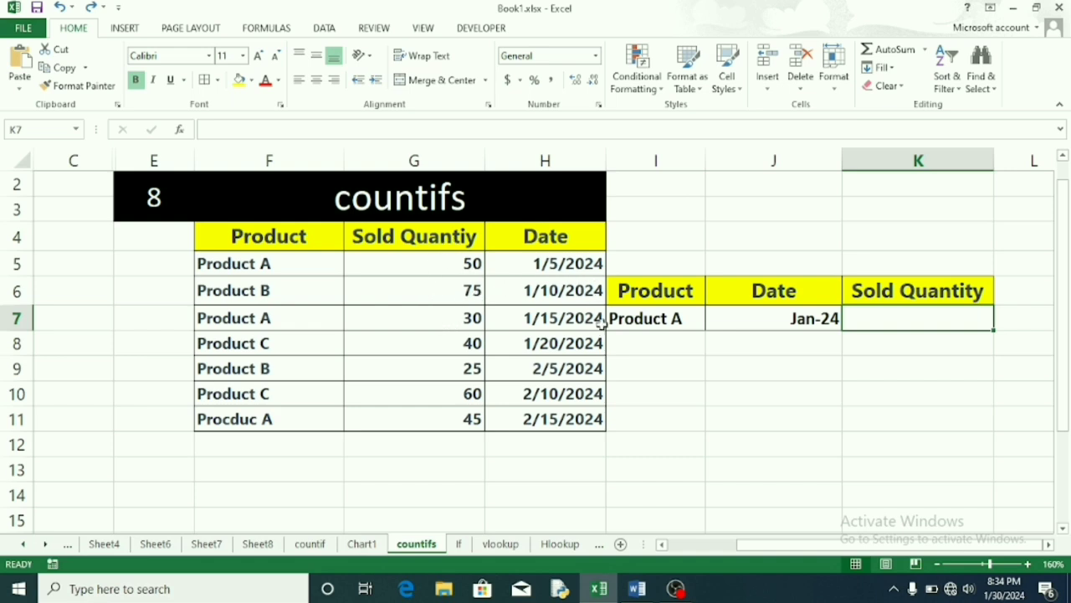
# - On the countifs sheet, start a COUNTIFS formula in cell K7 with product range F5:F11 and criterion I7
pyautogui.doubleClick(874, 322)
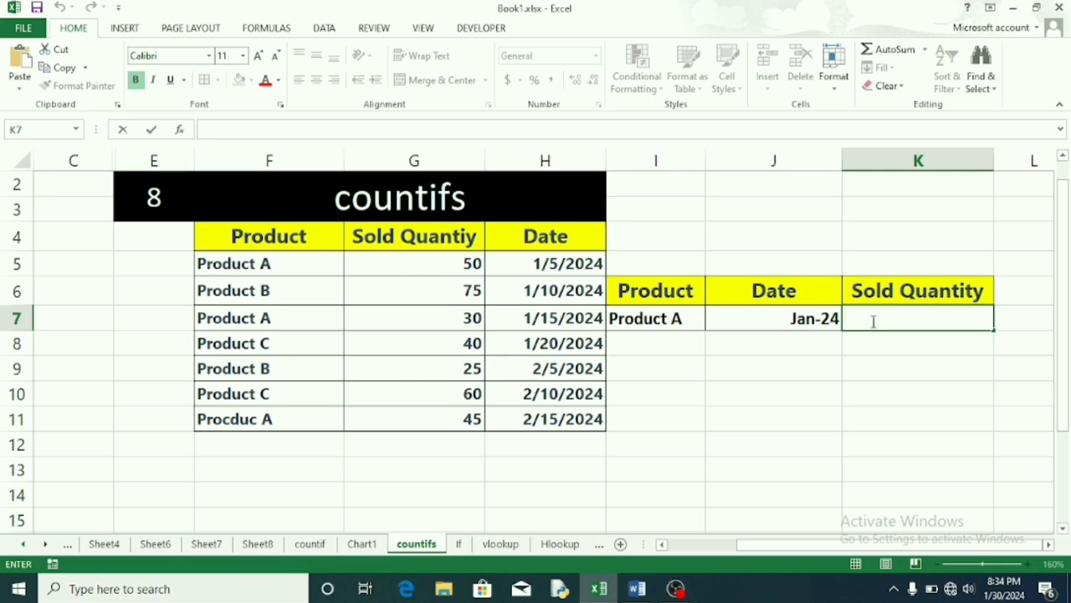
pyautogui.write('=')
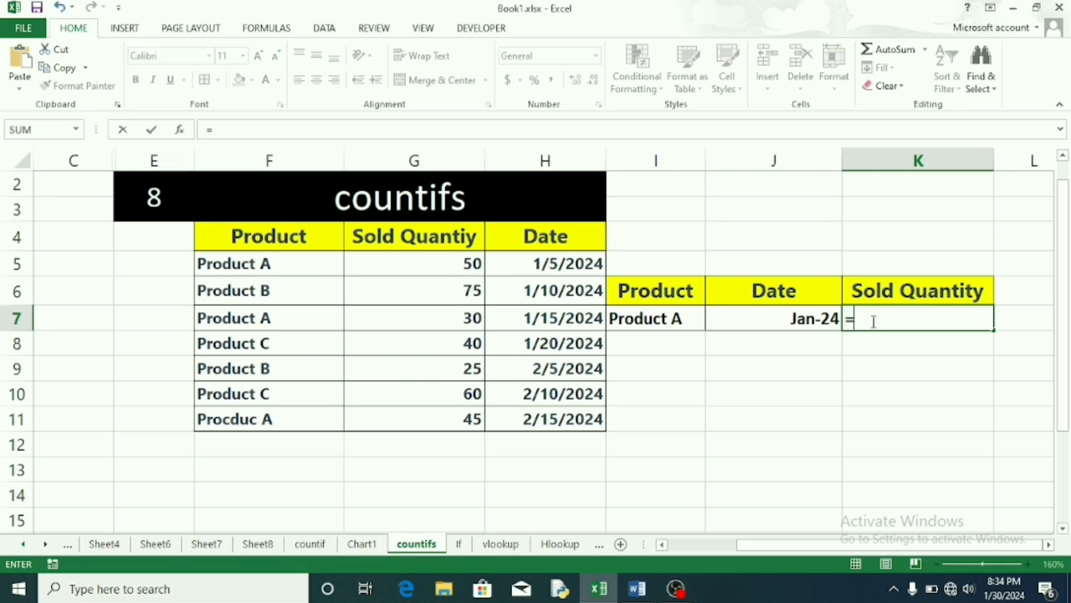
pyautogui.write('cou')
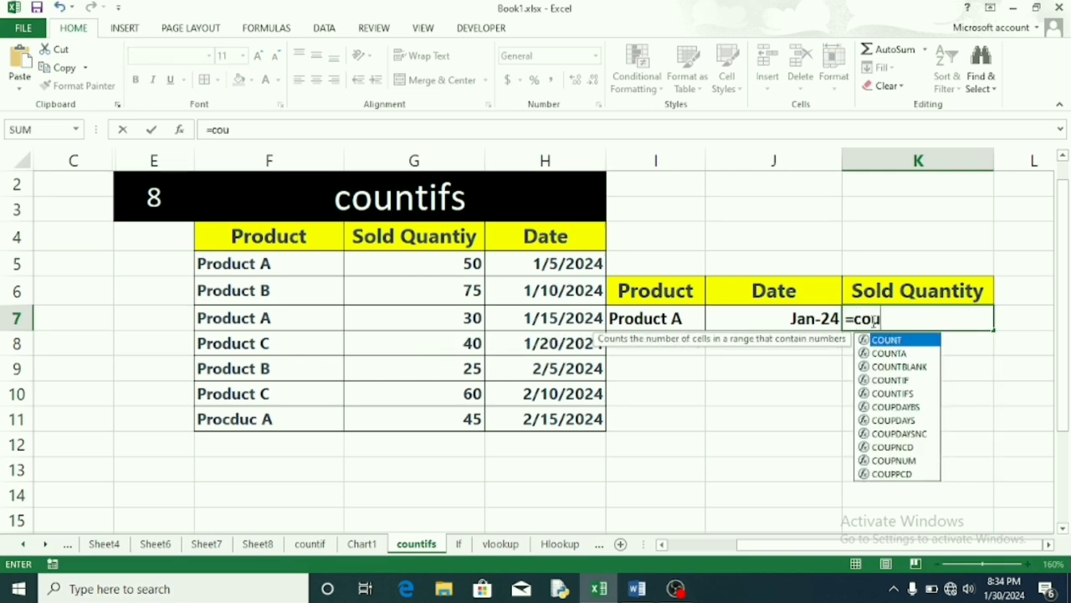
pyautogui.write('ntid')
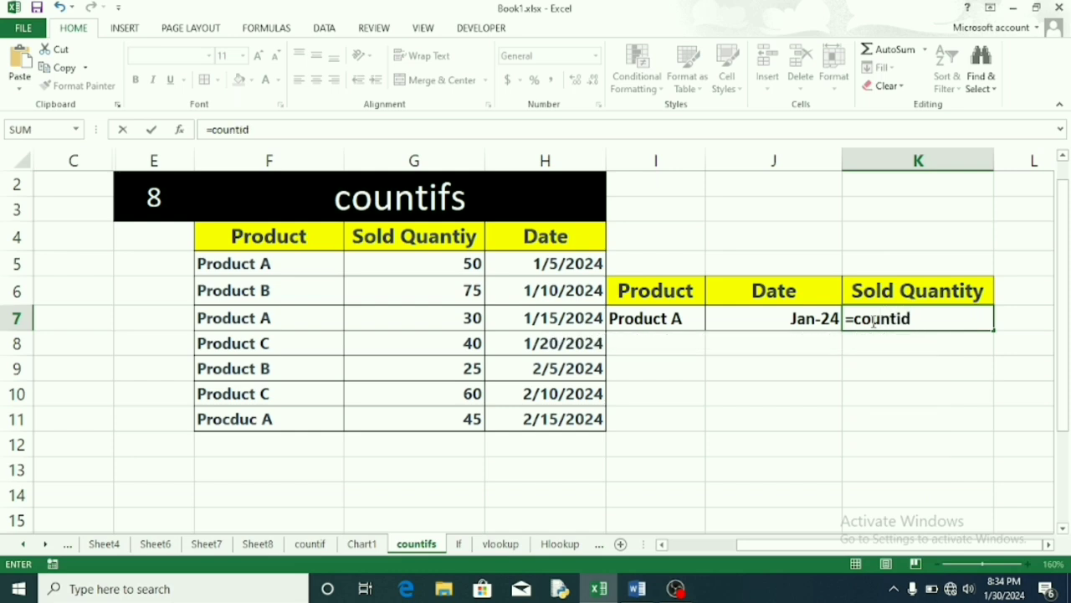
pyautogui.press('BackSpace')
pyautogui.write('fs')
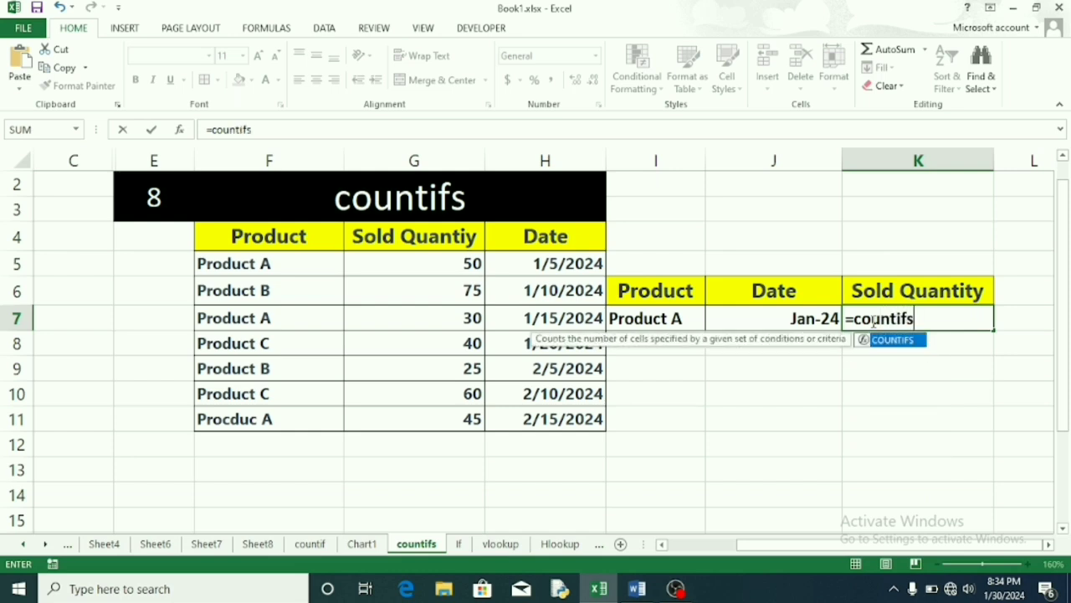
pyautogui.write('(')
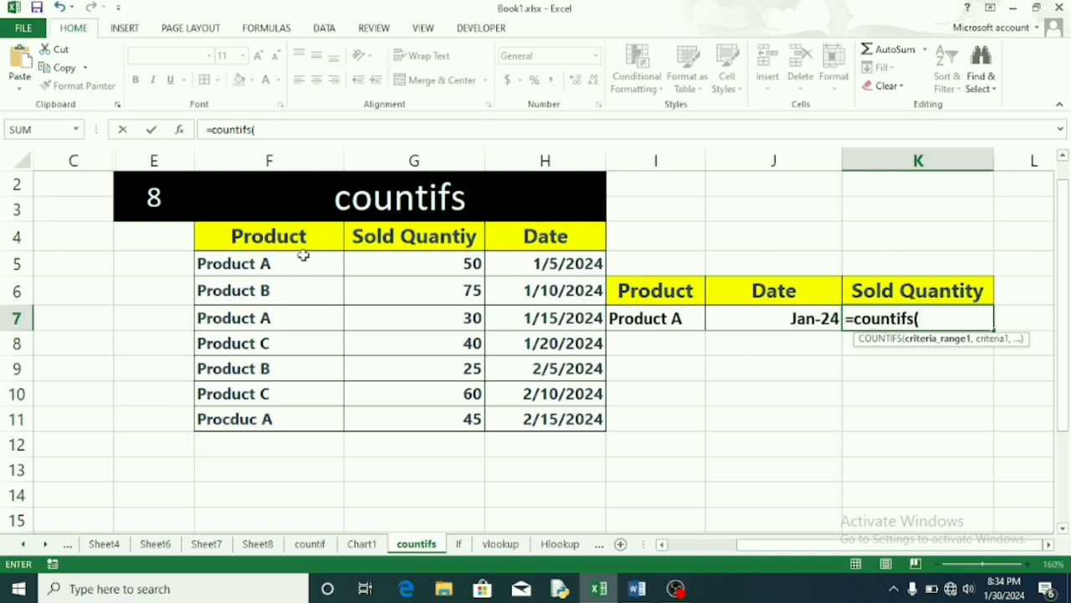
pyautogui.moveTo(242, 265); pyautogui.dragTo(275, 419)
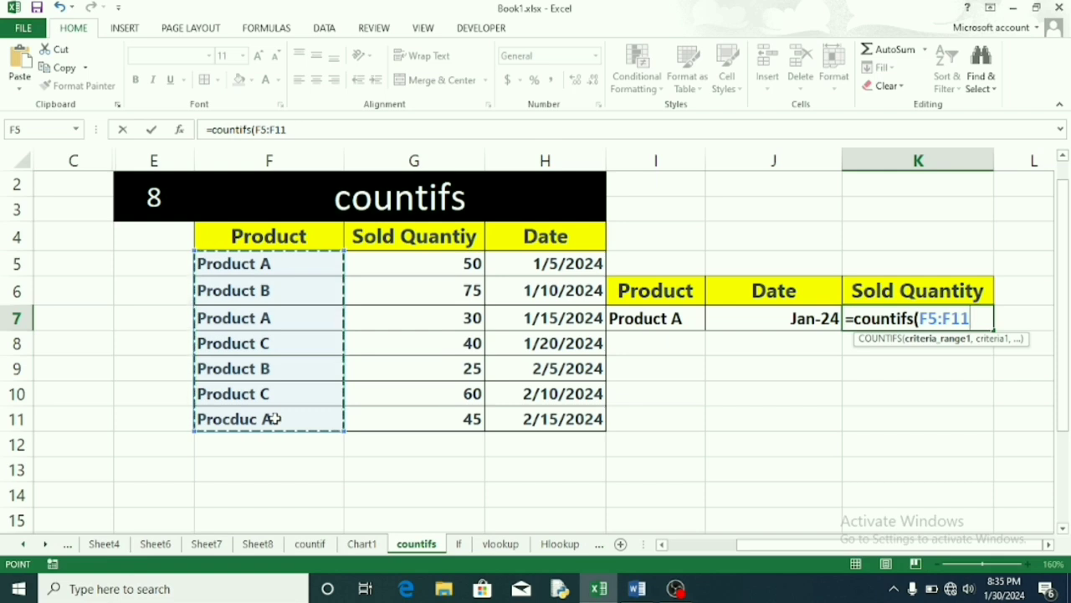
pyautogui.write(',')
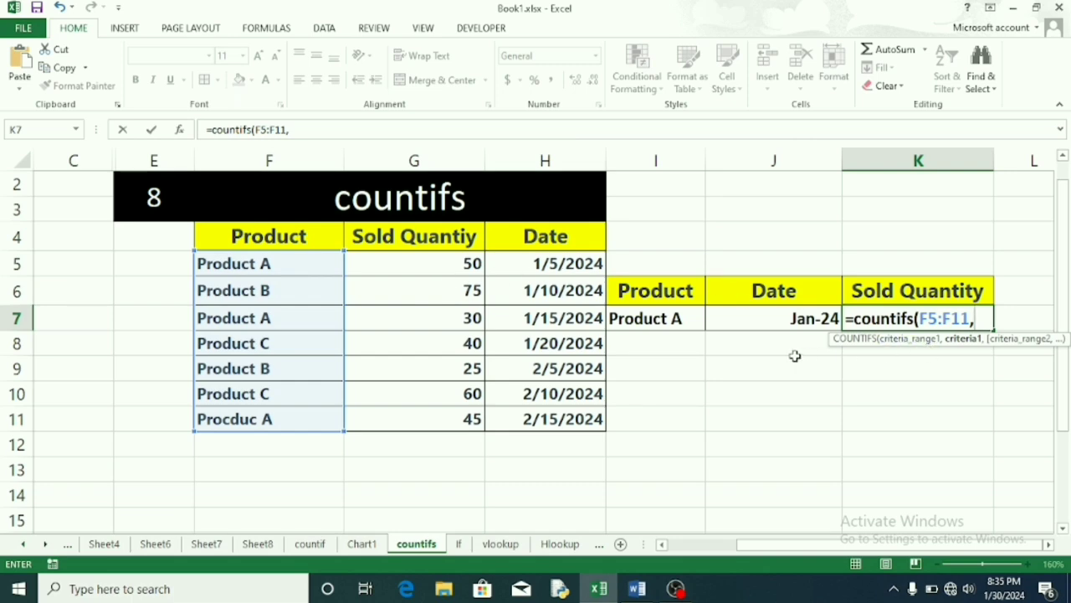
pyautogui.click(665, 319)
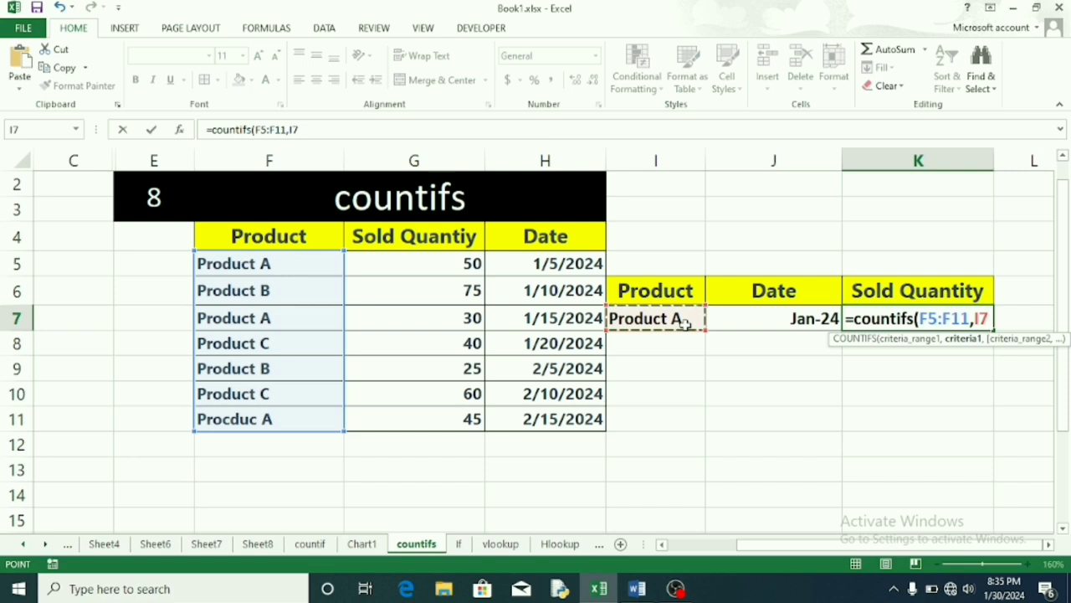
# - Add date range H5:H11 with criterion J7 to the COUNTIFS formula and complete it
pyautogui.write(',')
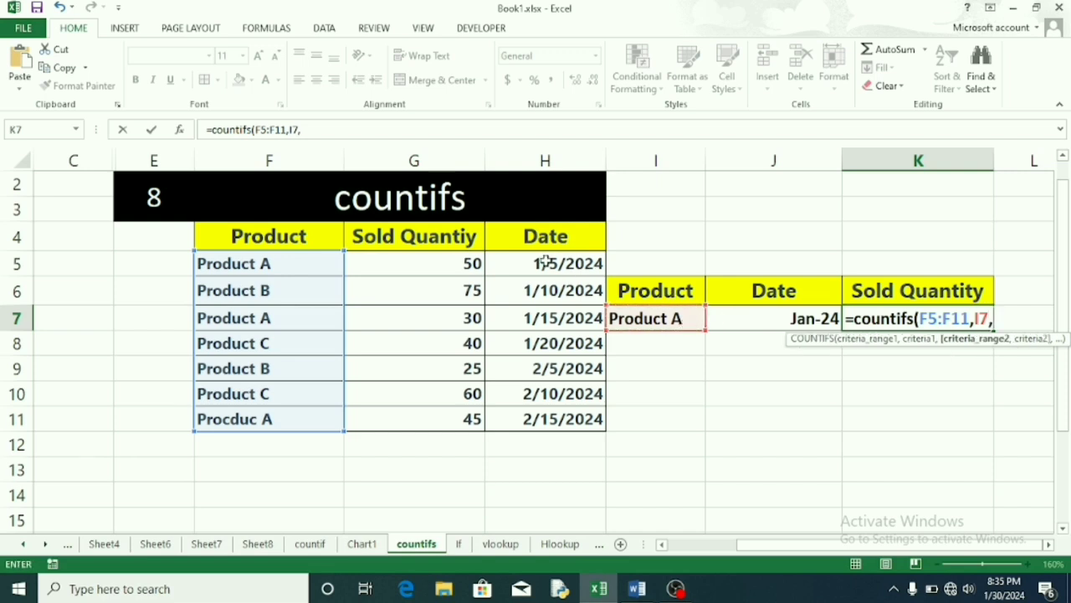
pyautogui.moveTo(544, 263); pyautogui.dragTo(540, 419)
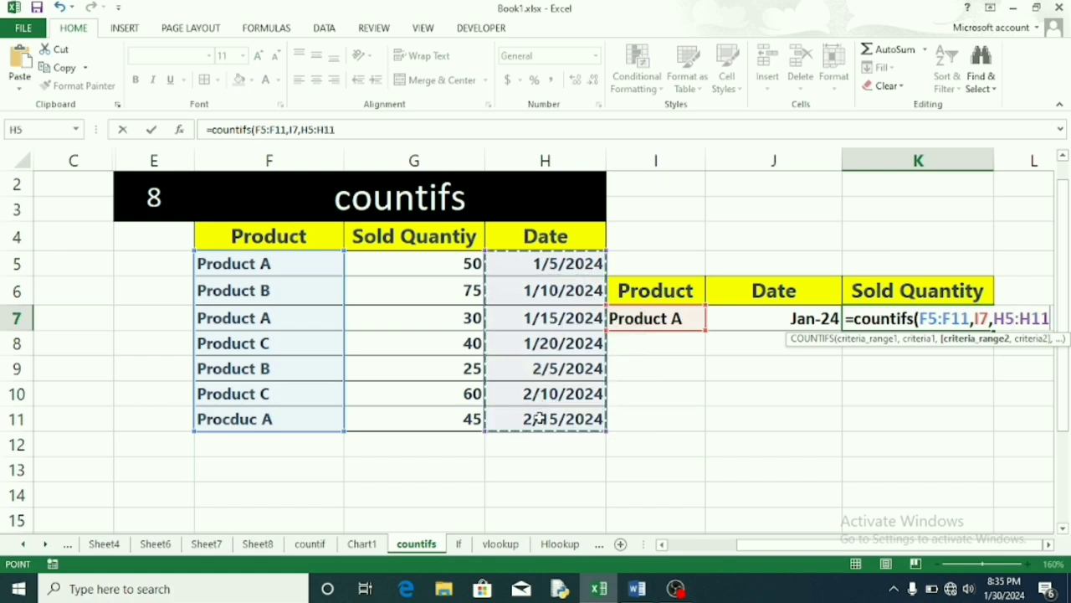
pyautogui.write(',')
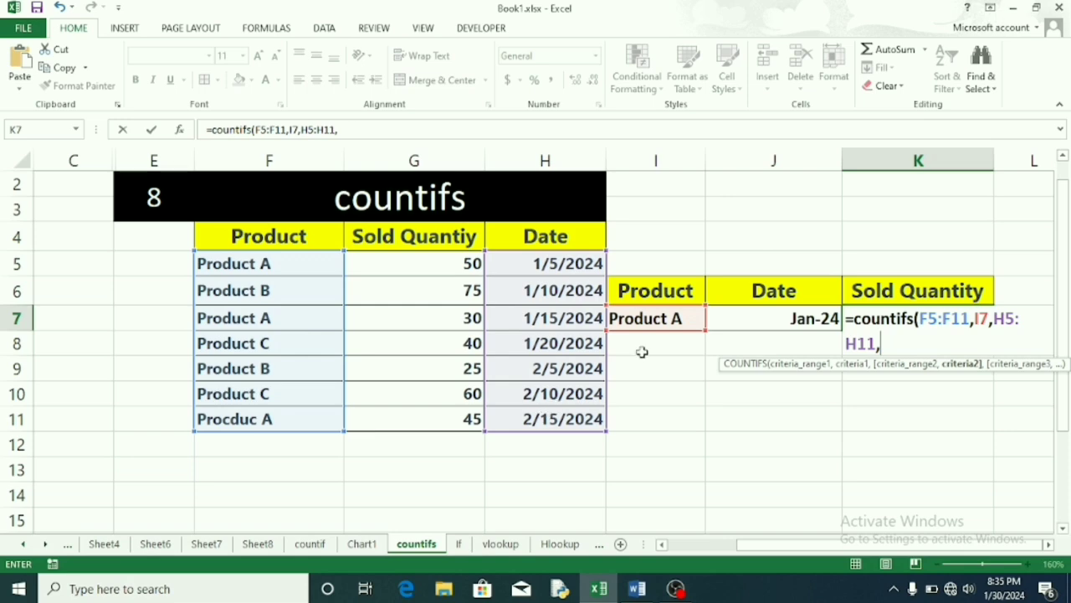
pyautogui.click(752, 319)
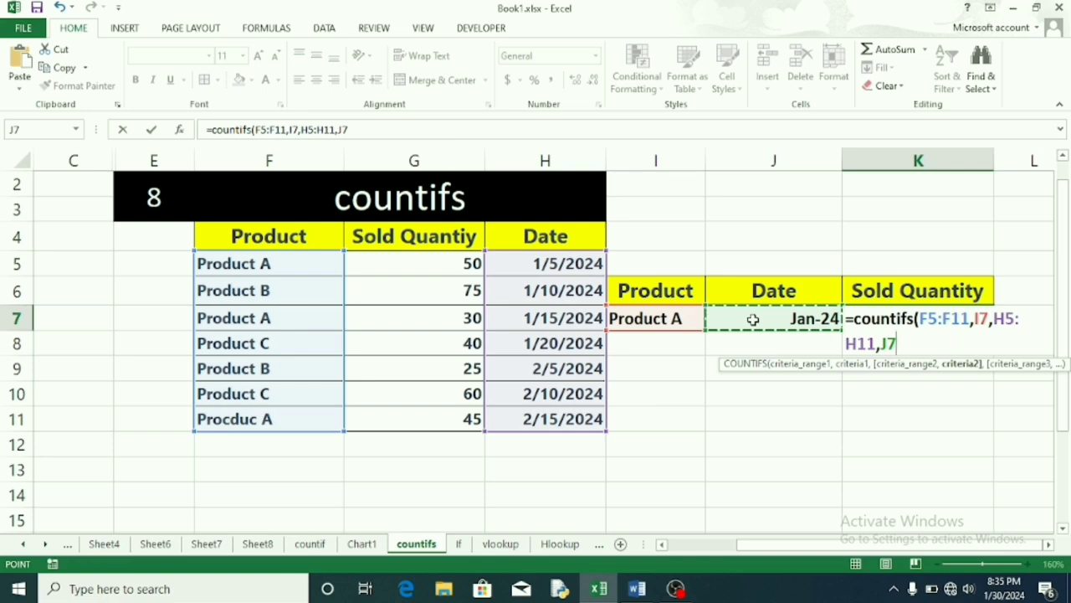
pyautogui.write(')')
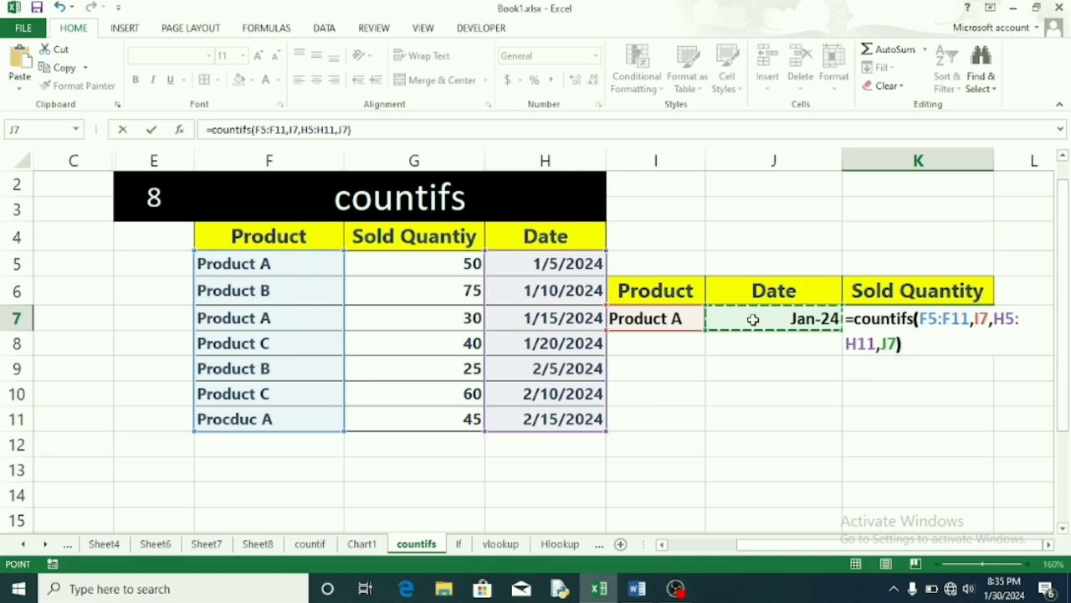
pyautogui.press('Return')
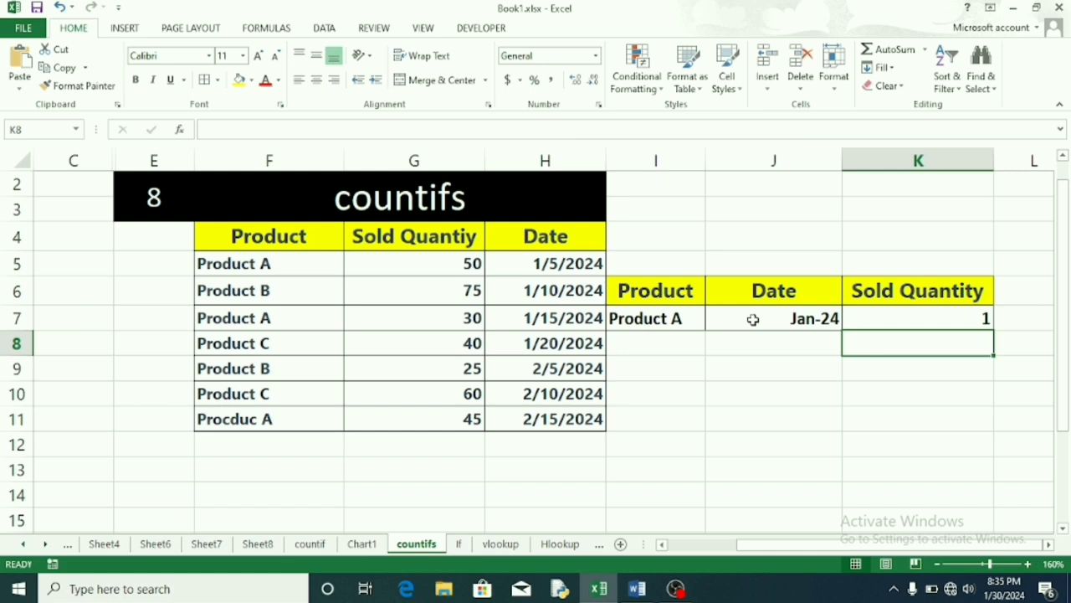
# - Change the date criterion in cell J7 to 1/1/2024
pyautogui.doubleClick(753, 319)
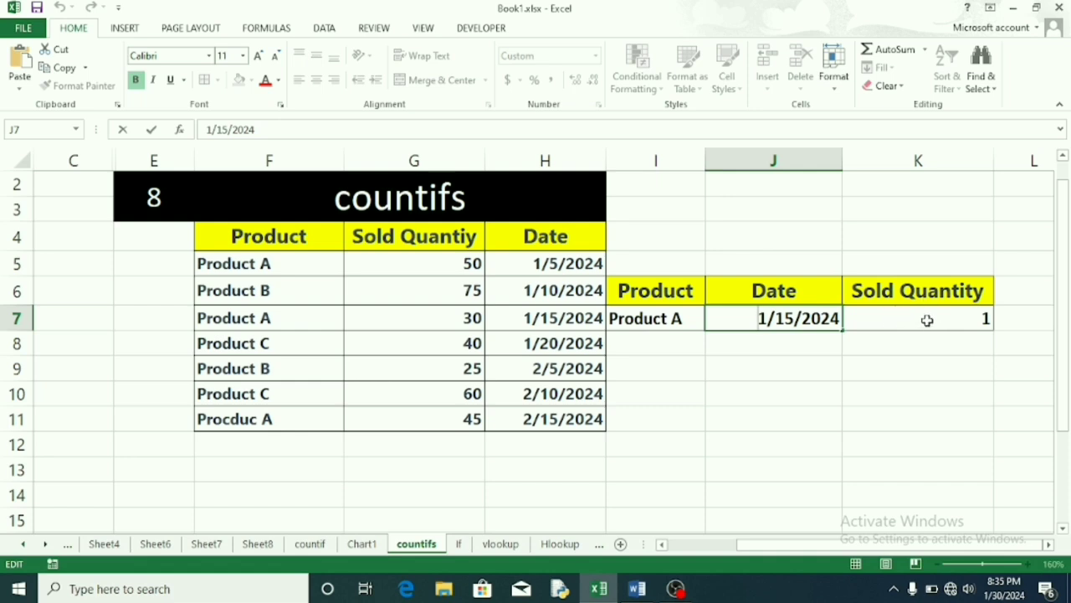
pyautogui.doubleClick(794, 318)
pyautogui.click(794, 318)
pyautogui.doubleClick(794, 318)
pyautogui.click(795, 318)
pyautogui.press('BackSpace')
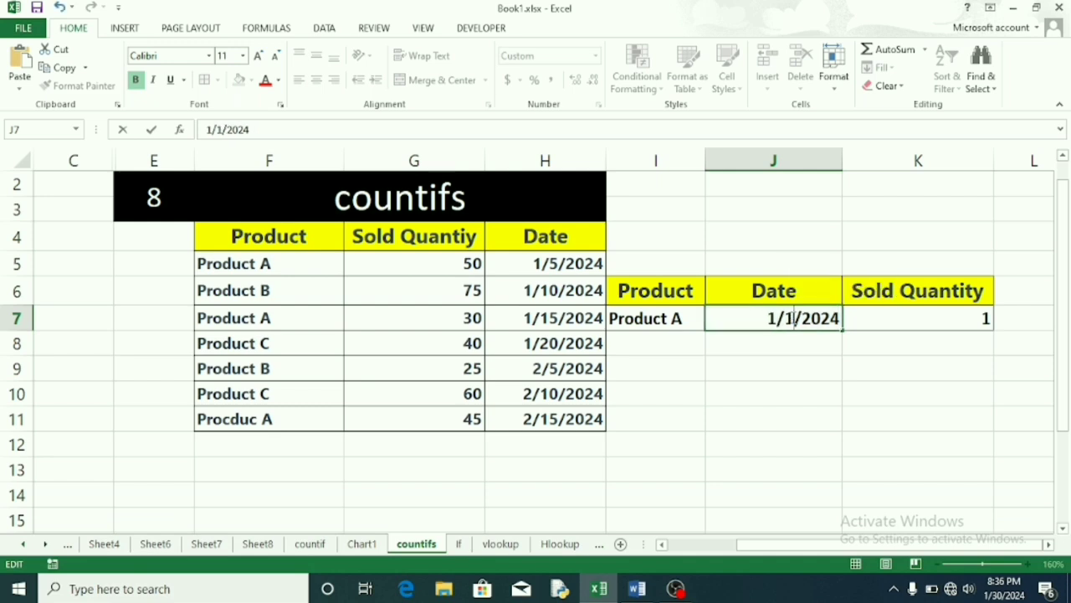
pyautogui.press('Return')
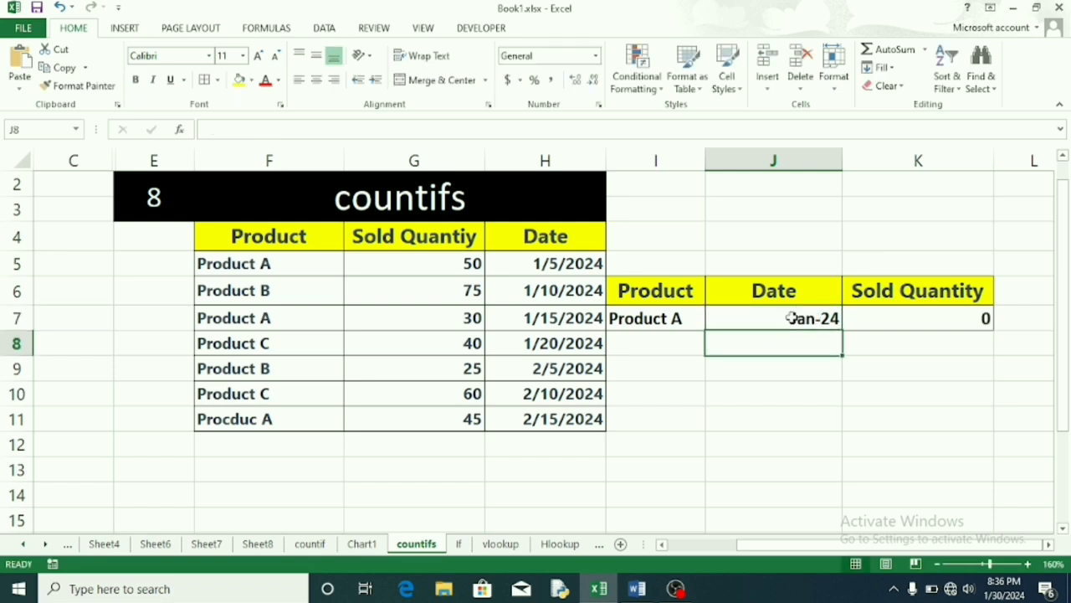
# - Set the date criterion in cell J7 to 1/5/2024
pyautogui.doubleClick(810, 318)
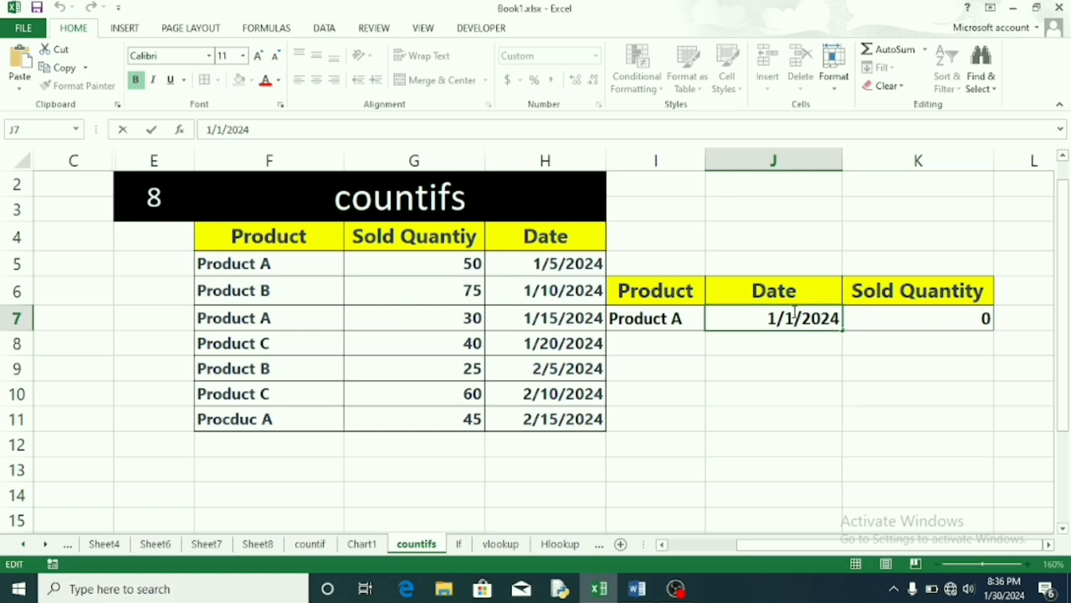
pyautogui.press('BackSpace')
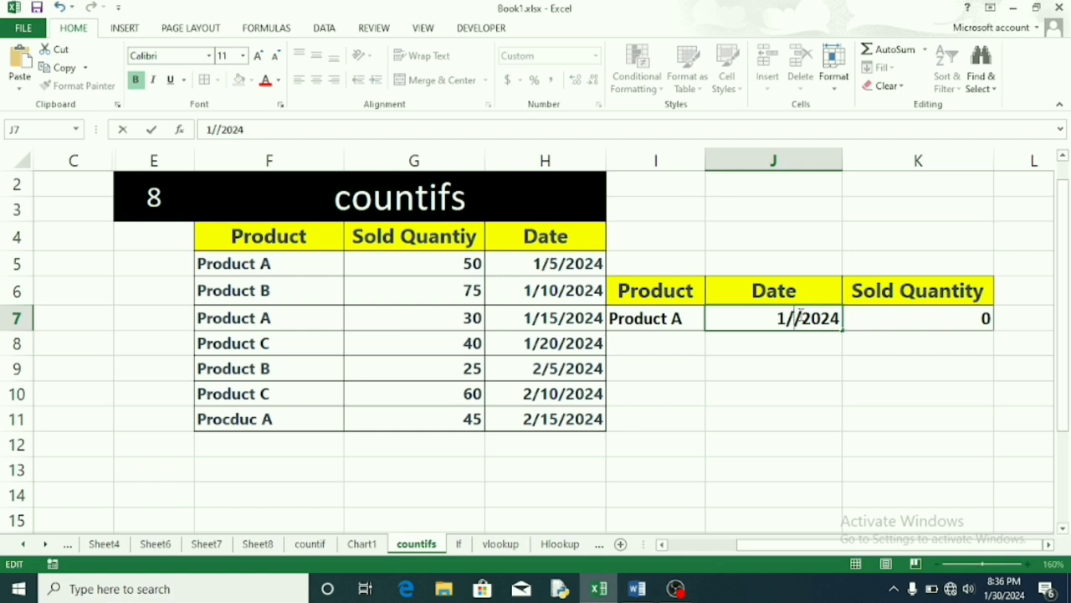
pyautogui.write('5')
pyautogui.press('Return')
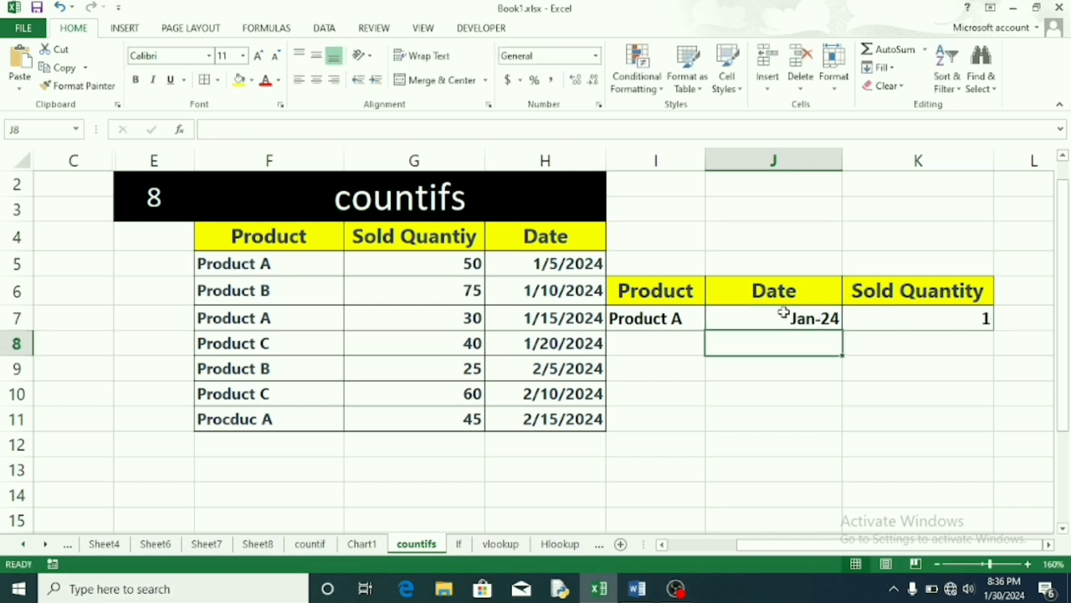
pyautogui.doubleClick(787, 311)
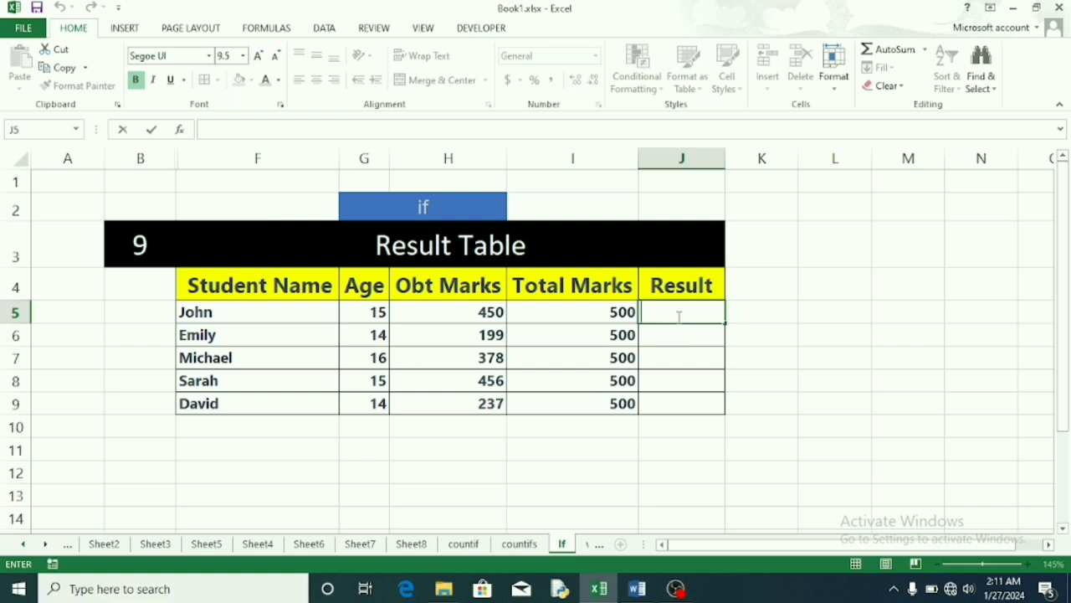
# - Begin an IF formula in cell J5, the first cell of the Result column
pyautogui.write('=')
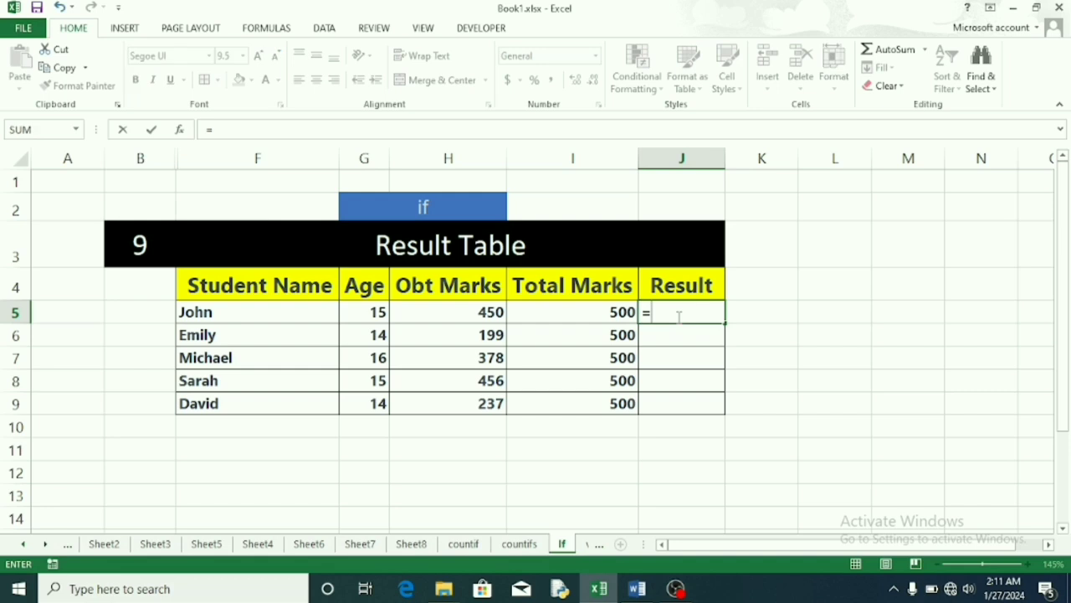
pyautogui.write('if')
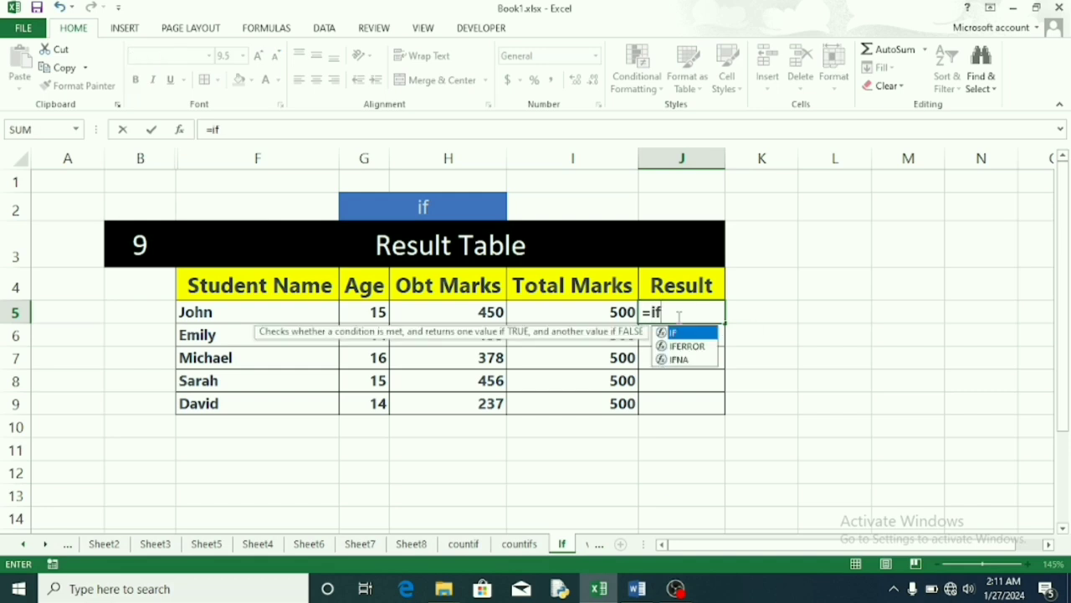
pyautogui.write('(')
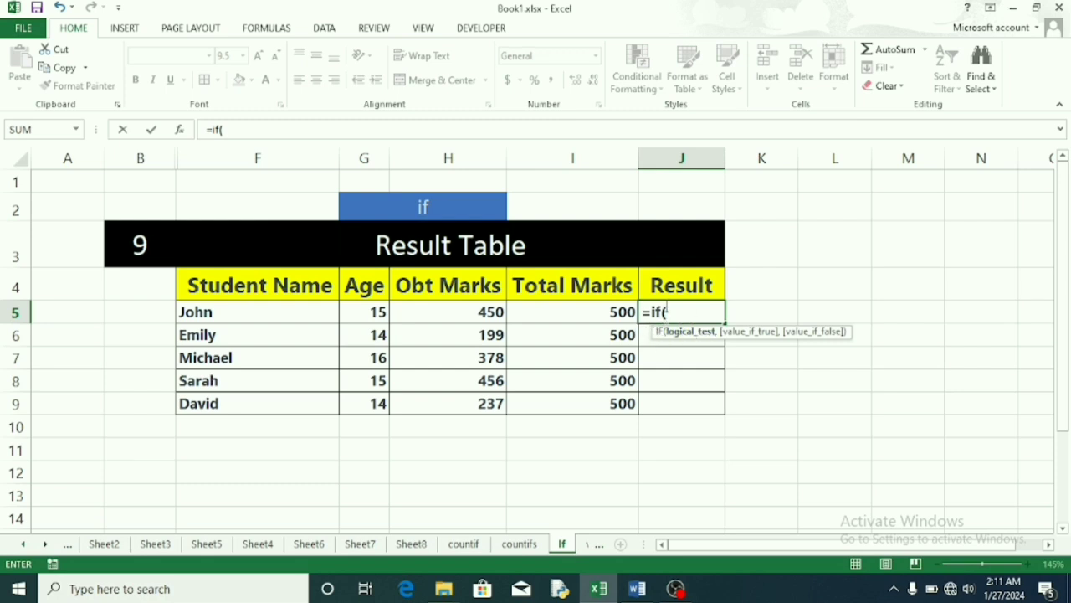
pyautogui.click(468, 315)
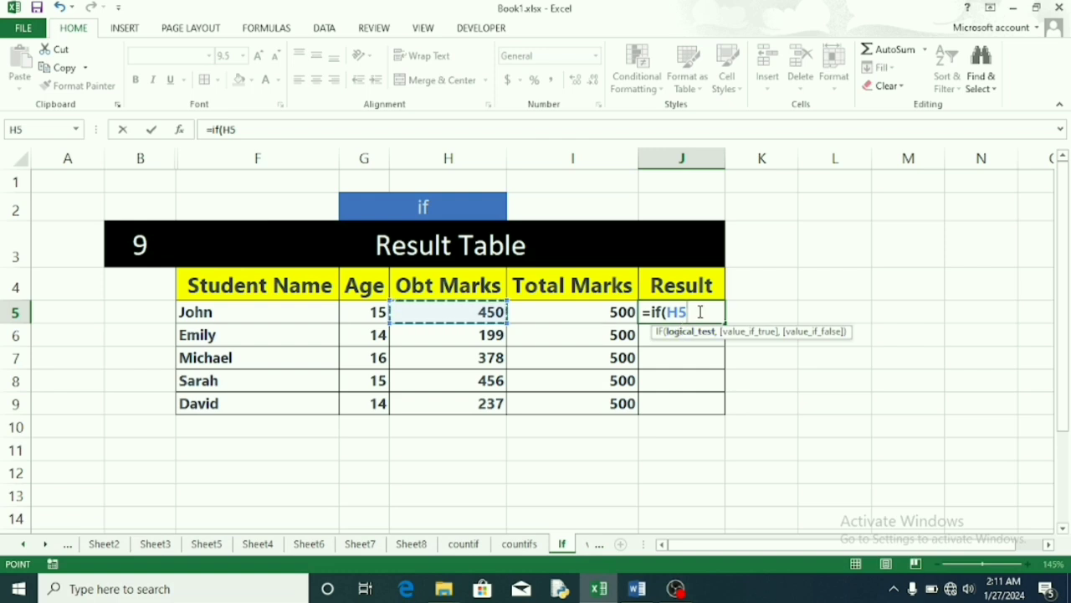
pyautogui.press('F8')
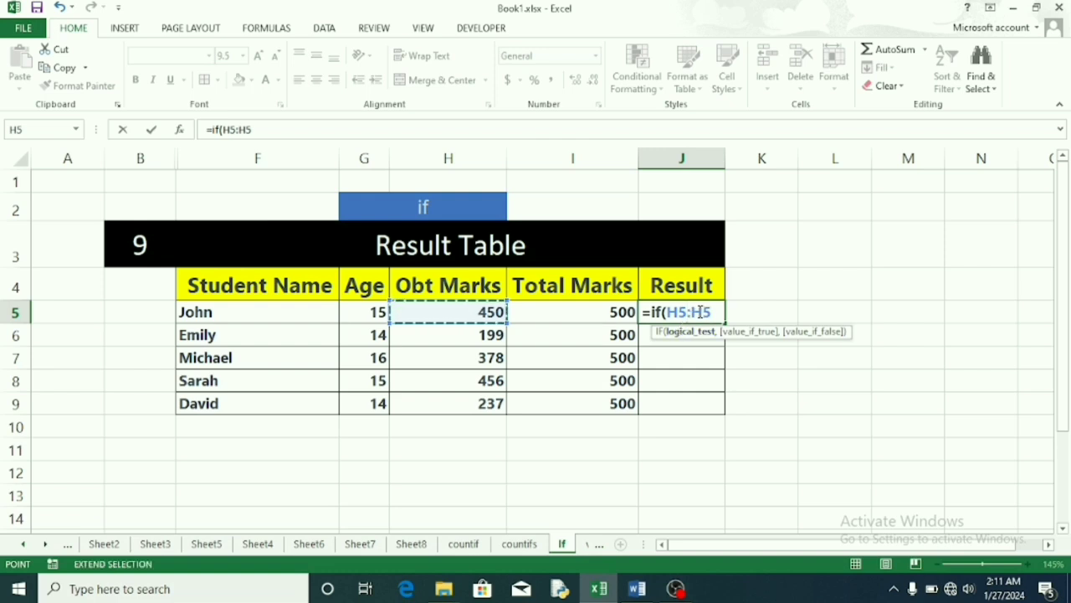
pyautogui.press('BackSpace')
pyautogui.press('BackSpace')
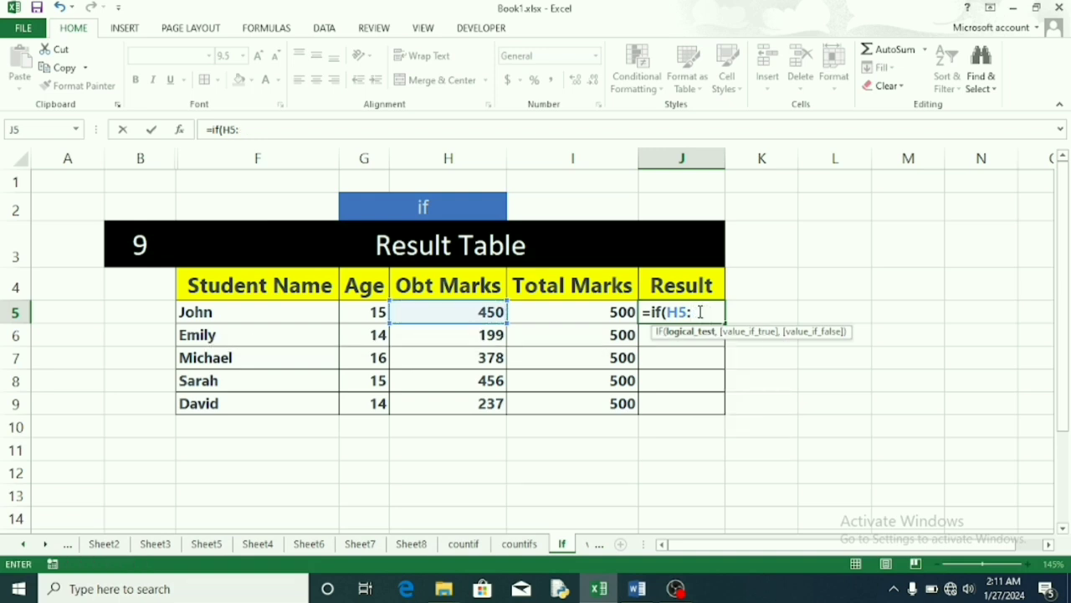
pyautogui.press('BackSpace')
pyautogui.press('BackSpace')
pyautogui.press('BackSpace')
pyautogui.press('BackSpace')
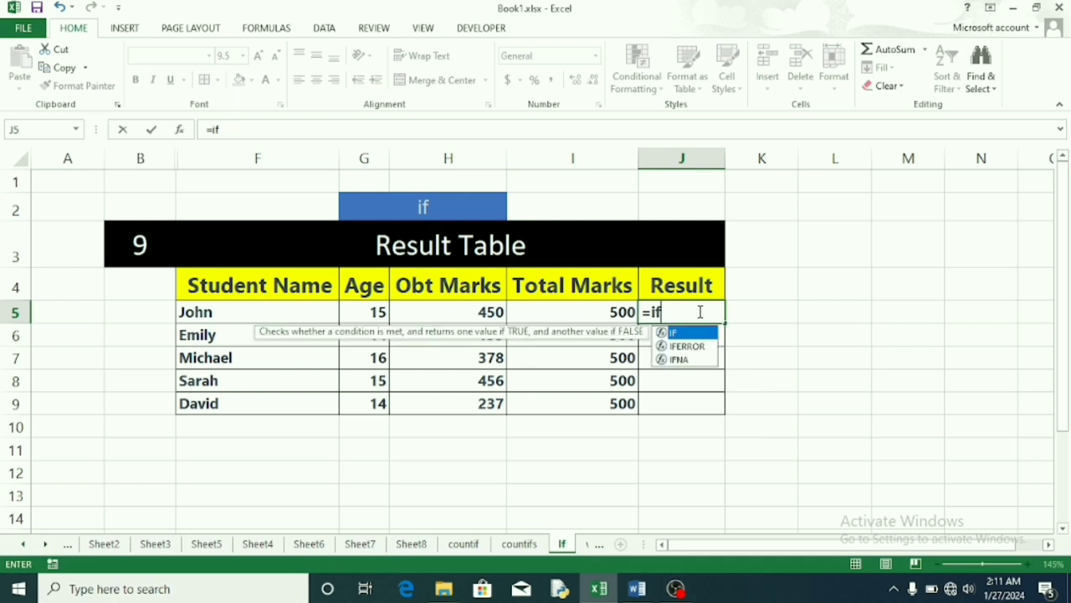
# - Enter the logical test H5>=200 in the J5 IF formula, with an empty text string as the value if true
pyautogui.write('(')
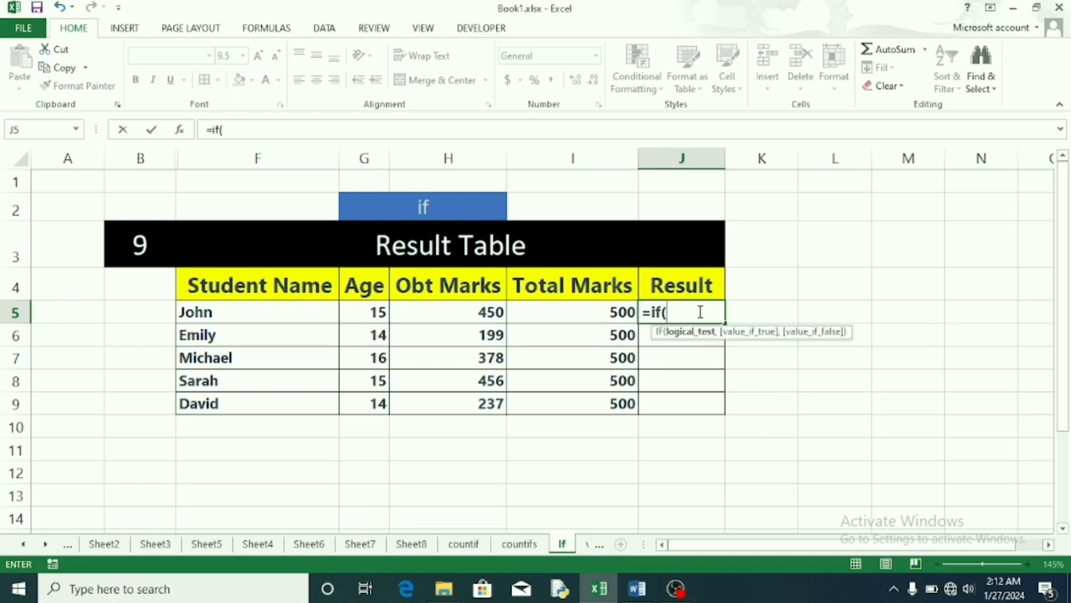
pyautogui.click(477, 311)
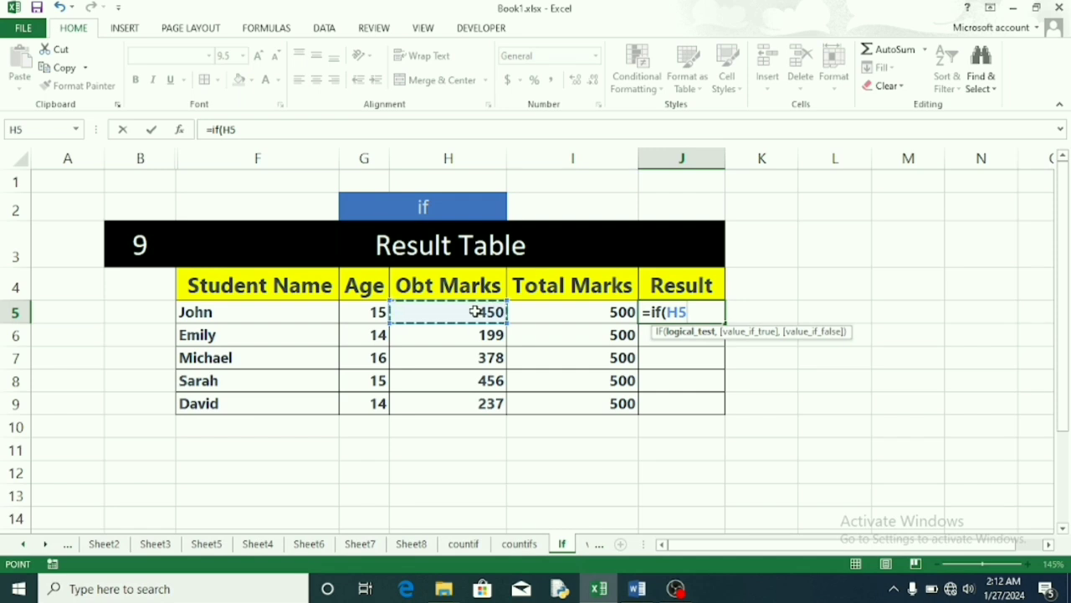
pyautogui.write('>=')
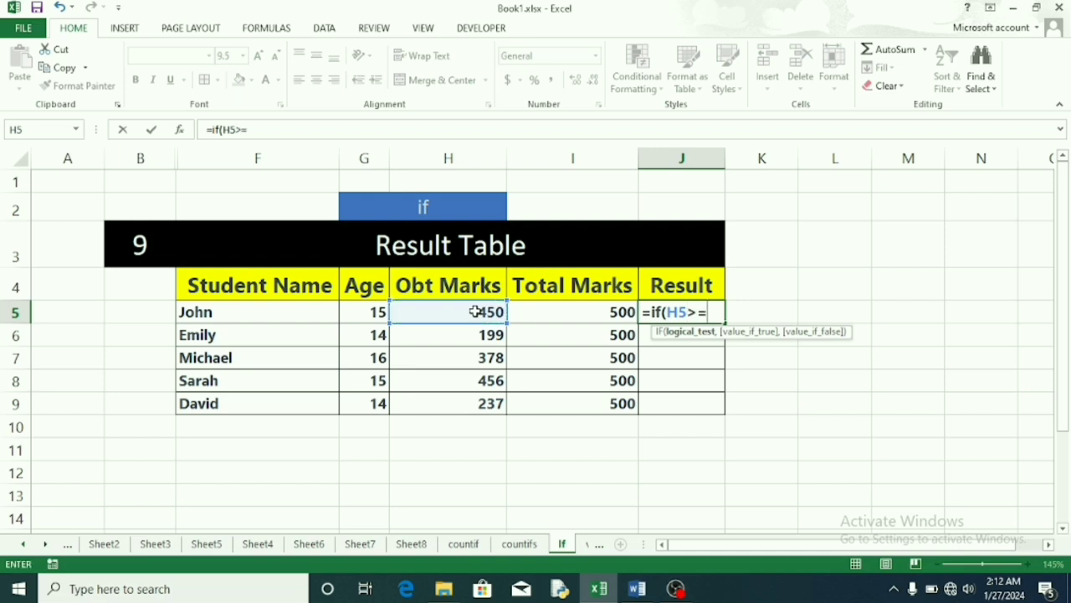
pyautogui.write('200')
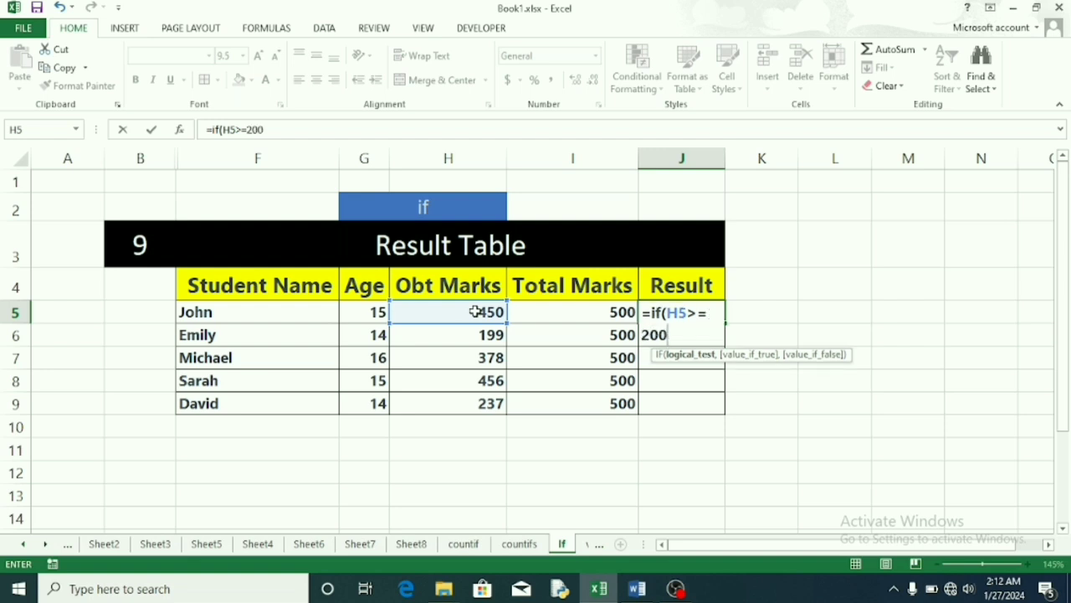
pyautogui.write(',')
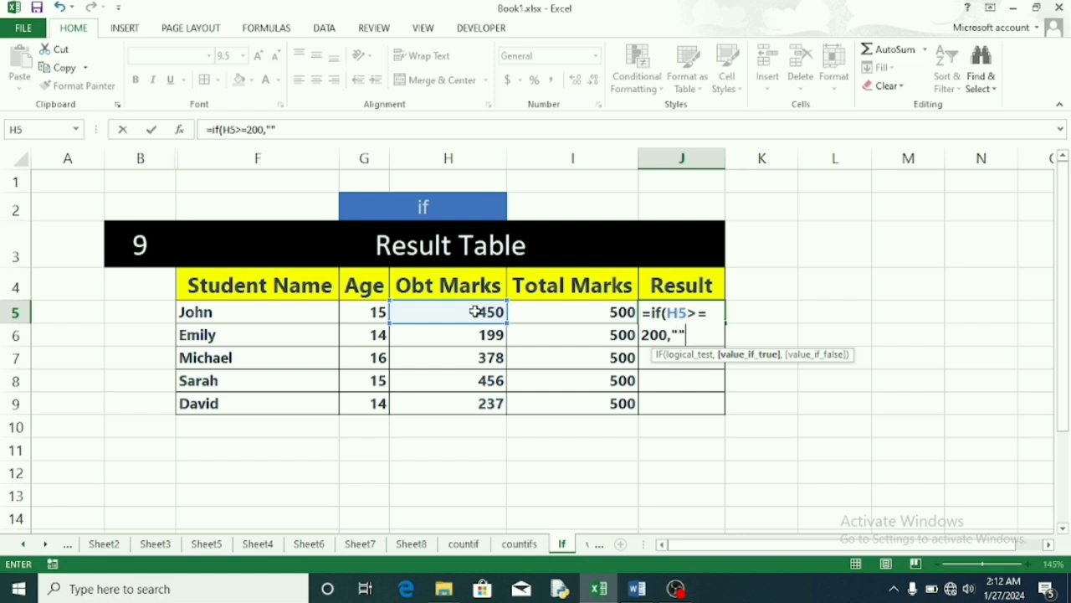
pyautogui.press('Left')
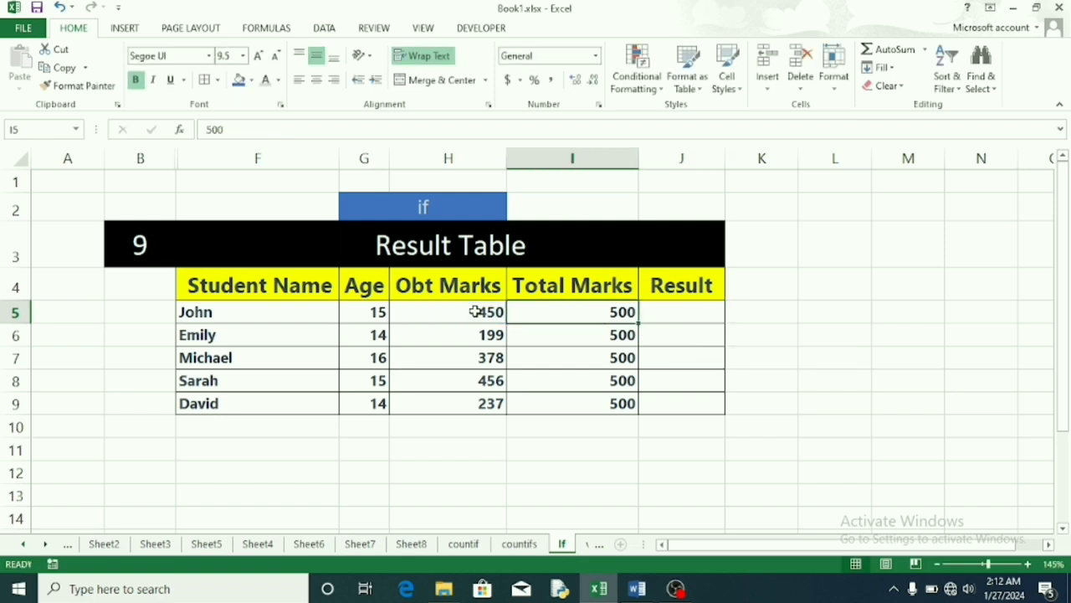
# - Edit the IF formula in J5 so that its value if true is "Pass"
pyautogui.click(666, 325)
pyautogui.press('Up')
pyautogui.doubleClick(672, 316)
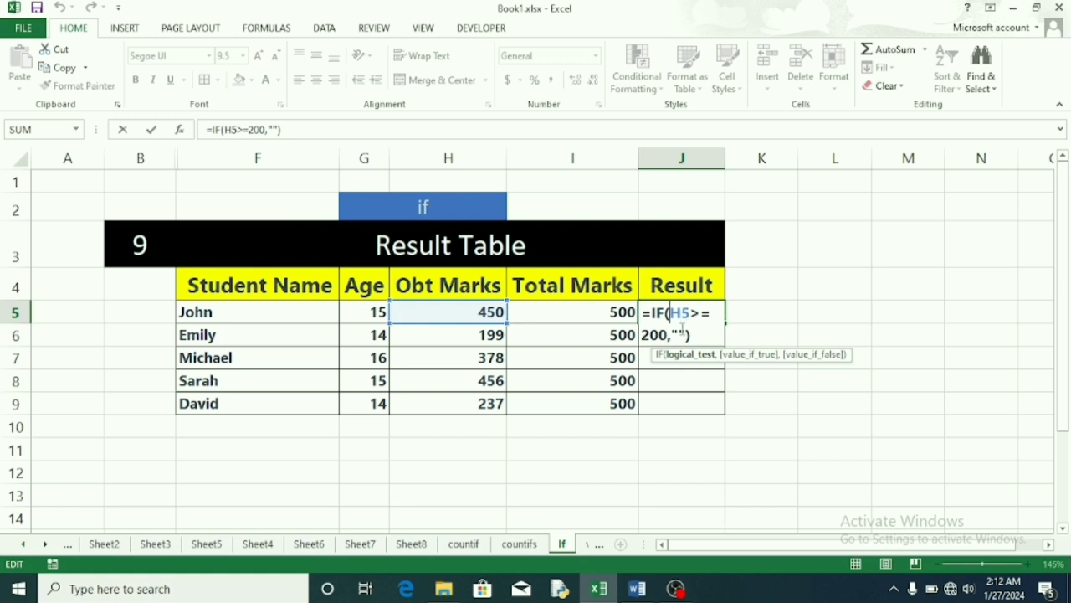
pyautogui.click(680, 333)
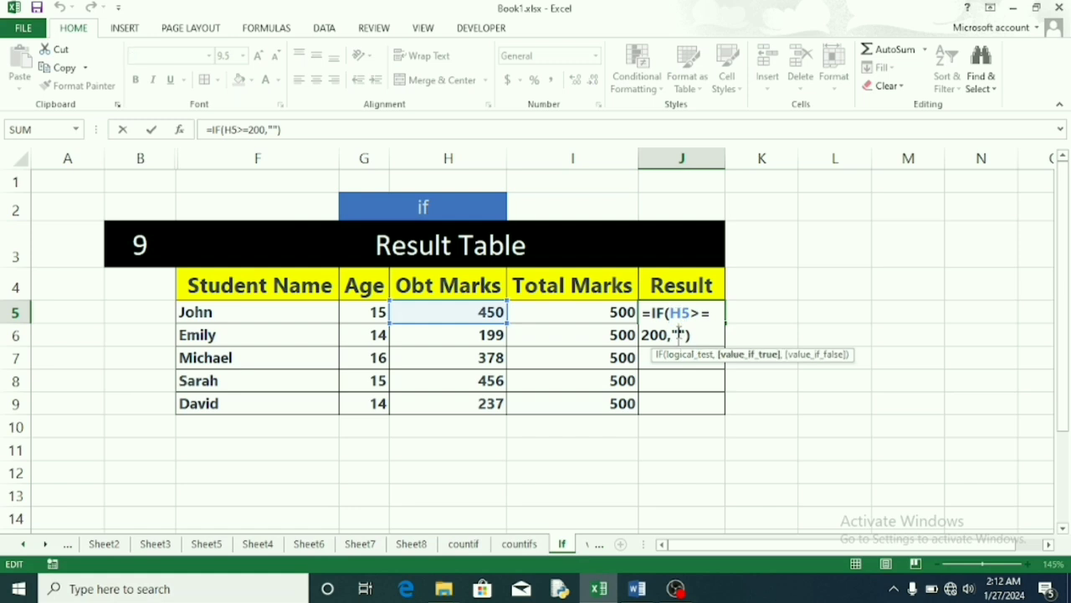
pyautogui.write('Pass')
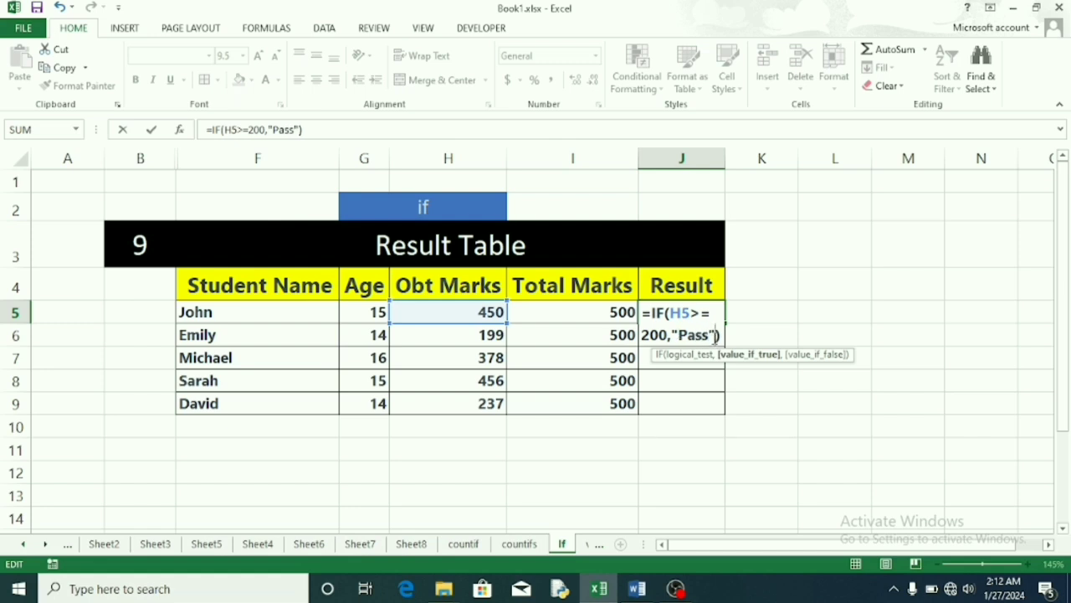
# - Add "Fail" as the value if false in the J5 formula and fill the completed formula down to J9
pyautogui.click(722, 334)
pyautogui.press('BackSpace')
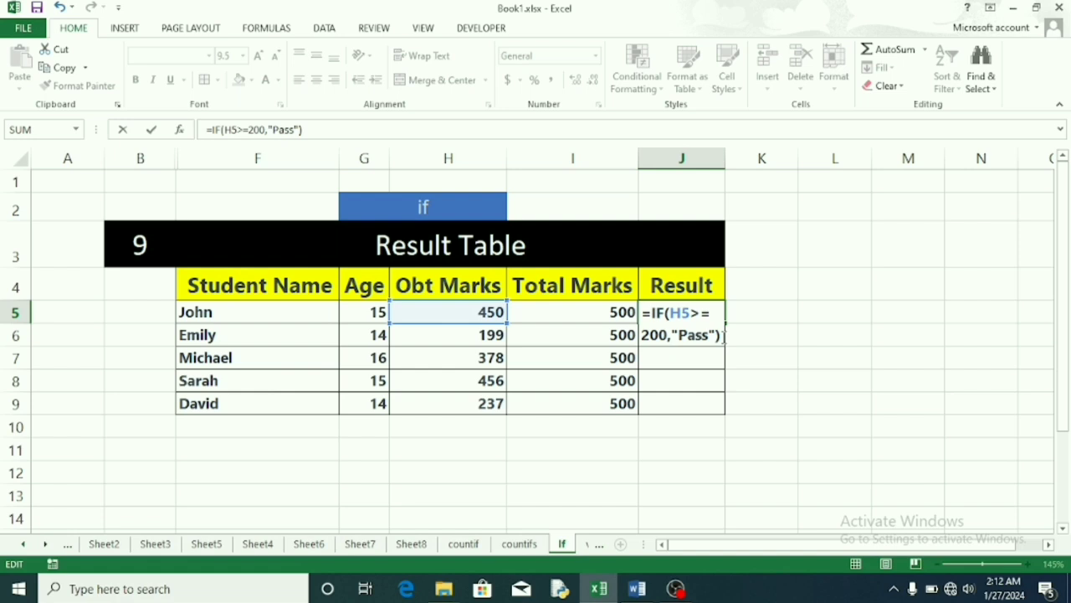
pyautogui.write(',')
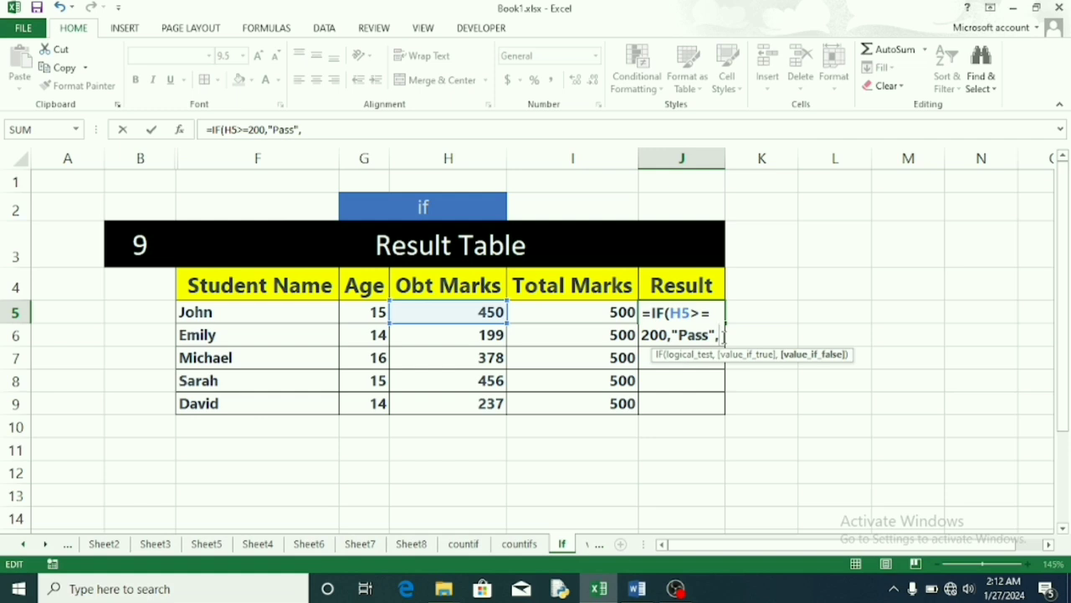
pyautogui.write('"')
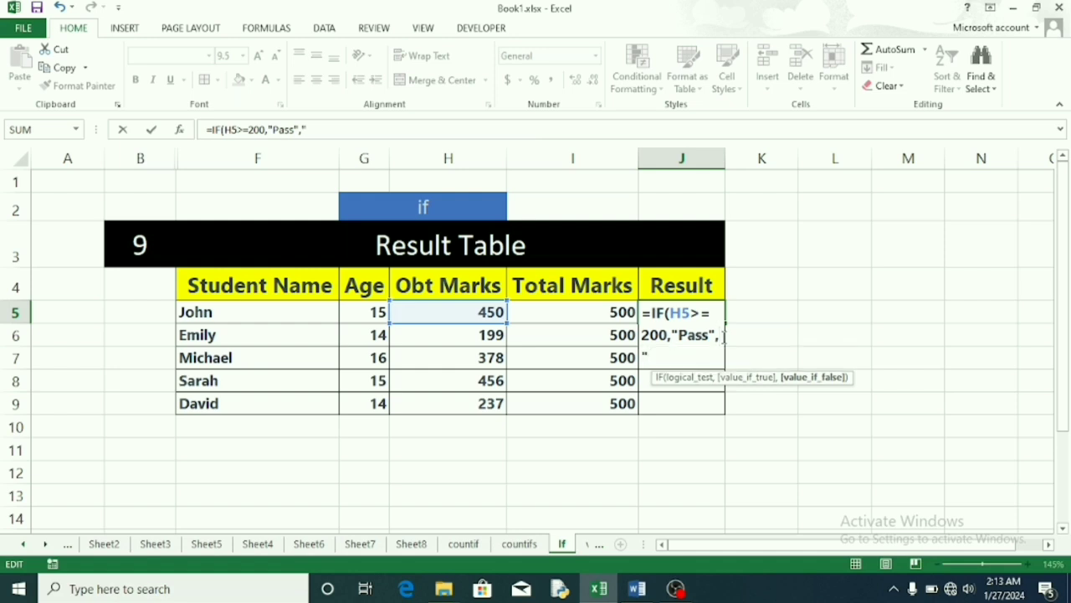
pyautogui.write('Fail")')
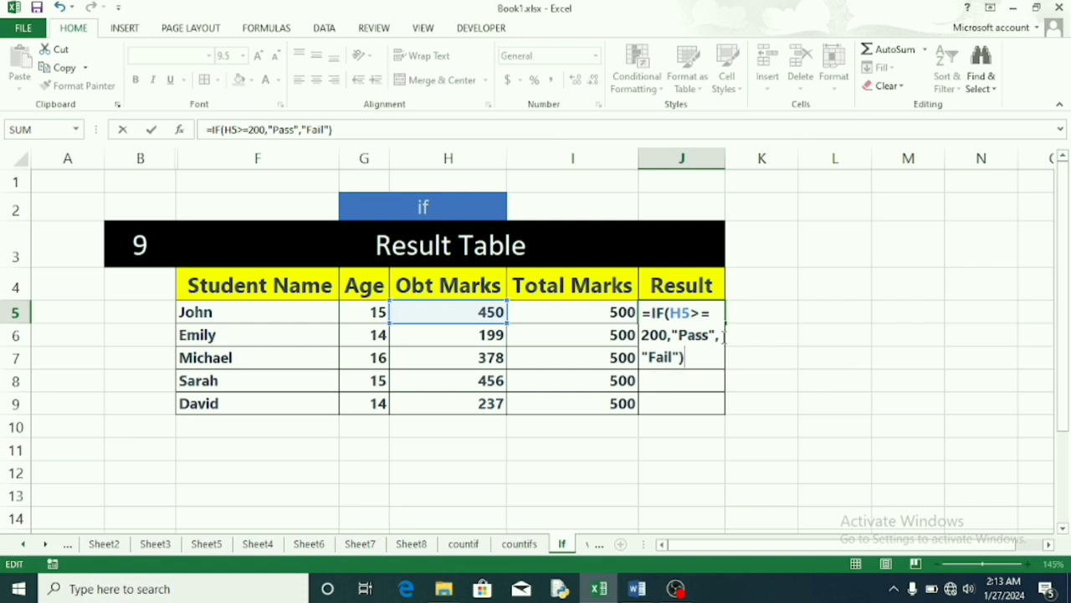
pyautogui.press('Return')
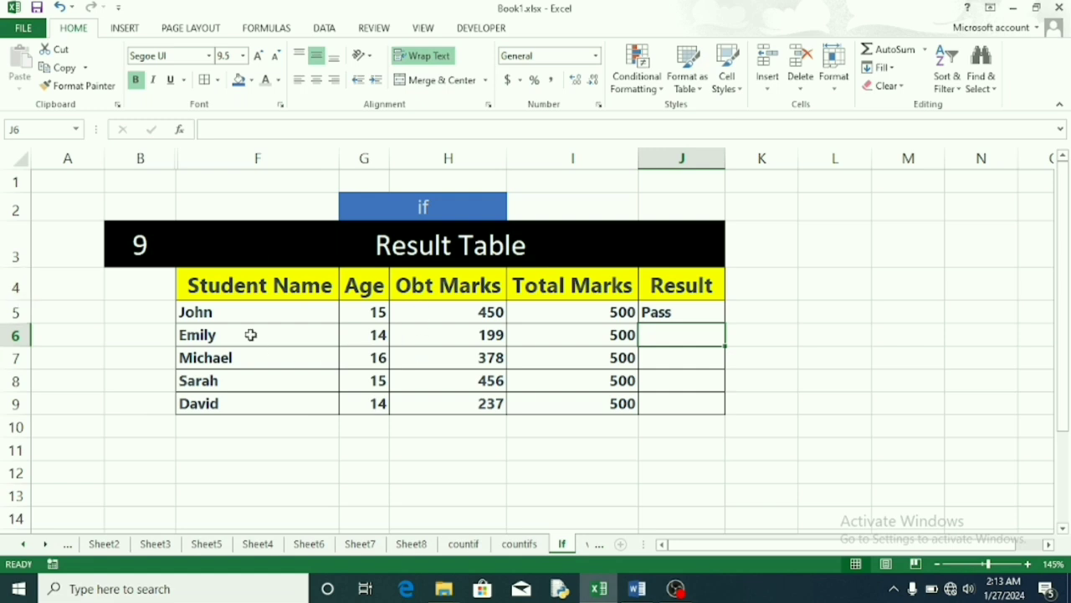
pyautogui.click(673, 312)
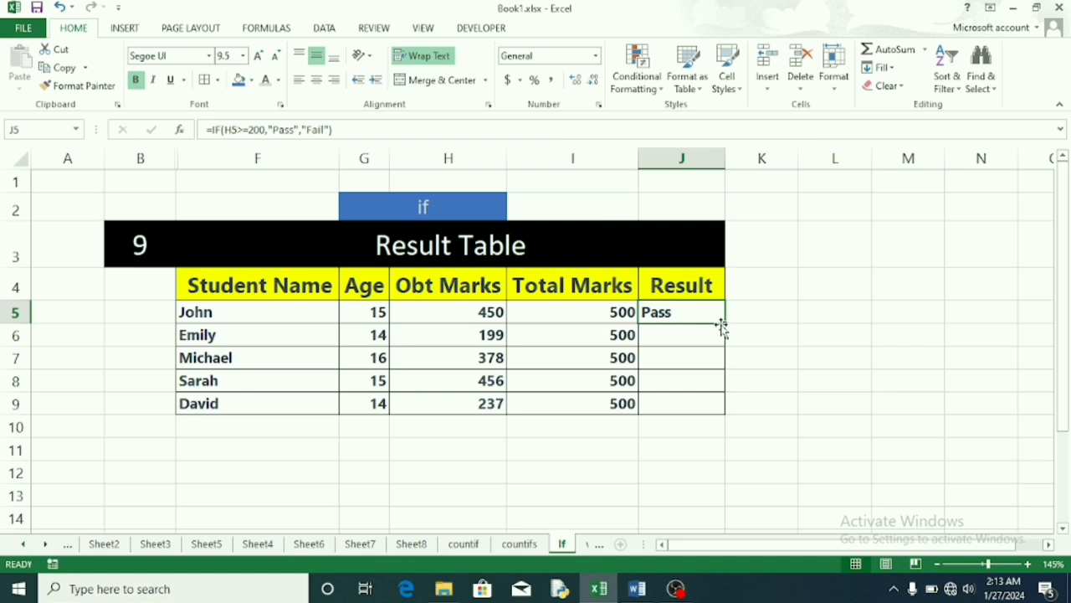
pyautogui.moveTo(726, 323); pyautogui.dragTo(711, 407)
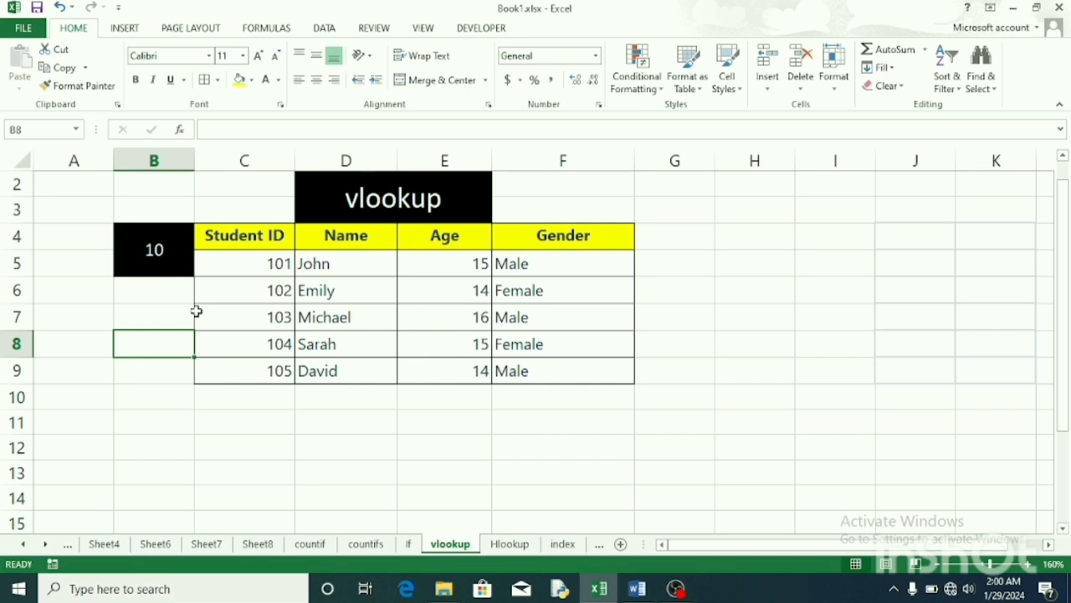
# - On the vlookup sheet, copy the table headers C4:F4 to row 11, starting at cell C11
pyautogui.moveTo(221, 241); pyautogui.dragTo(563, 241)
pyautogui.hotkey('ctrl', 'c')
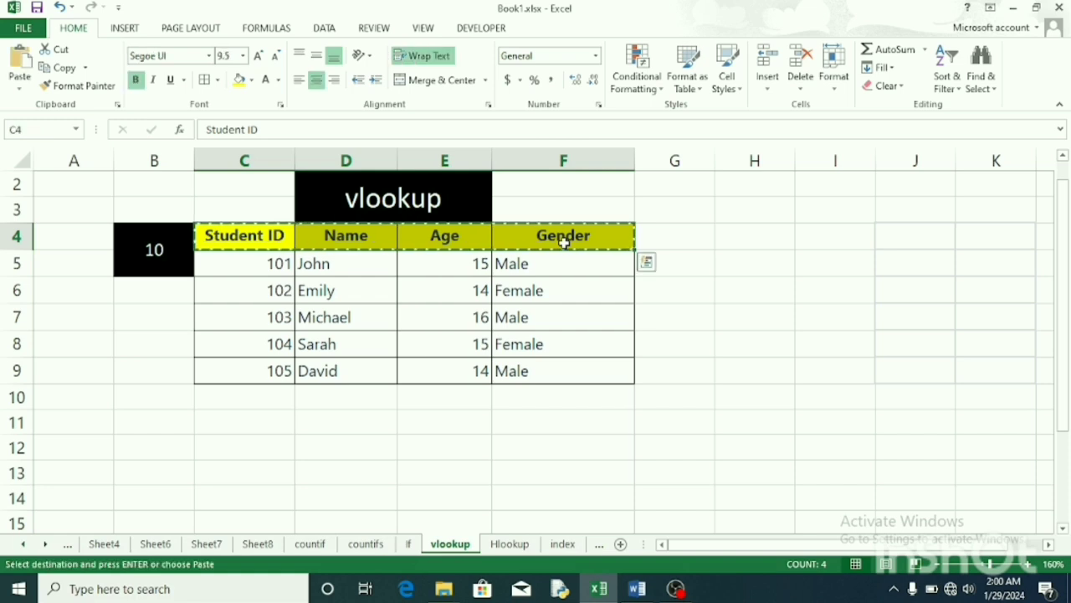
pyautogui.click(262, 421)
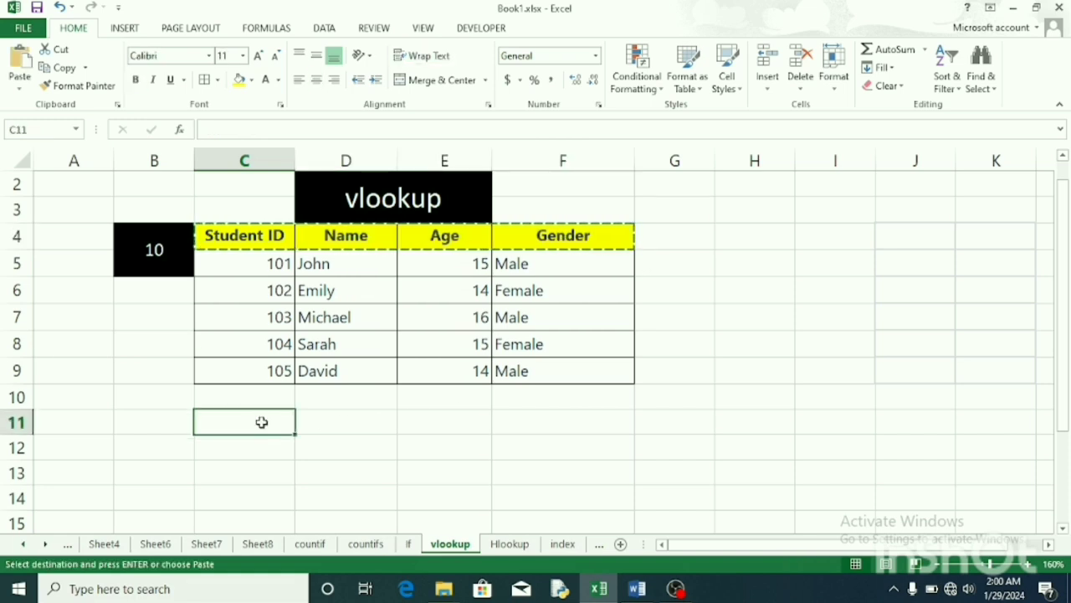
pyautogui.hotkey('ctrl', 'v')
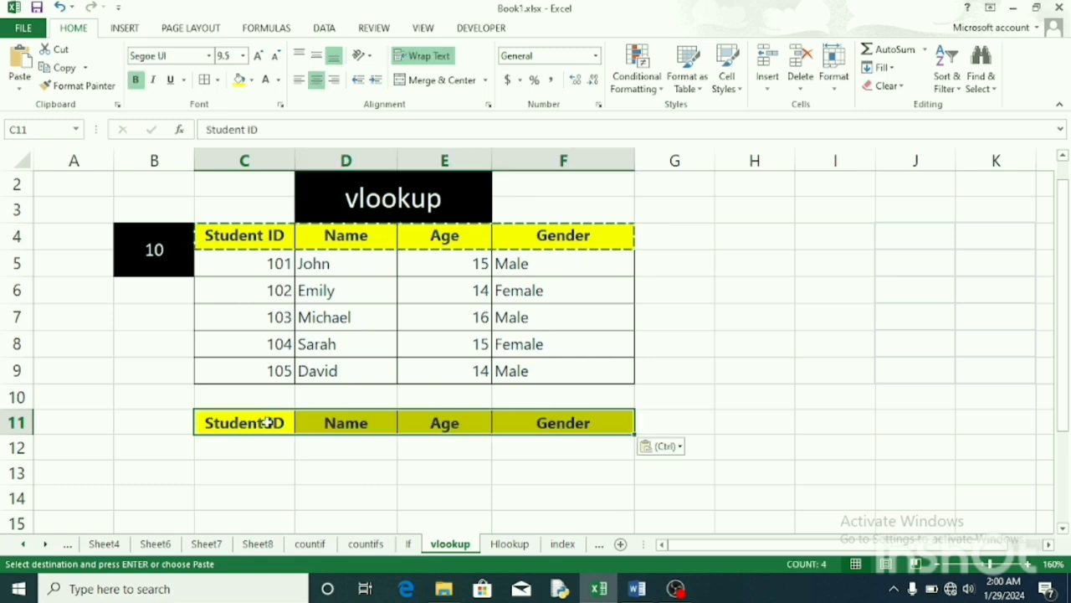
# - Apply all borders to the empty cells C12:F12 below the copied headers
pyautogui.click(435, 441)
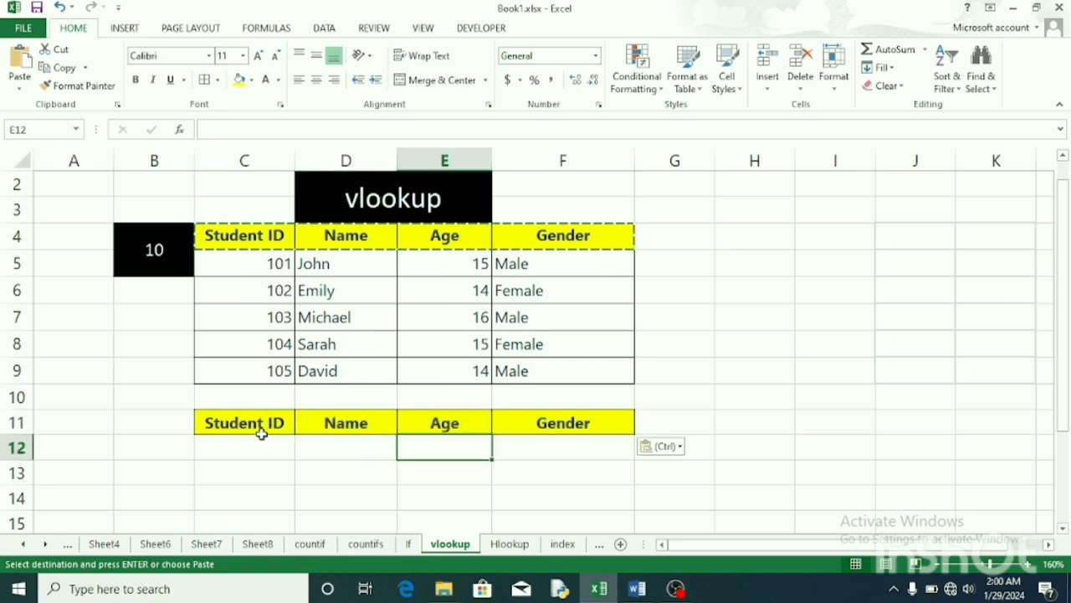
pyautogui.moveTo(261, 435); pyautogui.dragTo(535, 453)
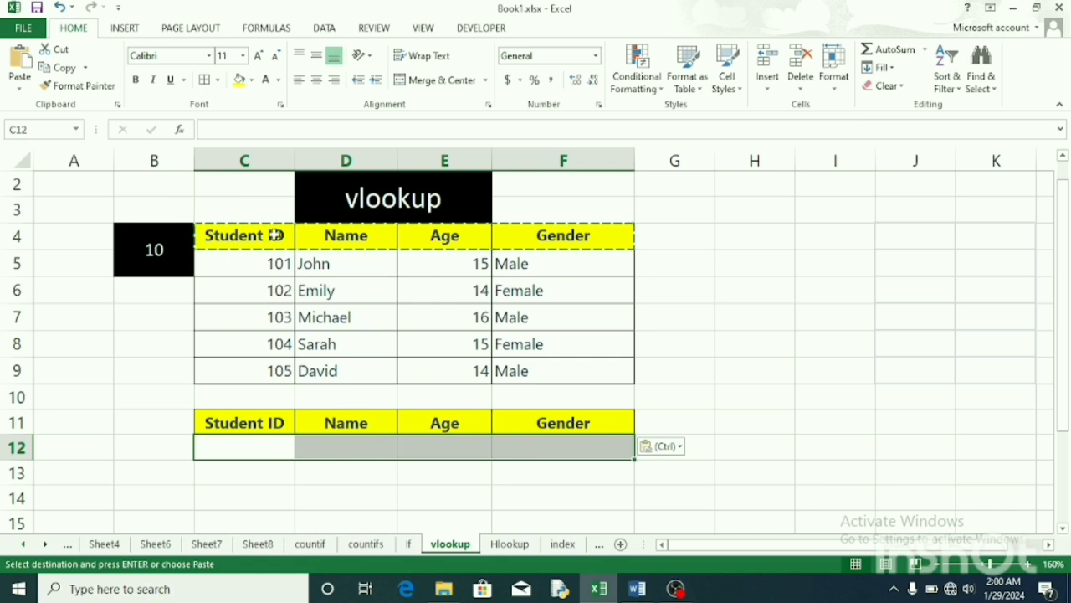
pyautogui.click(216, 80)
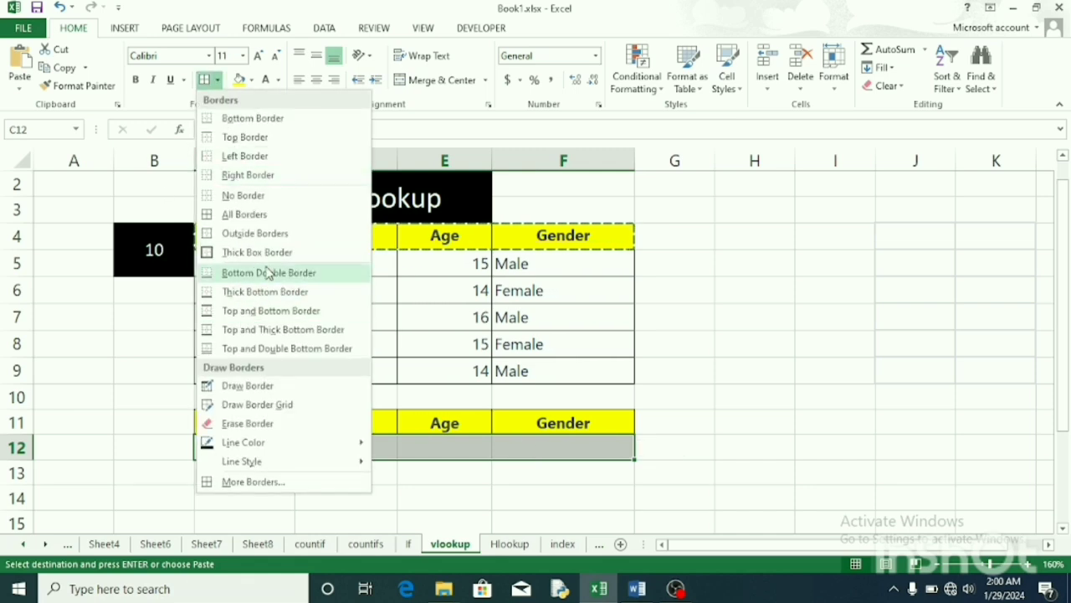
pyautogui.click(262, 216)
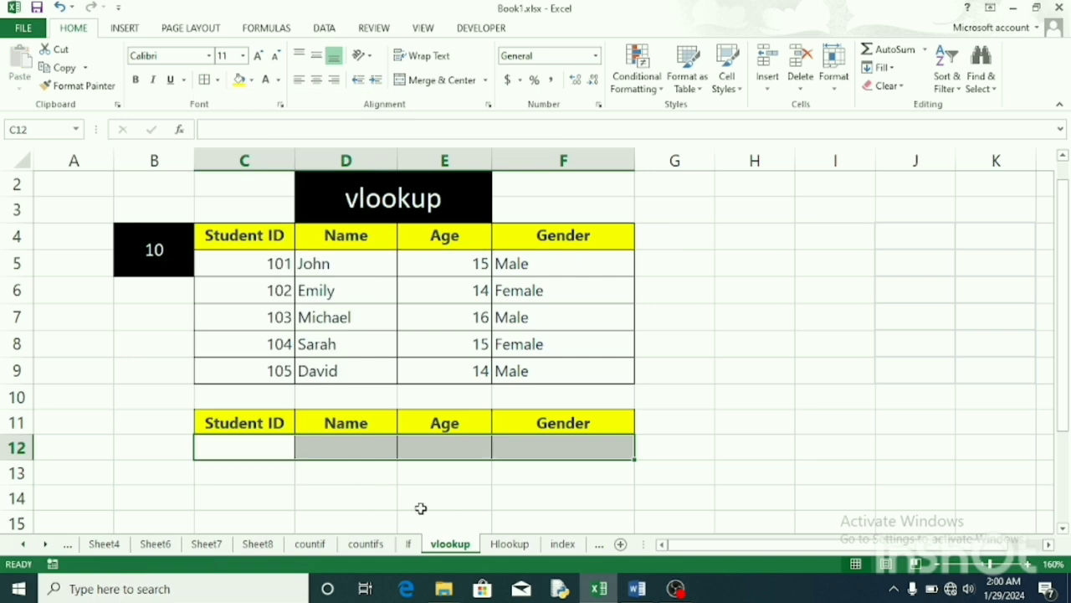
# - Enter the formula =VLOOKUP(C12,C5:F9,2,FALSE) in cell D12 to look up the name by student ID
pyautogui.doubleClick(261, 450)
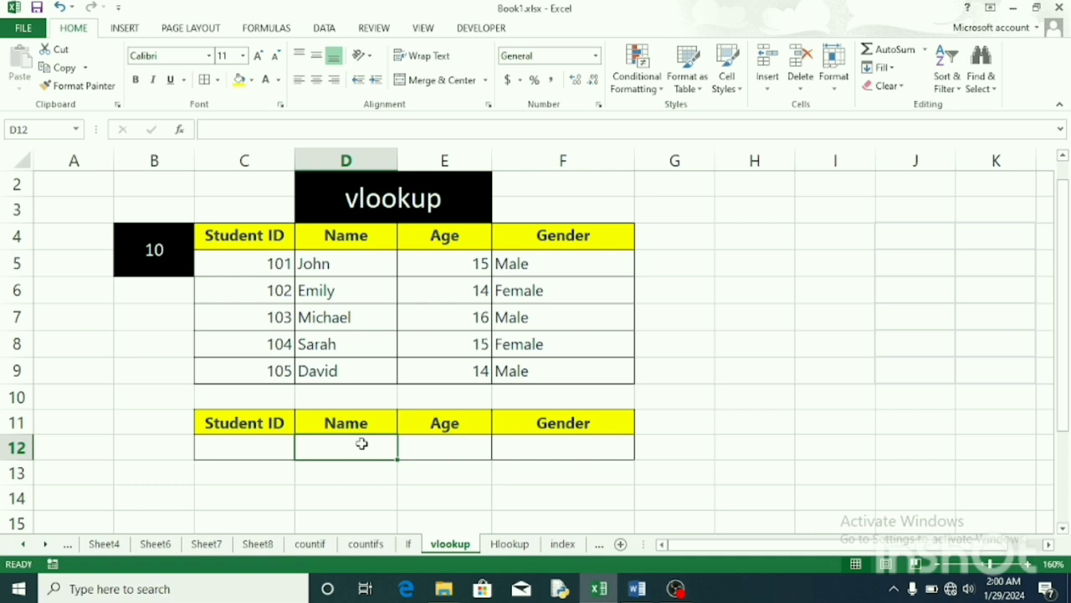
pyautogui.write('=')
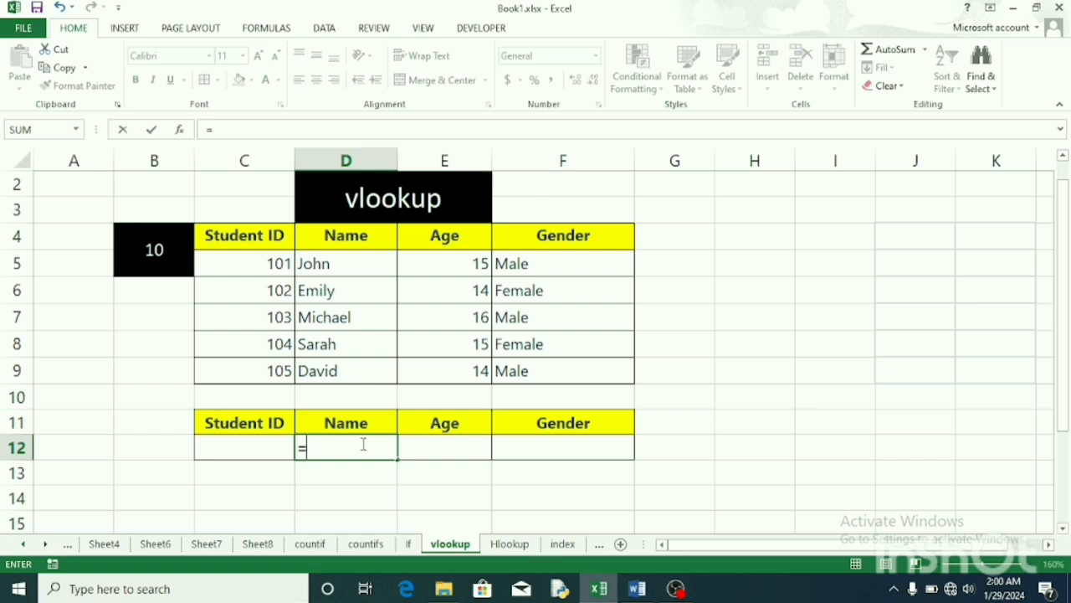
pyautogui.write('vlookup')
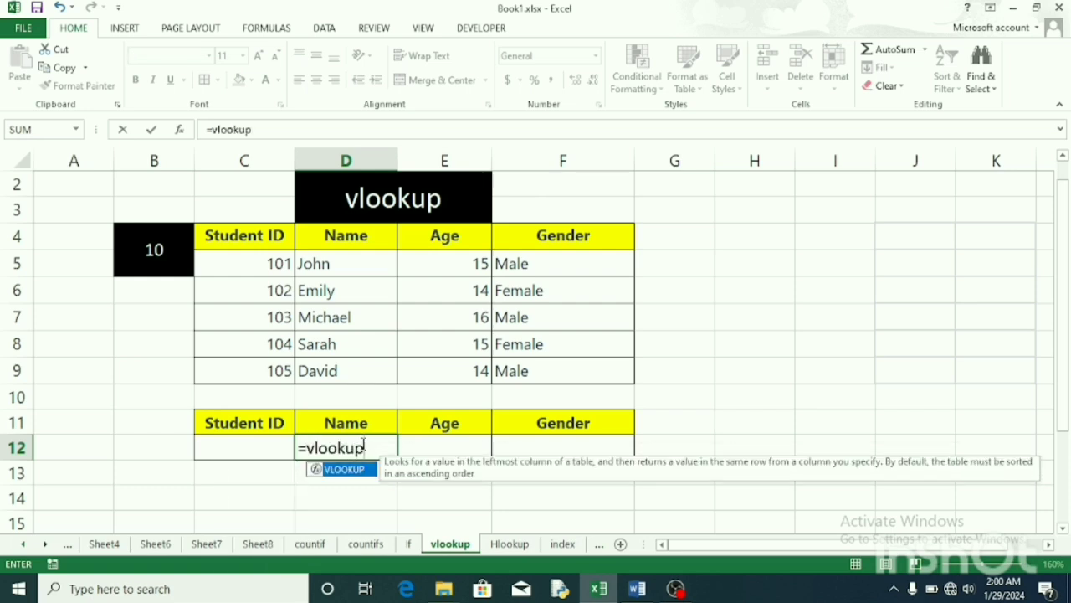
pyautogui.write('(')
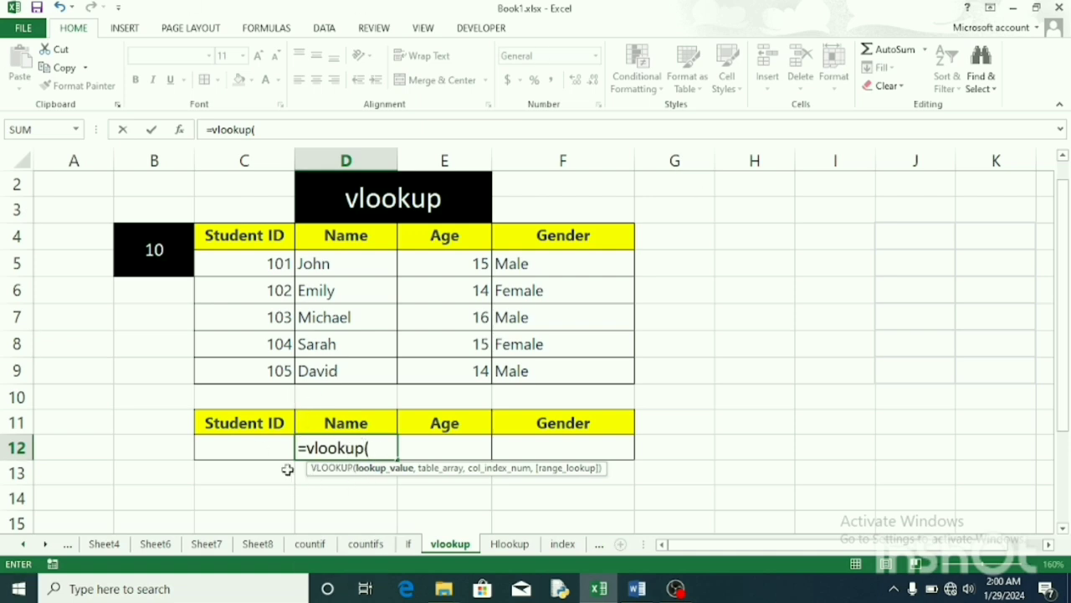
pyautogui.click(272, 444)
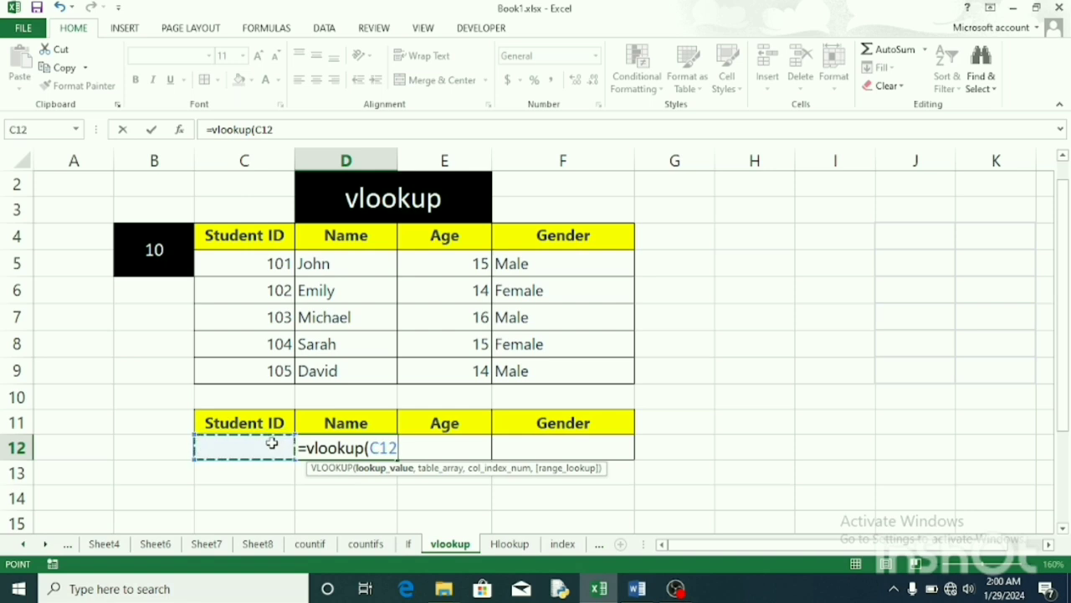
pyautogui.write(',')
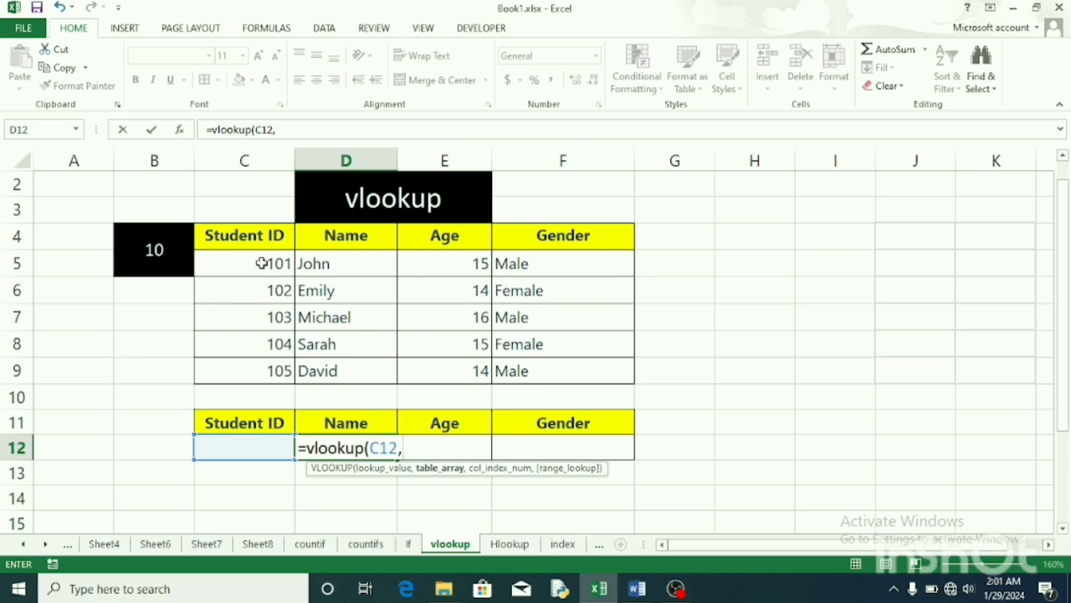
pyautogui.moveTo(262, 262); pyautogui.dragTo(519, 366)
pyautogui.write(',')
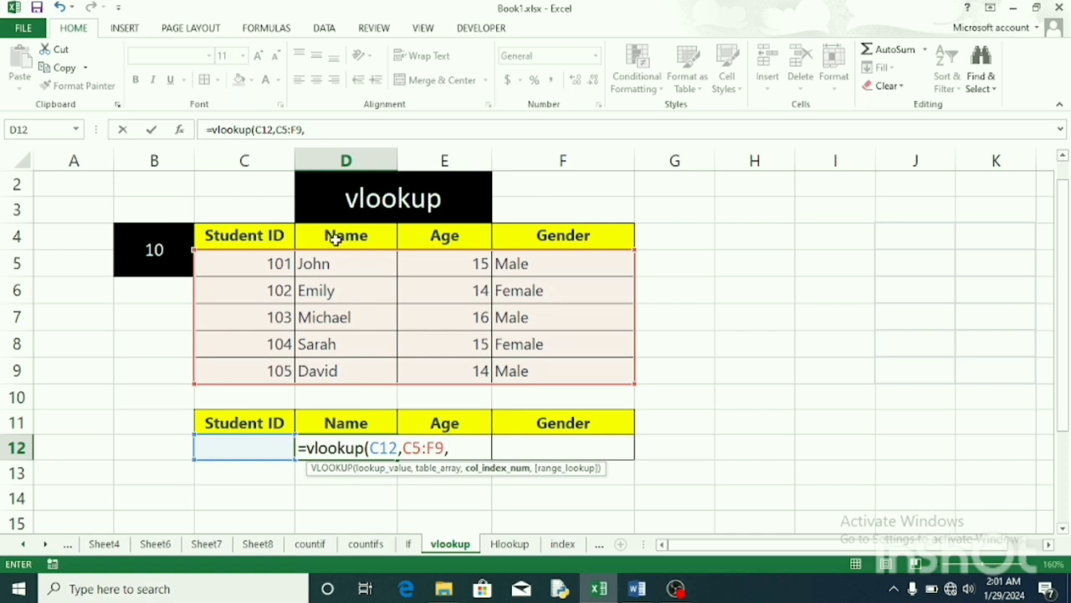
pyautogui.write('2,')
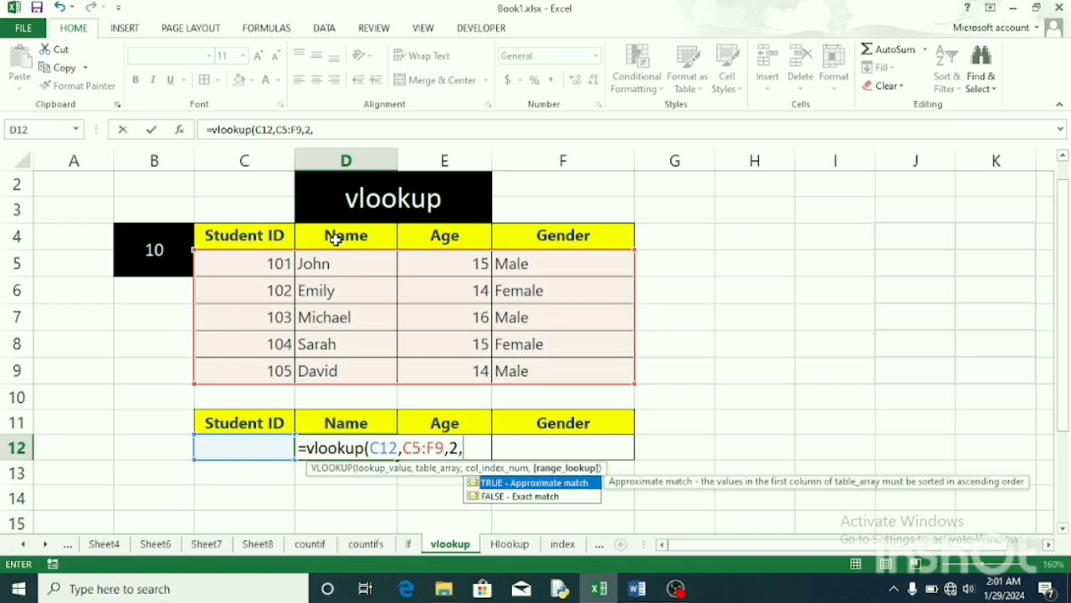
pyautogui.doubleClick(503, 495)
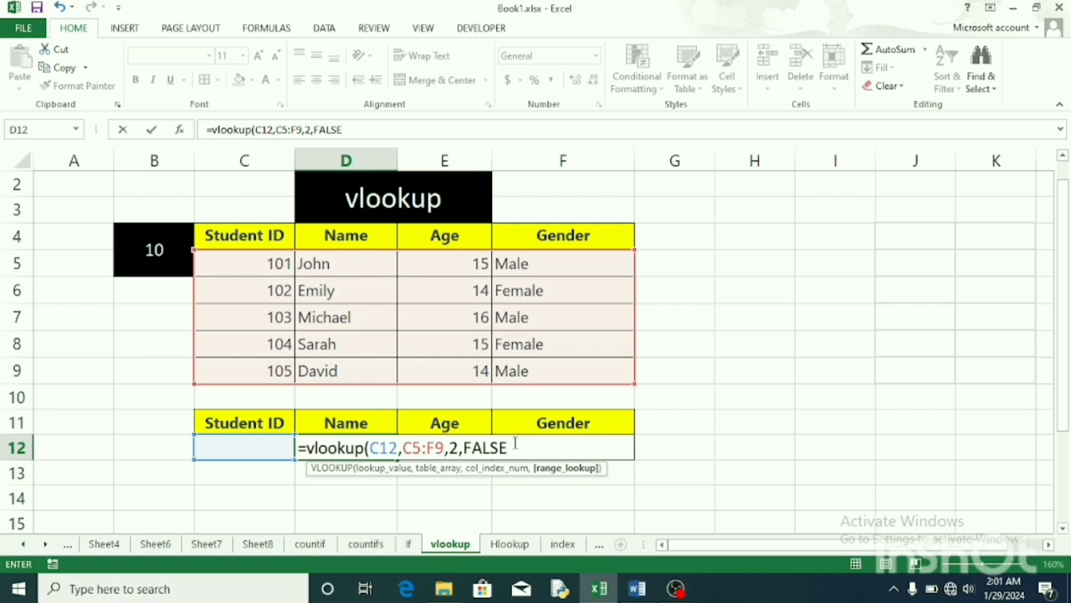
pyautogui.write(')')
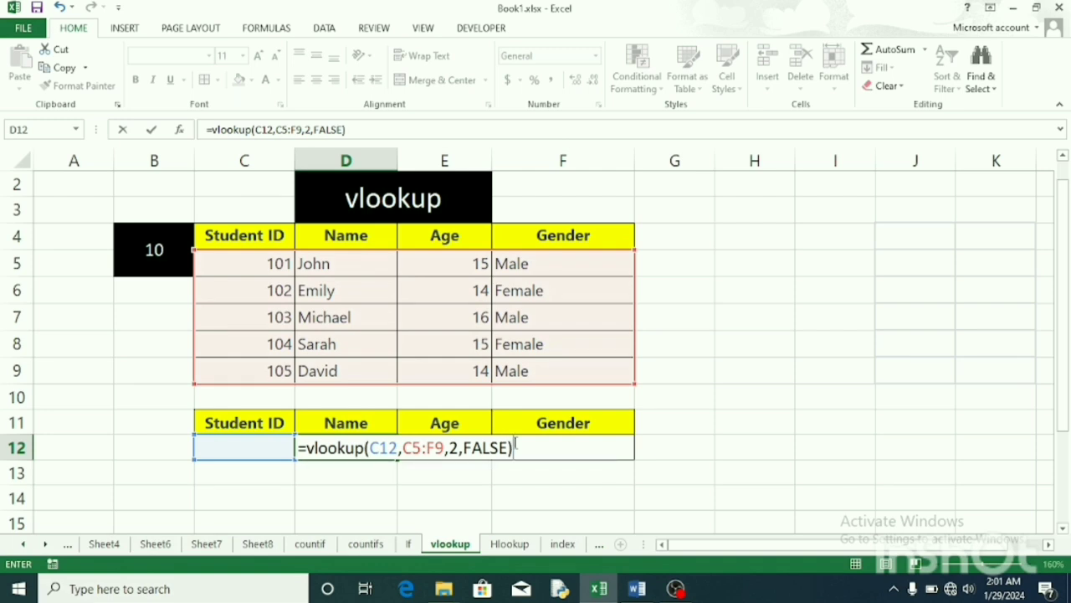
pyautogui.press('Return')
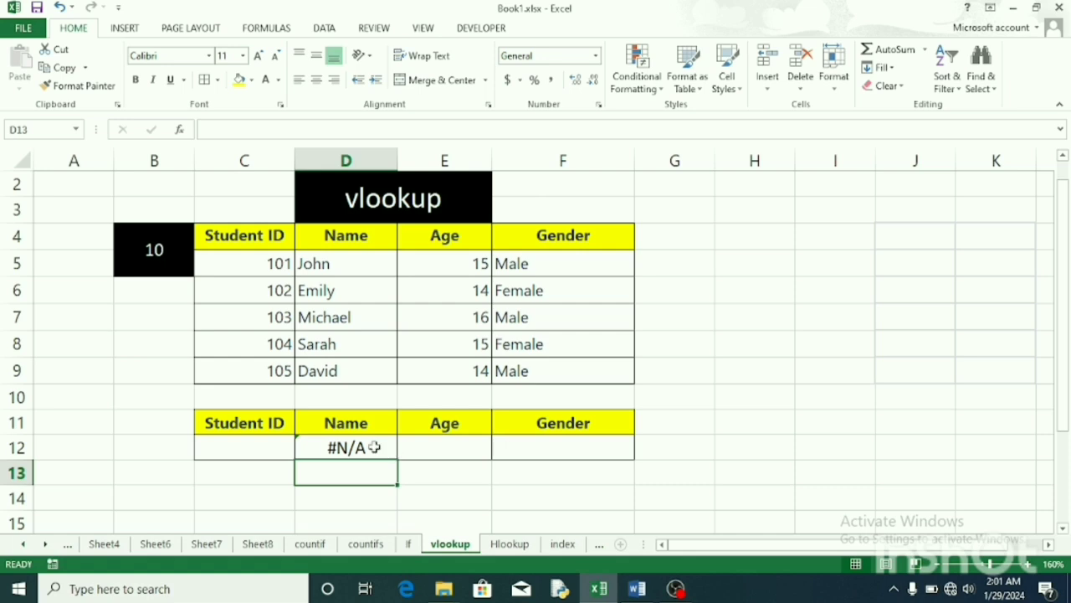
# - Copy the VLOOKUP formula text from D12 into cells E12 and F12, keeping its cell references unchanged
pyautogui.click(372, 450)
pyautogui.doubleClick(370, 450)
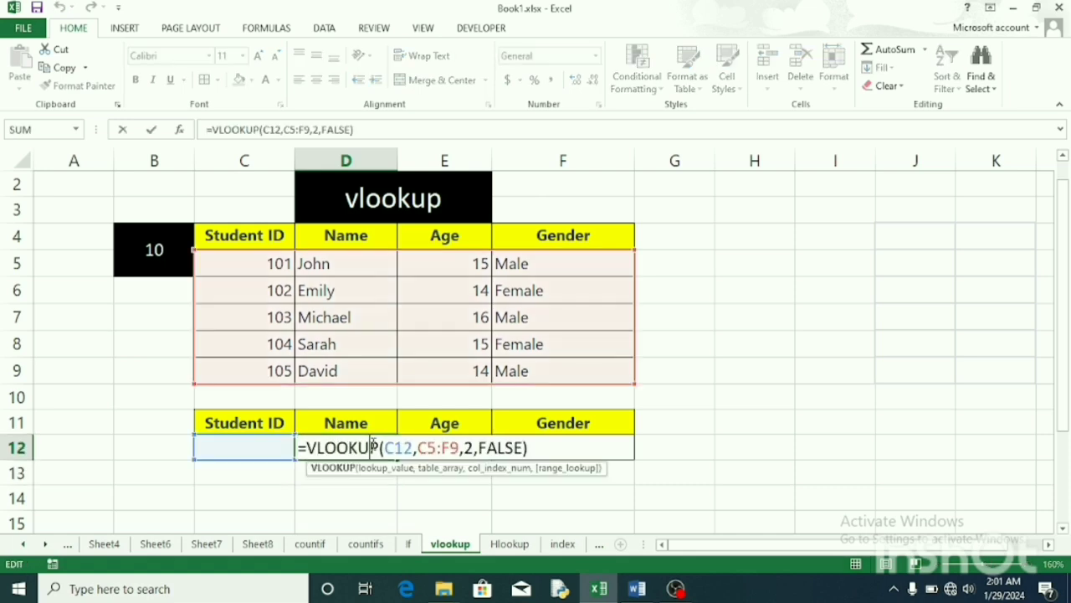
pyautogui.moveTo(533, 450); pyautogui.dragTo(298, 450)
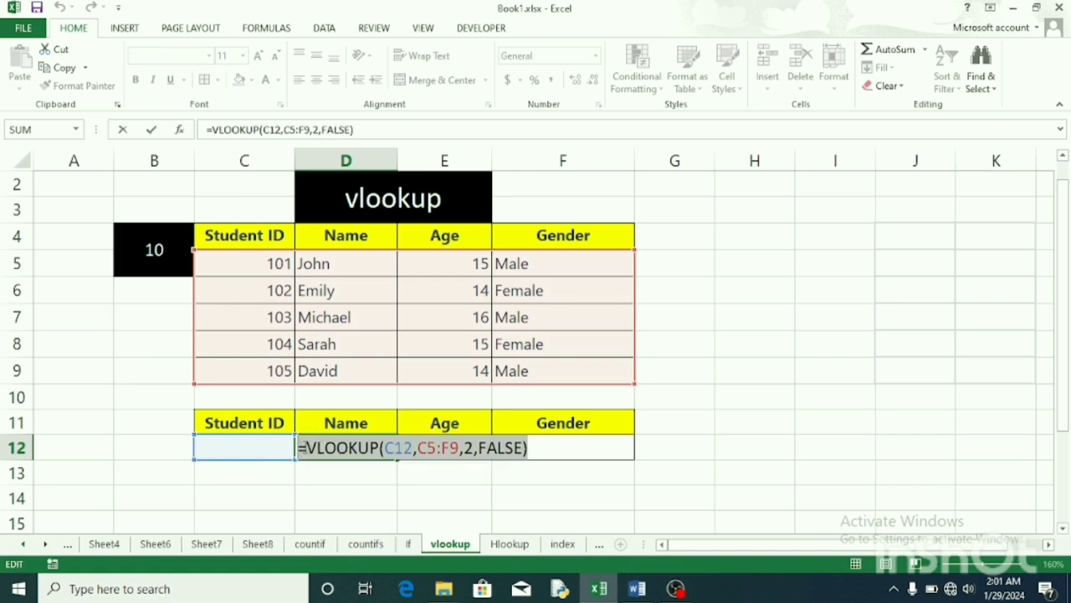
pyautogui.hotkey('ctrl', 'c')
pyautogui.press('Return')
pyautogui.click(461, 451)
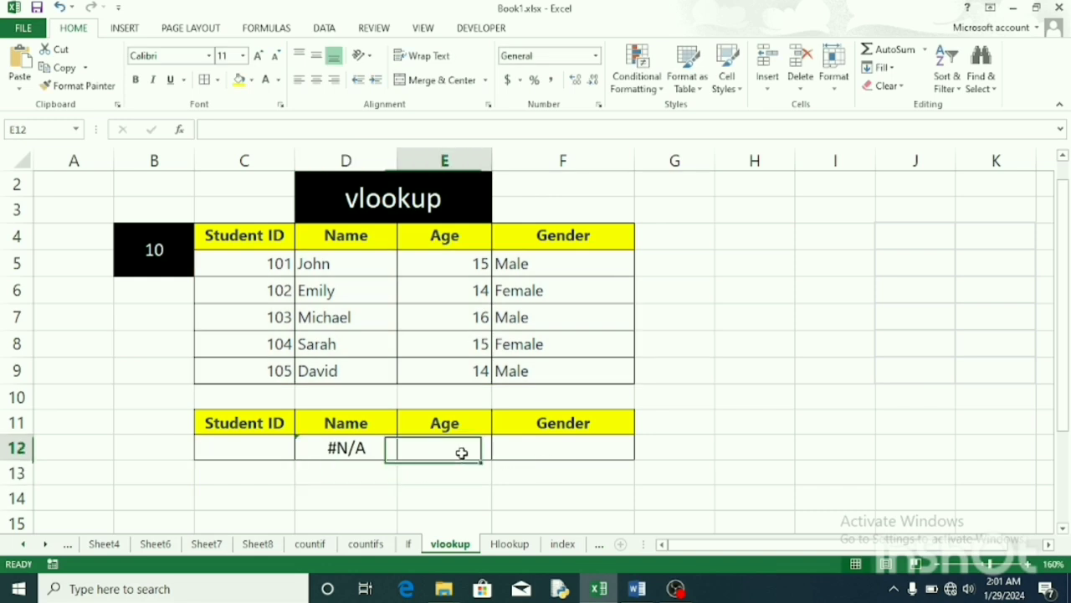
pyautogui.hotkey('ctrl', 'v')
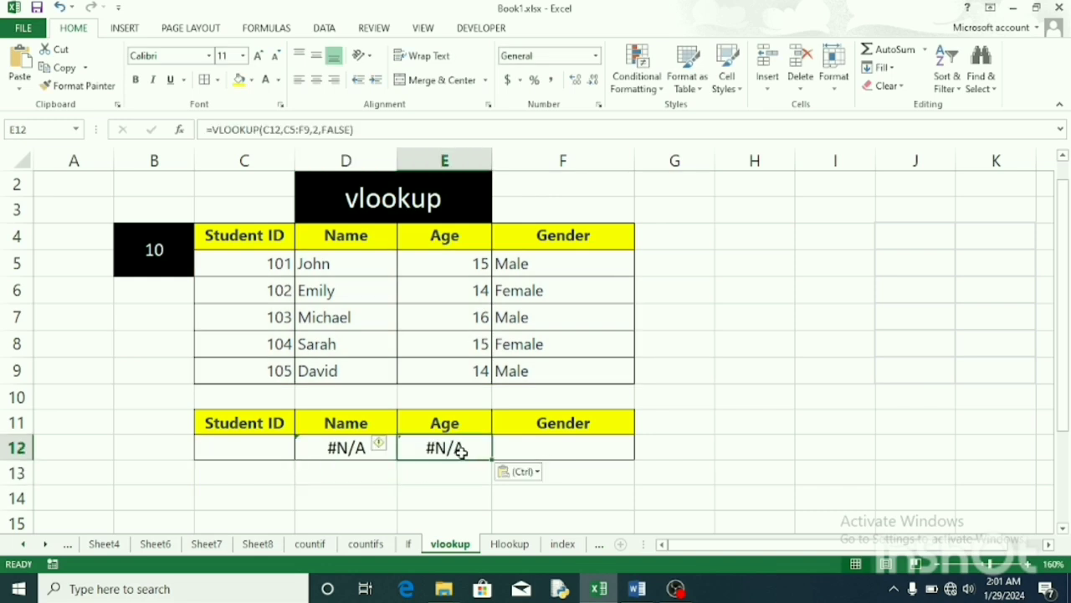
pyautogui.click(533, 454)
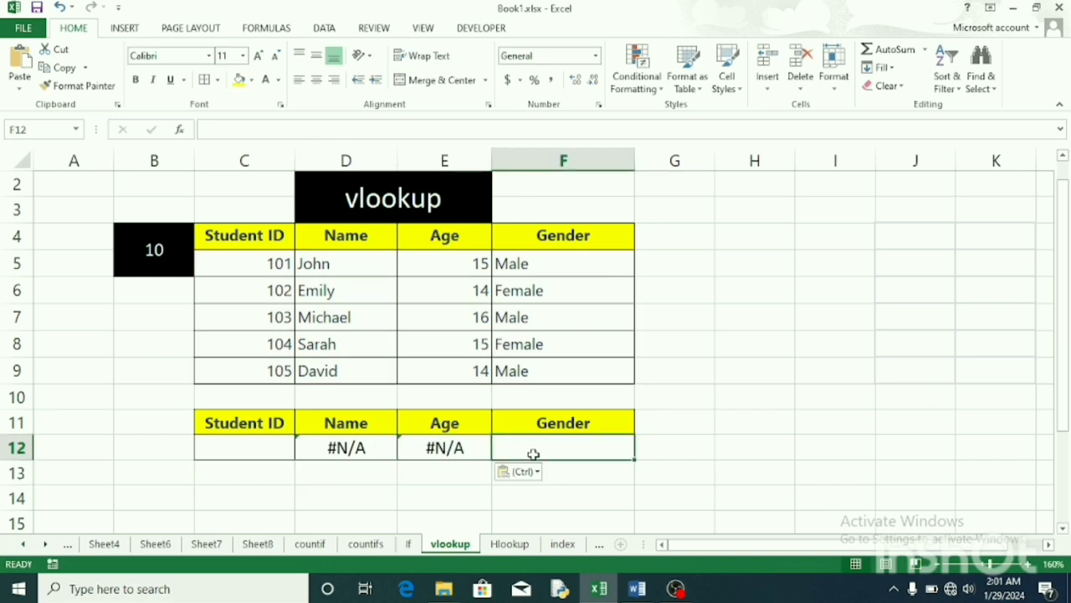
pyautogui.hotkey('ctrl', 'v')
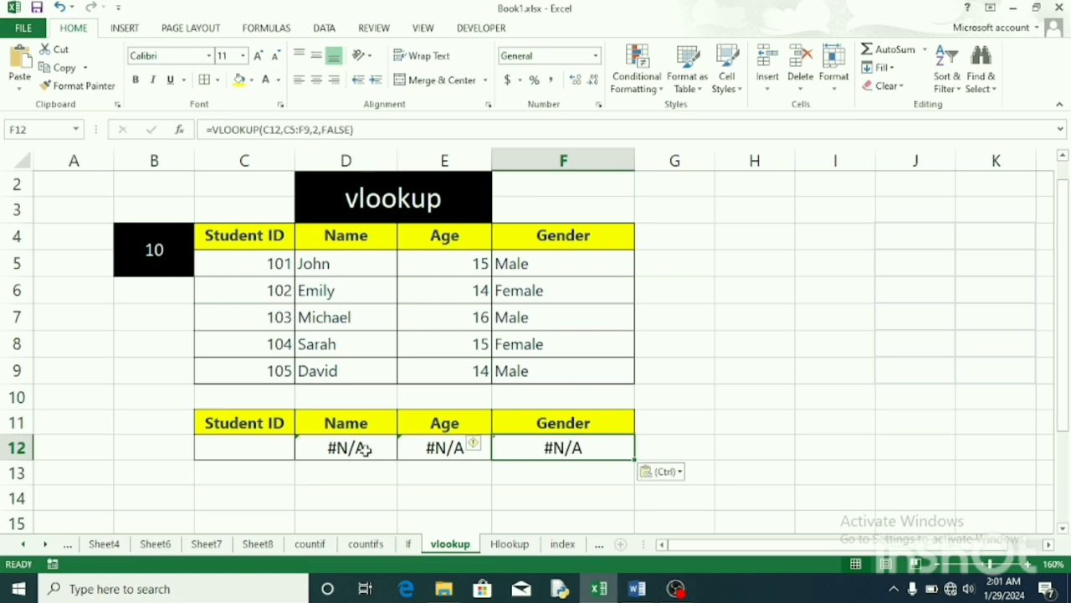
# - Set the column index number in the E12 VLOOKUP formula to 3 for the Age column
pyautogui.doubleClick(442, 446)
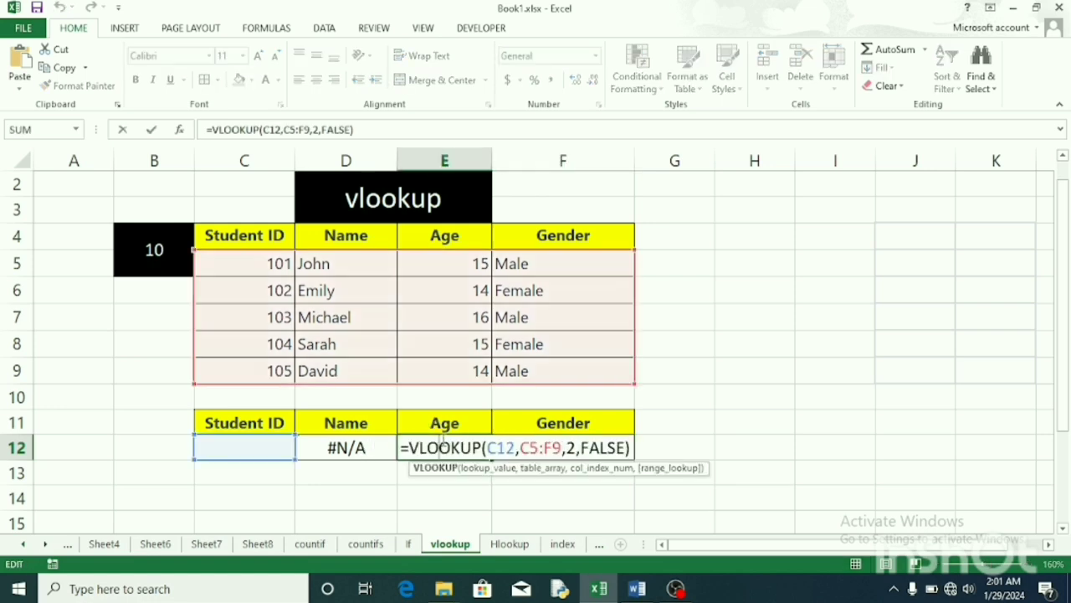
pyautogui.click(576, 448)
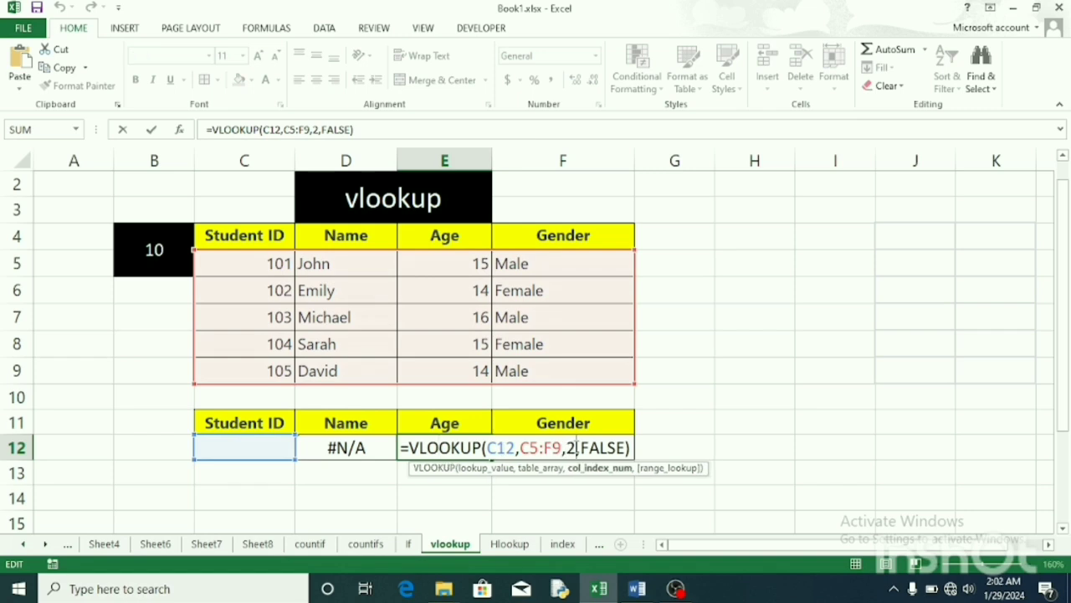
pyautogui.press('BackSpace')
pyautogui.write('3')
pyautogui.press('Return')
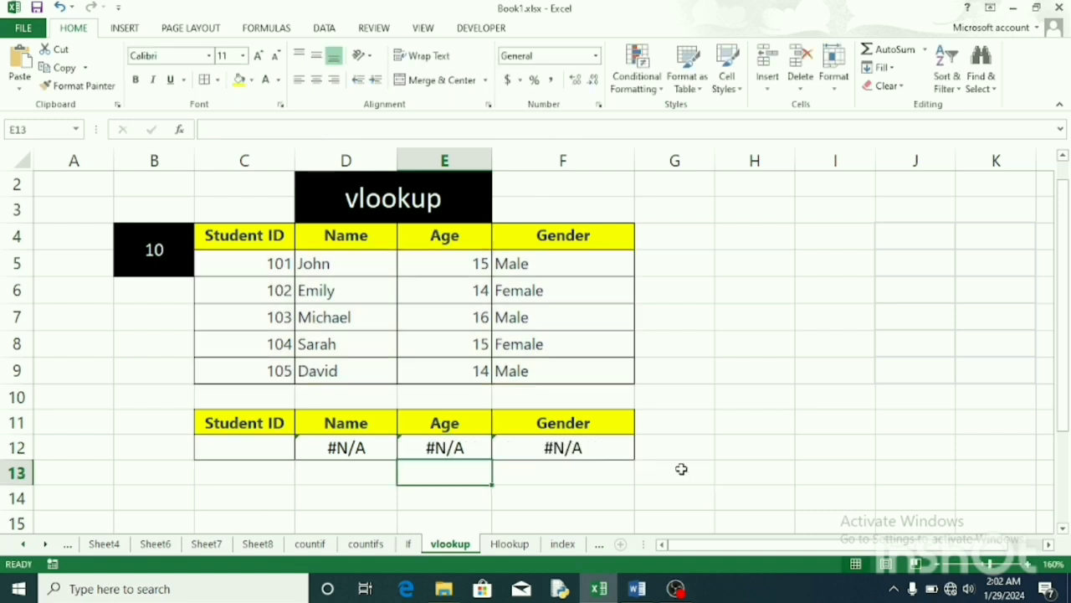
# - Set the column index number in the F12 VLOOKUP formula to 4 for the Gender column
pyautogui.doubleClick(591, 446)
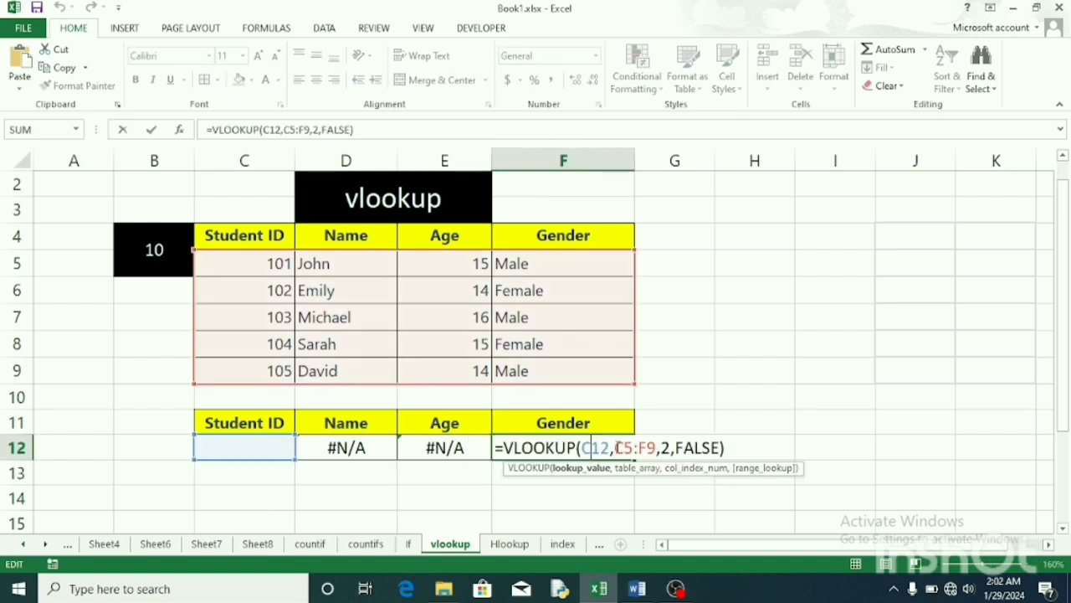
pyautogui.click(672, 442)
pyautogui.press('BackSpace')
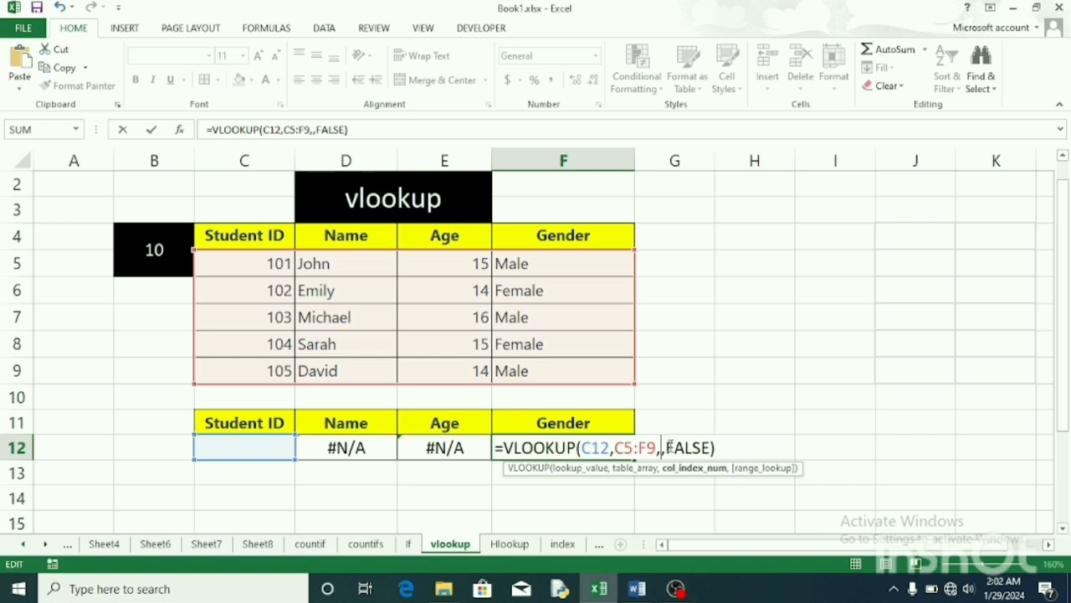
pyautogui.write('4')
pyautogui.press('Return')
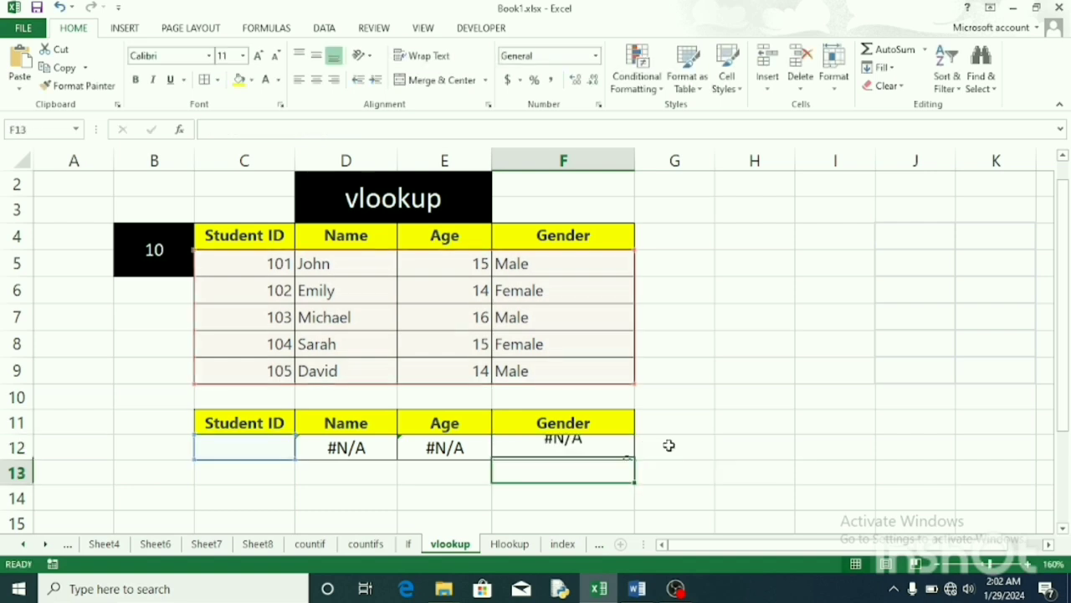
# - Test the lookups by entering the student ID listed in C6 into C12, and replace it with the ID listed in C5
pyautogui.click(285, 448)
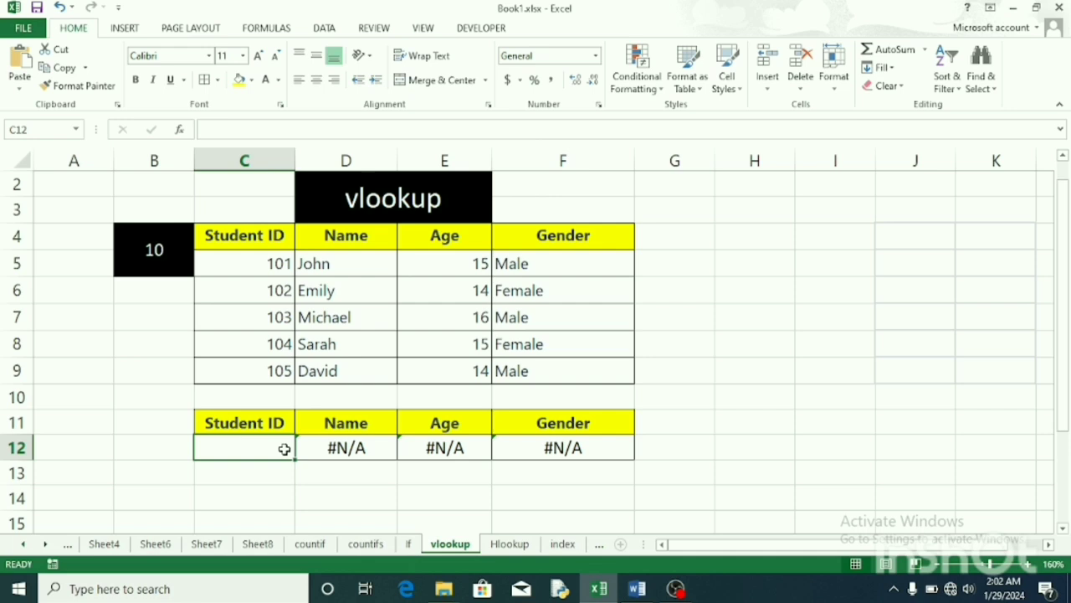
pyautogui.write('102')
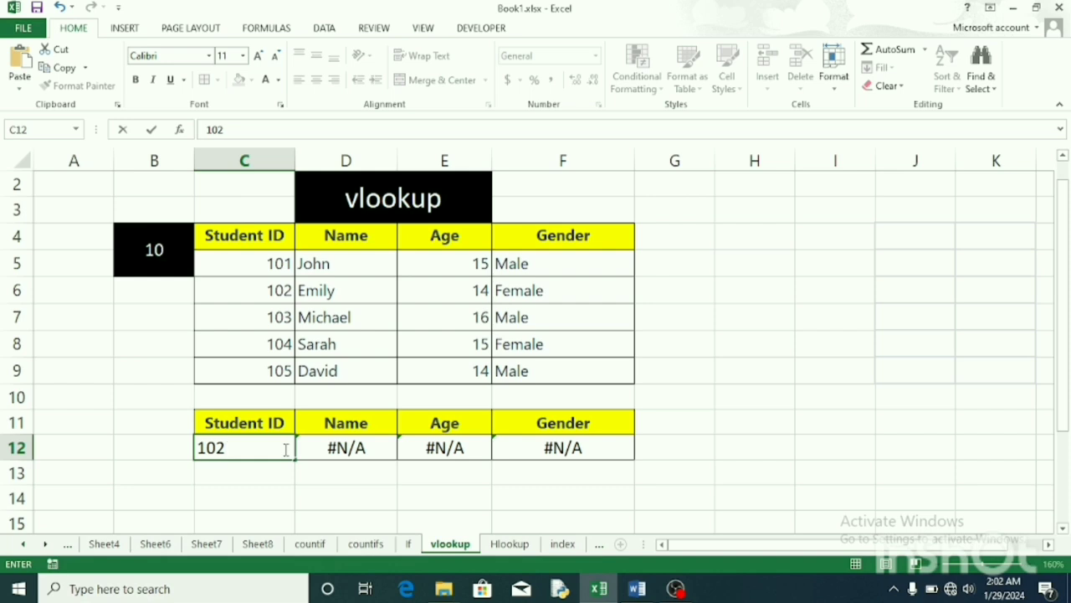
pyautogui.press('Return')
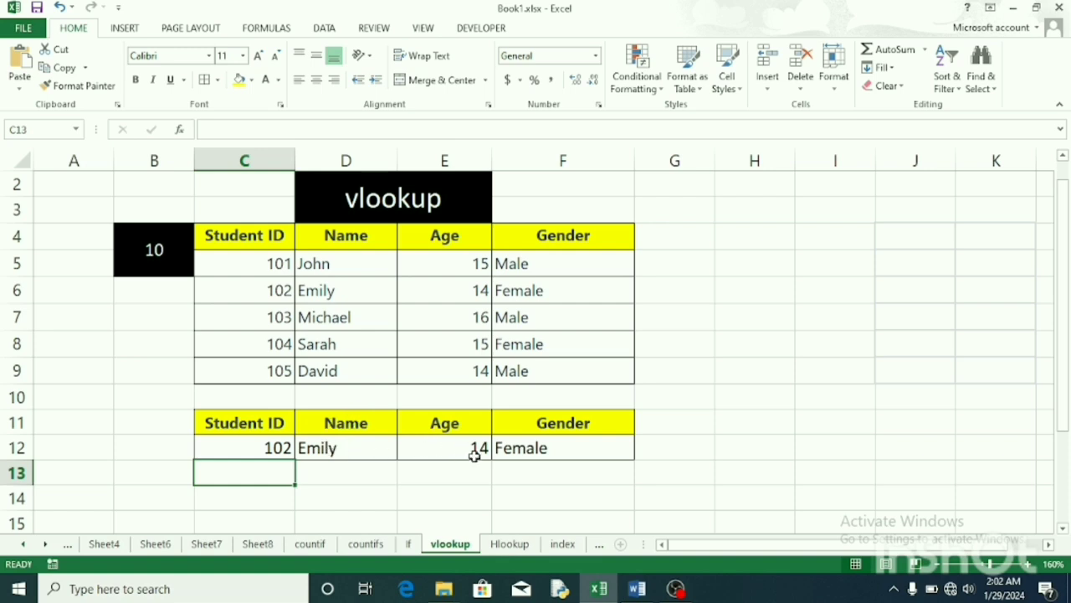
pyautogui.doubleClick(292, 449)
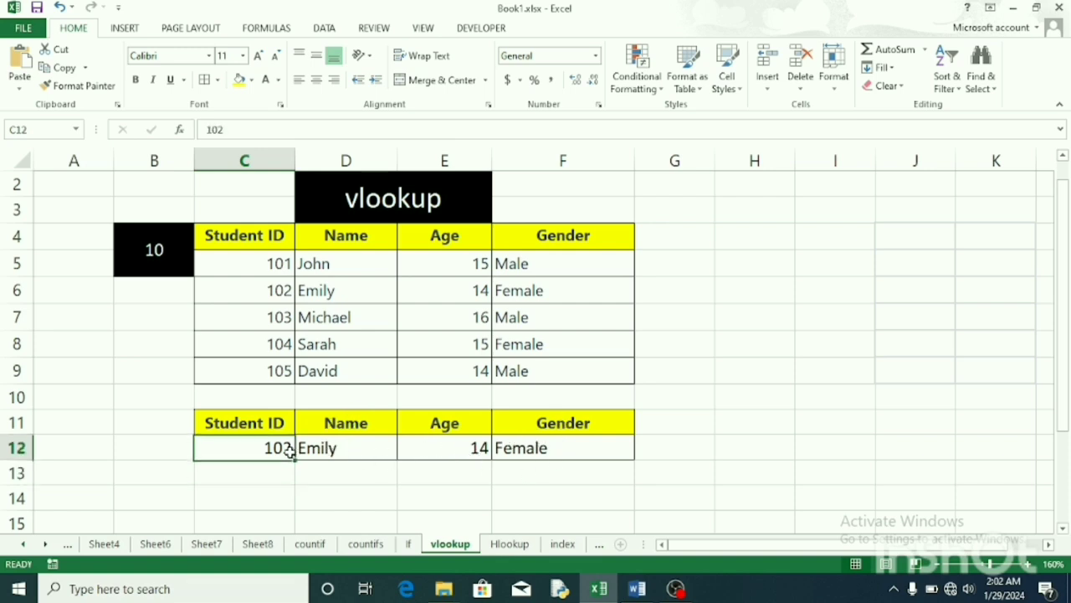
pyautogui.press('BackSpace')
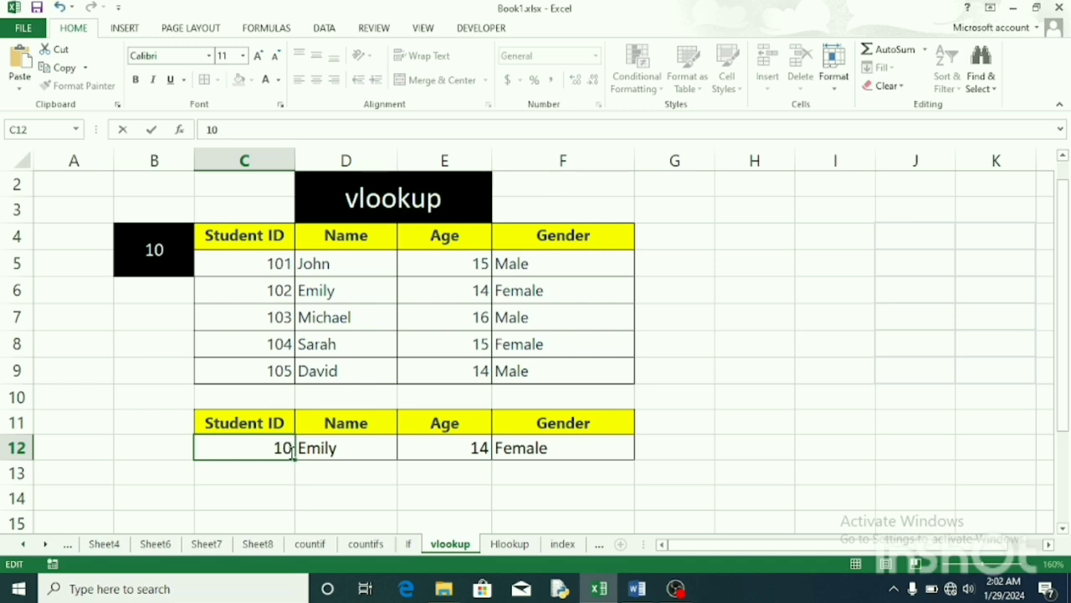
pyautogui.write('1')
pyautogui.press('Return')
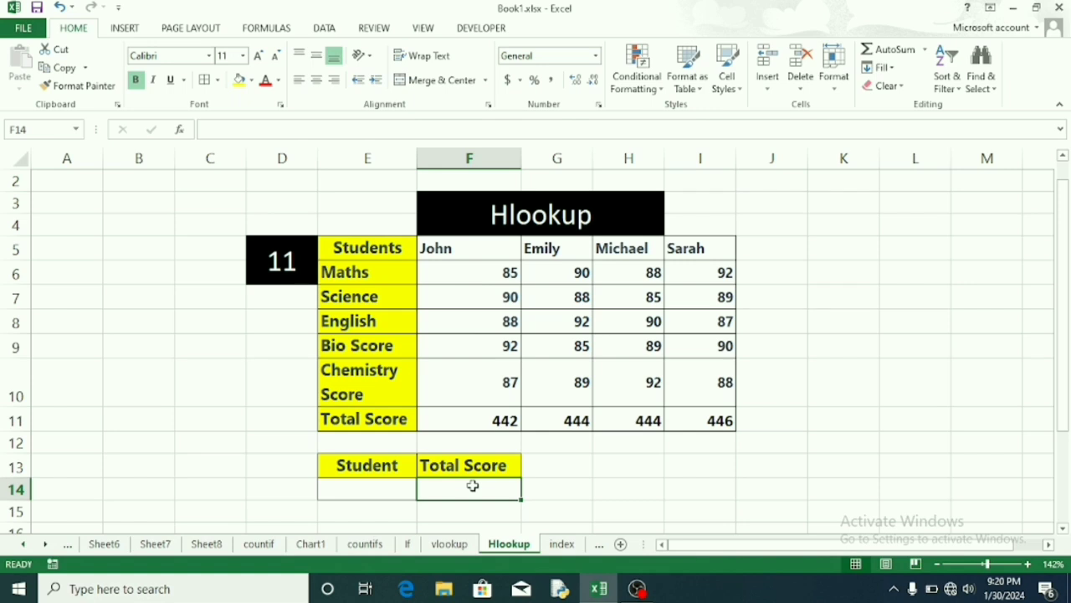
# - Enter =hlookup(E14,E5:I11,7,0) in F14 to look up the student's total score with an exact match
pyautogui.doubleClick(473, 486)
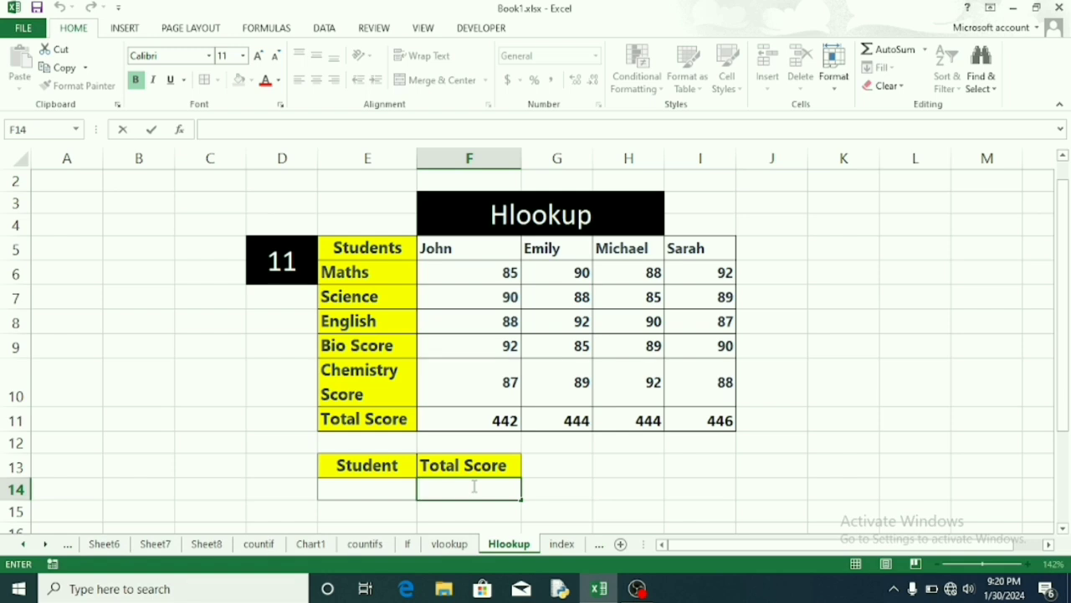
pyautogui.write('=')
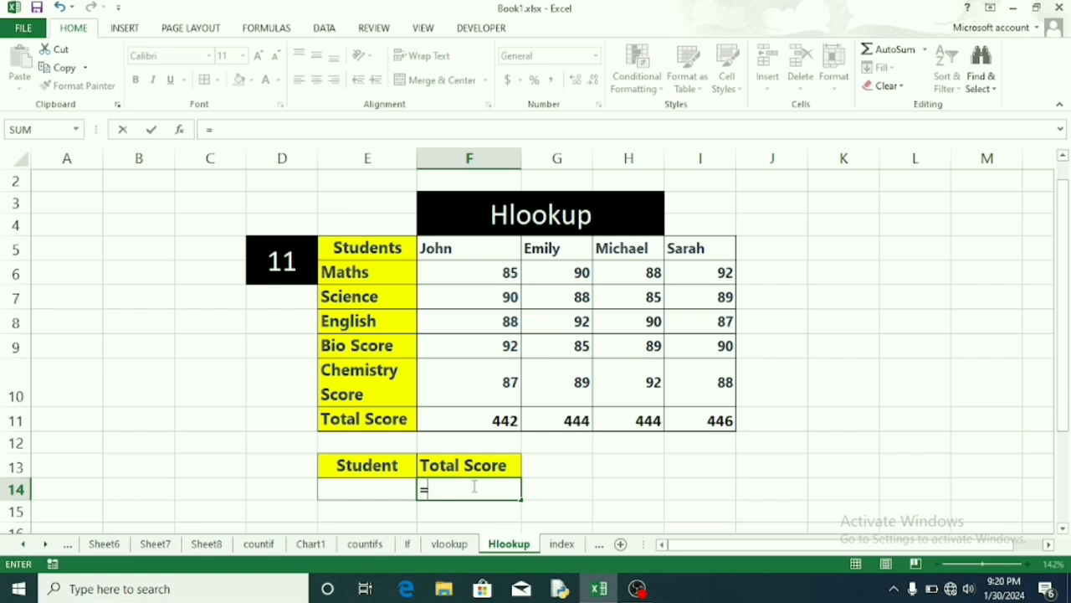
pyautogui.write('hloo')
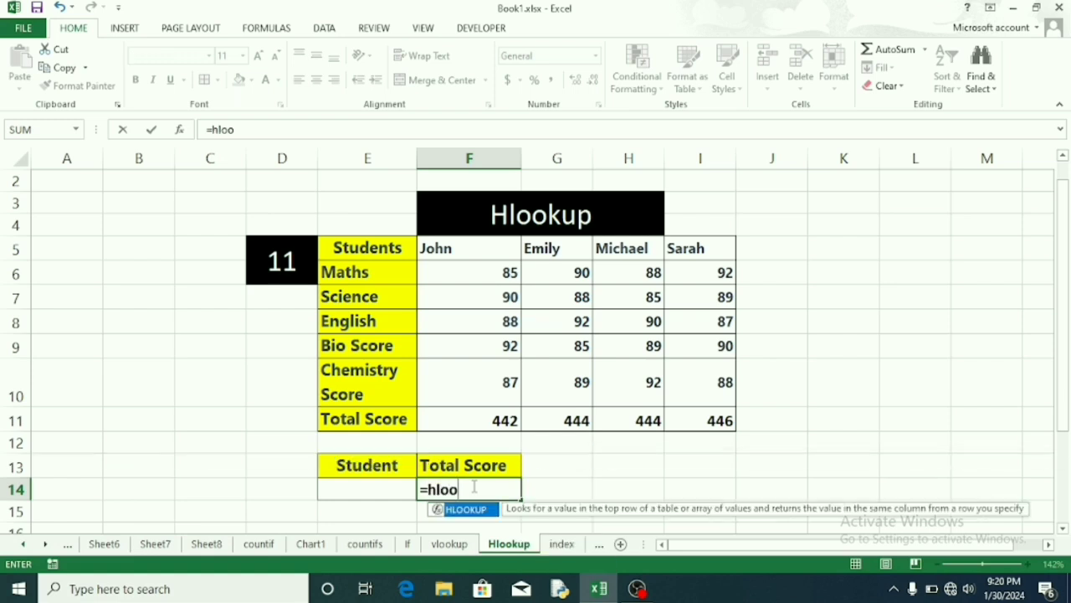
pyautogui.write('kup(')
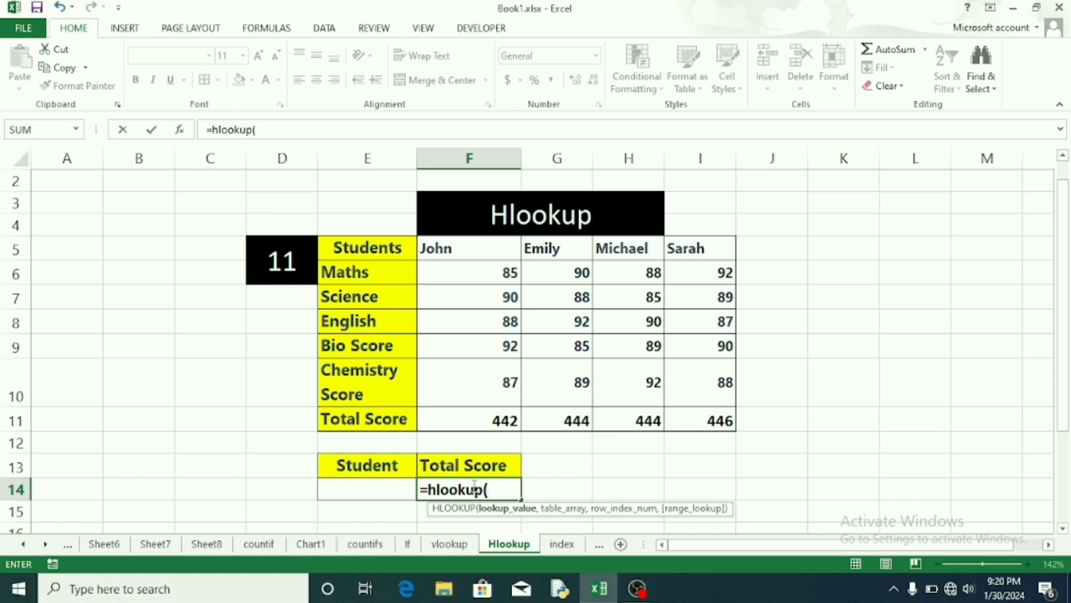
pyautogui.click(397, 494)
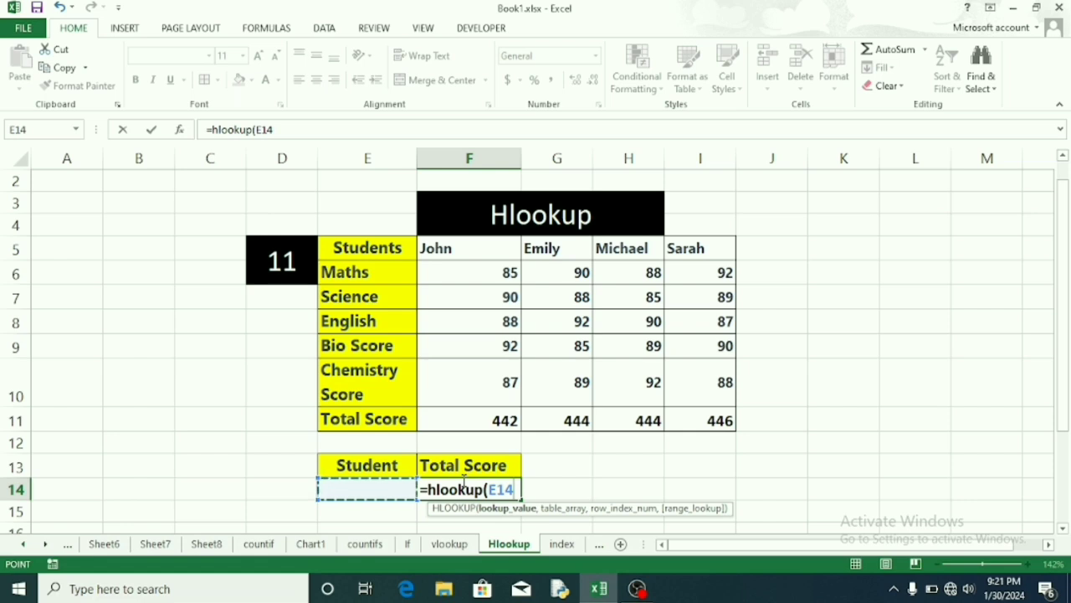
pyautogui.write(',')
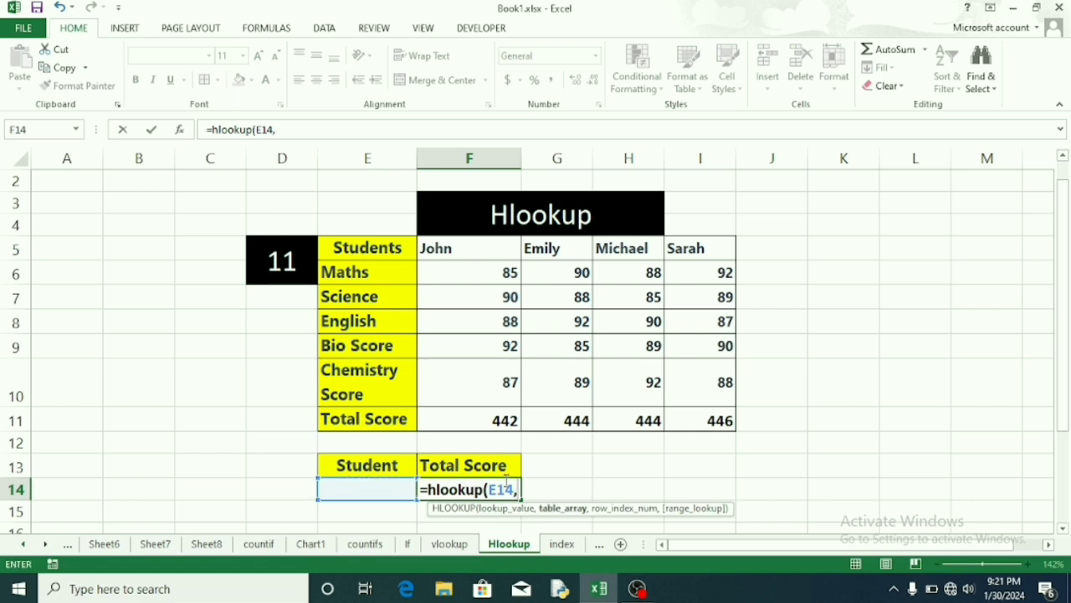
pyautogui.moveTo(363, 244); pyautogui.dragTo(692, 415)
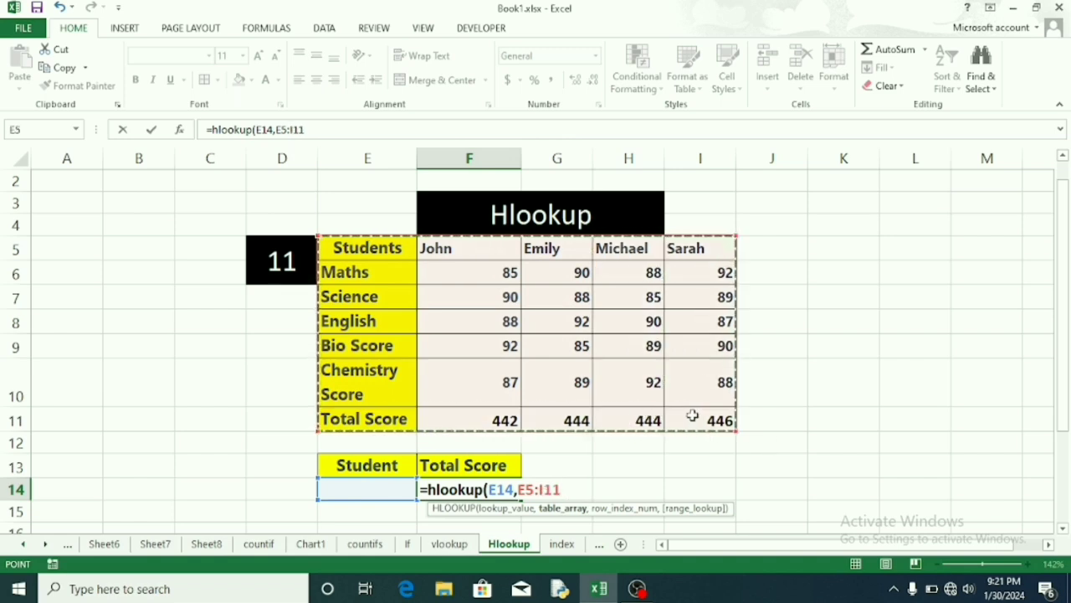
pyautogui.write(',7')
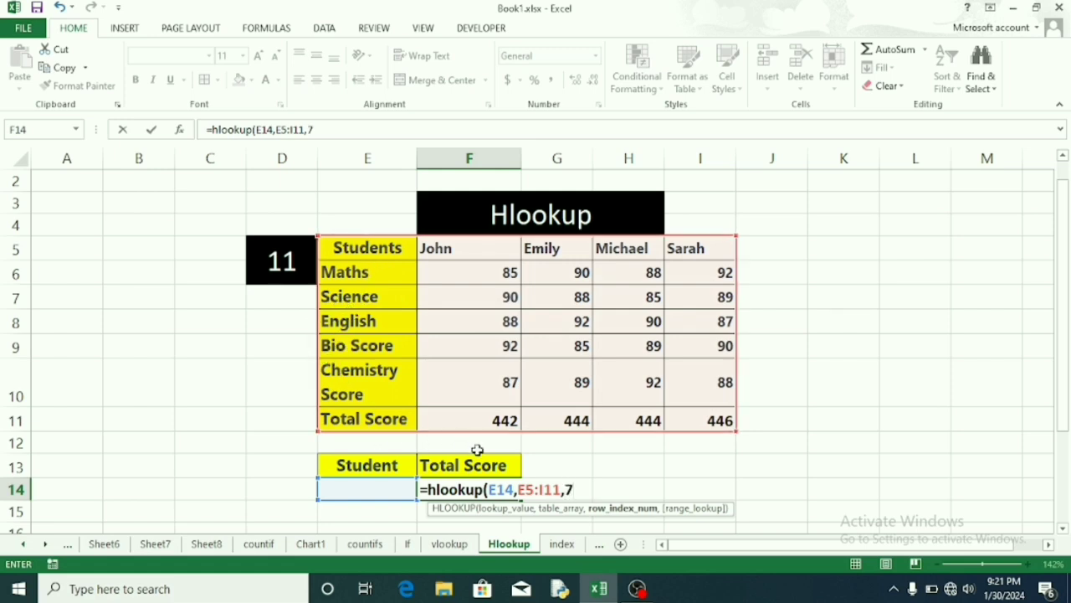
pyautogui.write(',')
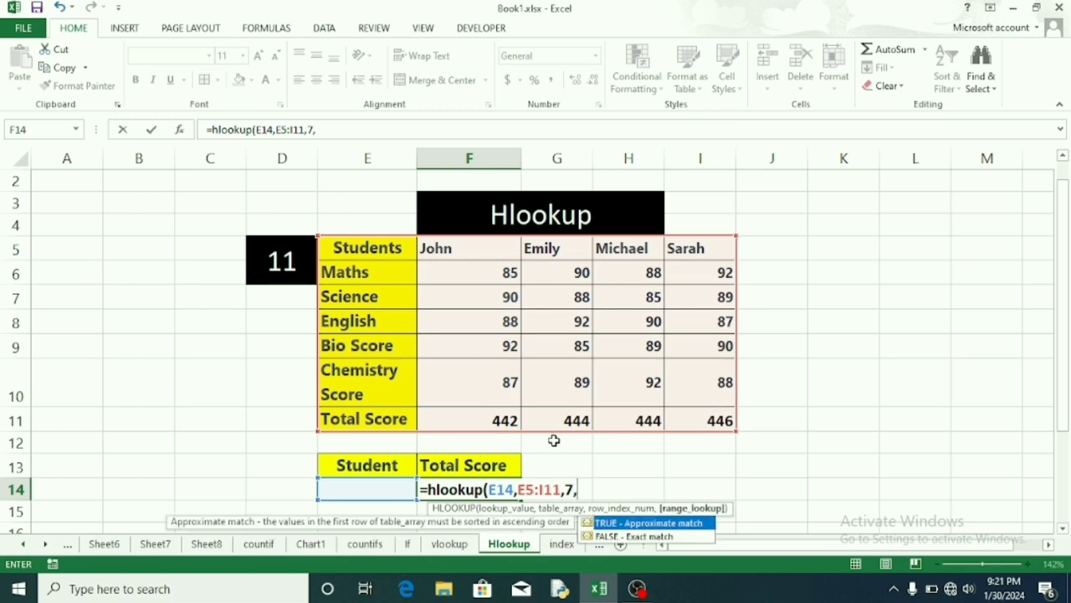
pyautogui.write('0')
pyautogui.write(')')
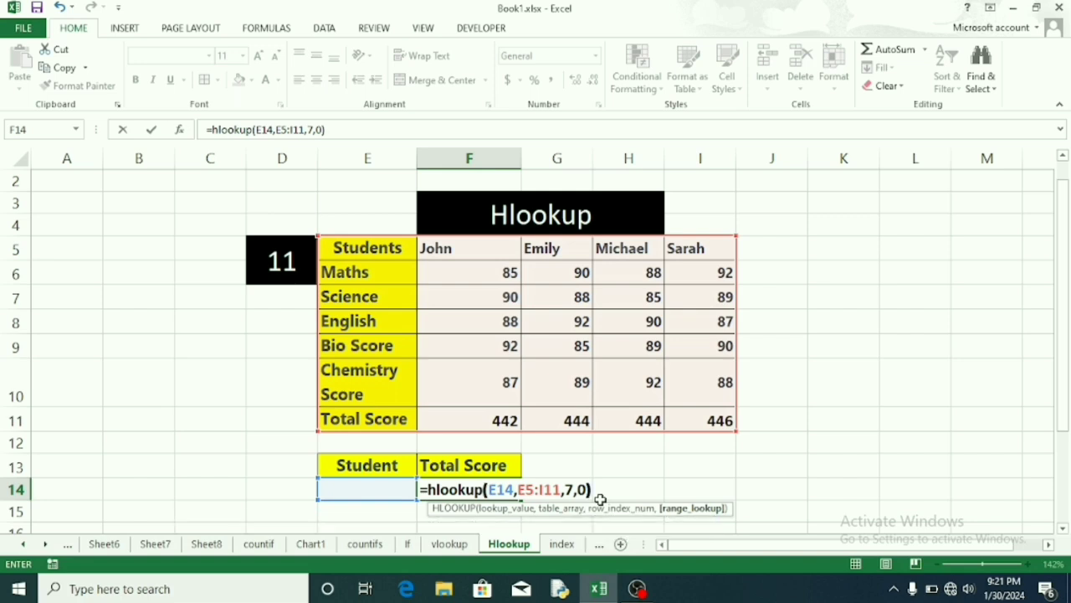
pyautogui.press('Return')
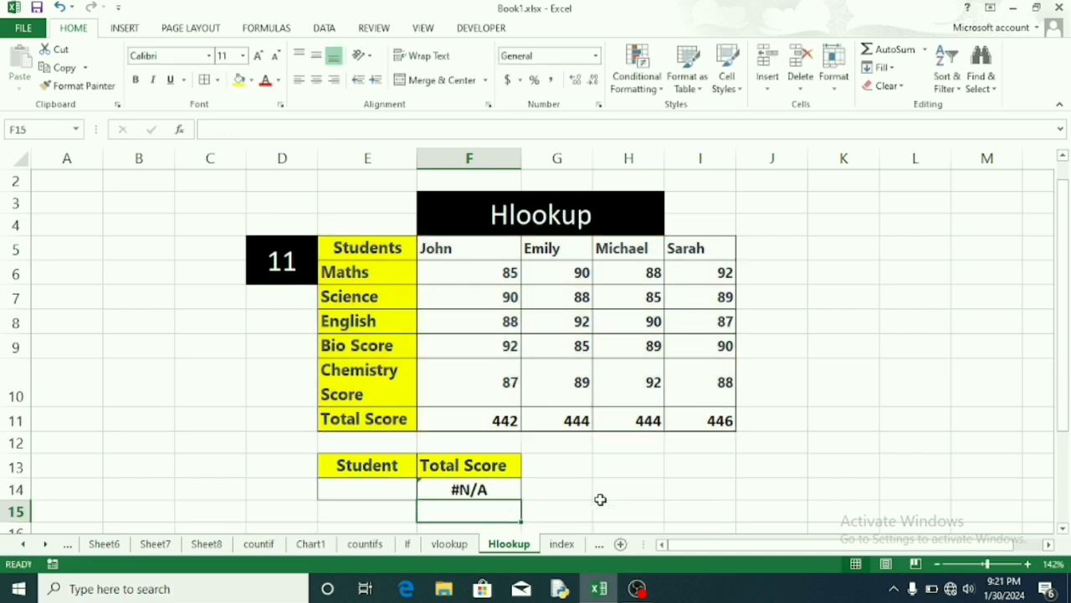
# - Test the lookup by entering the student name listed in F5 into E14, and replace it with the name listed in I5
pyautogui.doubleClick(378, 484)
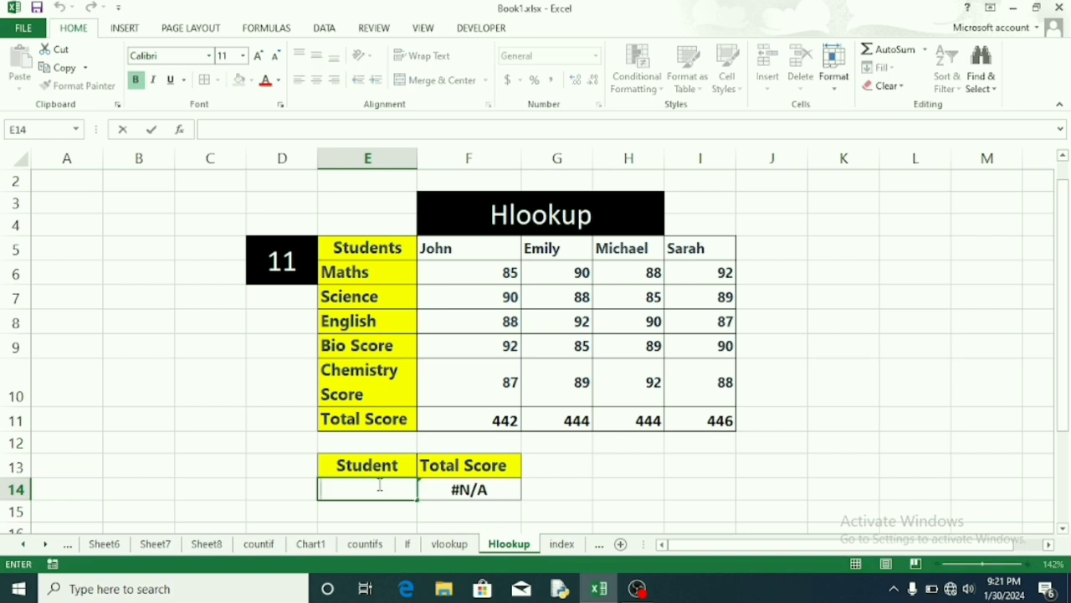
pyautogui.write('Johm')
pyautogui.press('BackSpace')
pyautogui.write('n')
pyautogui.press('Return')
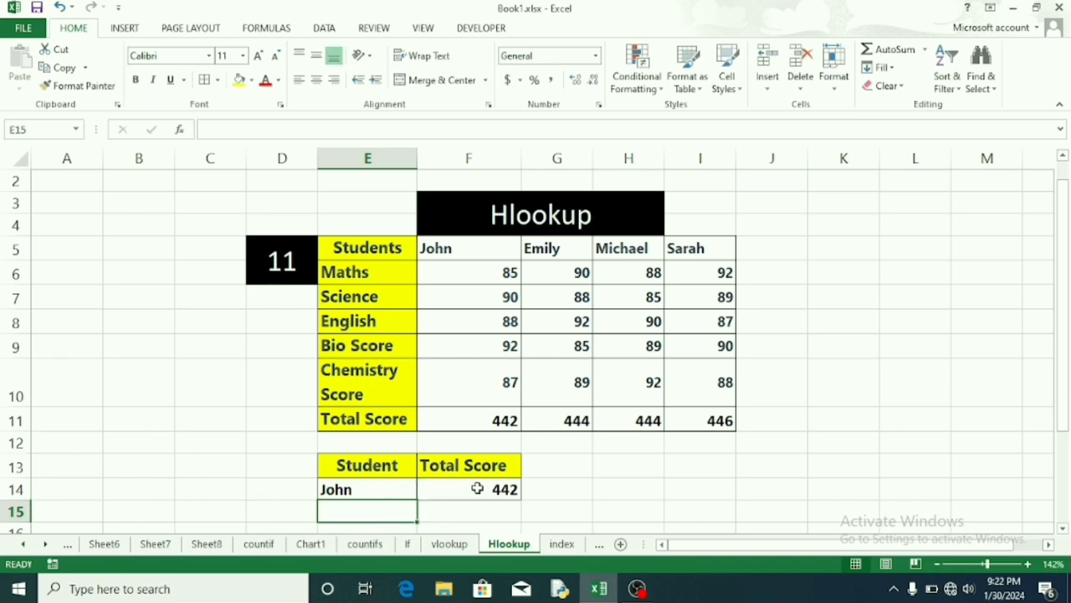
pyautogui.doubleClick(393, 491)
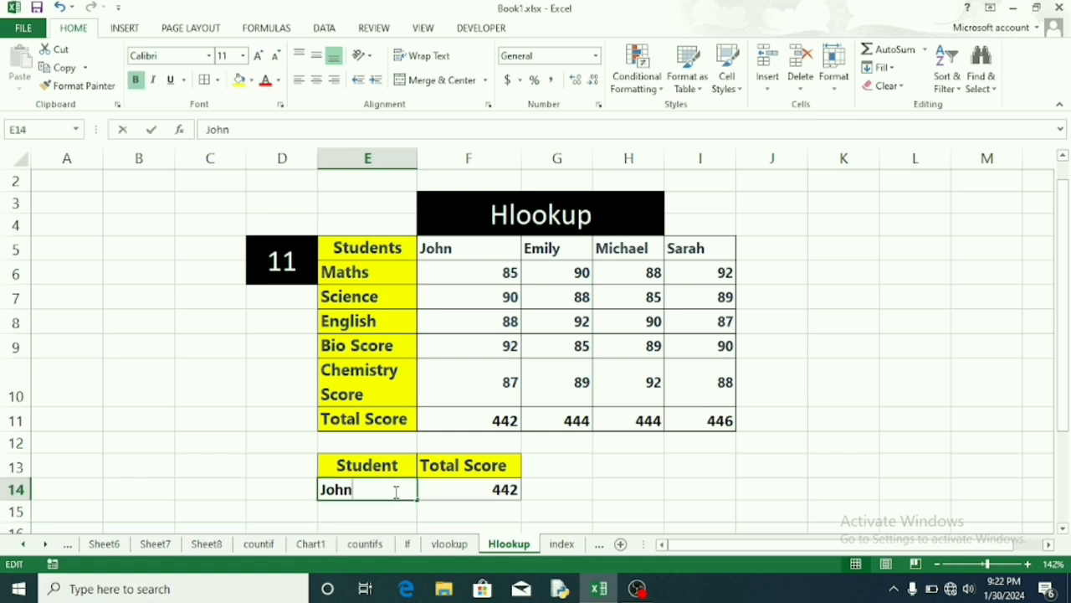
pyautogui.press('BackSpace')
pyautogui.press('BackSpace')
pyautogui.press('BackSpace')
pyautogui.press('BackSpace')
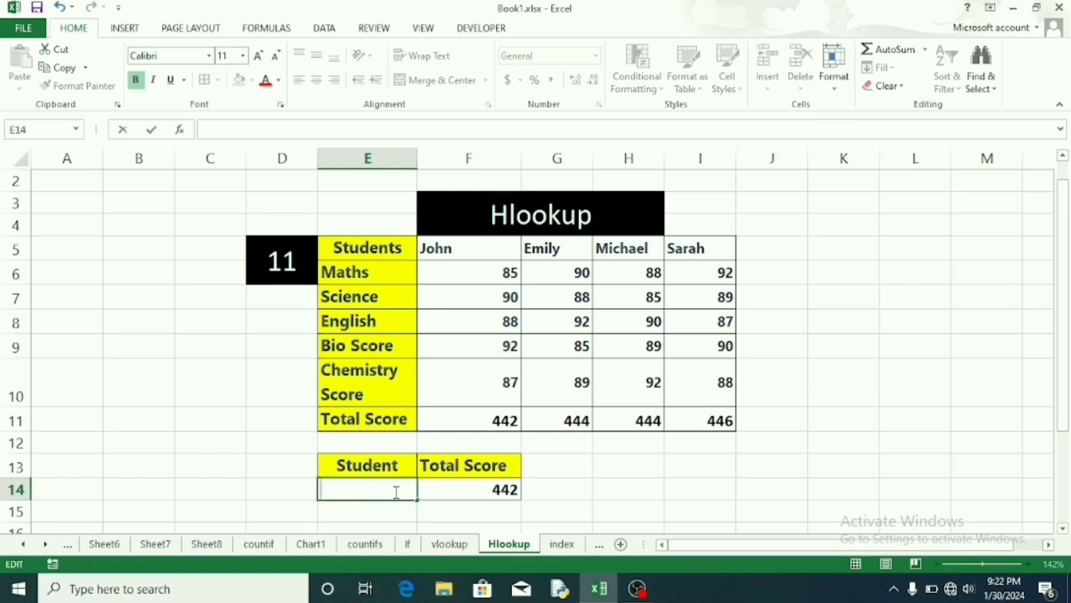
pyautogui.write('sarah')
pyautogui.press('Return')
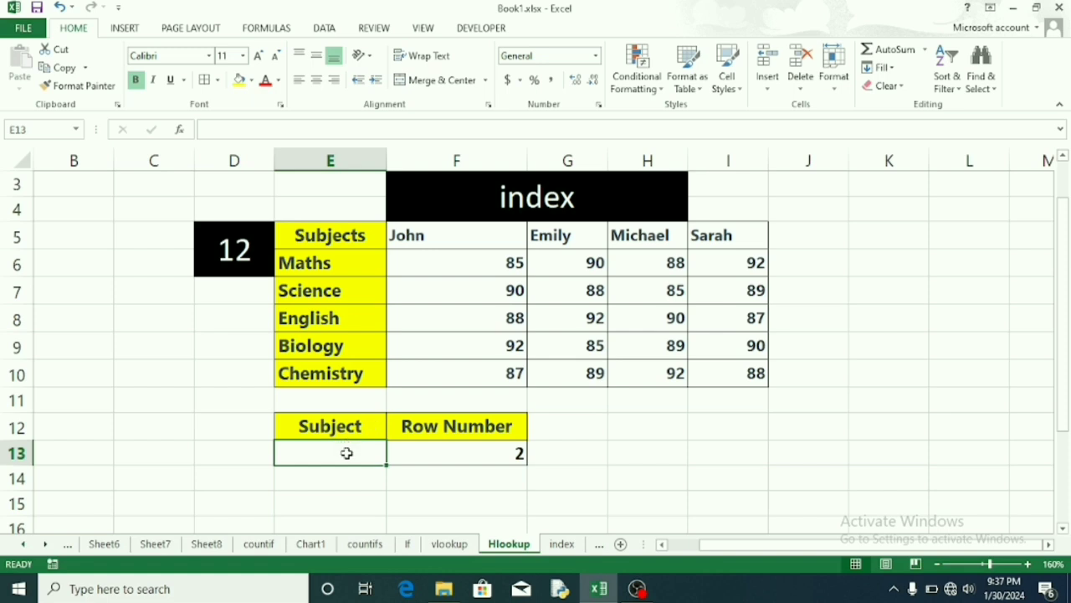
# - Start an INDEX formula in the Subject cell E13 under the table titled index
pyautogui.write('=')
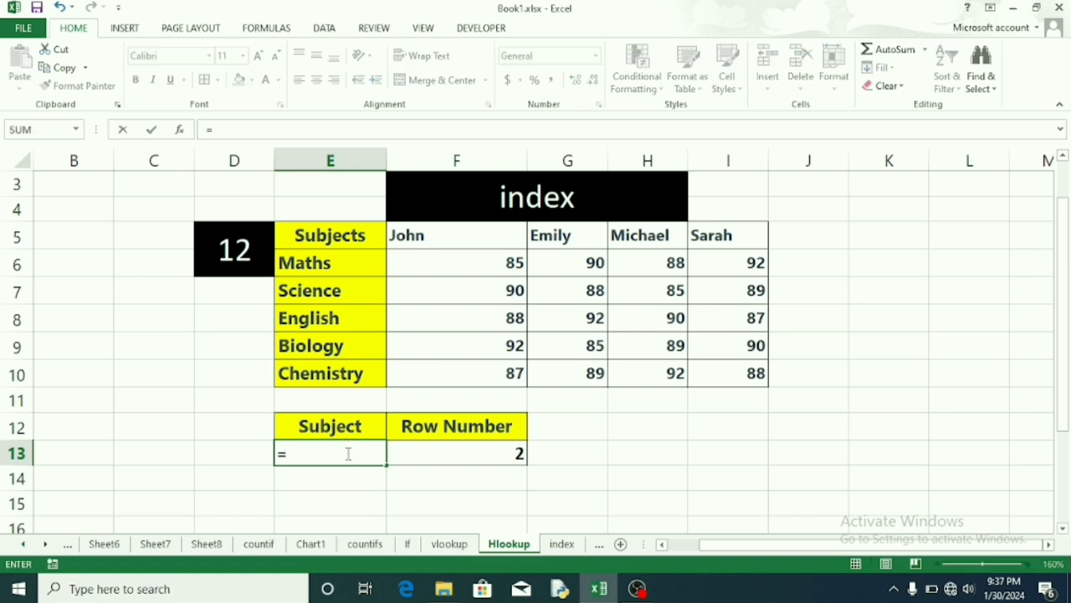
pyautogui.write('index')
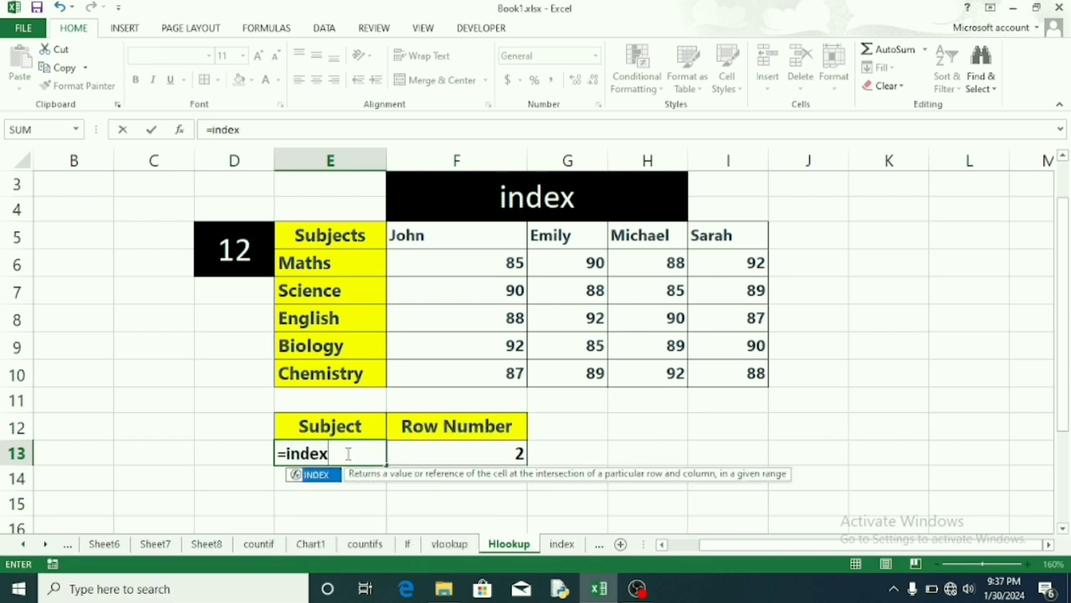
# - Complete the INDEX formula in E13 with E6:E10 as the array and F13 as the row number
pyautogui.write('(')
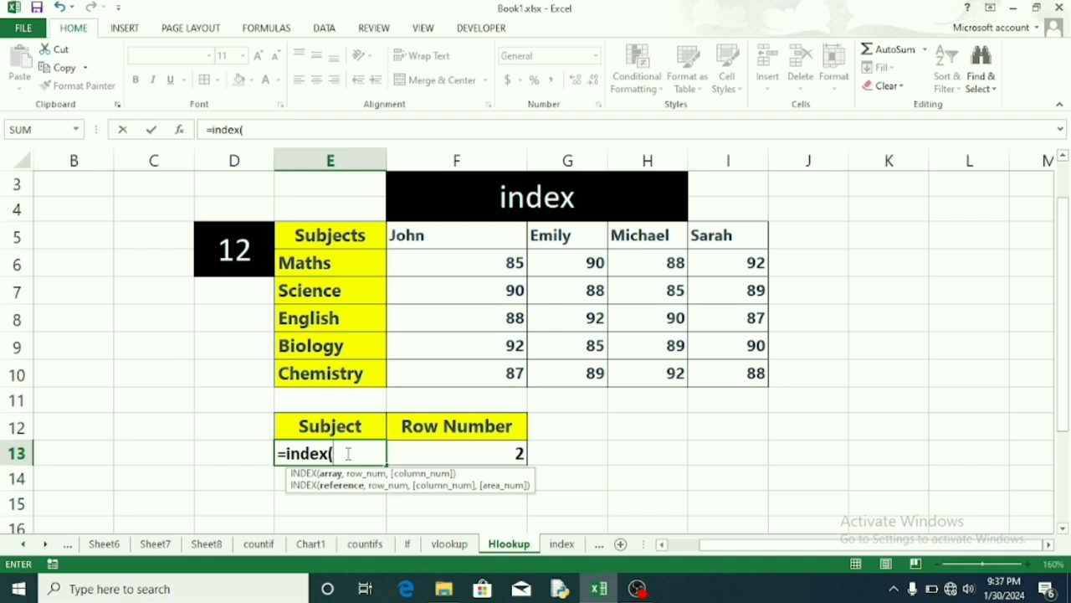
pyautogui.click(317, 264)
pyautogui.moveTo(311, 287); pyautogui.dragTo(321, 370)
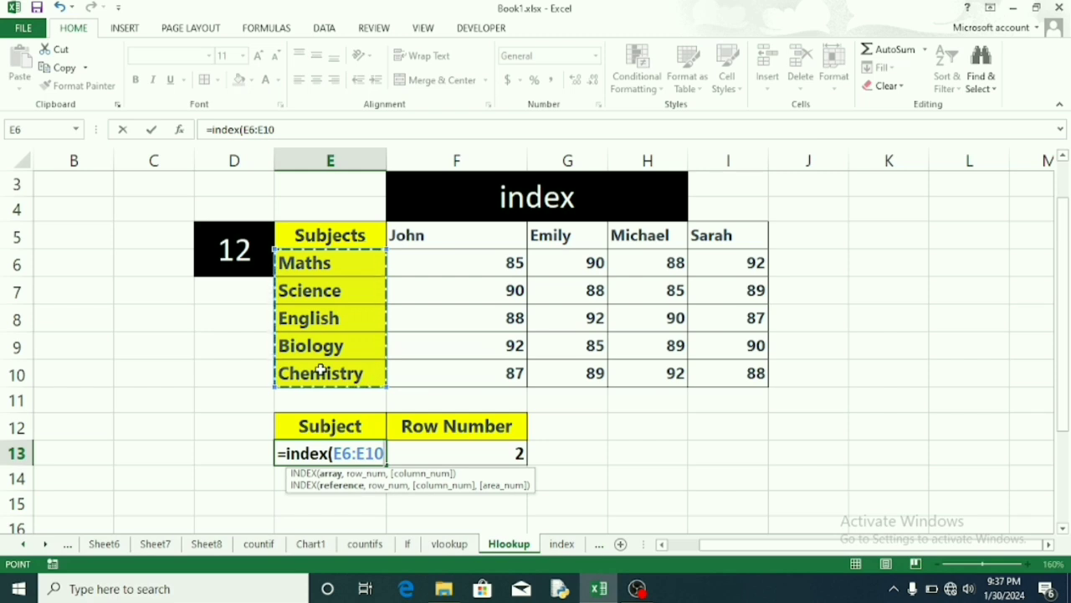
pyautogui.write(',')
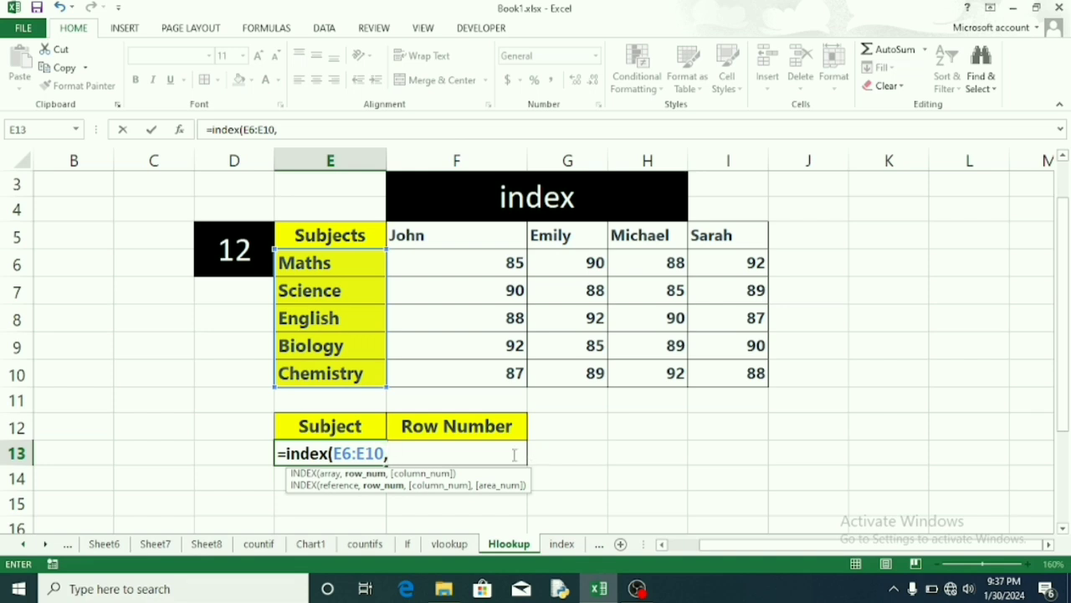
pyautogui.click(557, 452)
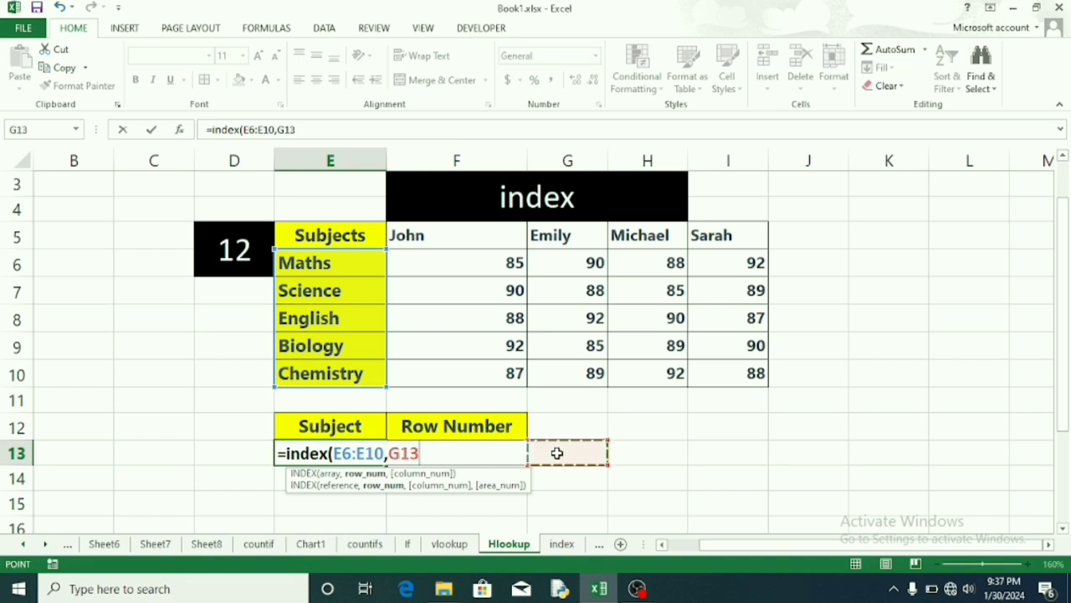
pyautogui.press('Left')
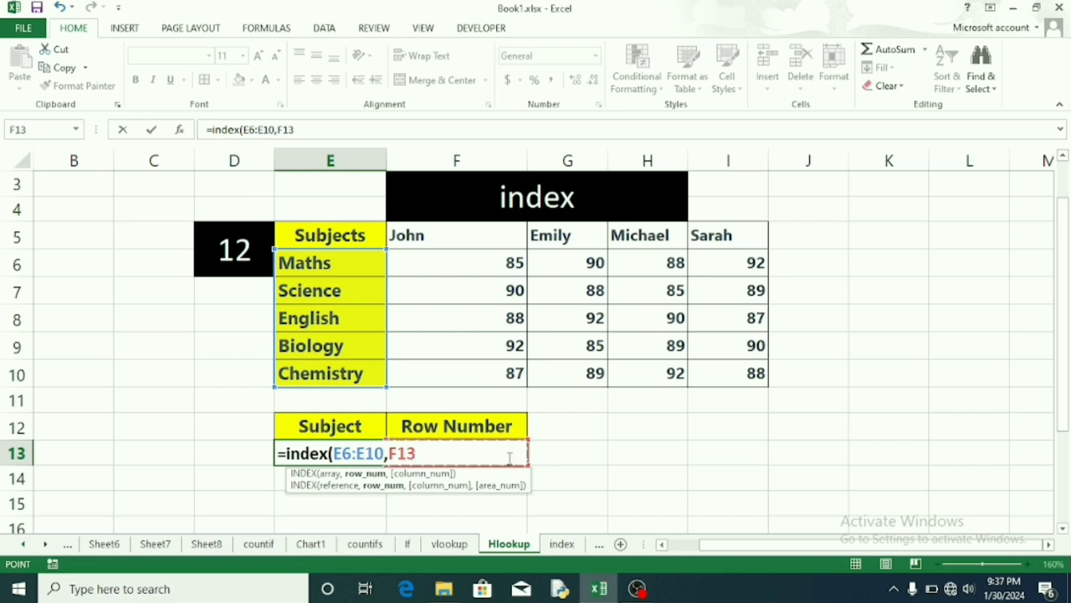
pyautogui.write(')')
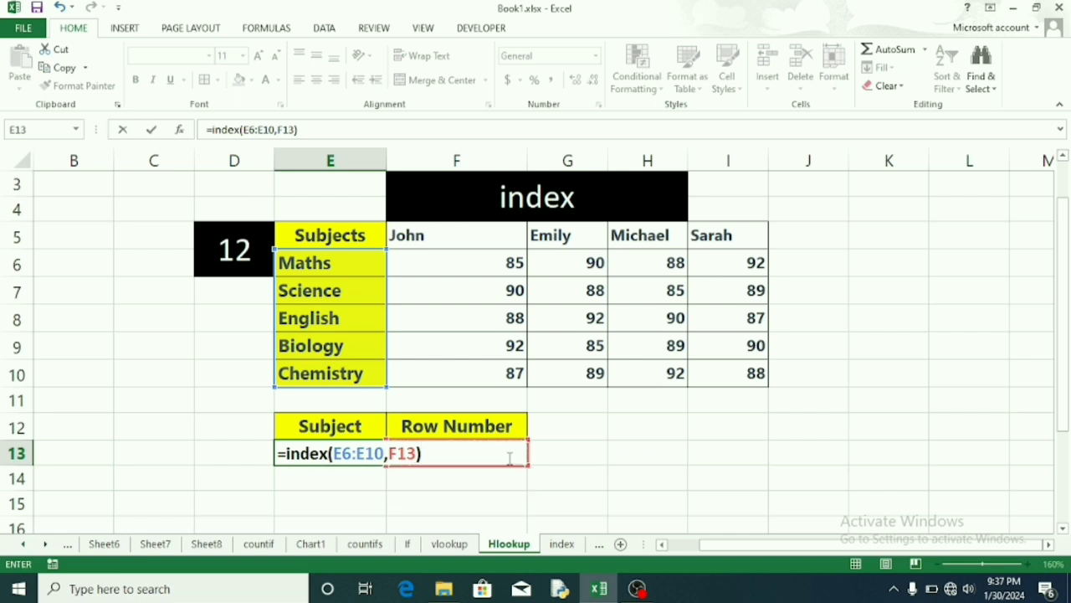
pyautogui.press('Return')
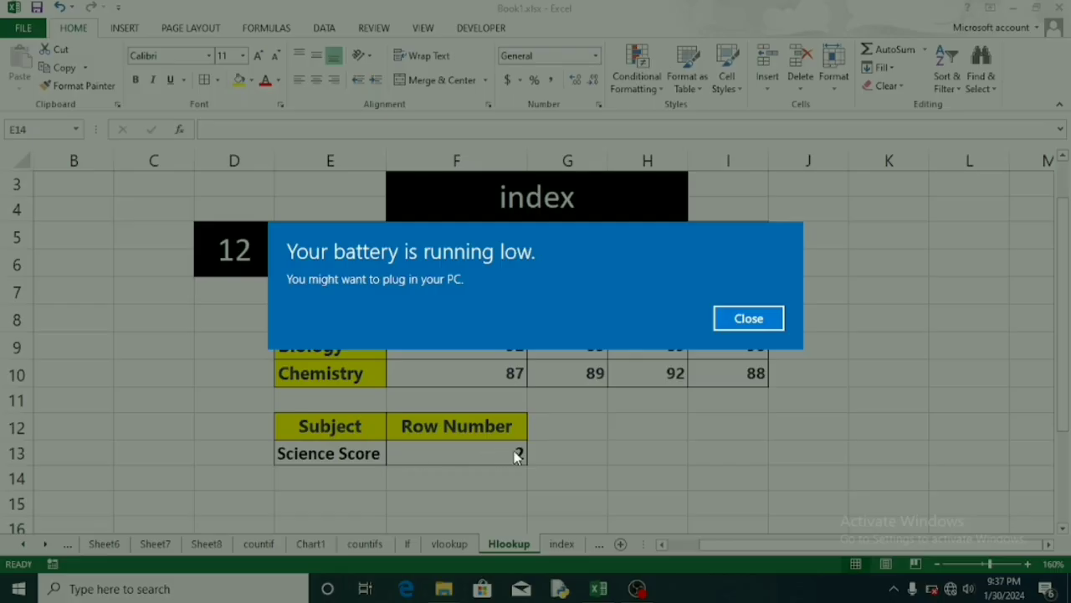
# - Dismiss the low-battery notice and set the row number in F13 to 3
pyautogui.click(753, 319)
pyautogui.doubleClick(492, 450)
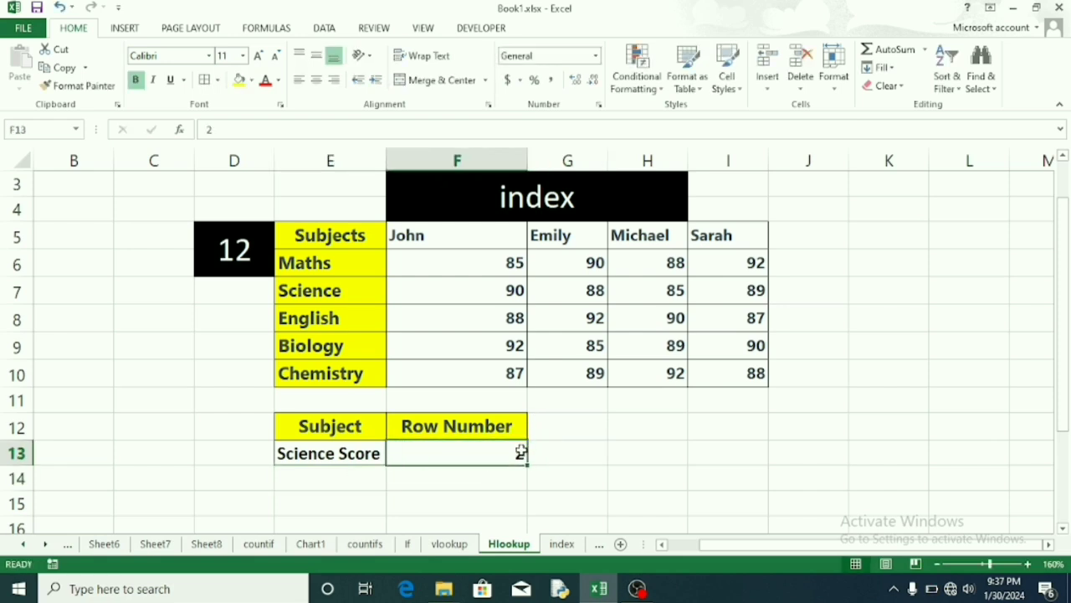
pyautogui.press('BackSpace')
pyautogui.write('3')
pyautogui.press('Return')
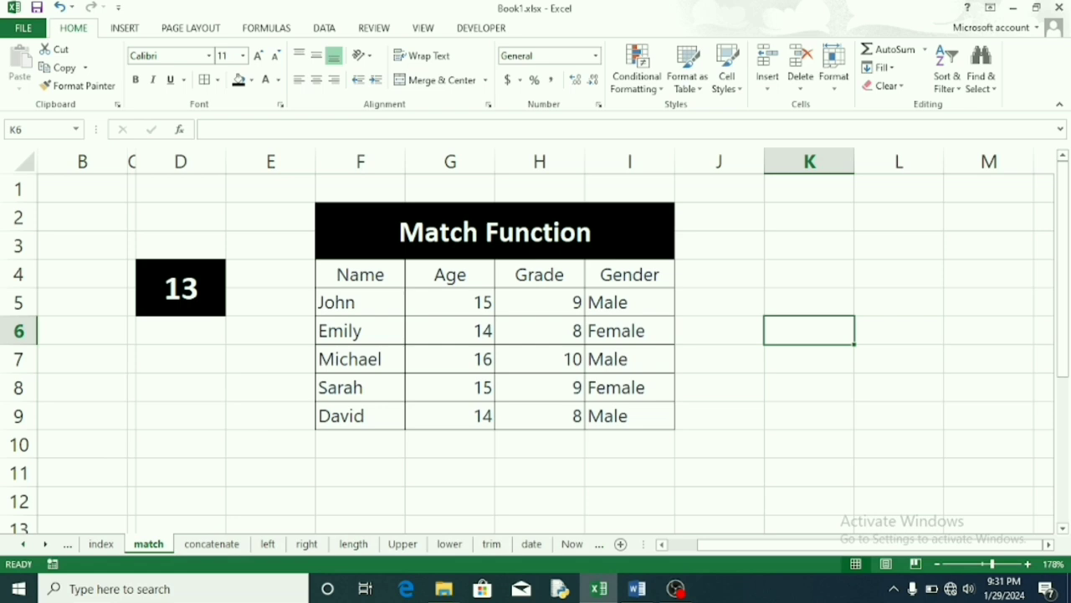
# - Enter a MATCH formula in K6 that looks up the student name from F8 in F5:F9 with match type 0 (exact match)
pyautogui.press('BackSpace')
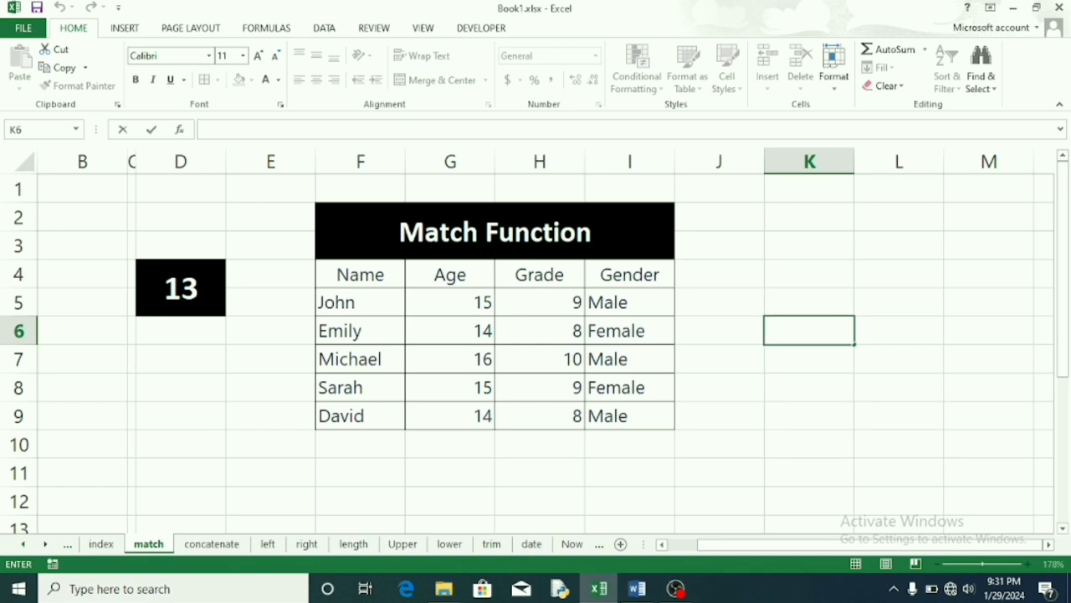
pyautogui.write('=')
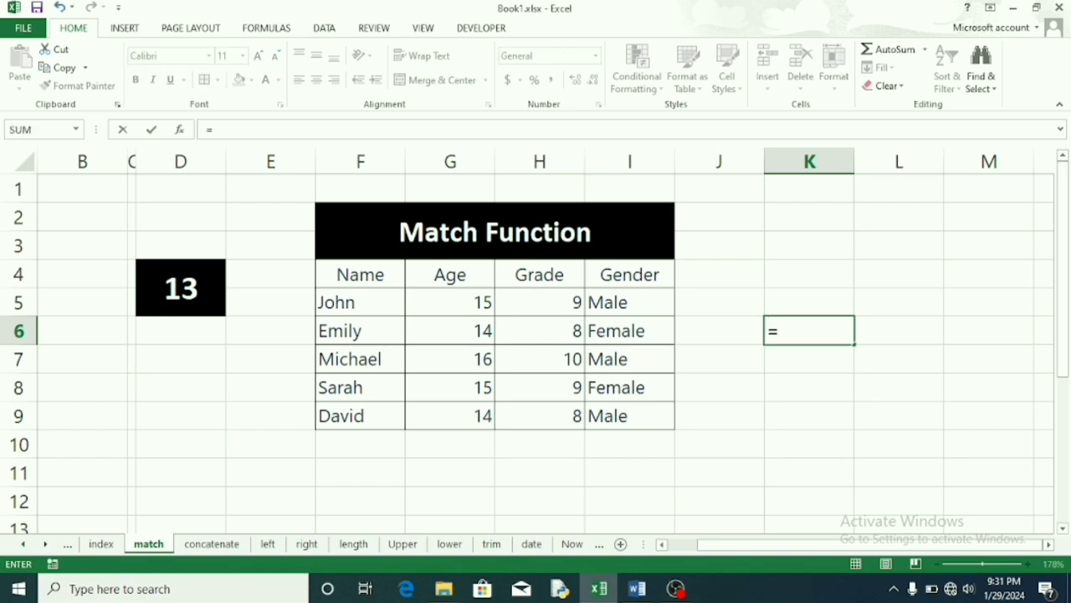
pyautogui.write('match')
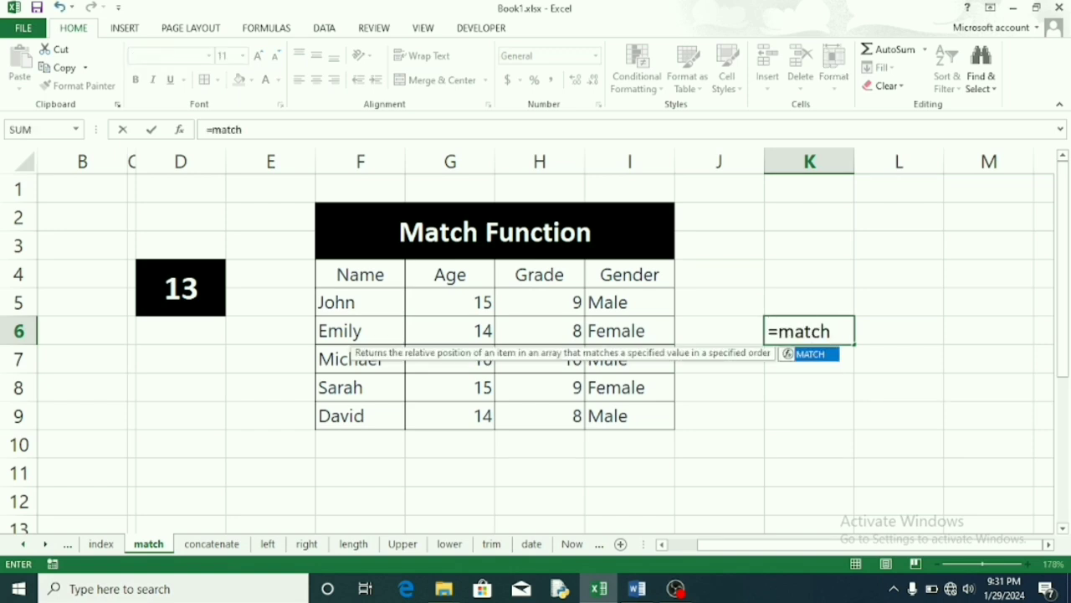
pyautogui.write('(')
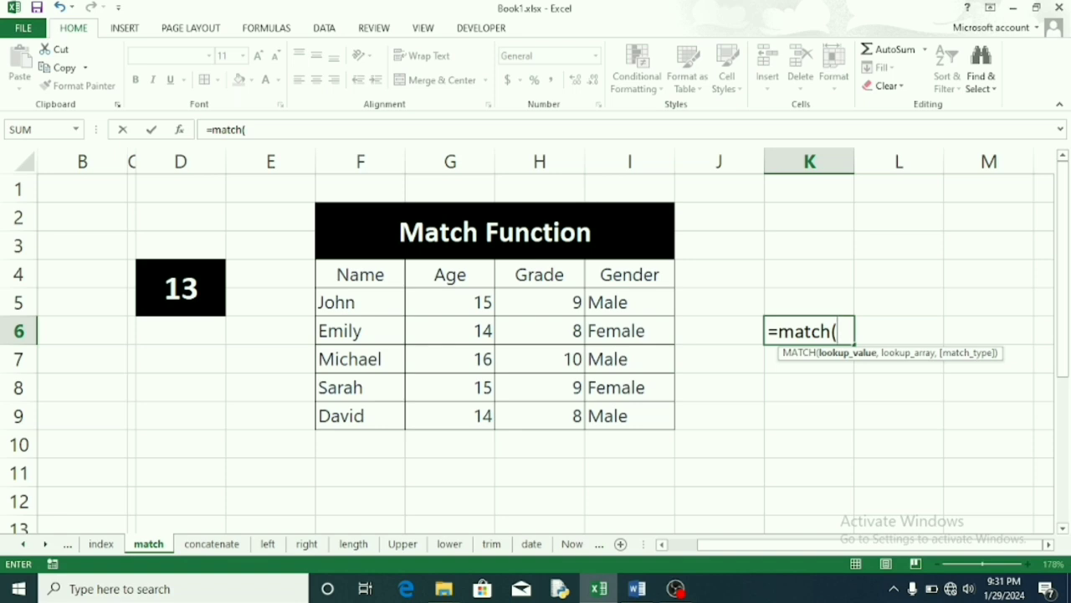
pyautogui.write('"')
pyautogui.write('sarah')
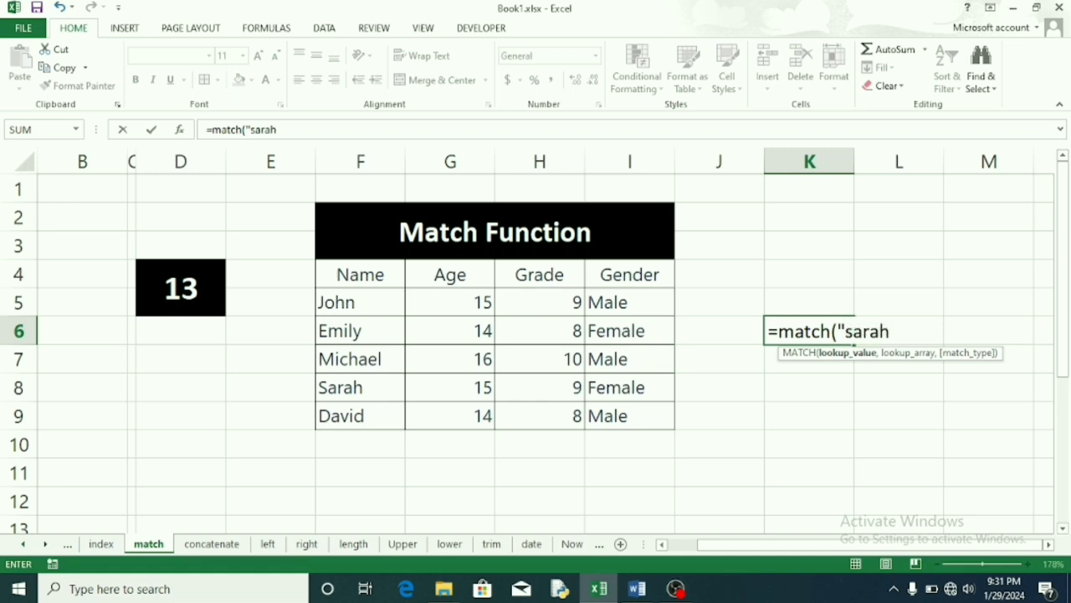
pyautogui.write('",')
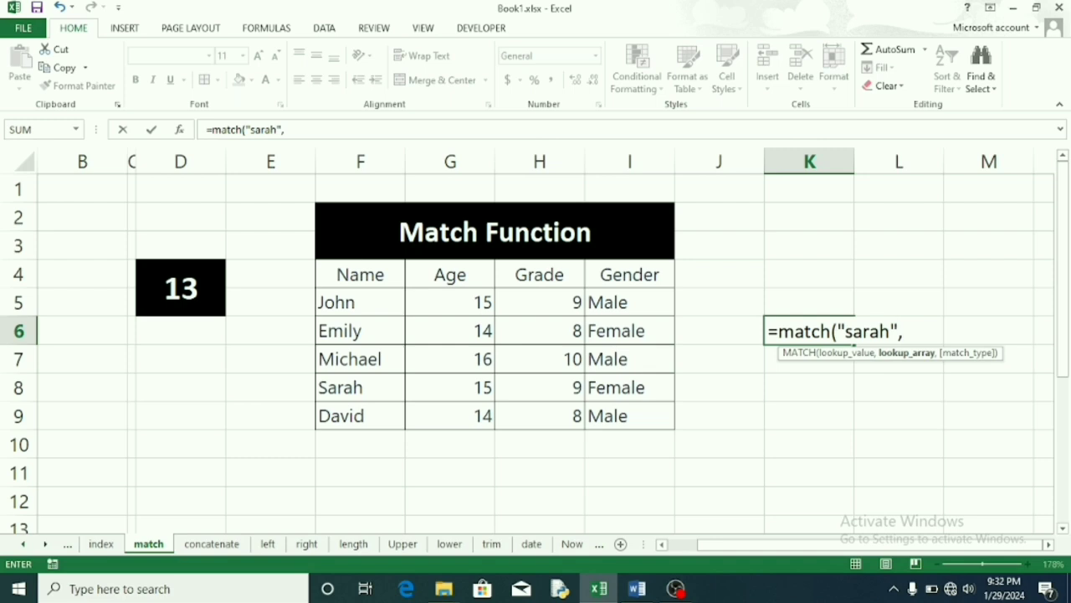
pyautogui.moveTo(360, 302); pyautogui.dragTo(360, 416)
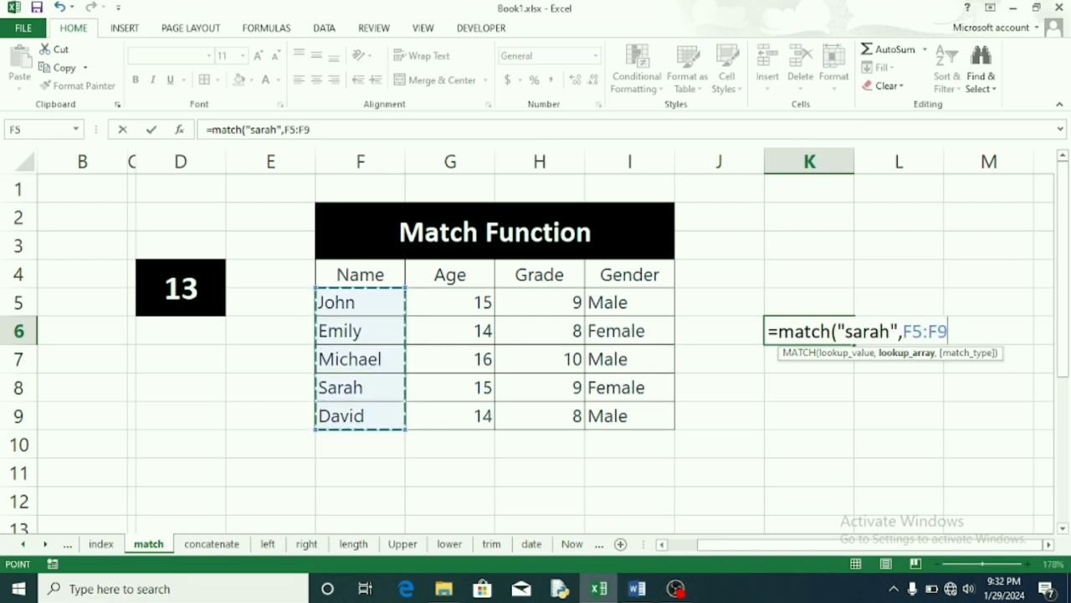
pyautogui.write(',')
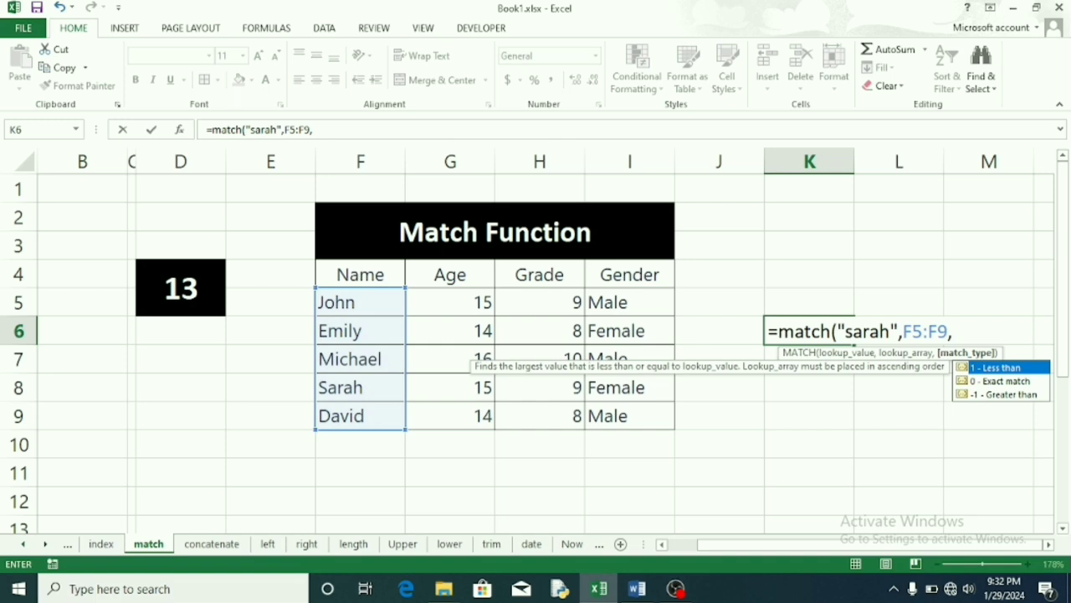
pyautogui.press('Down')
pyautogui.press('Tab')
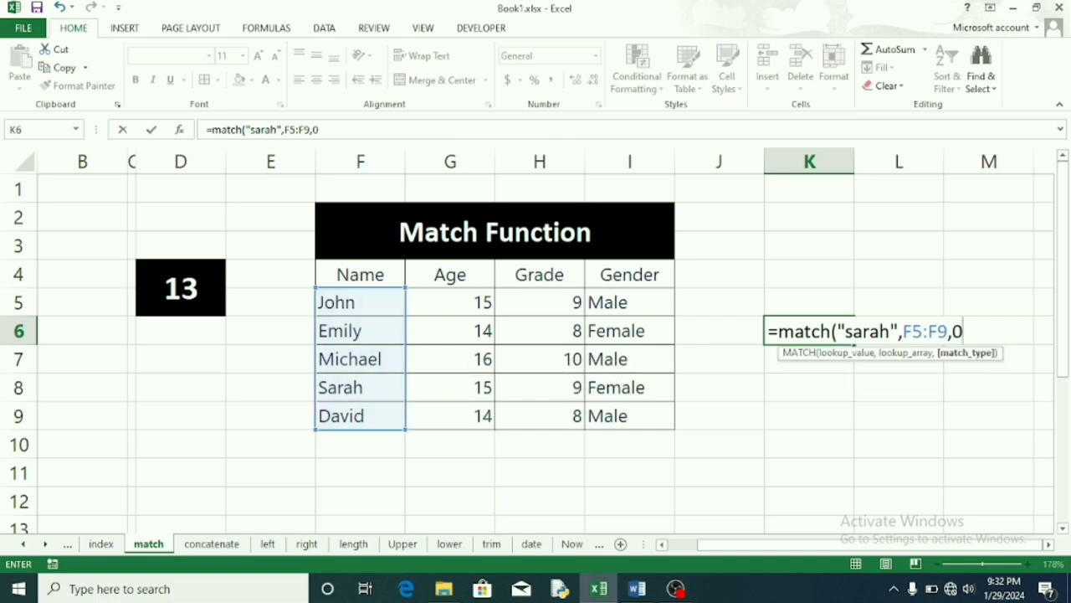
pyautogui.write(')')
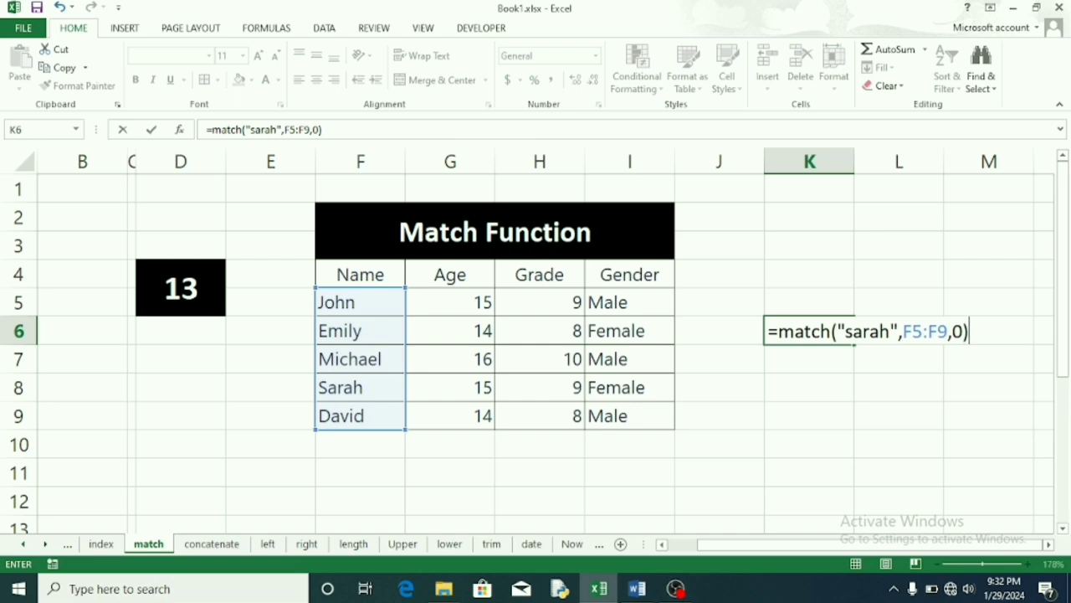
pyautogui.press('Return')
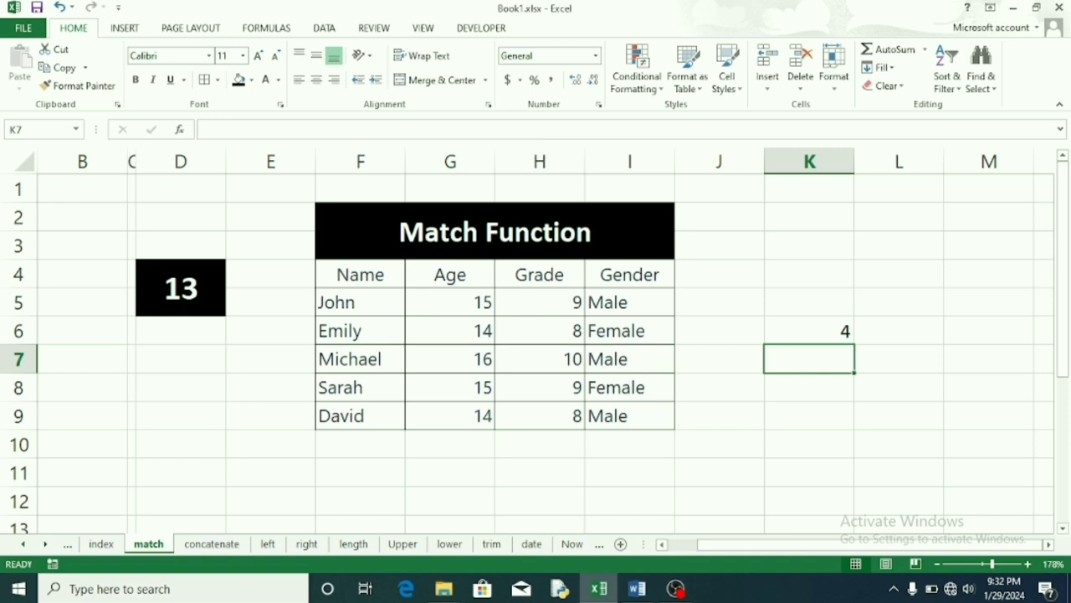
# - Replace the lookup value in the K6 MATCH formula with the student name from F9
pyautogui.doubleClick(795, 331)
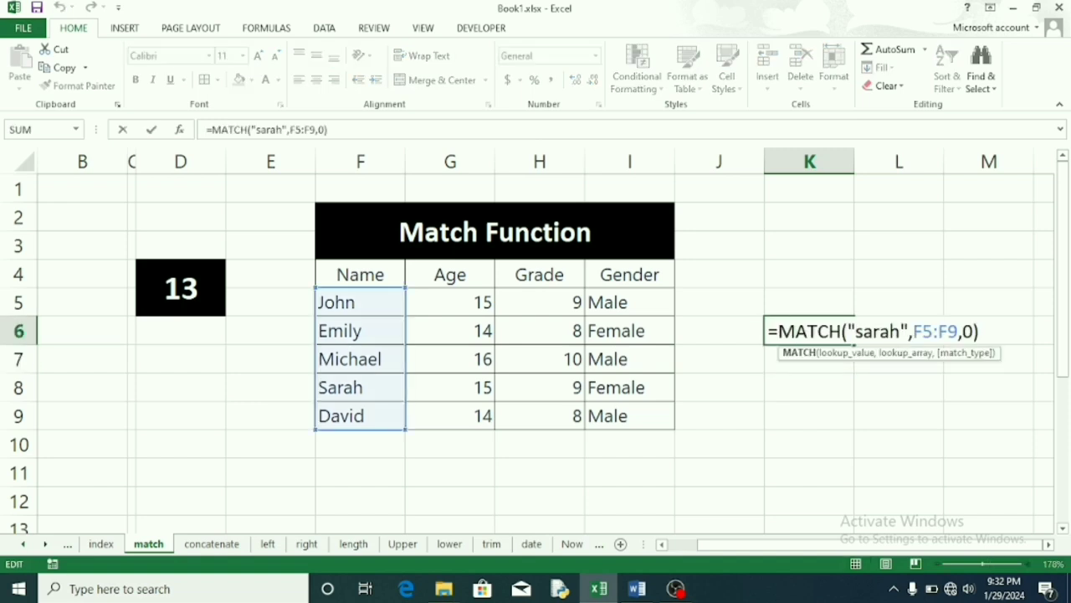
pyautogui.click(900, 331)
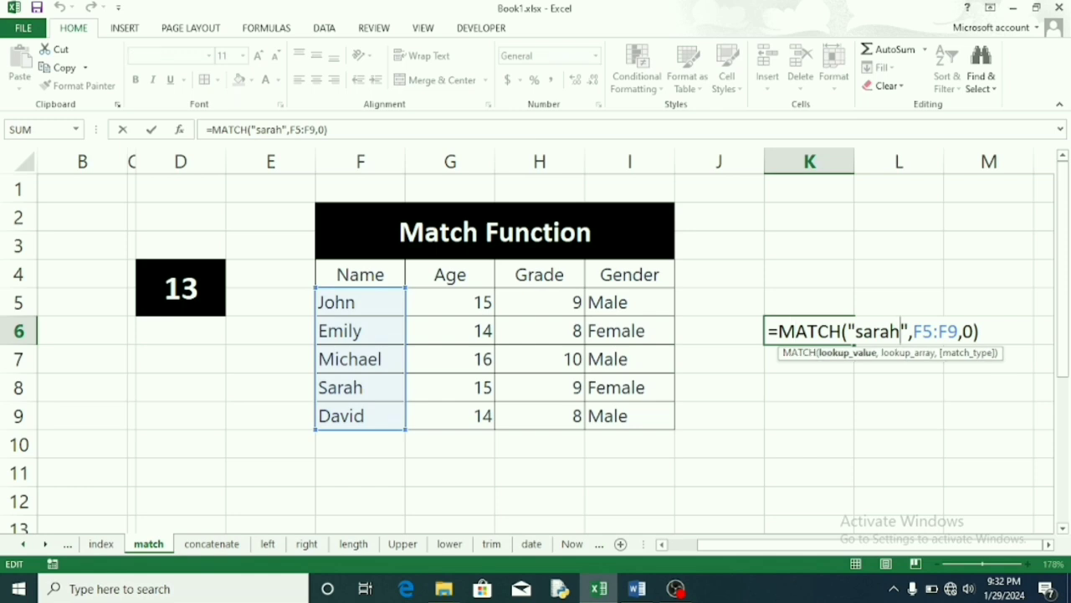
pyautogui.press('BackSpace')
pyautogui.press('BackSpace')
pyautogui.press('BackSpace')
pyautogui.press('BackSpace')
pyautogui.press('BackSpace')
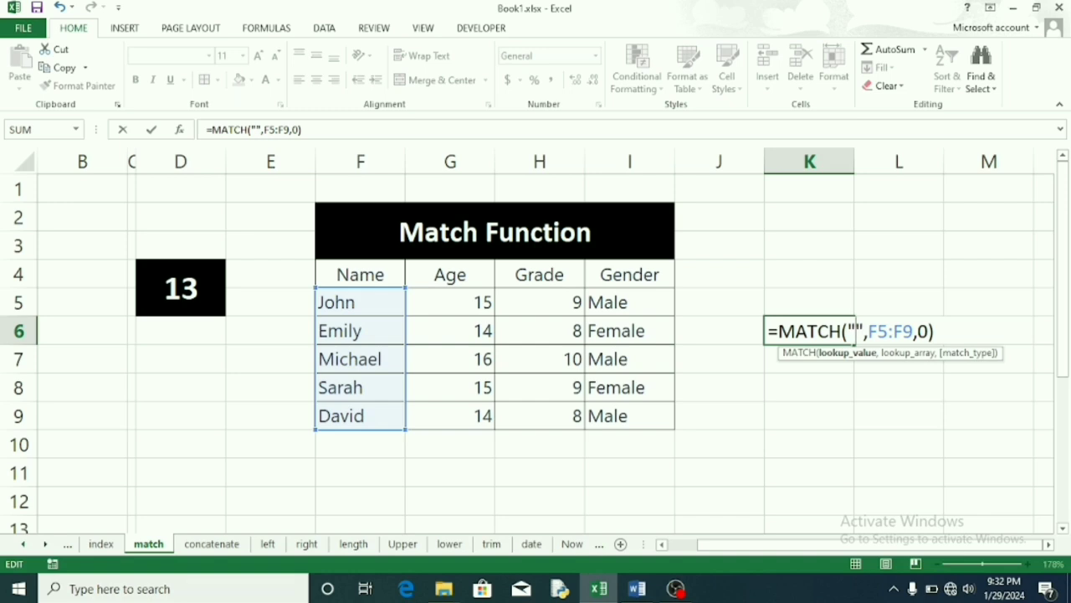
pyautogui.write('dac')
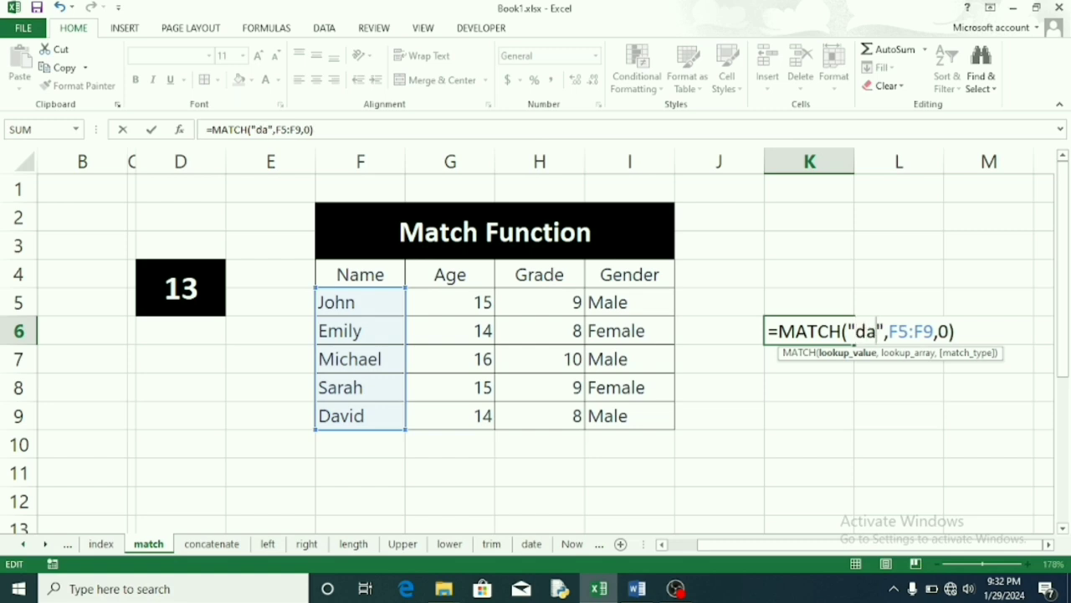
pyautogui.press('BackSpace')
pyautogui.write('vid')
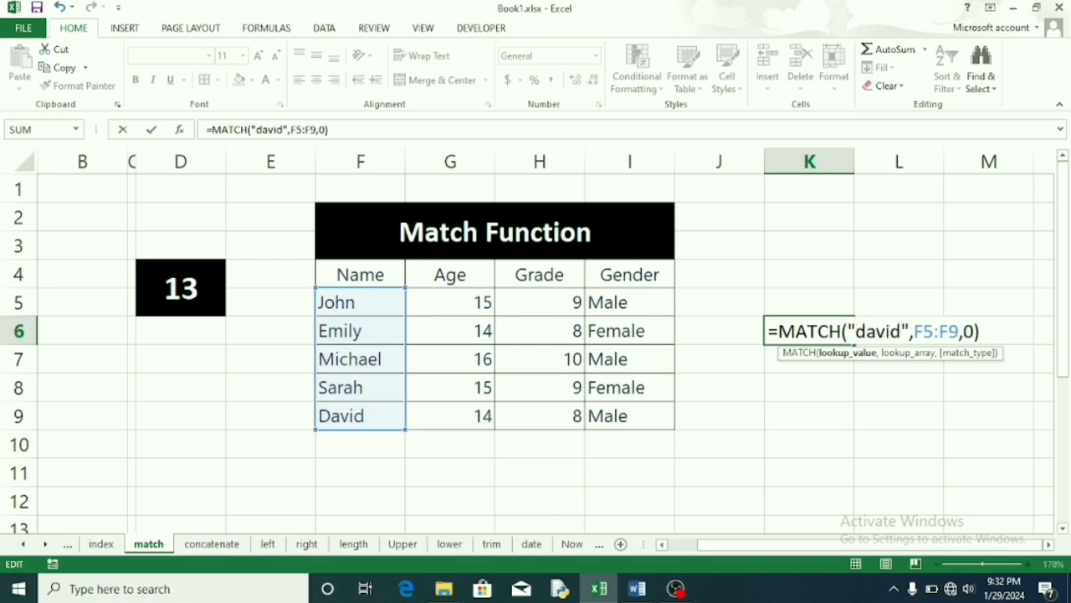
pyautogui.press('Return')
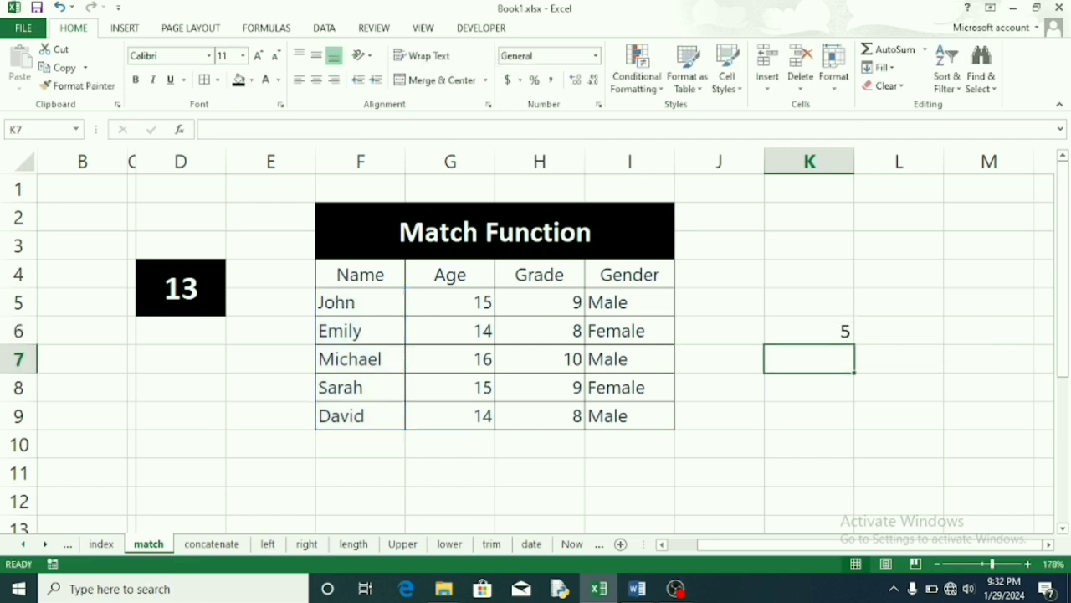
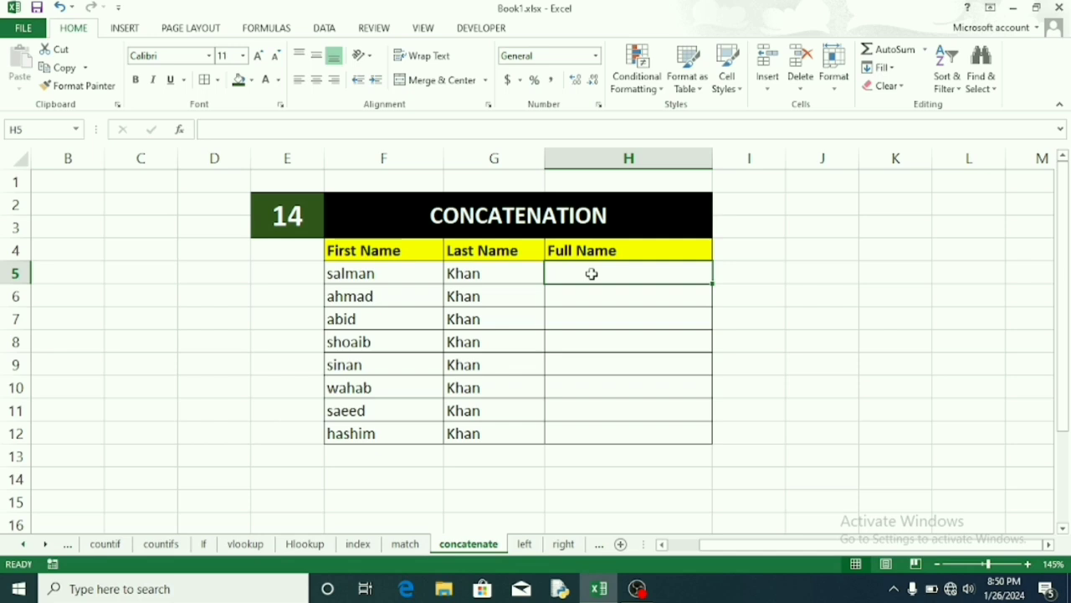
# - Enter =concatenate(F5,G5) in H5 to join the first and last name under Full Name
pyautogui.write('=concat')
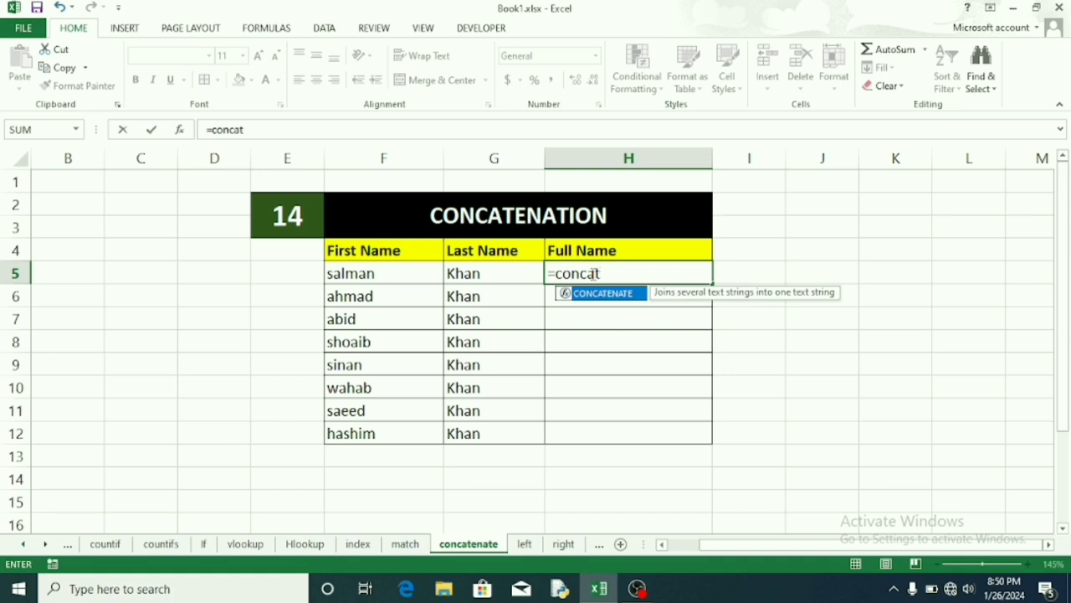
pyautogui.write('enate')
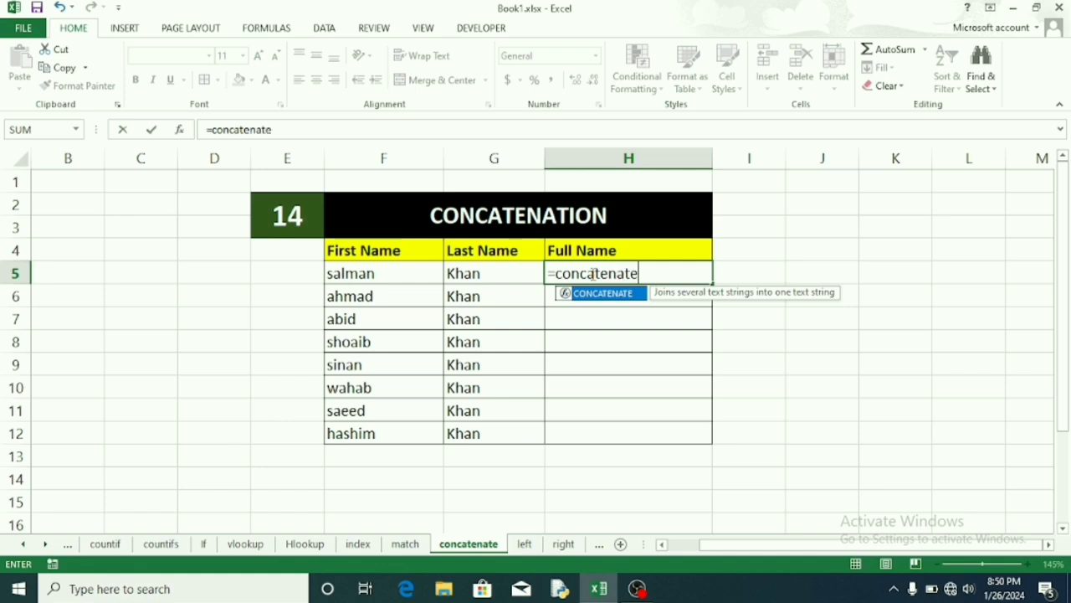
pyautogui.write('(')
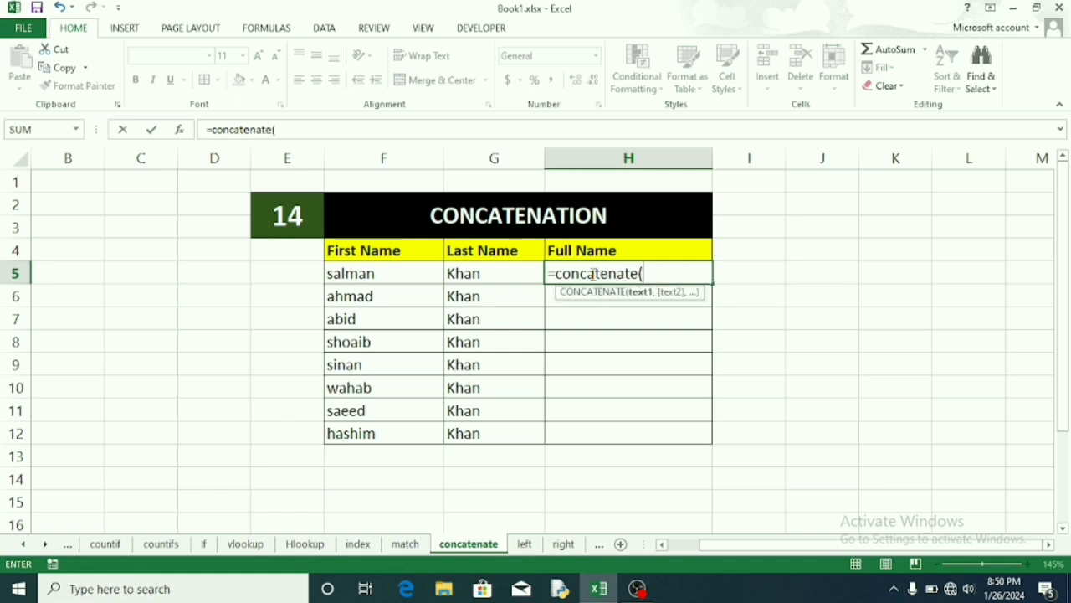
pyautogui.click(399, 275)
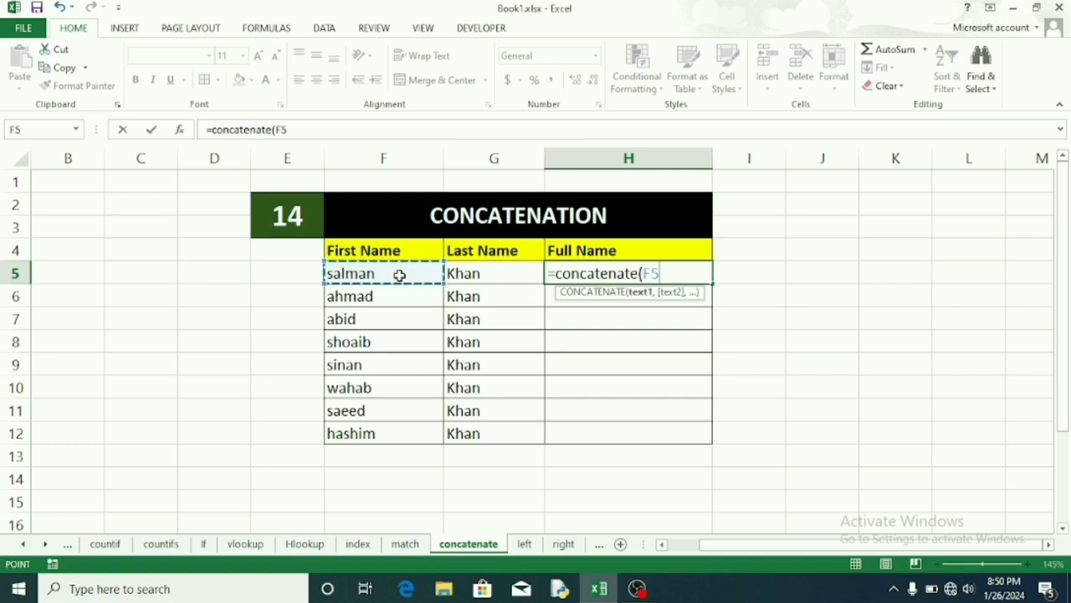
pyautogui.write(',')
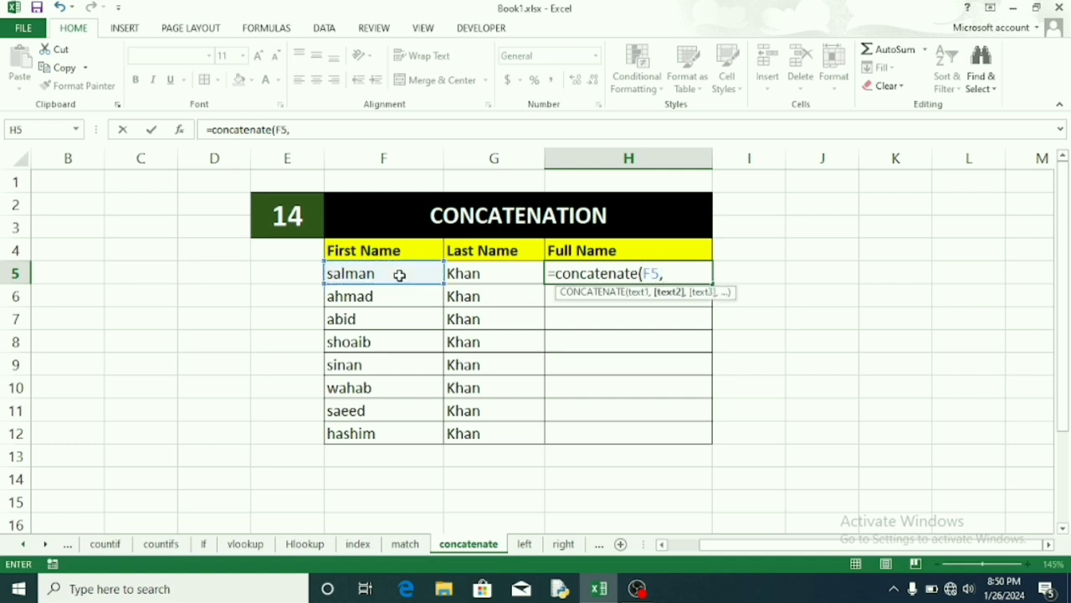
pyautogui.click(510, 273)
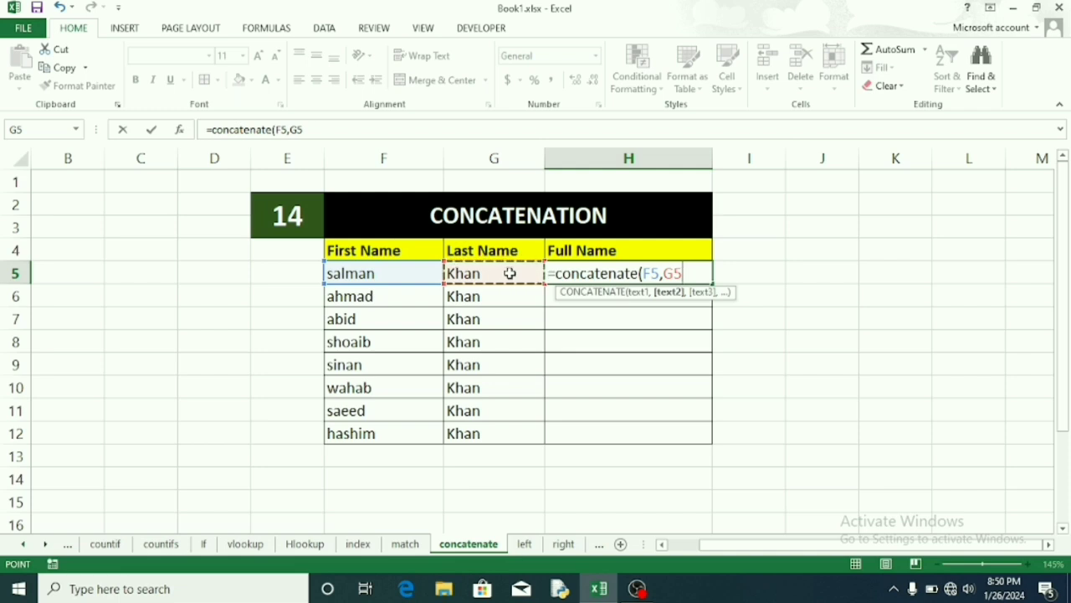
pyautogui.write(')')
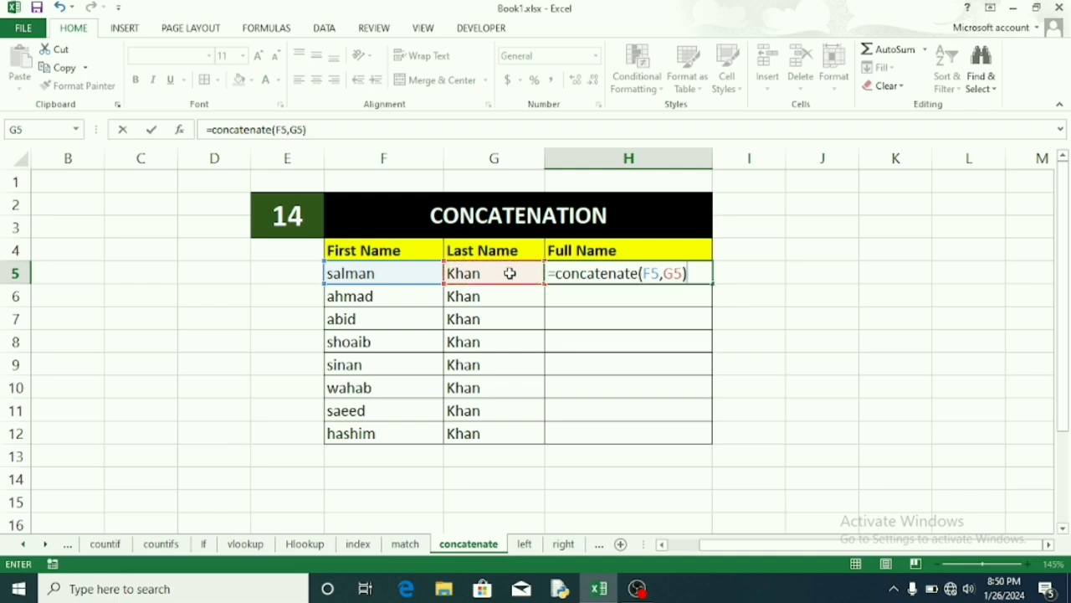
pyautogui.press('Return')
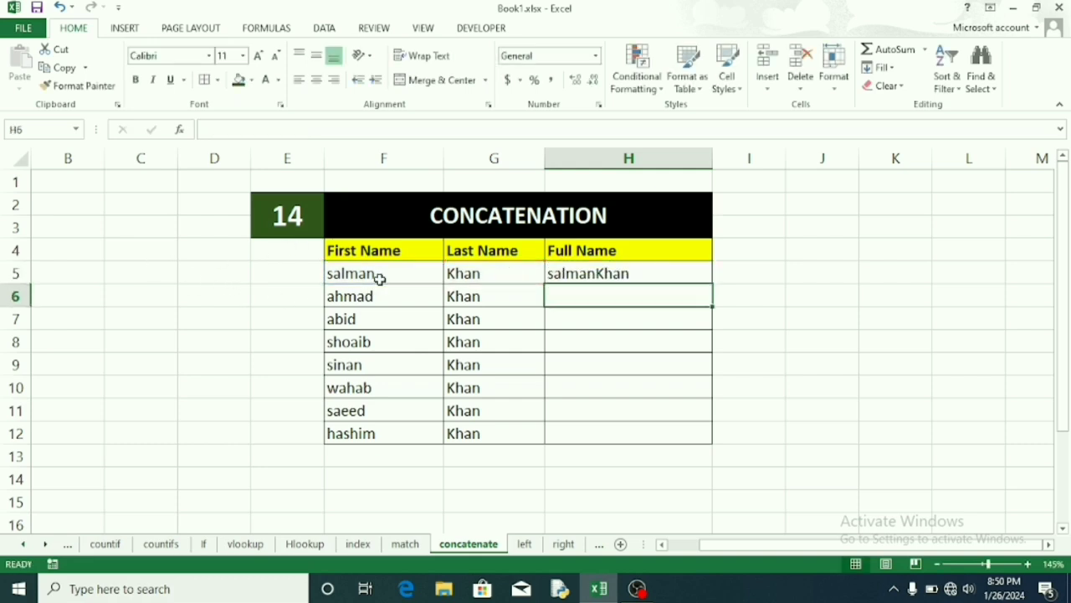
# - Fill the CONCATENATE formula from H5 down the Full Name column through H12
pyautogui.click(688, 275)
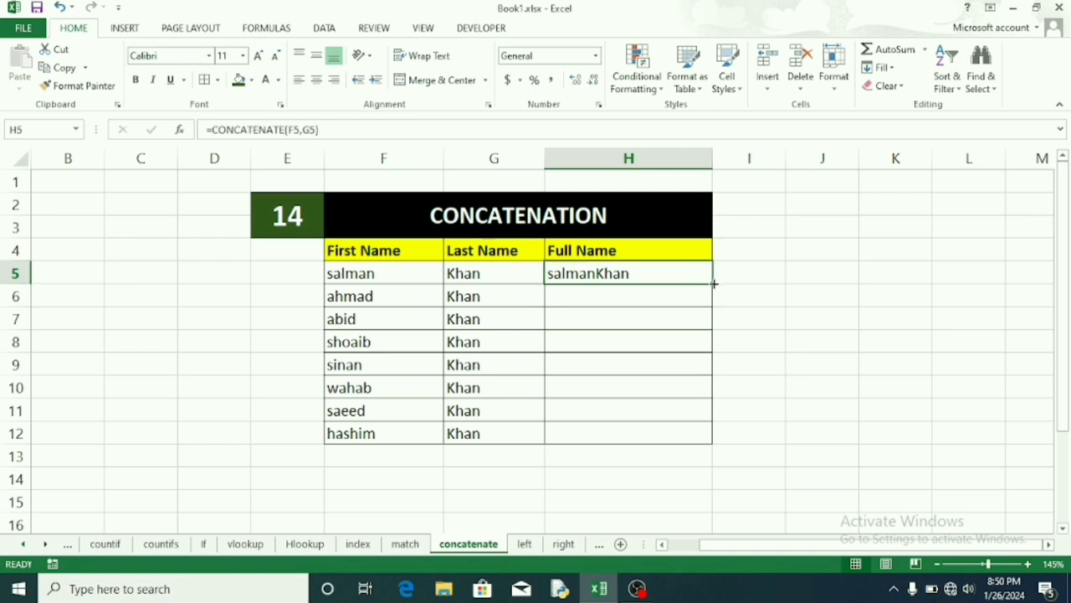
pyautogui.moveTo(713, 284); pyautogui.dragTo(693, 453)
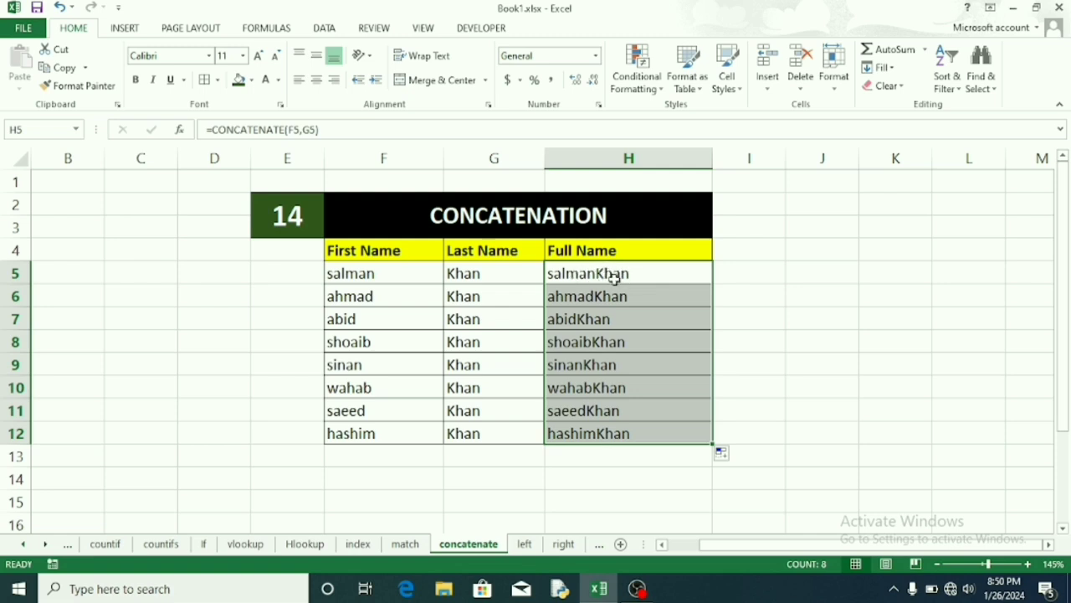
# - Change the H5 formula to =CONCATENATE(F5," ",G5) so spaces separate the names, and fill it down through H12
pyautogui.doubleClick(655, 269)
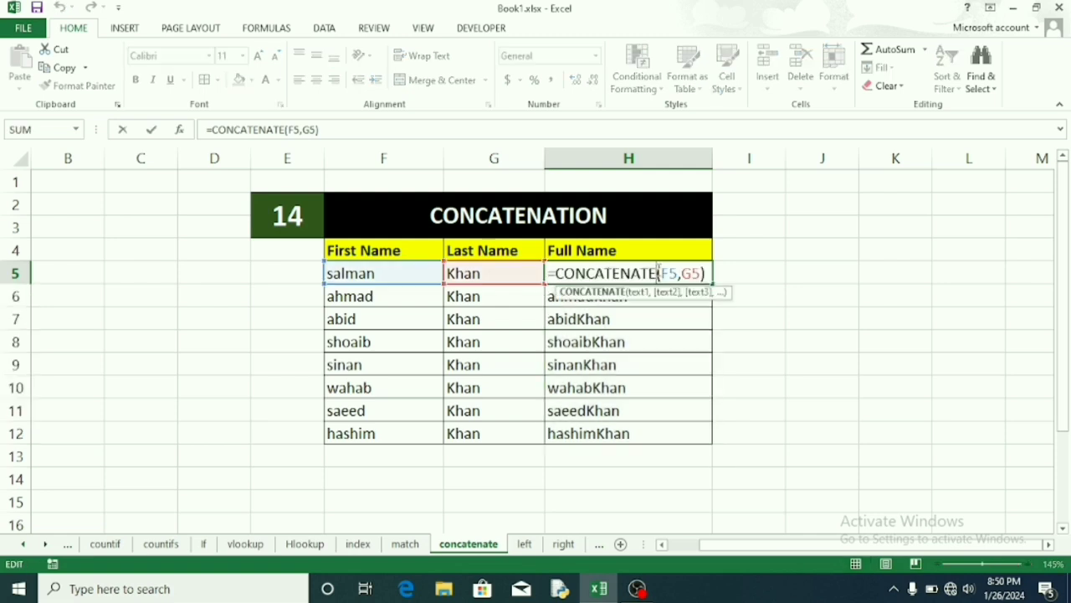
pyautogui.click(683, 273)
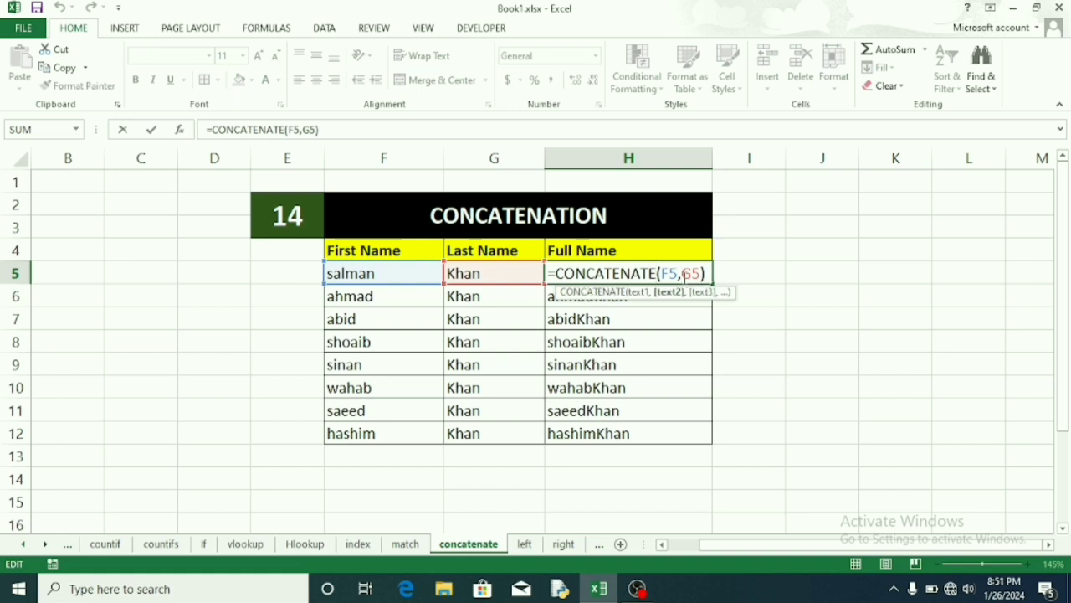
pyautogui.write('""')
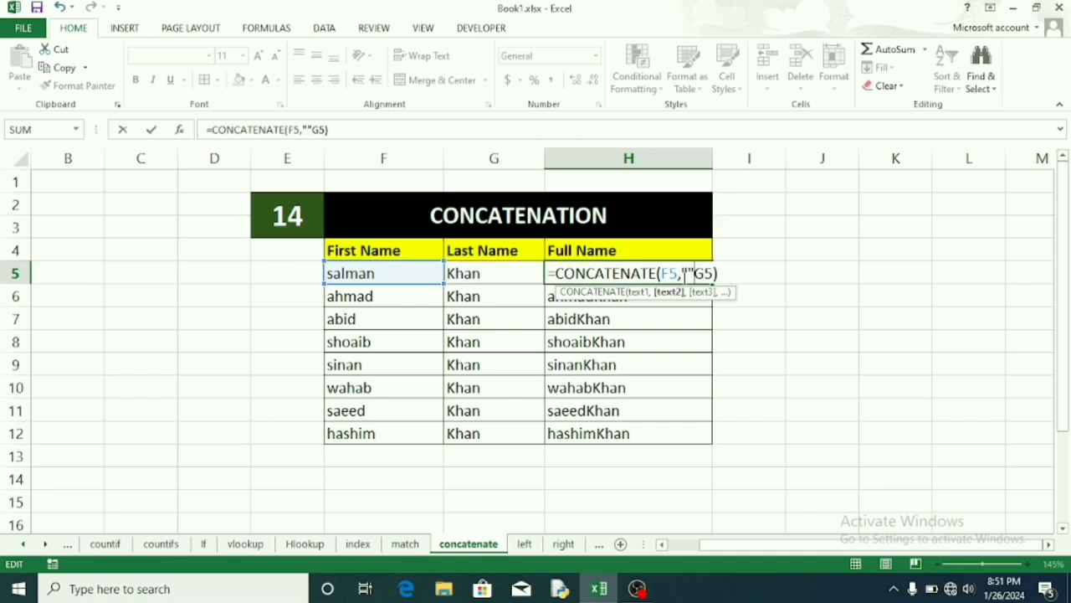
pyautogui.write(',')
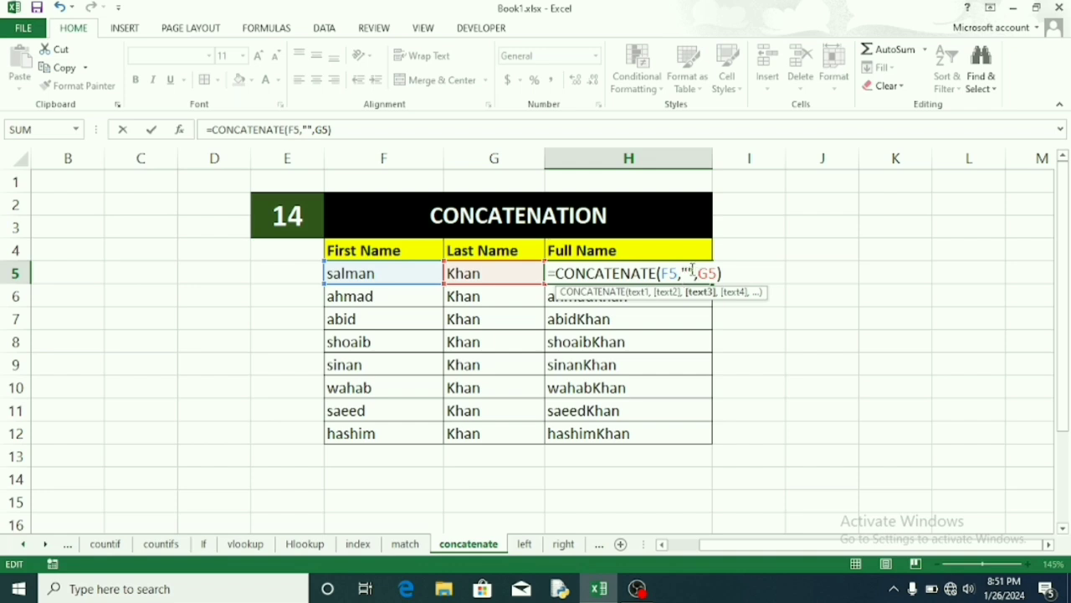
pyautogui.click(689, 273)
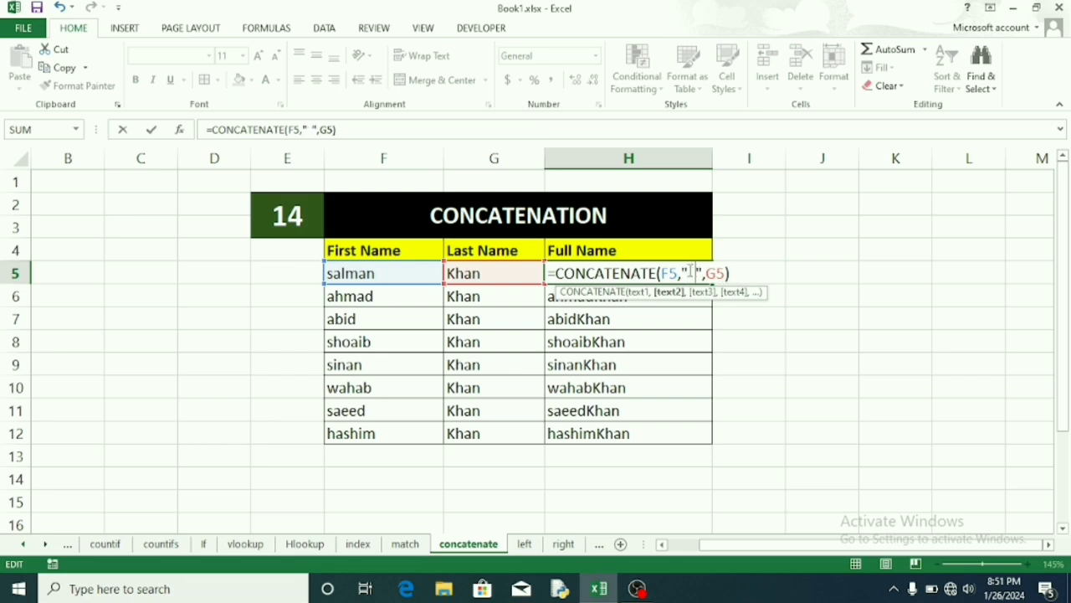
pyautogui.click(740, 271)
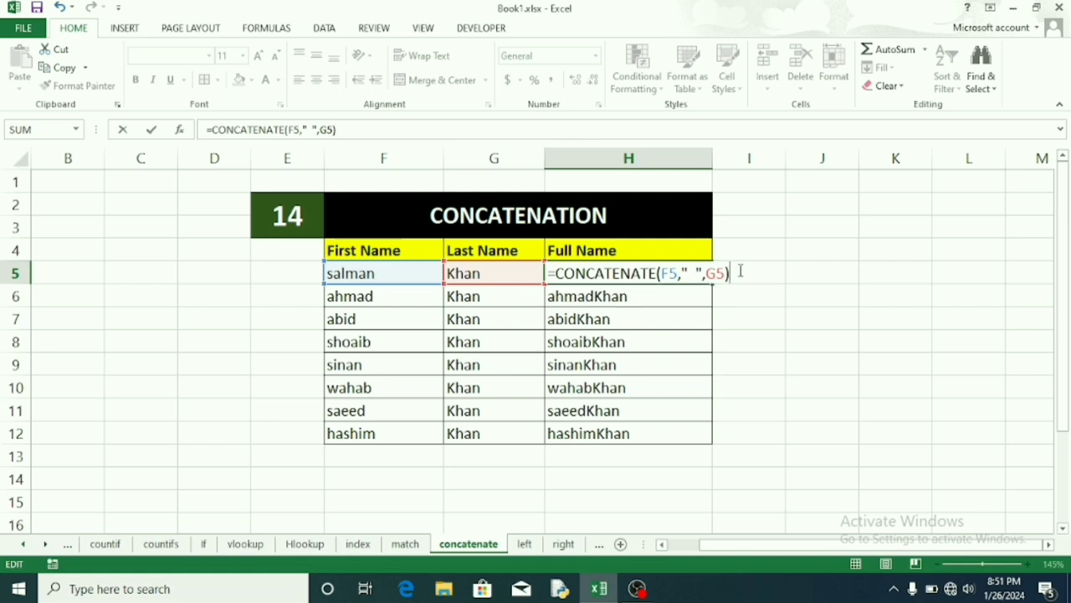
pyautogui.press('Return')
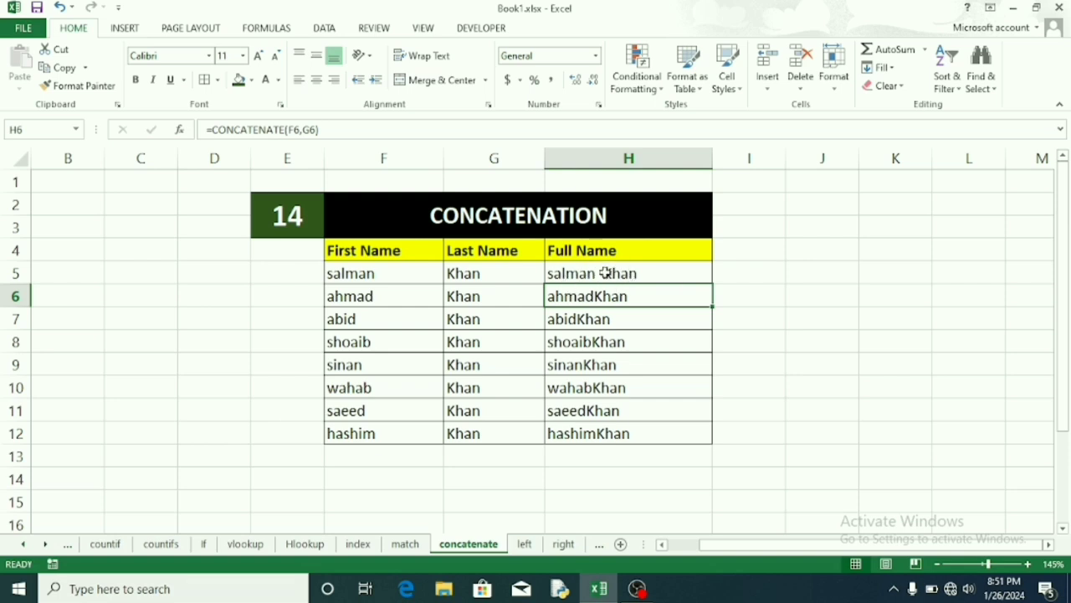
pyautogui.click(661, 273)
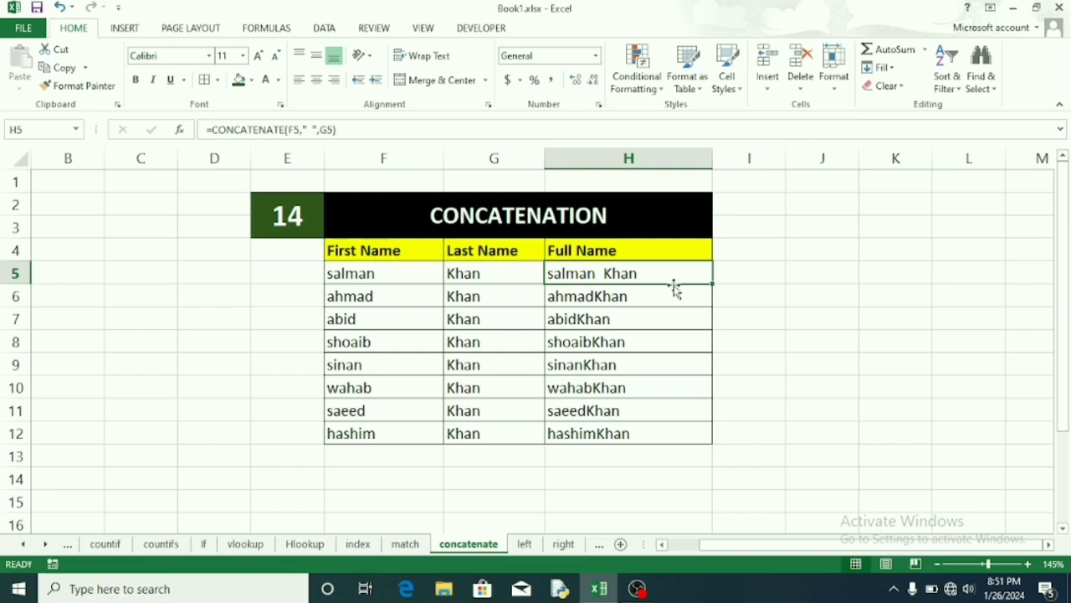
pyautogui.moveTo(712, 285); pyautogui.dragTo(694, 442)
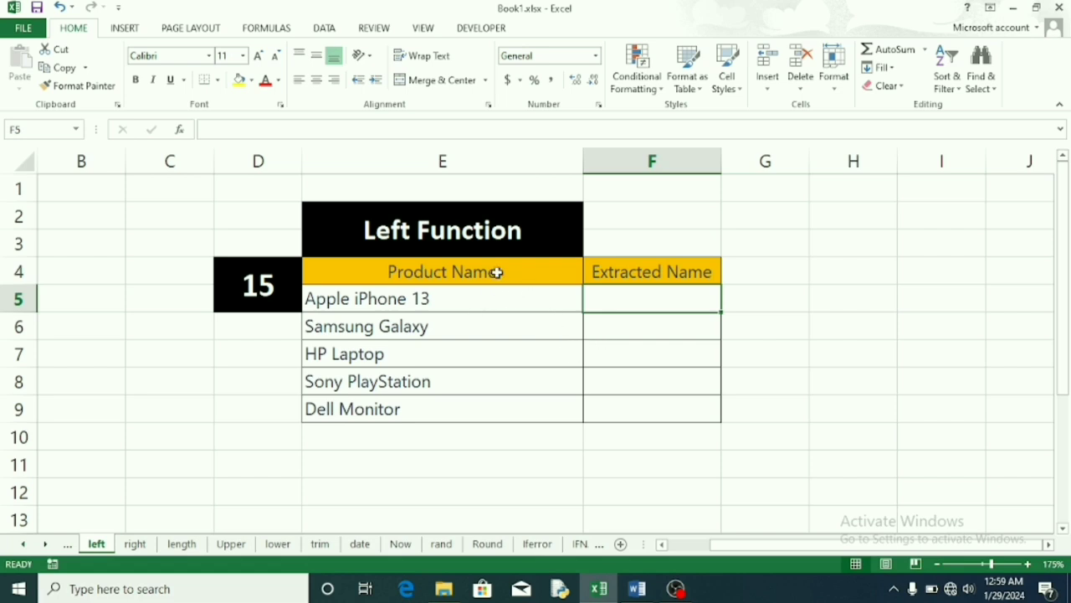
# - On the left sheet, enter =left(E5,5) in F5 under Extracted Name and fill it down through F9
pyautogui.write('=left(E5,5')
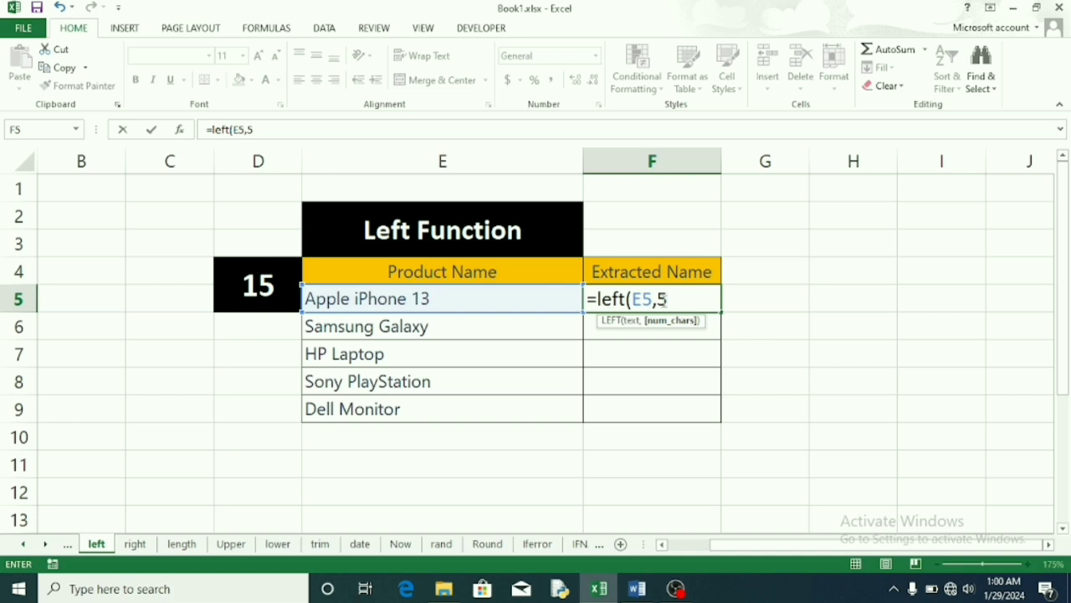
pyautogui.write(')')
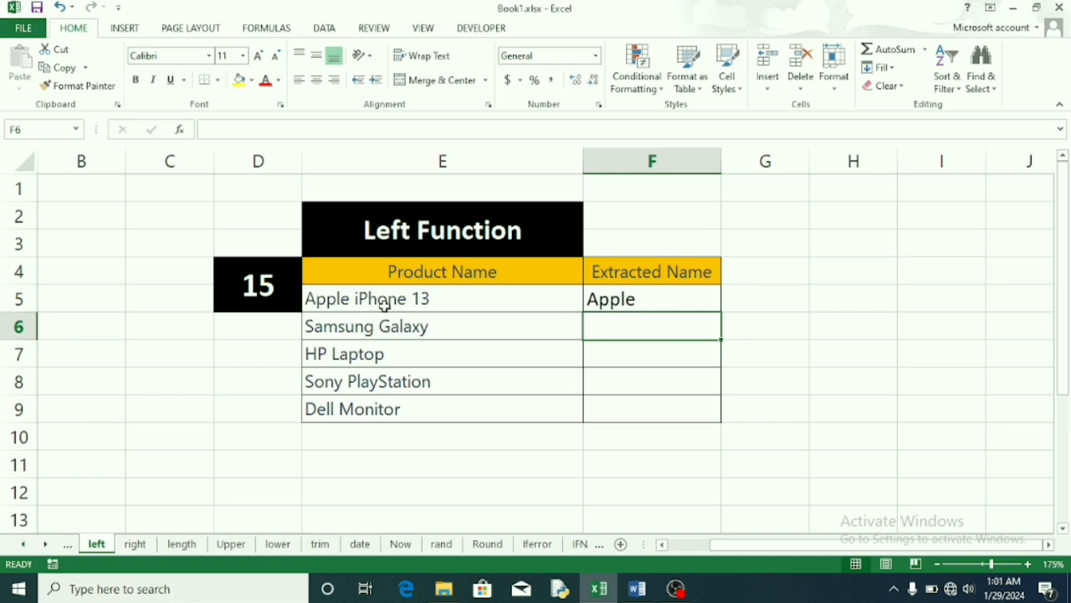
pyautogui.click(672, 303)
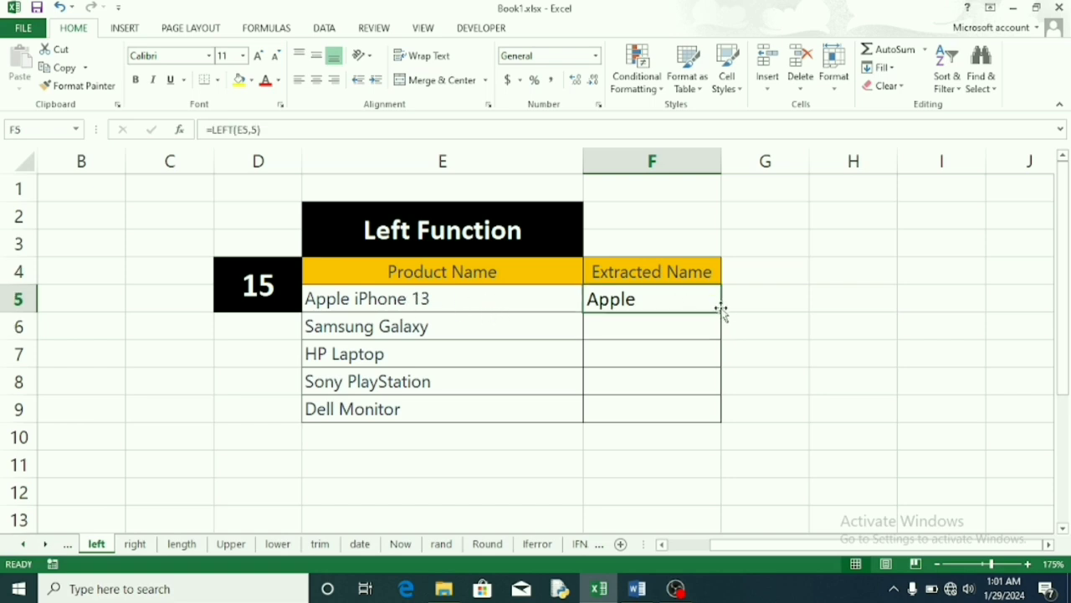
pyautogui.moveTo(721, 310); pyautogui.dragTo(686, 413)
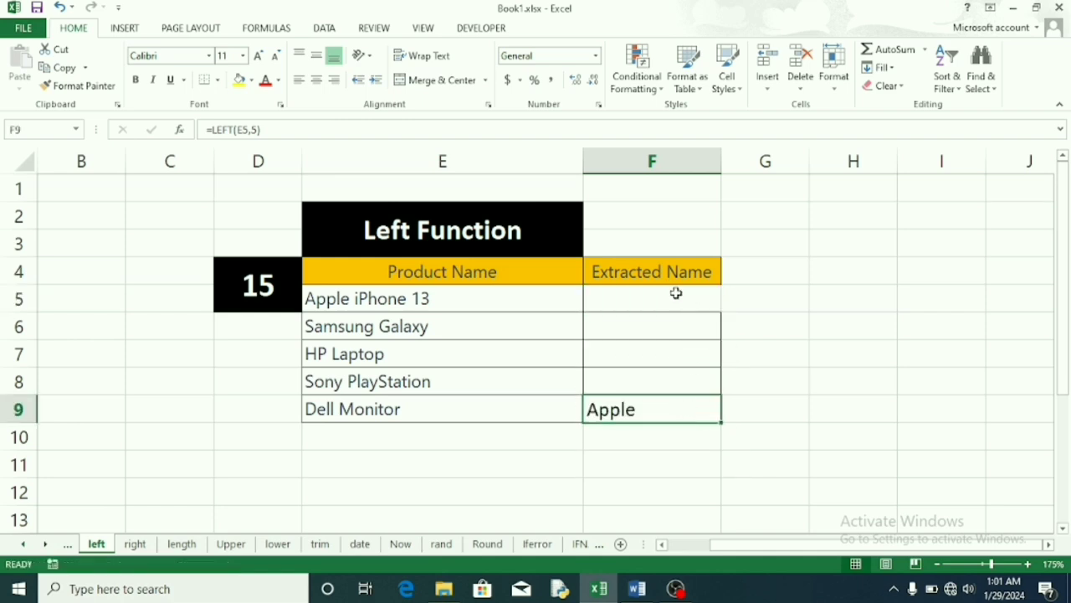
pyautogui.hotkey('ctrl', 'z')
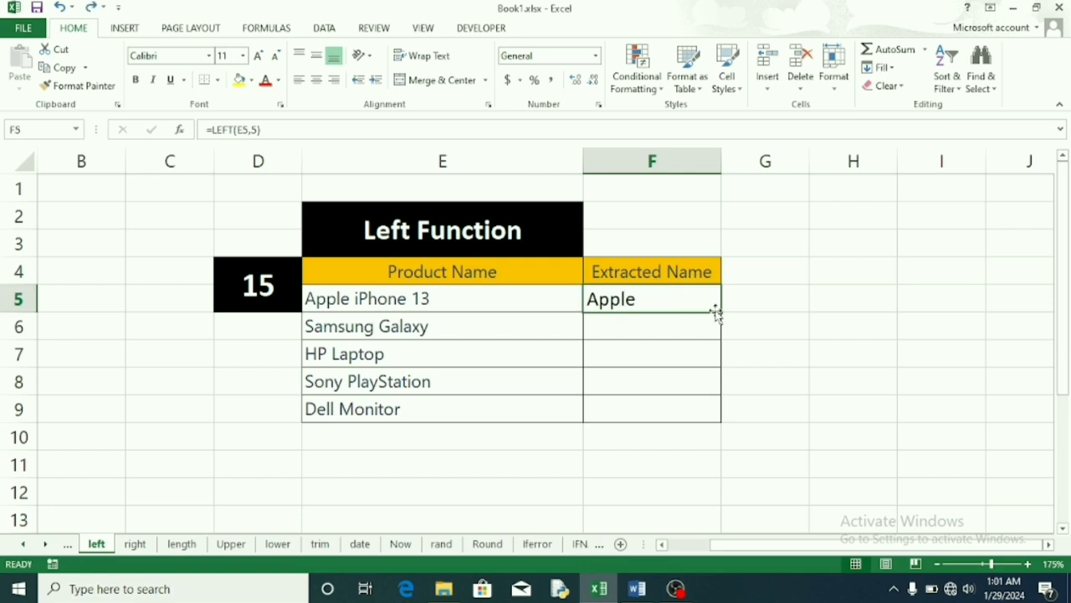
pyautogui.moveTo(722, 313); pyautogui.dragTo(693, 411)
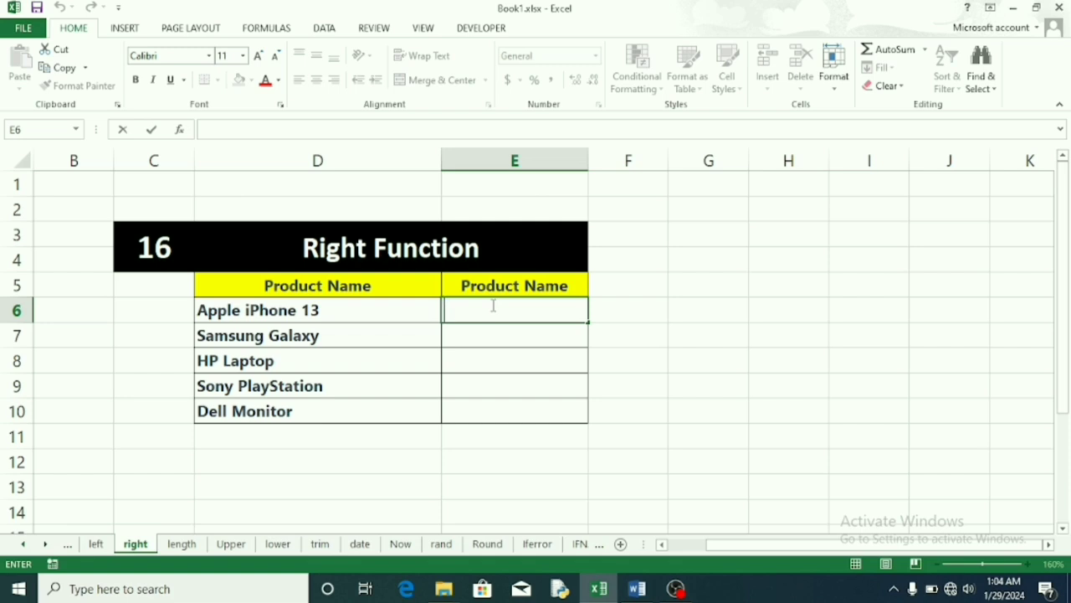
# - On the right sheet, enter =right(D6,5) in E6 to extract the last five characters, and fill it down through E10
pyautogui.write('=')
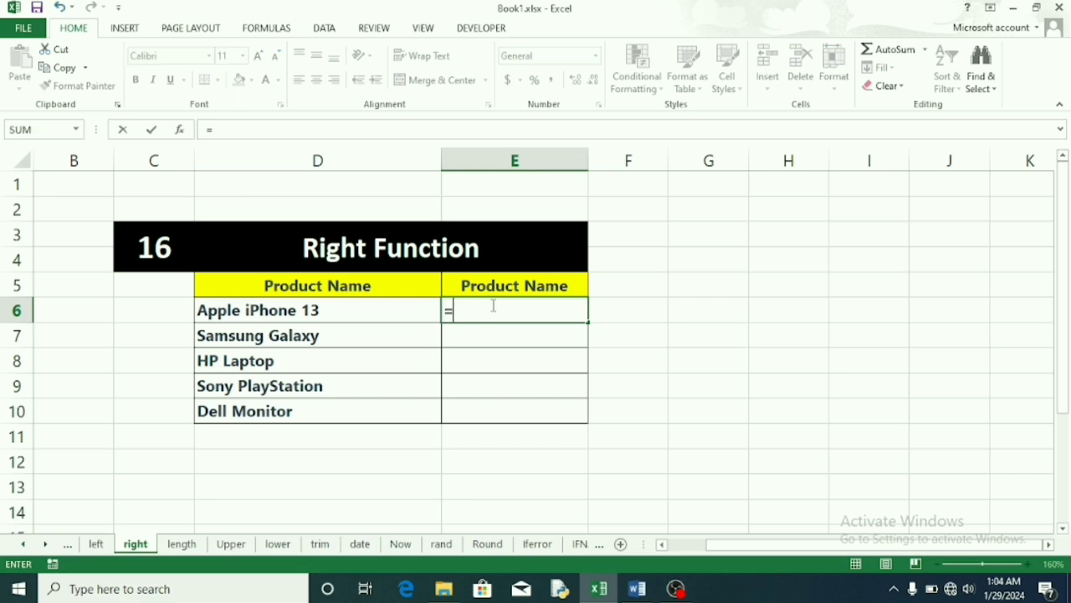
pyautogui.write('right')
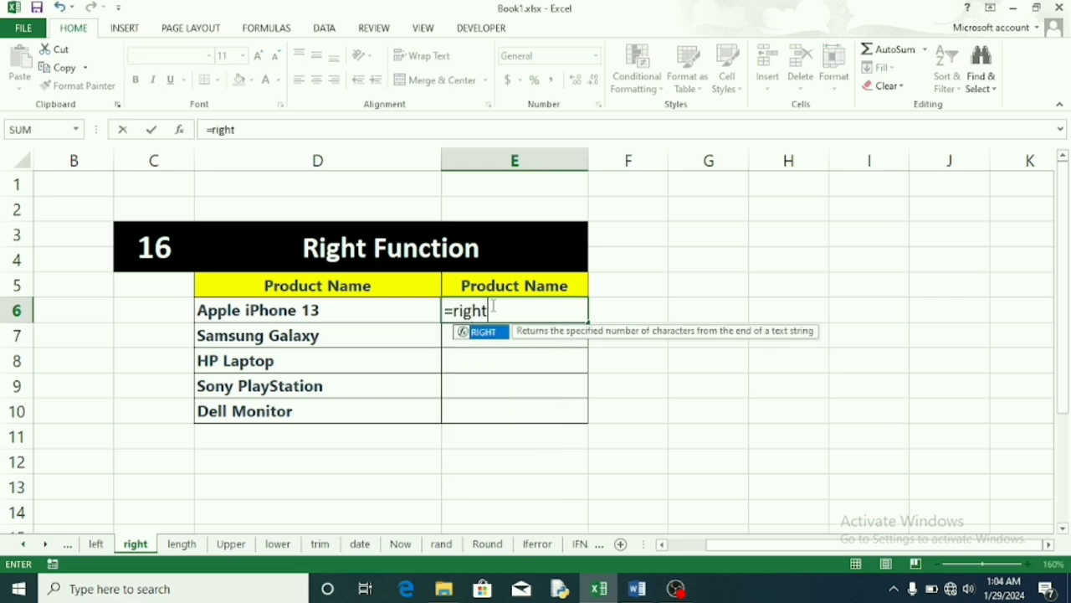
pyautogui.write('(')
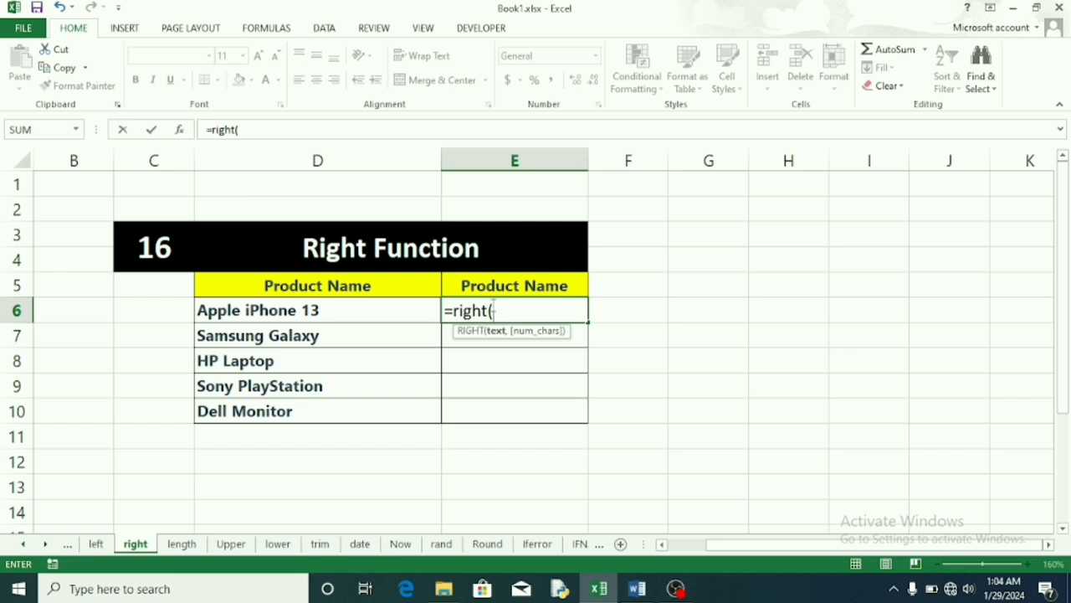
pyautogui.click(374, 307)
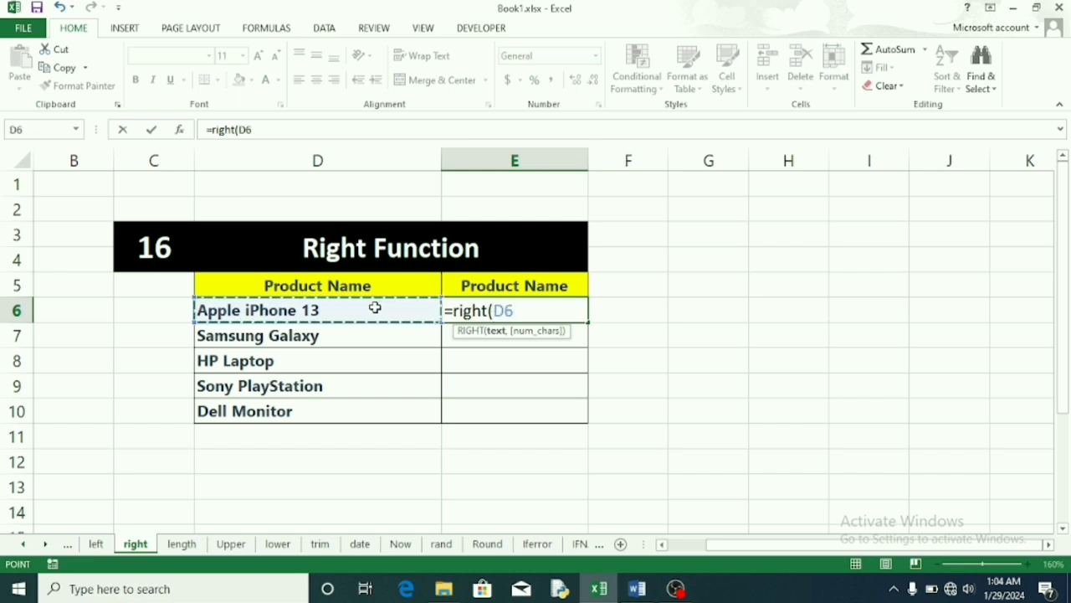
pyautogui.write(',')
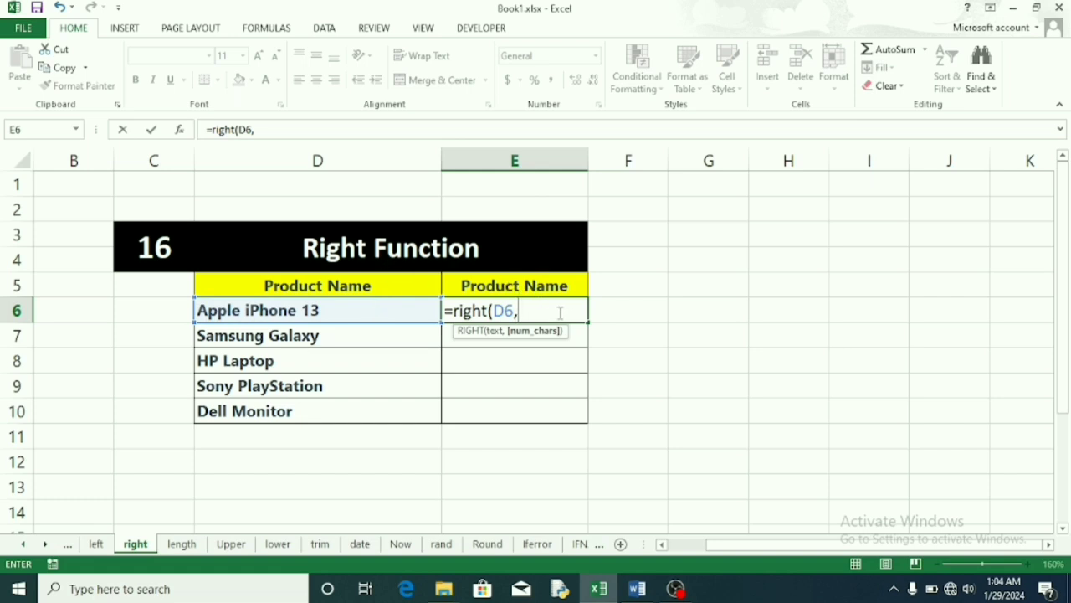
pyautogui.write('5)')
pyautogui.press('Return')
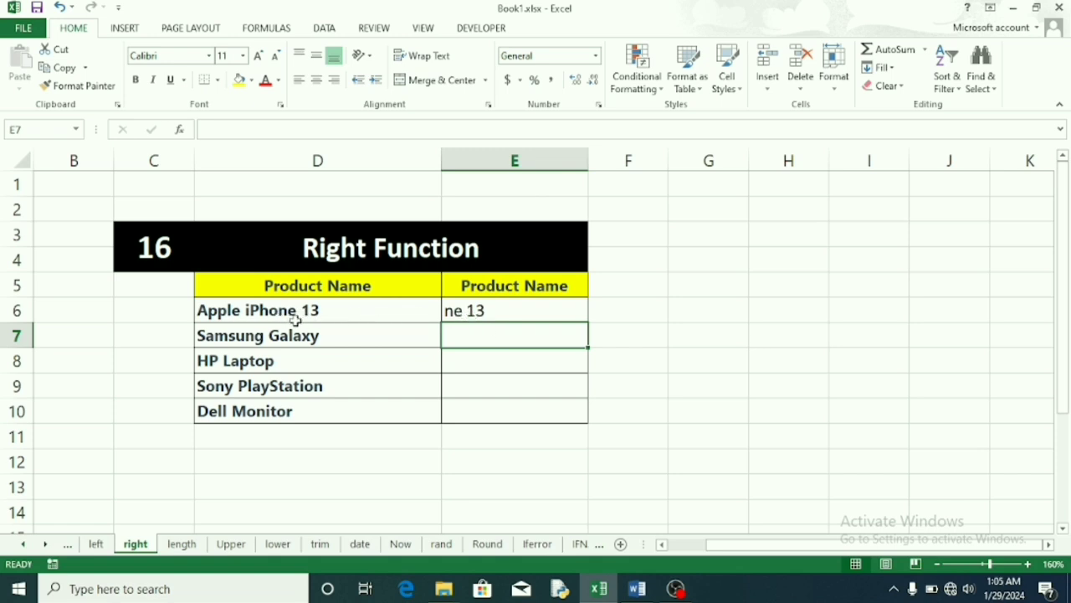
pyautogui.click(502, 314)
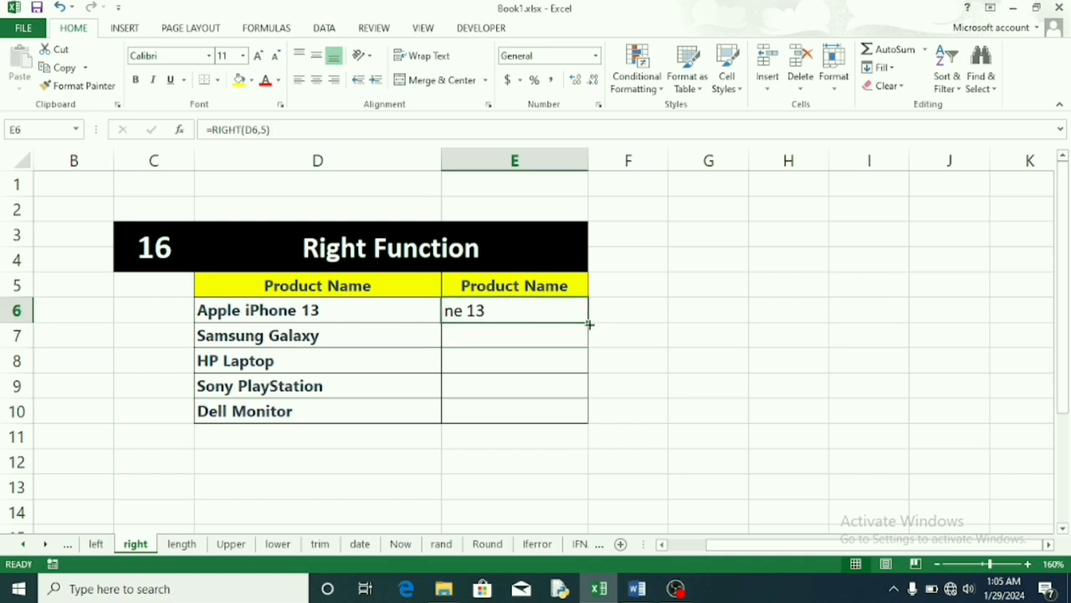
pyautogui.moveTo(586, 325); pyautogui.dragTo(574, 413)
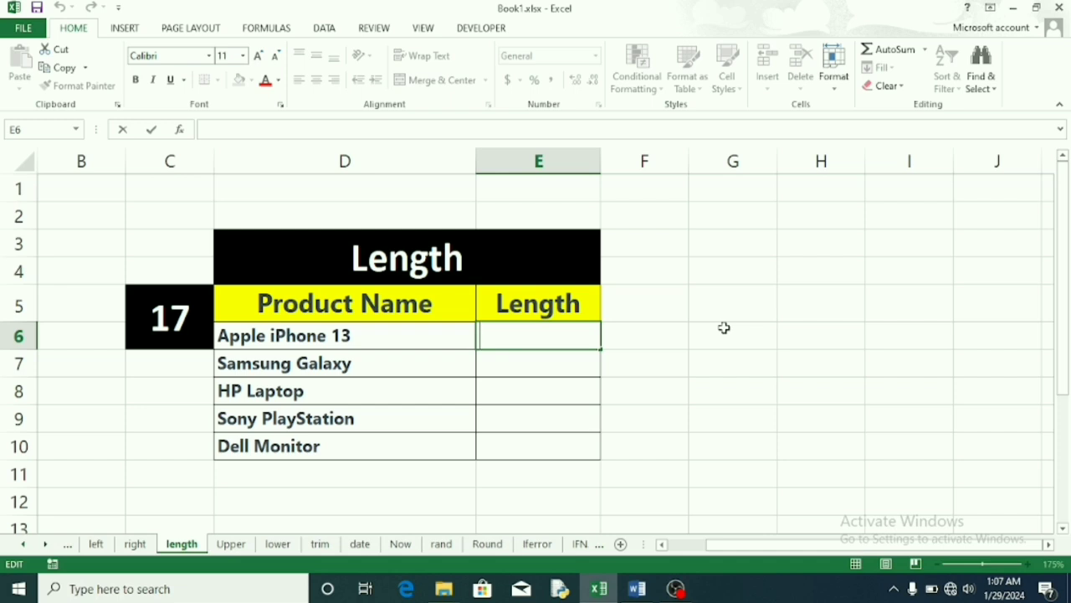
# - On the length sheet, enter =len(D6) in E6 to count the product name's characters, and fill it down through E10
pyautogui.write('=')
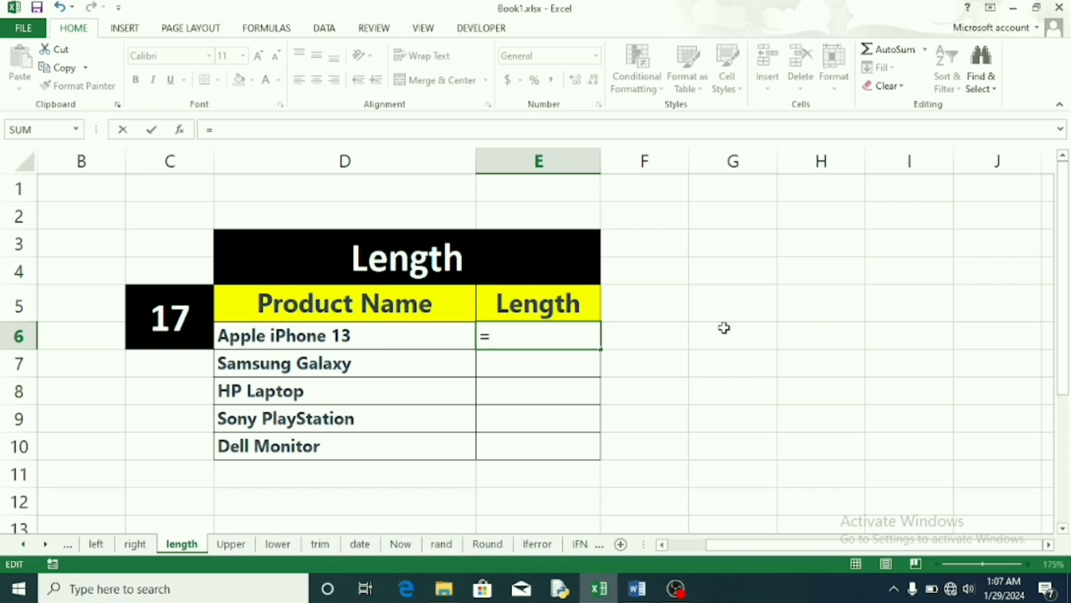
pyautogui.write('len')
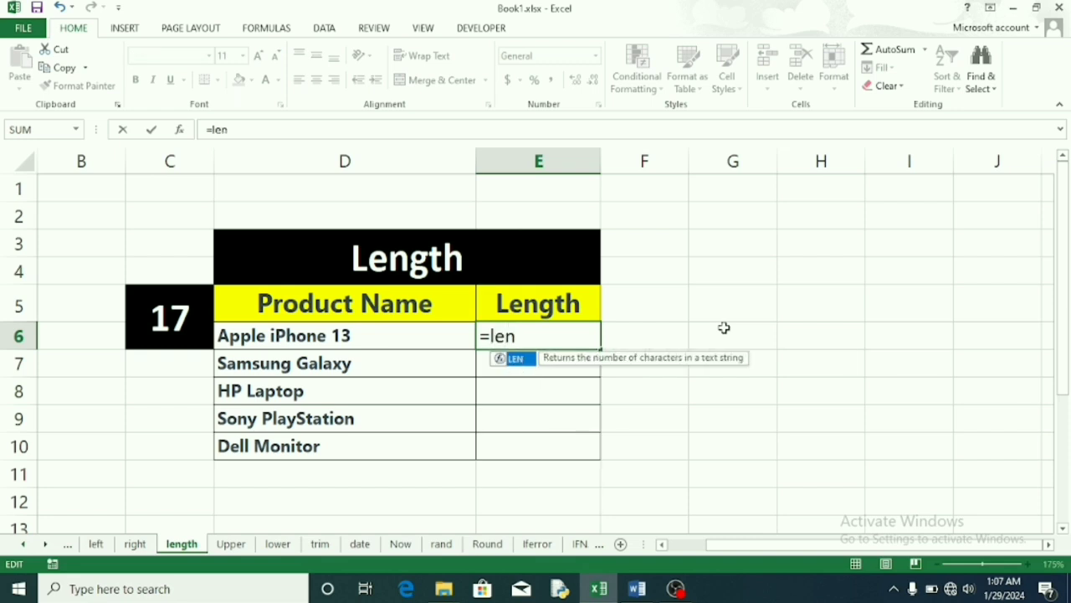
pyautogui.write('(')
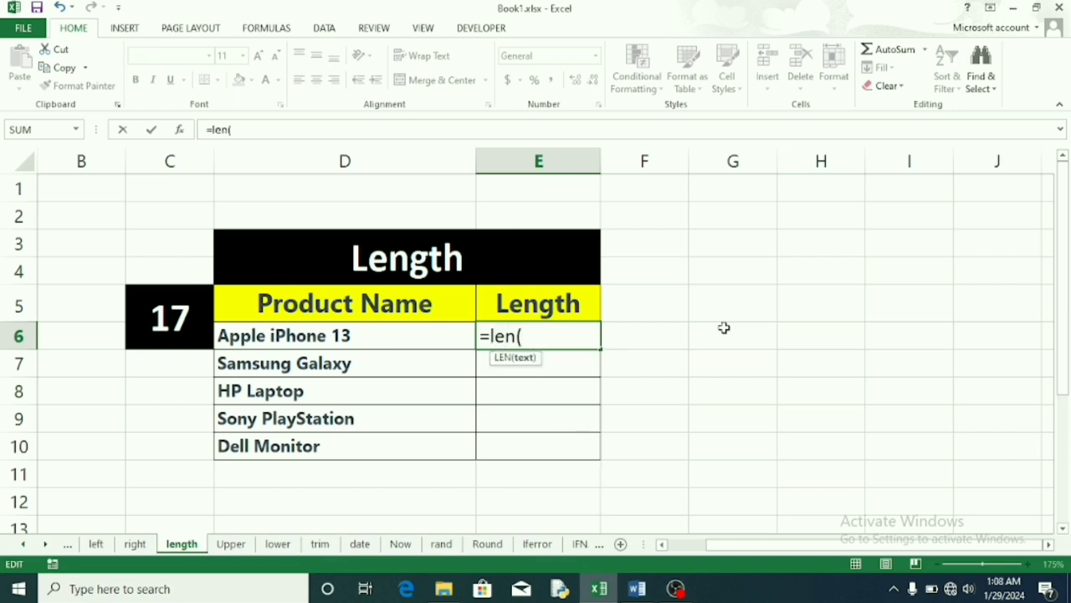
pyautogui.click(411, 339)
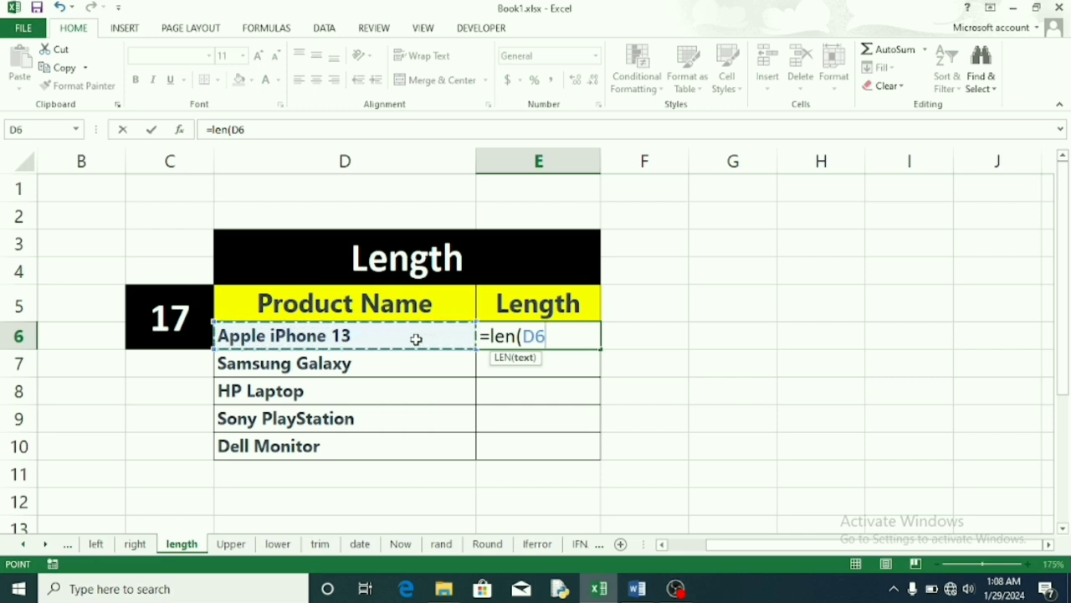
pyautogui.write(')')
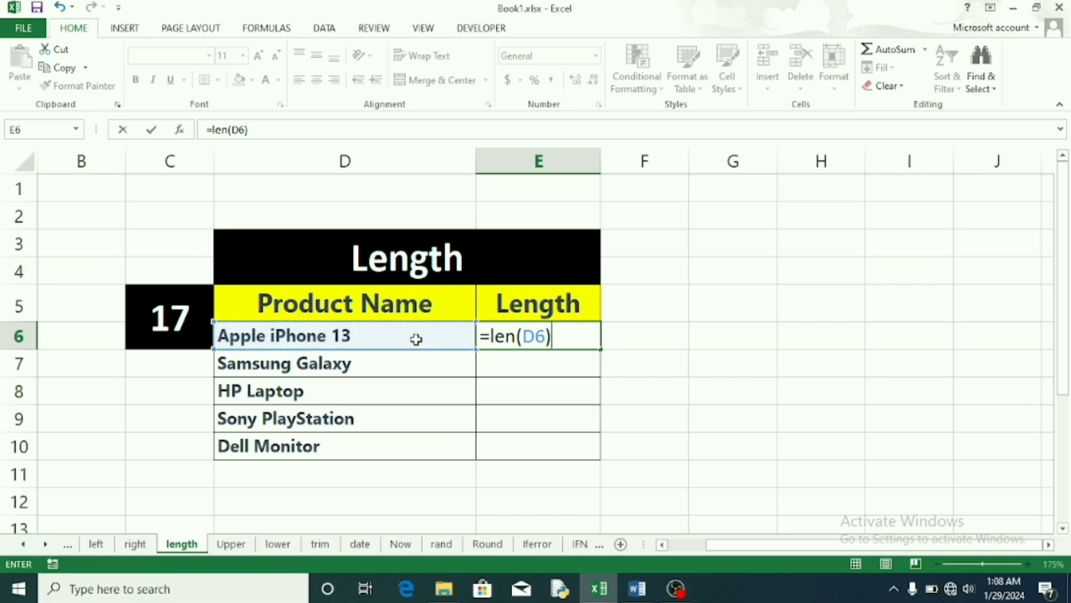
pyautogui.press('Return')
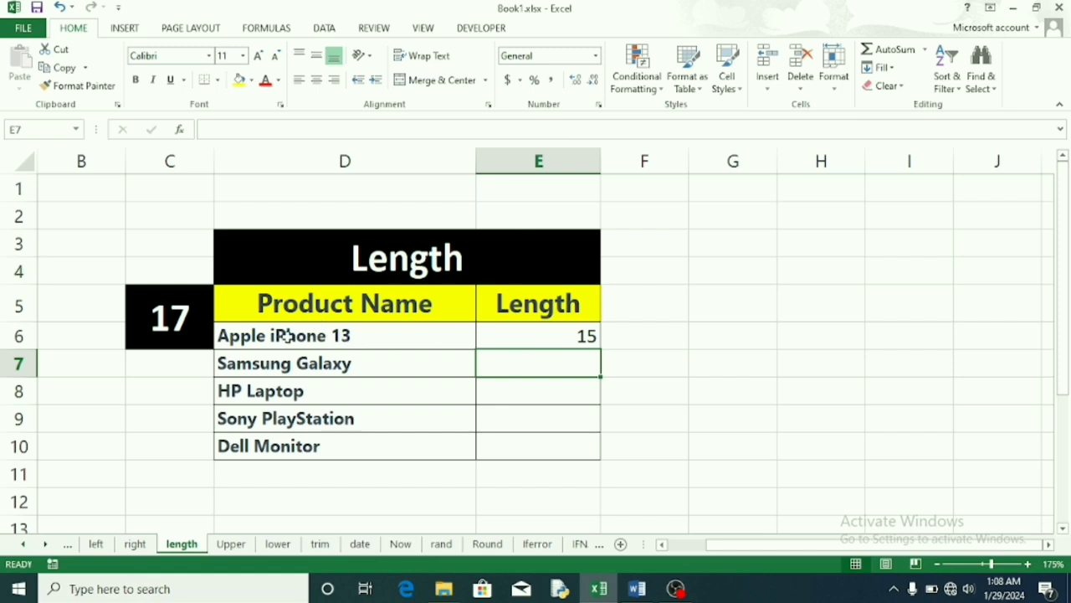
pyautogui.click(499, 336)
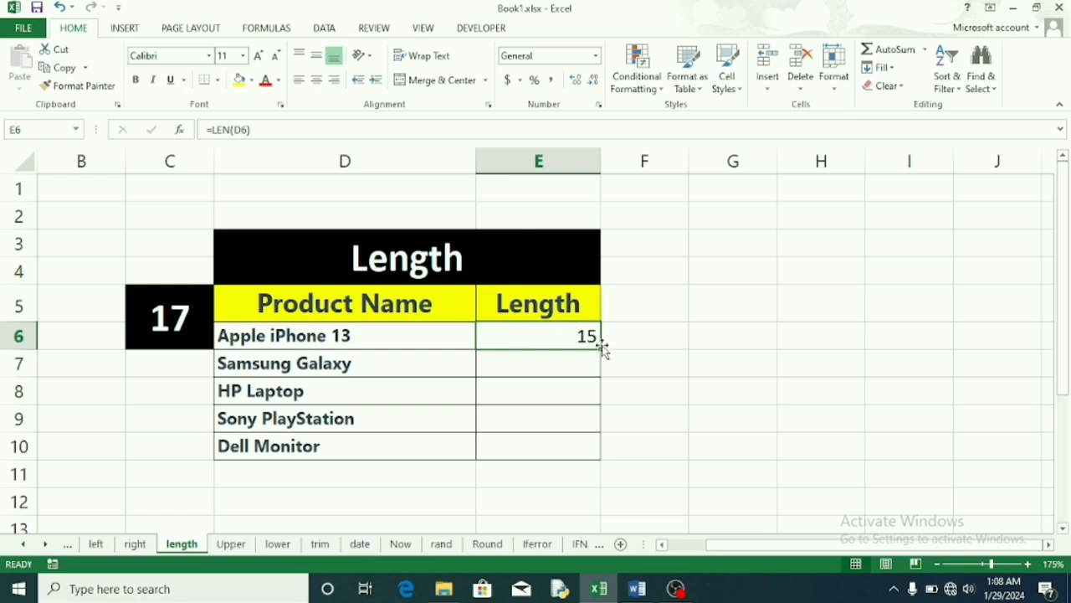
pyautogui.moveTo(599, 349); pyautogui.dragTo(590, 446)
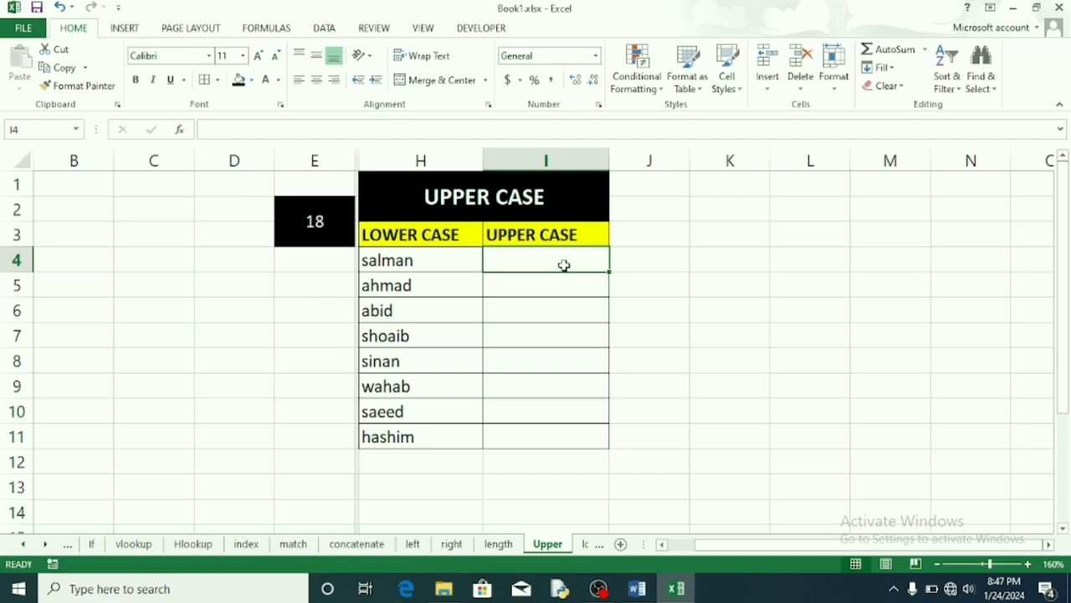
# - On the Upper sheet, enter =UPPER(H4) in I4 and fill it down through I11
pyautogui.doubleClick(565, 265)
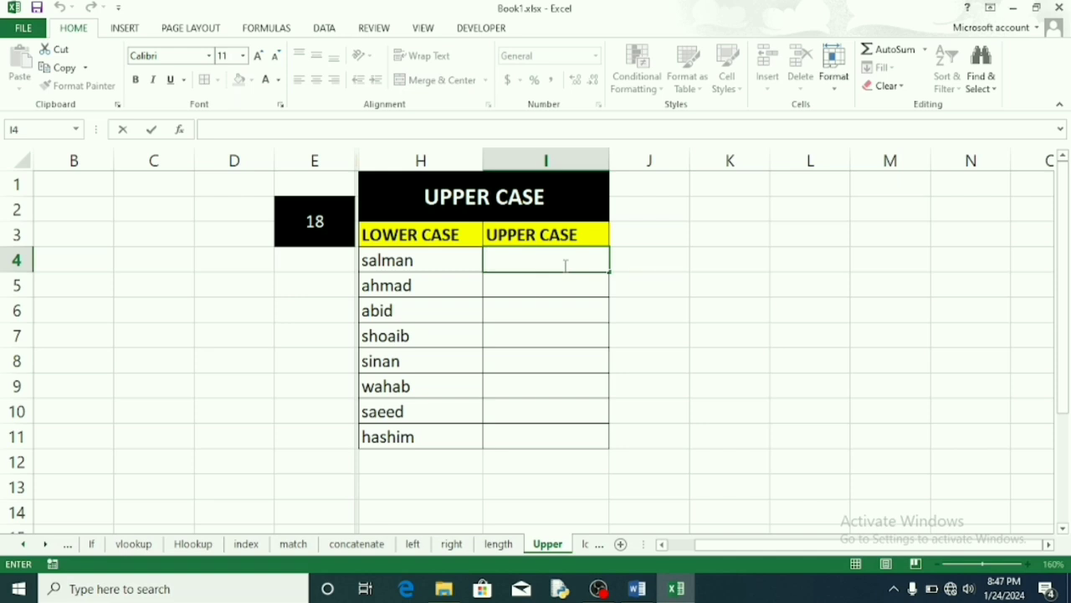
pyautogui.write('=')
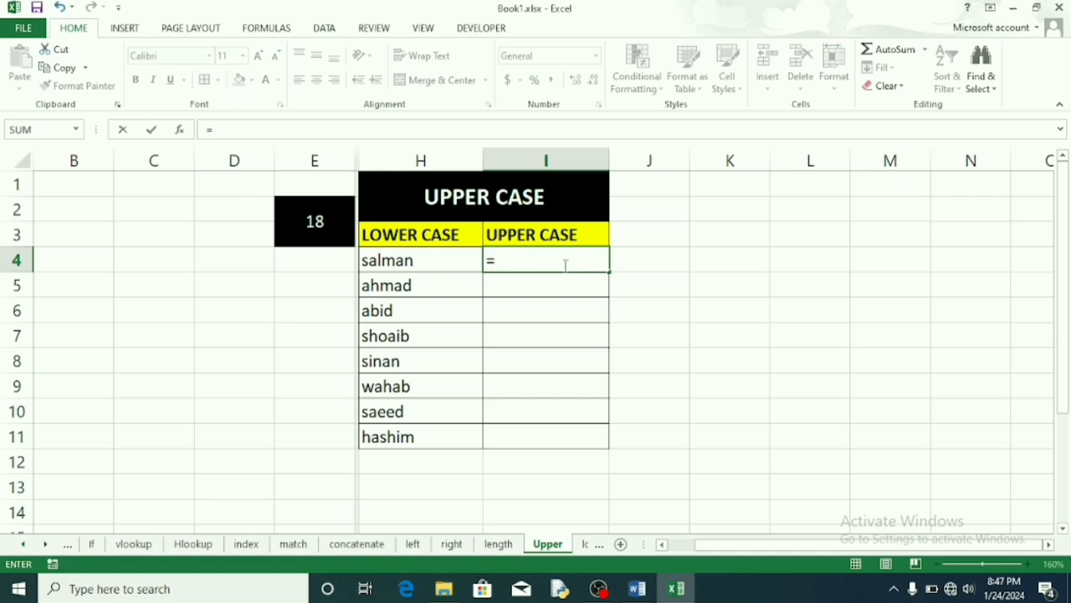
pyautogui.write('UP')
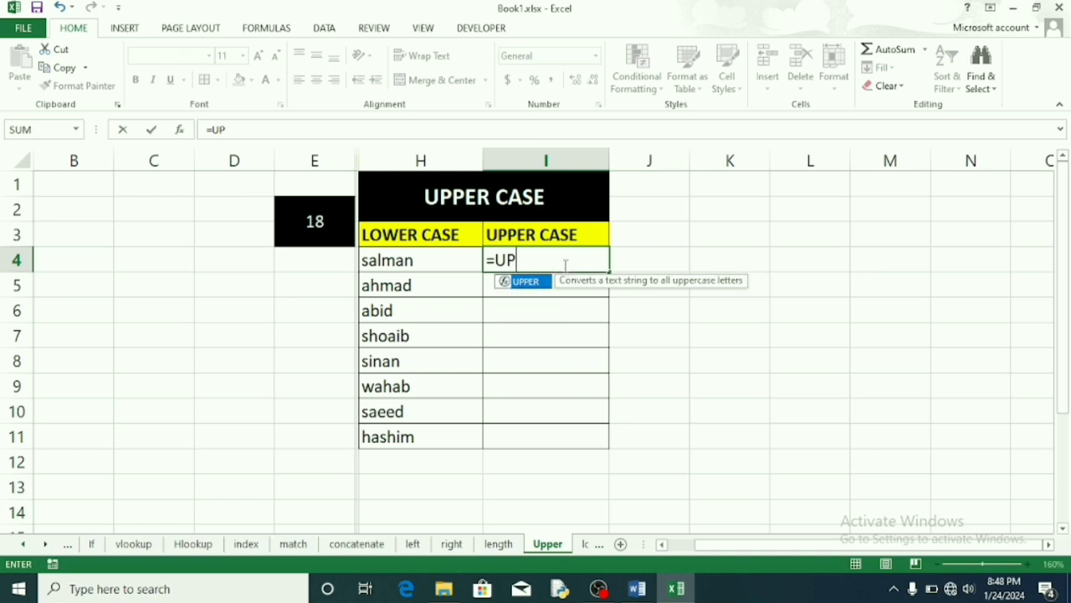
pyautogui.write('PER(')
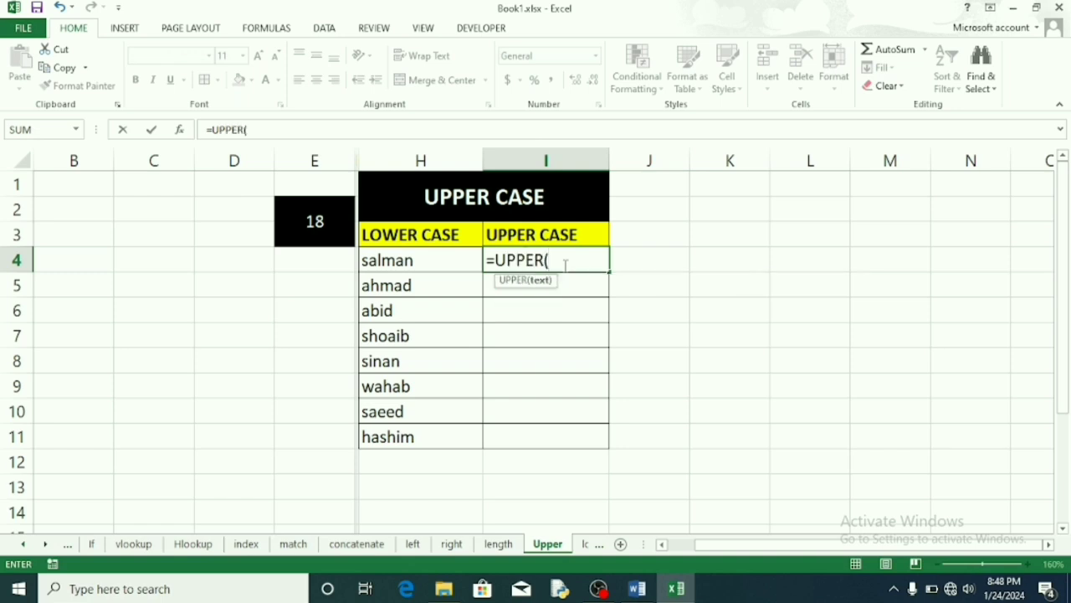
pyautogui.click(391, 260)
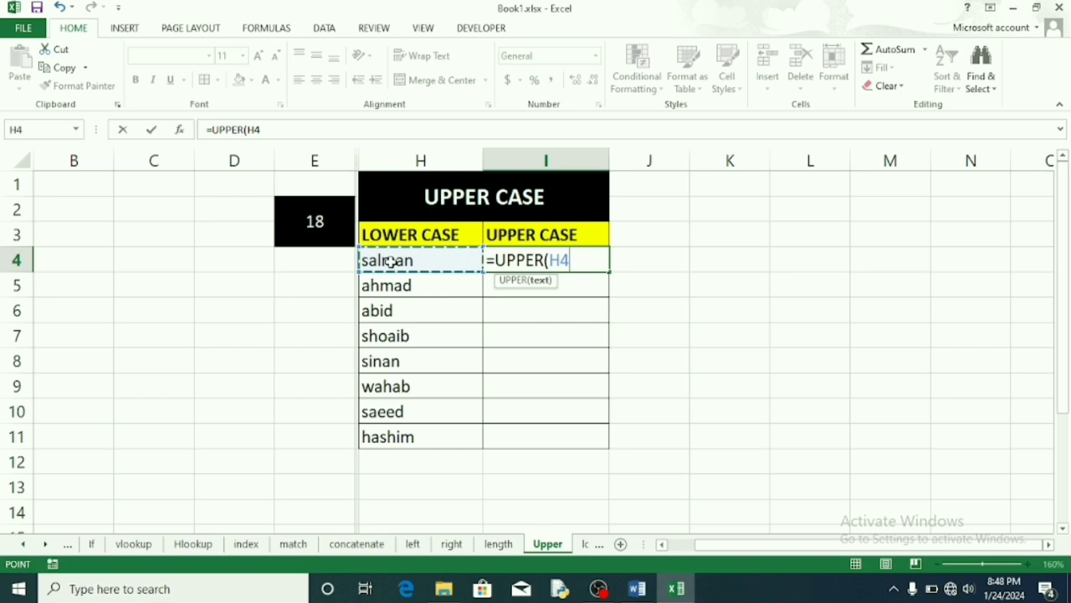
pyautogui.write(')')
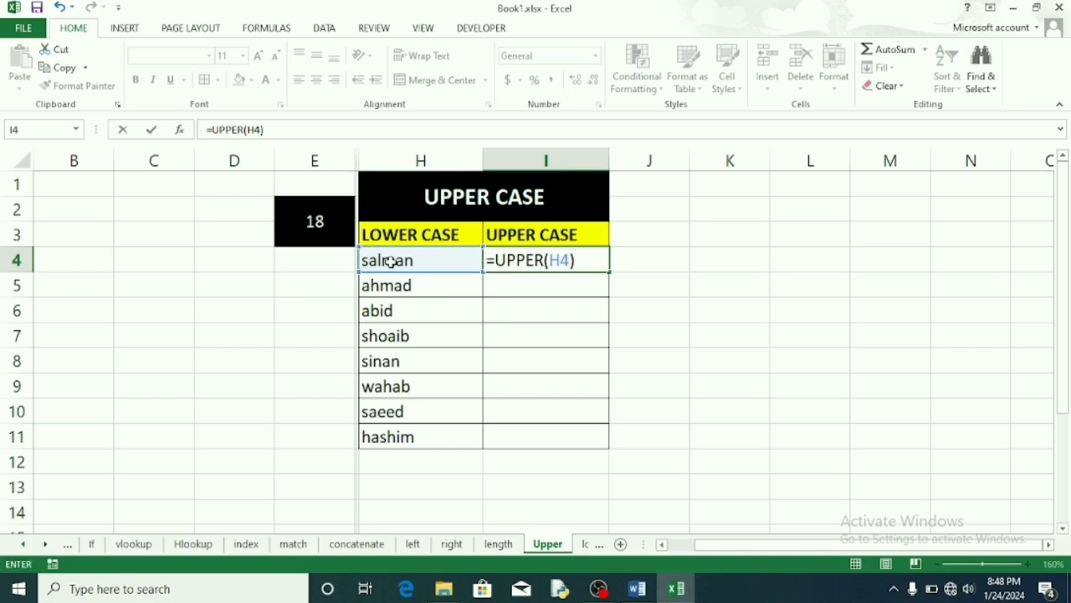
pyautogui.press('Return')
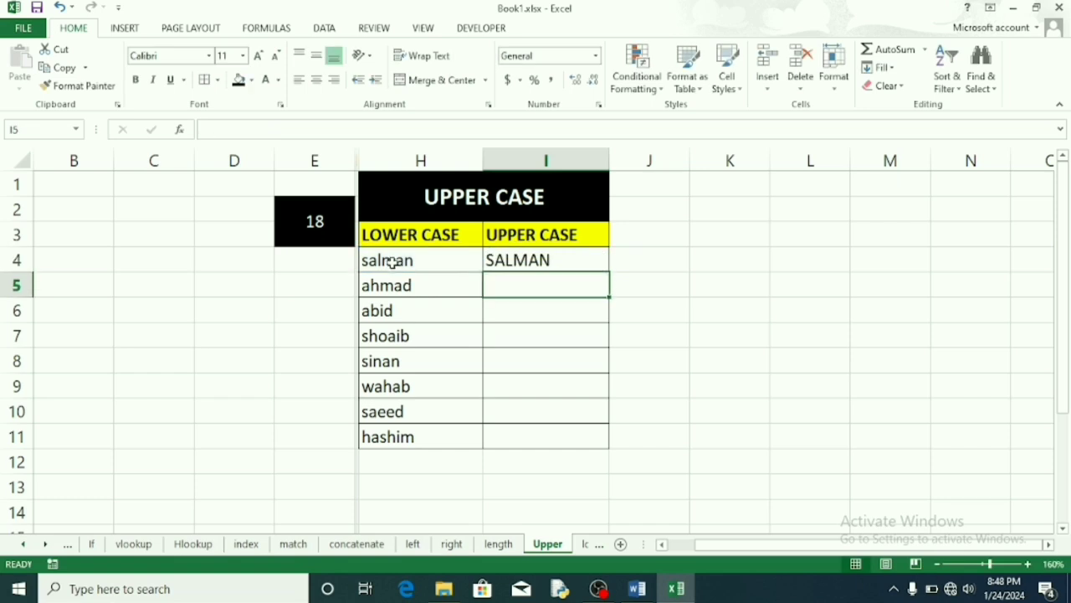
pyautogui.click(549, 260)
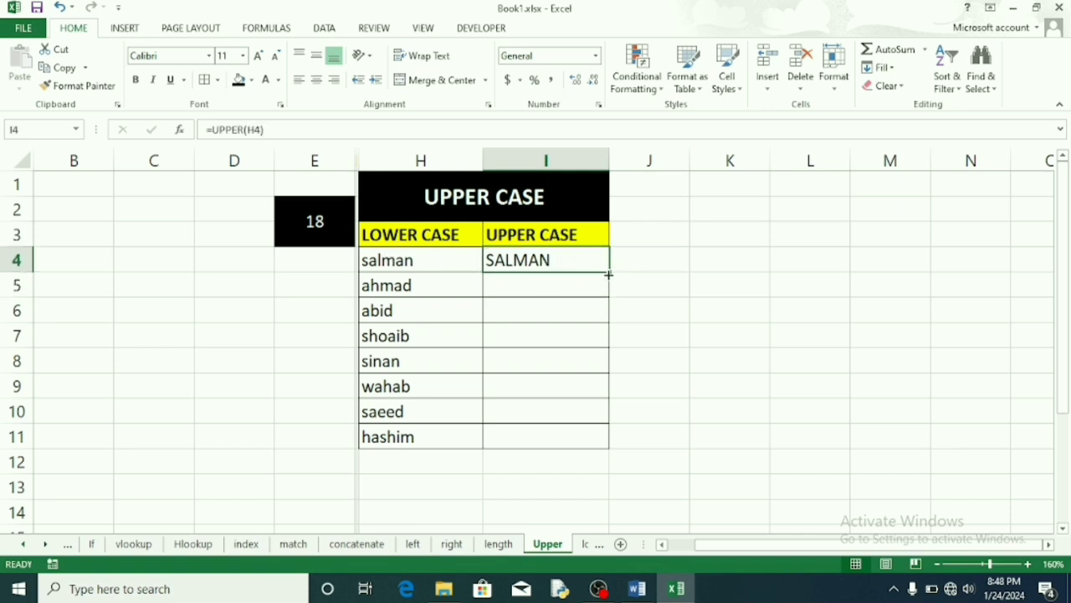
pyautogui.moveTo(609, 274); pyautogui.dragTo(598, 453)
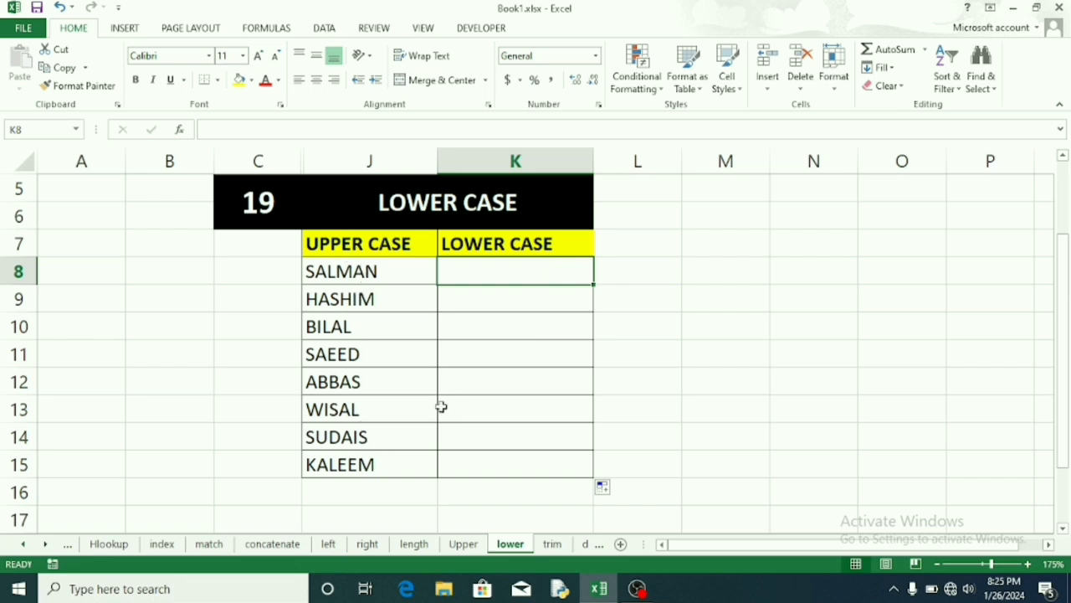
# - On the lower sheet, enter =lower(J8) in K8 under Lower Case and fill it down through K15
pyautogui.doubleClick(511, 271)
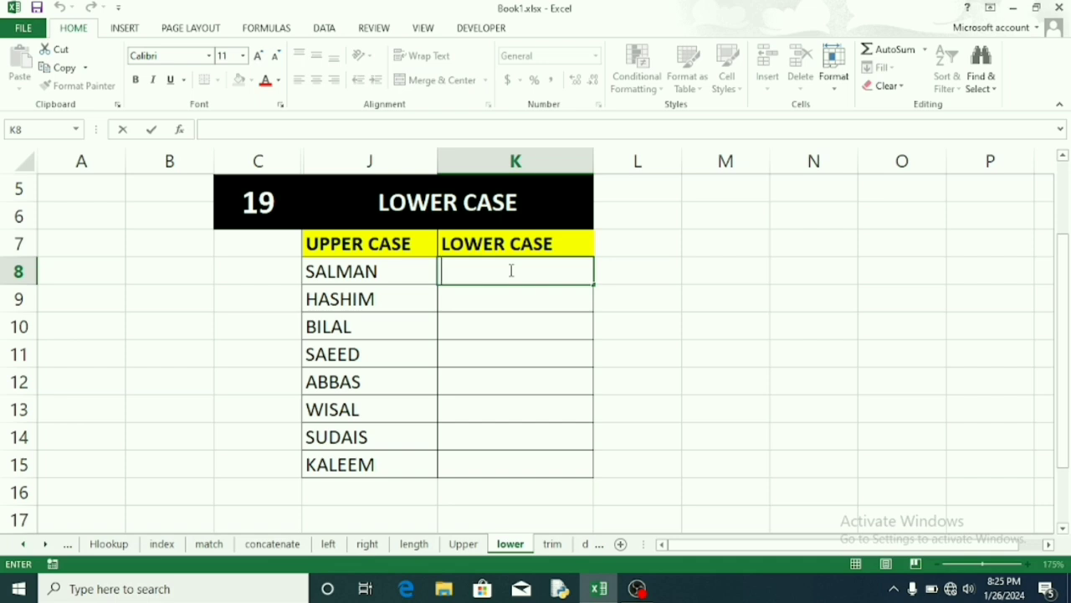
pyautogui.write('=')
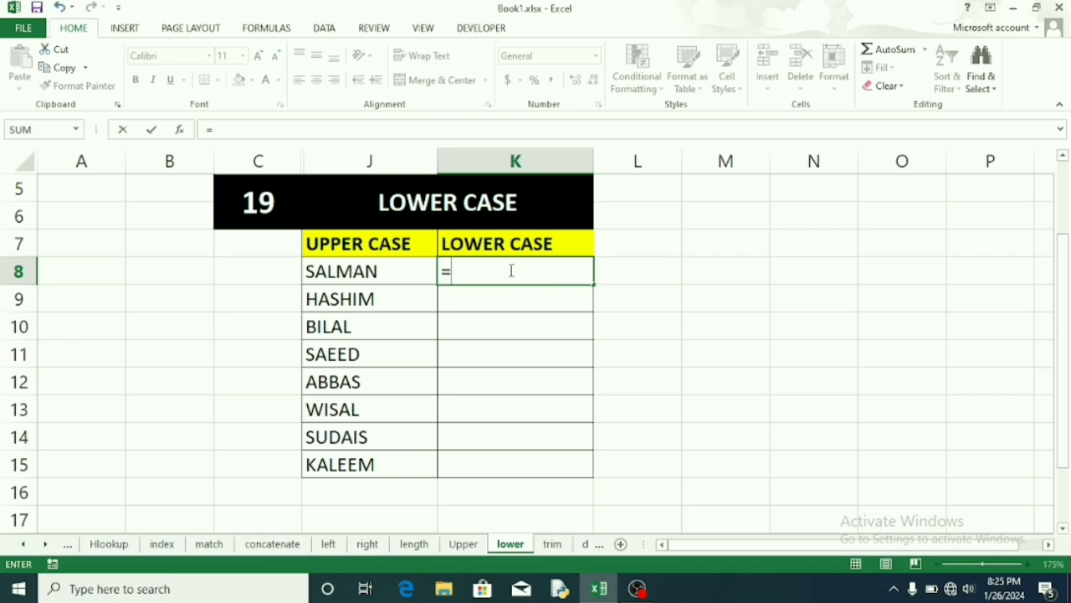
pyautogui.write('ki')
pyautogui.press('BackSpace')
pyautogui.press('BackSpace')
pyautogui.press('BackSpace')
pyautogui.write('=k')
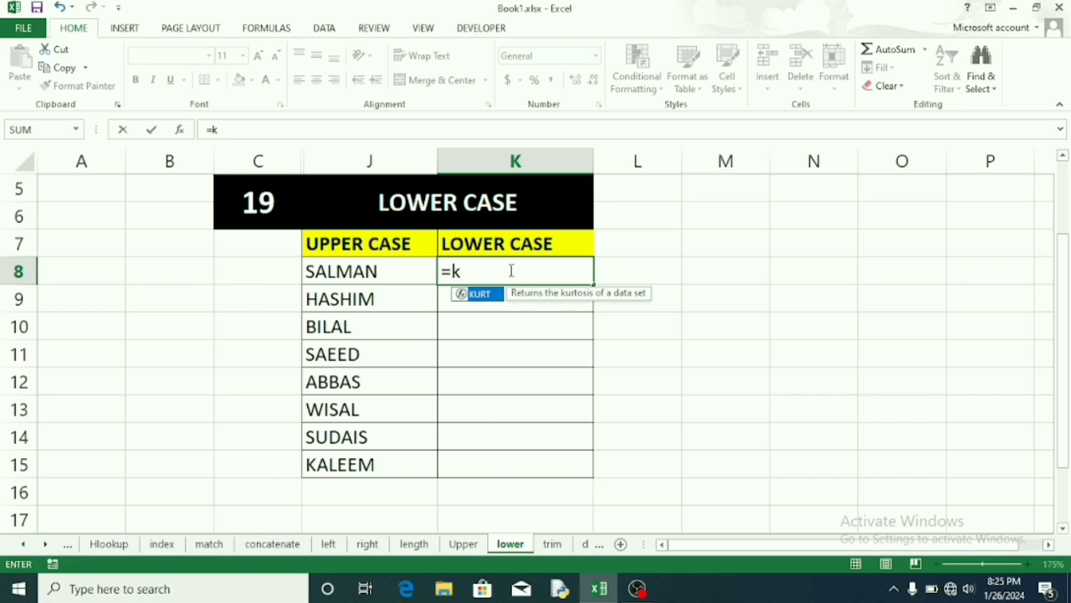
pyautogui.press('BackSpace')
pyautogui.write('lo')
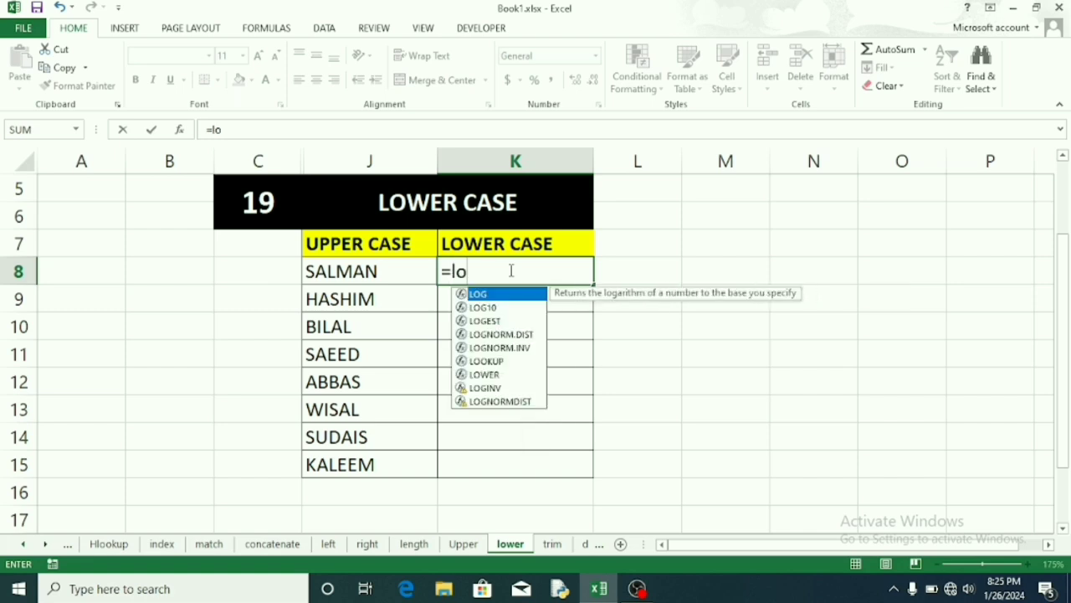
pyautogui.write('wer(')
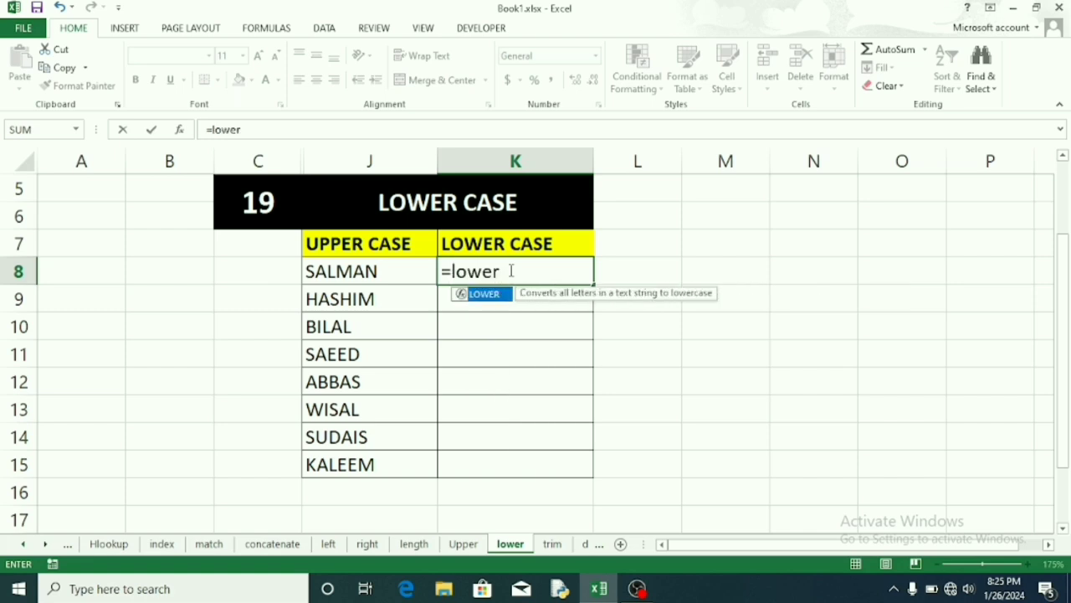
pyautogui.click(427, 272)
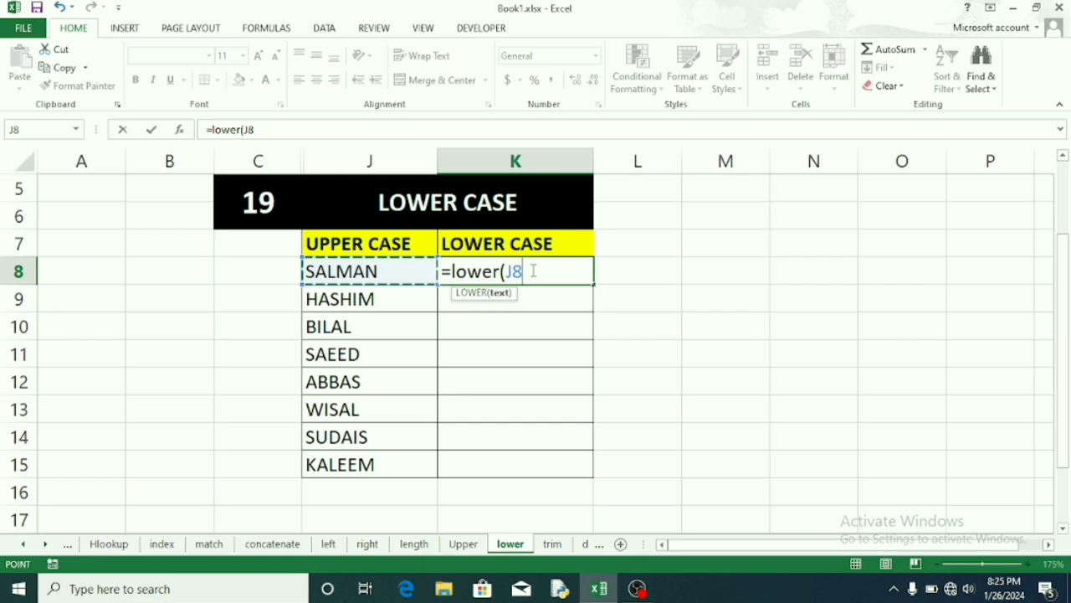
pyautogui.write(')')
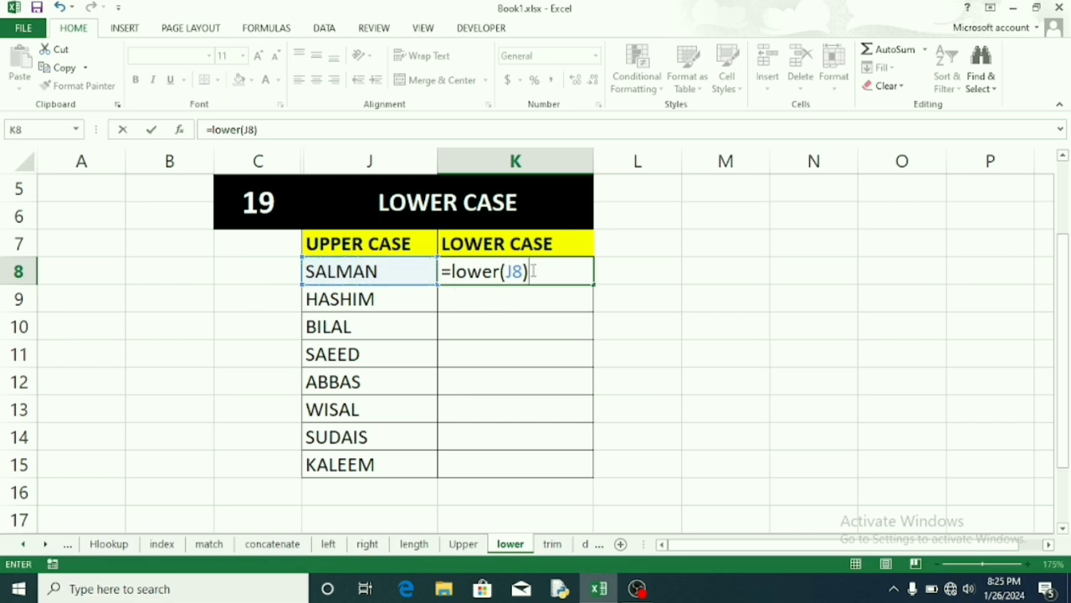
pyautogui.press('Return')
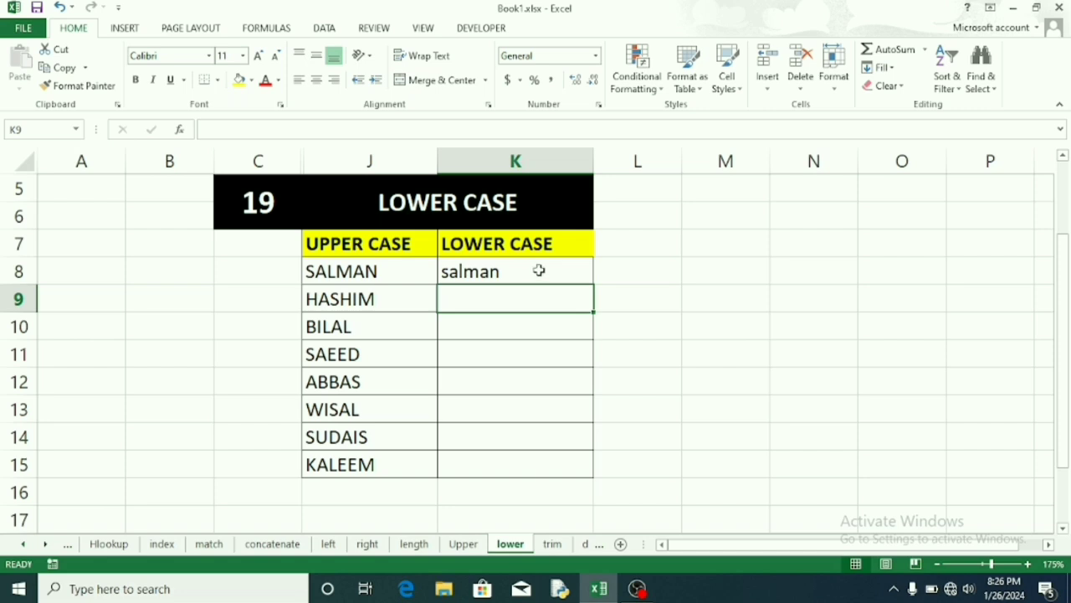
pyautogui.click(539, 271)
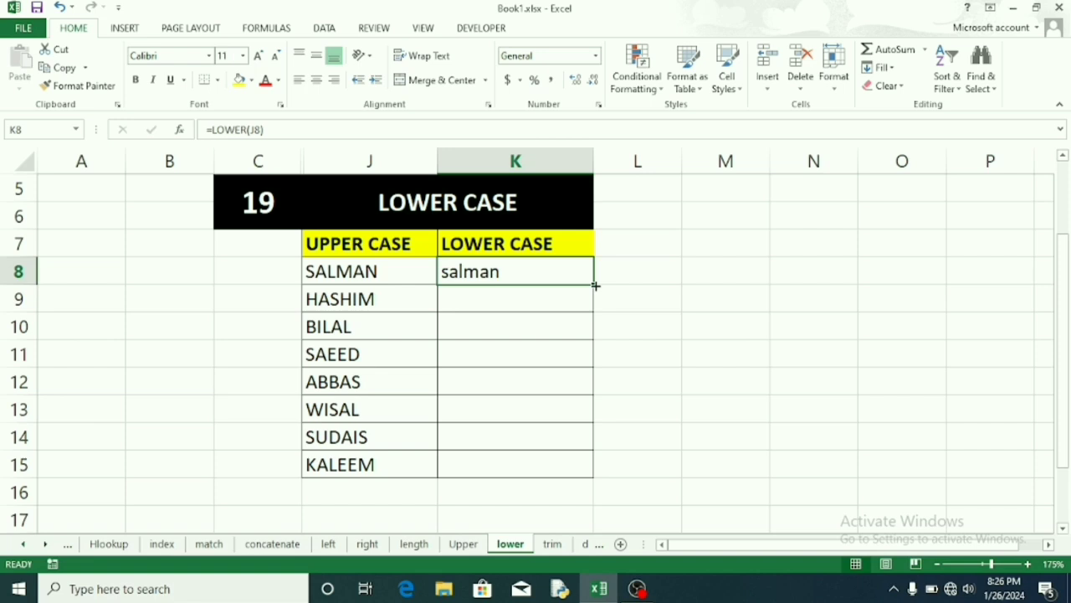
pyautogui.moveTo(593, 285); pyautogui.dragTo(579, 466)
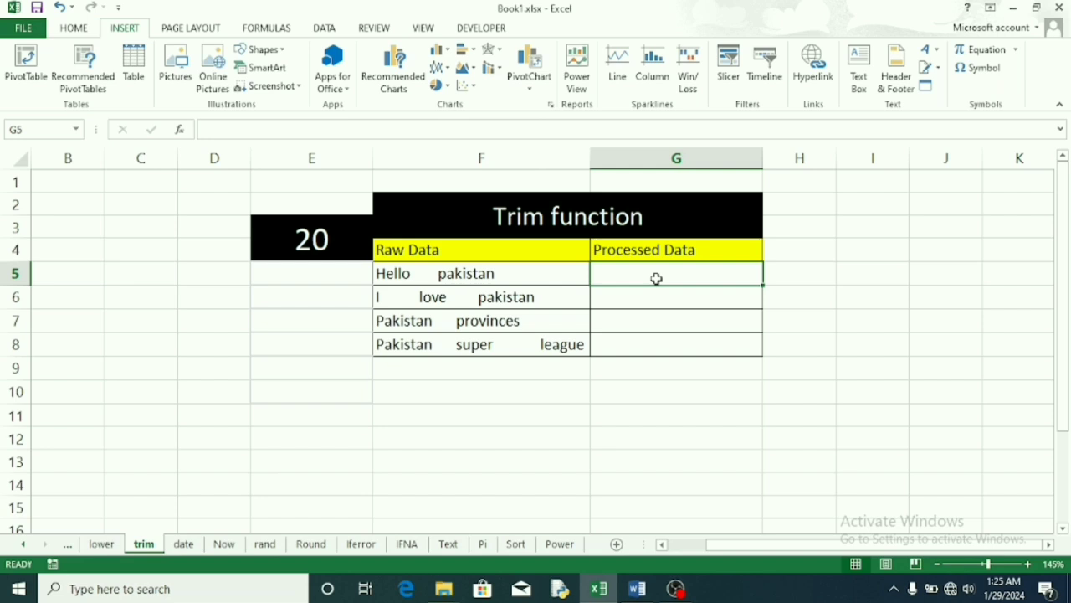
# - On the trim sheet, enter =trim(F5) in G5 under Processed Data to remove extra spaces, and fill it down through G8
pyautogui.write('+')
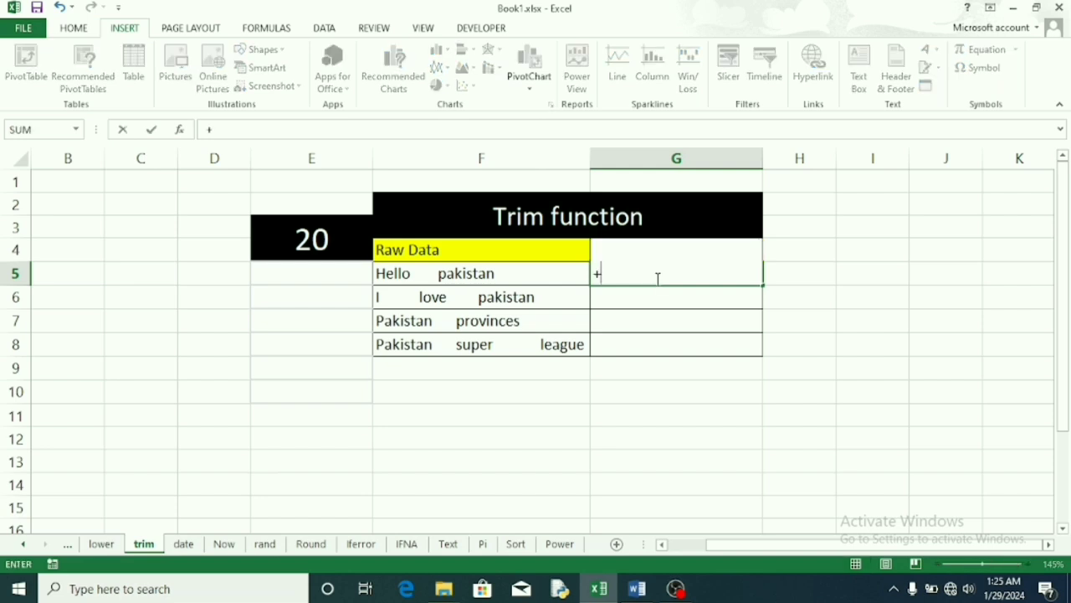
pyautogui.press('BackSpace')
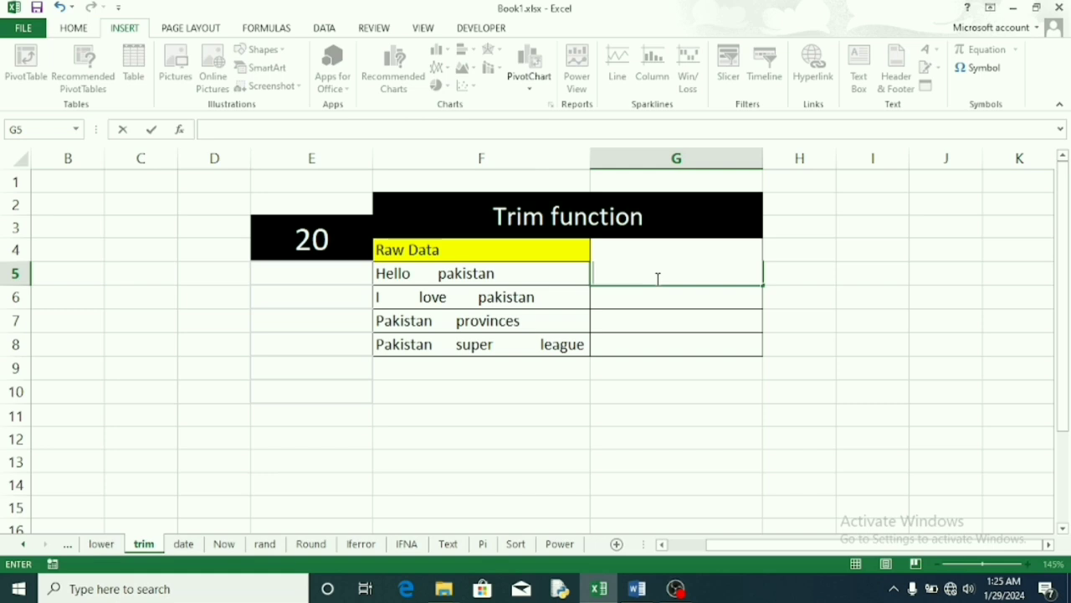
pyautogui.write('=trim')
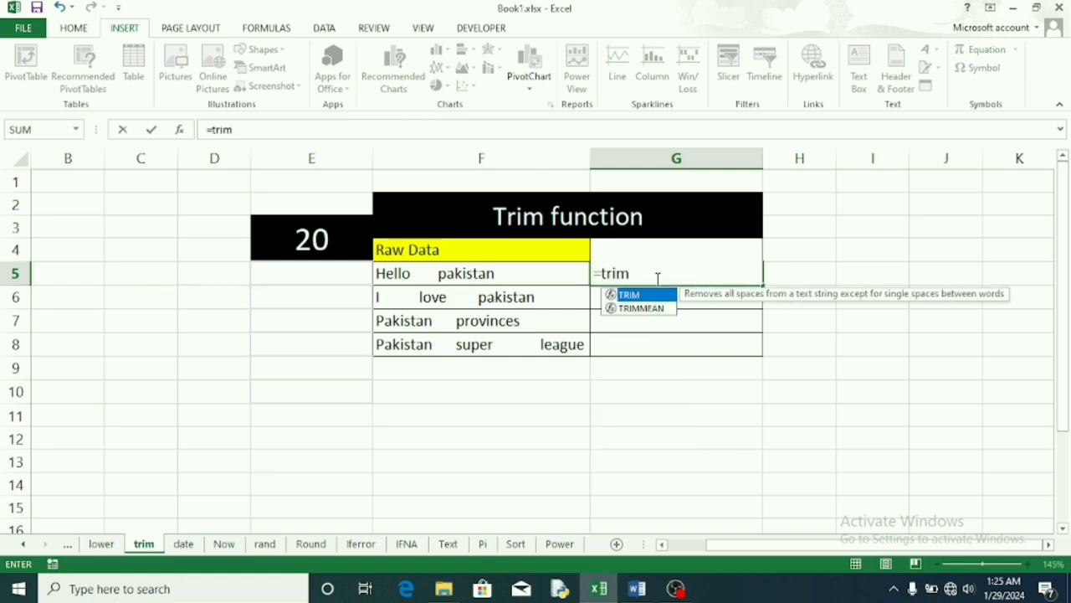
pyautogui.write('(')
pyautogui.click(560, 278)
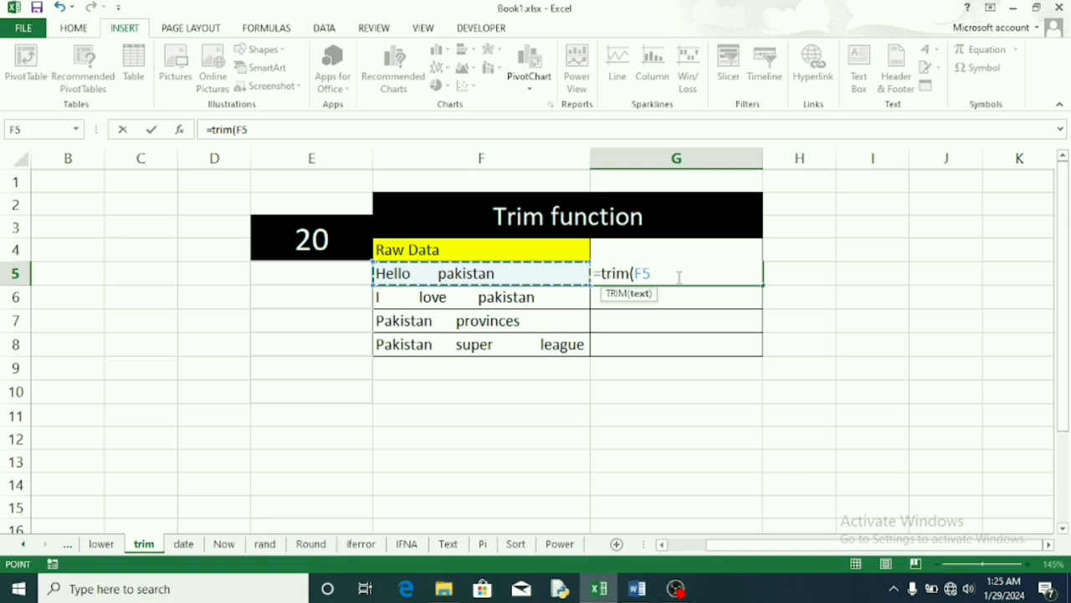
pyautogui.write('0')
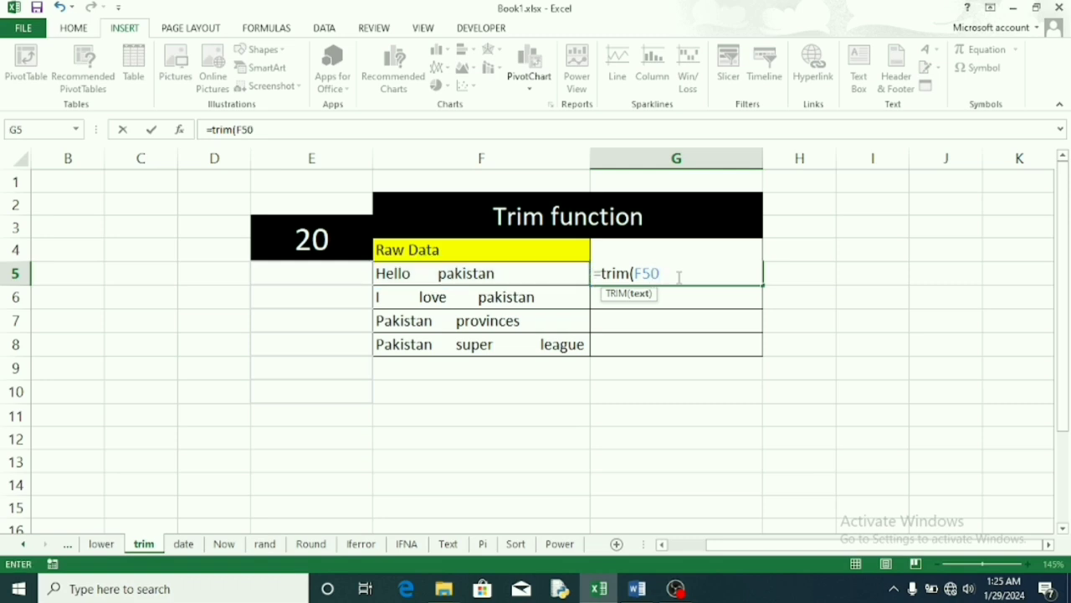
pyautogui.press('BackSpace')
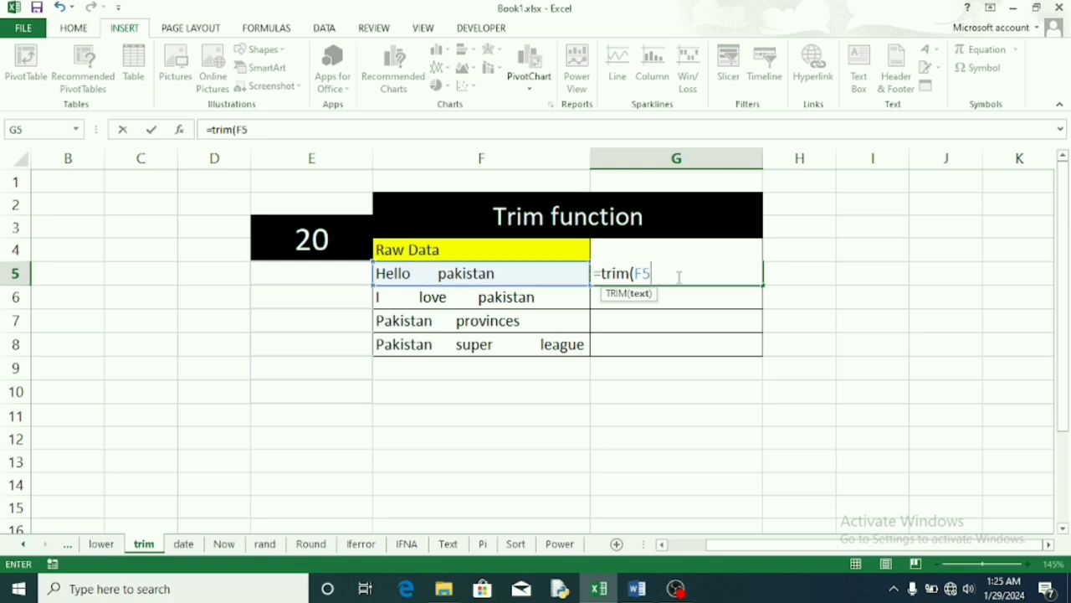
pyautogui.write(')')
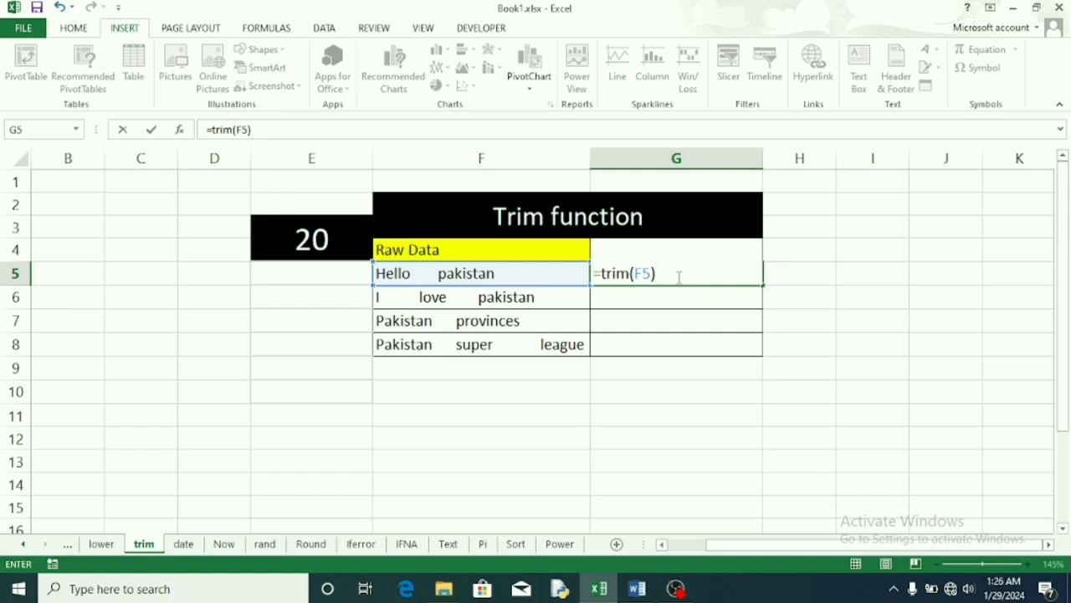
pyautogui.press('Return')
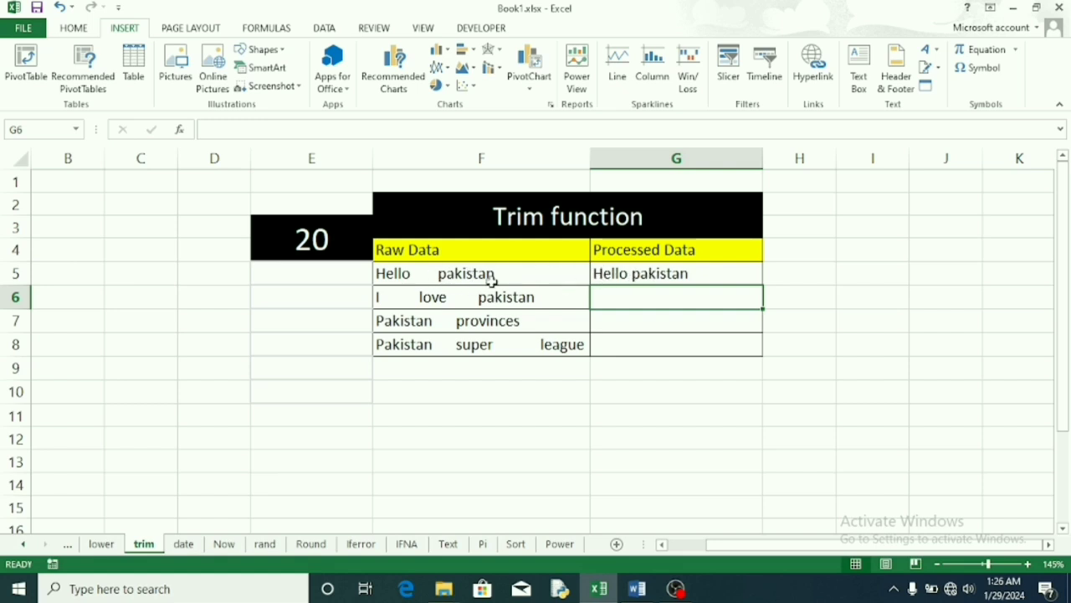
pyautogui.click(703, 278)
pyautogui.moveTo(761, 285); pyautogui.dragTo(756, 349)
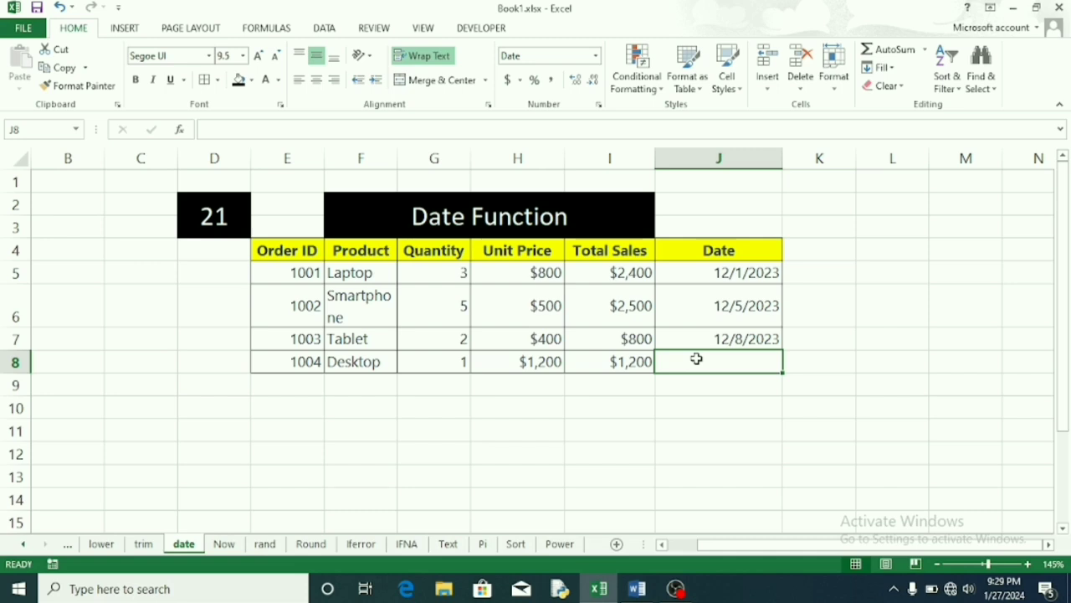
# - On the date sheet, enter =date(2024,1,28) in J8 as the Desktop order's date
pyautogui.write('=date')
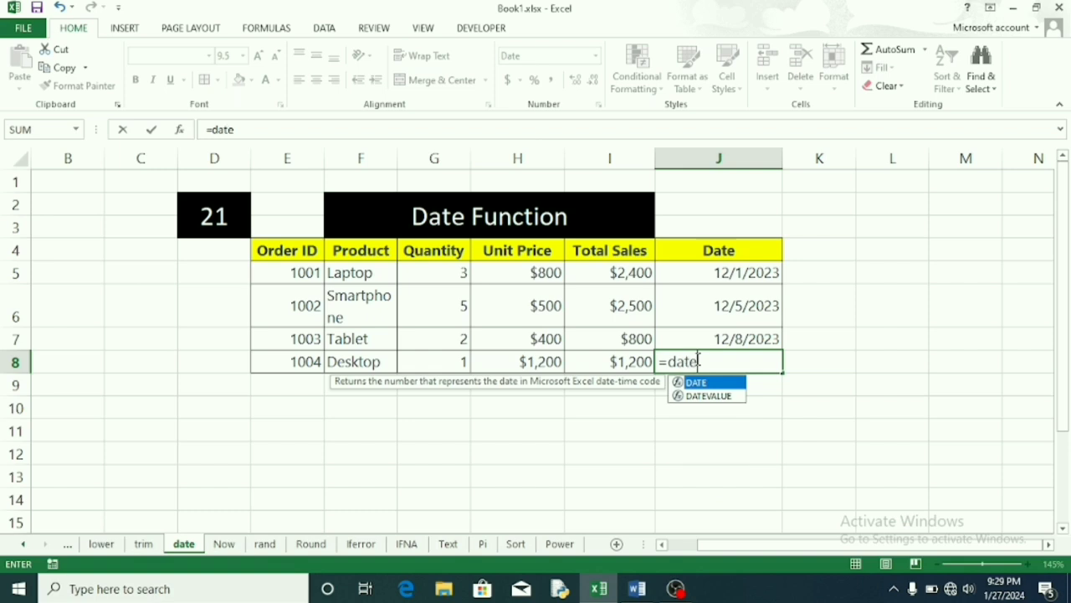
pyautogui.write('(')
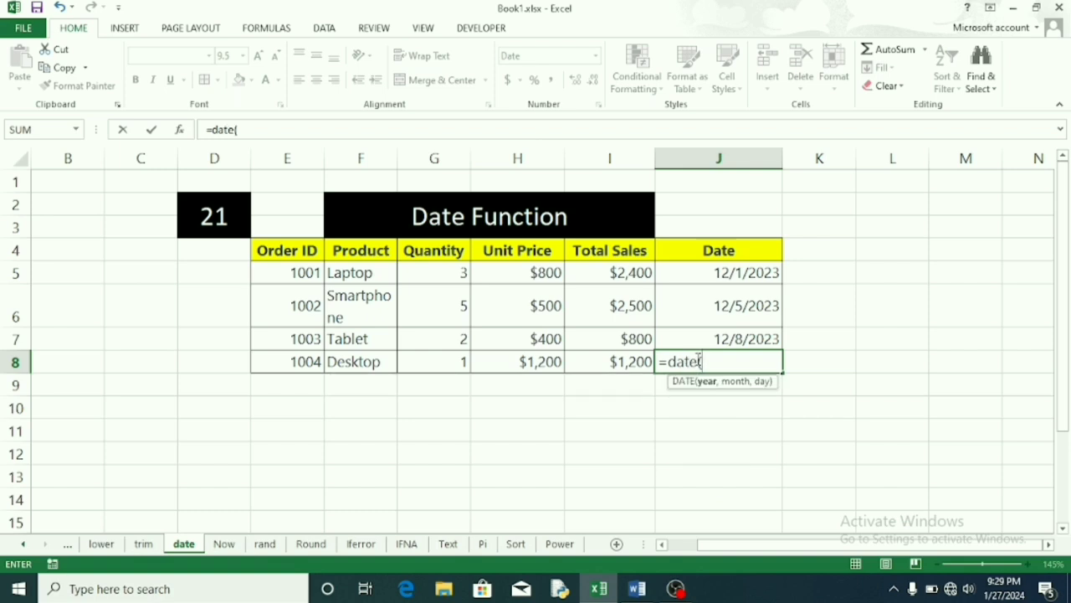
pyautogui.write('2024')
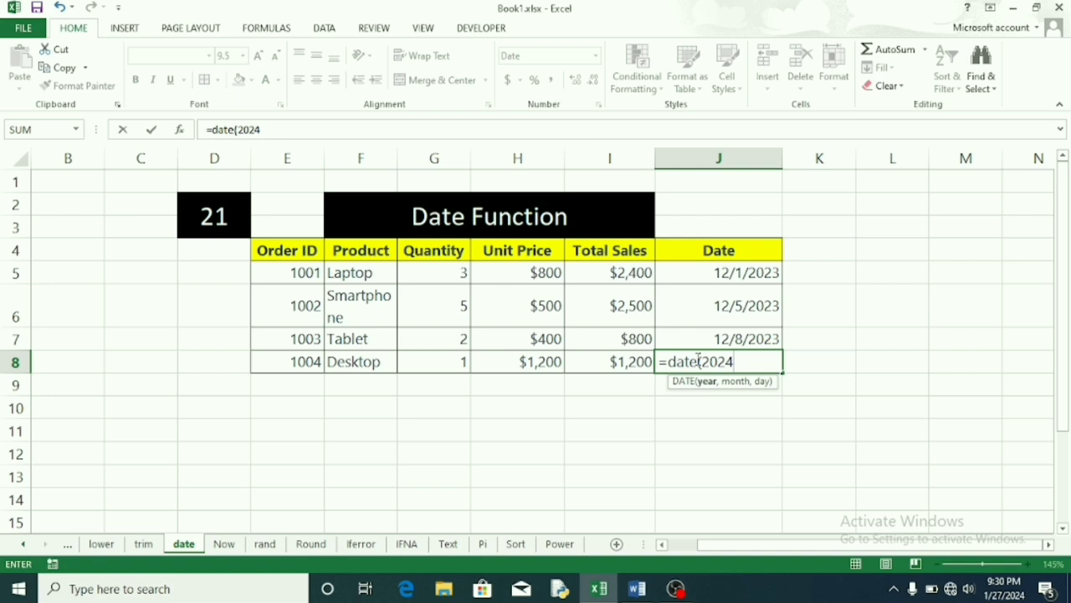
pyautogui.write(',1')
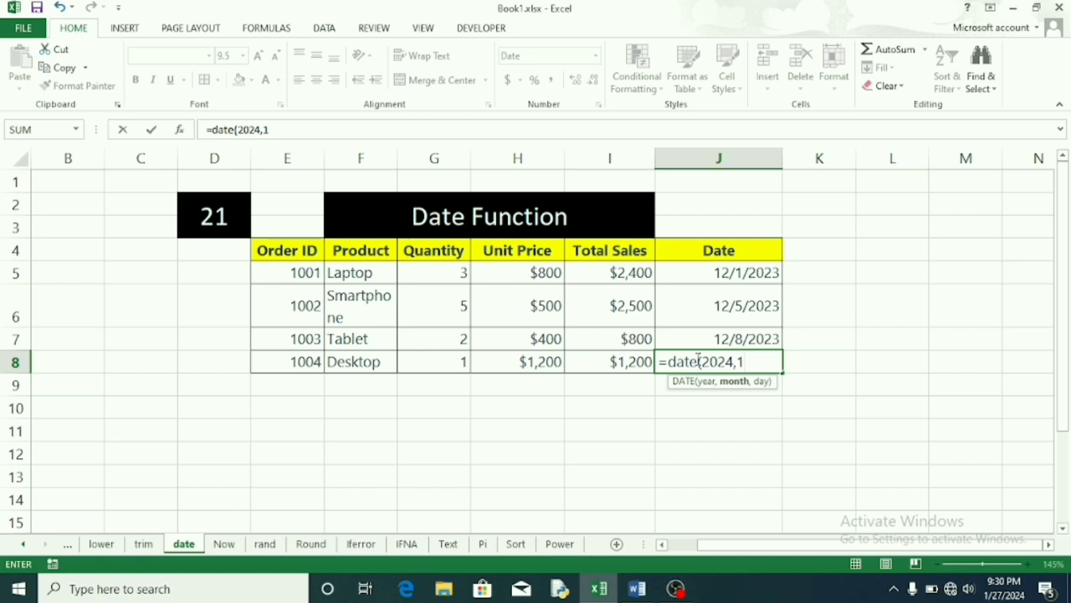
pyautogui.write(',28')
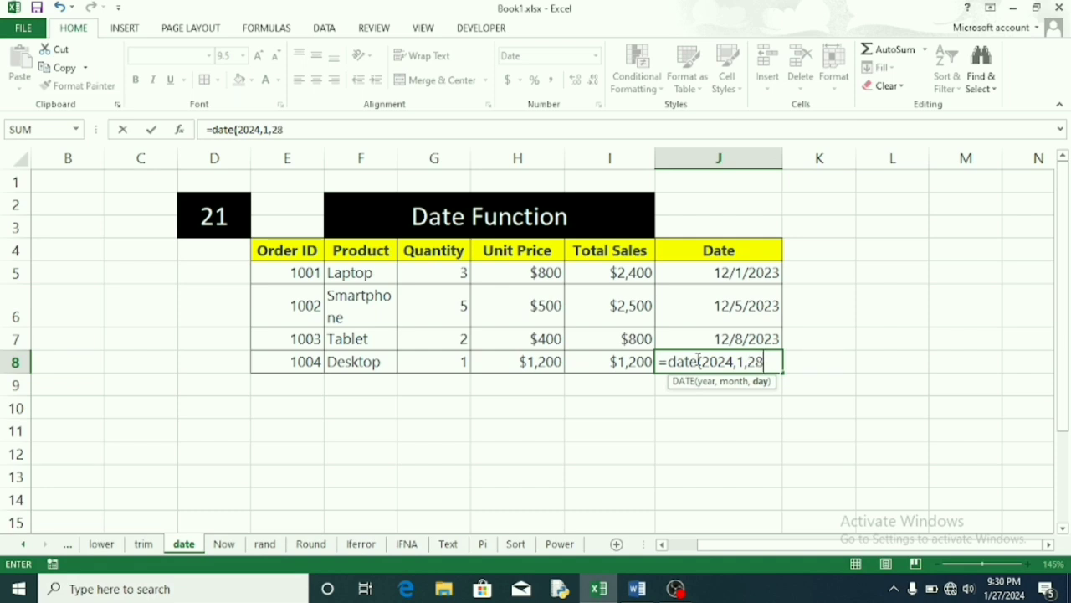
pyautogui.write(')')
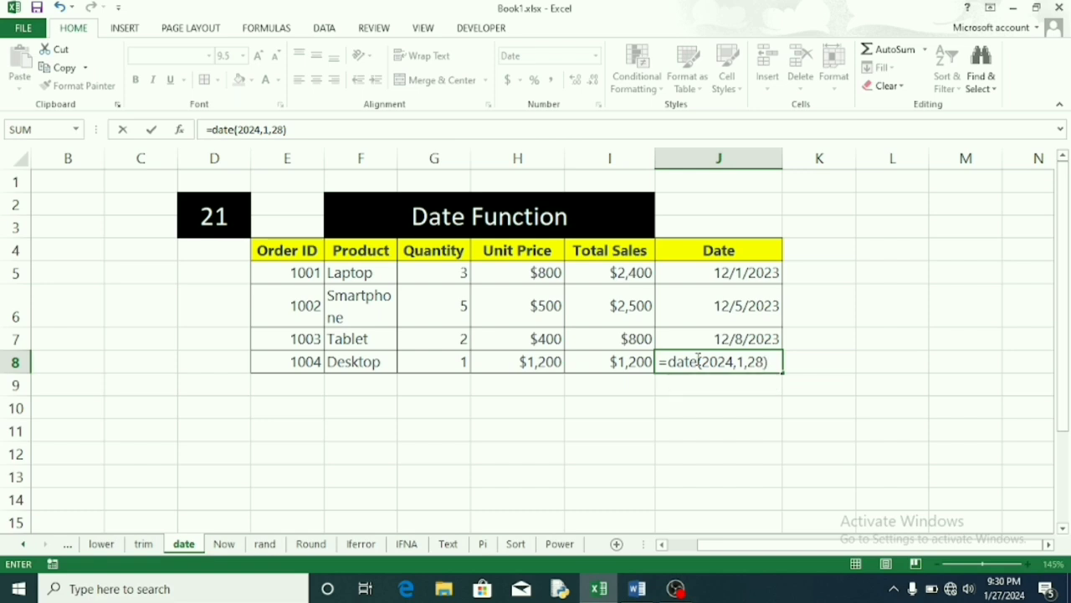
pyautogui.press('Return')
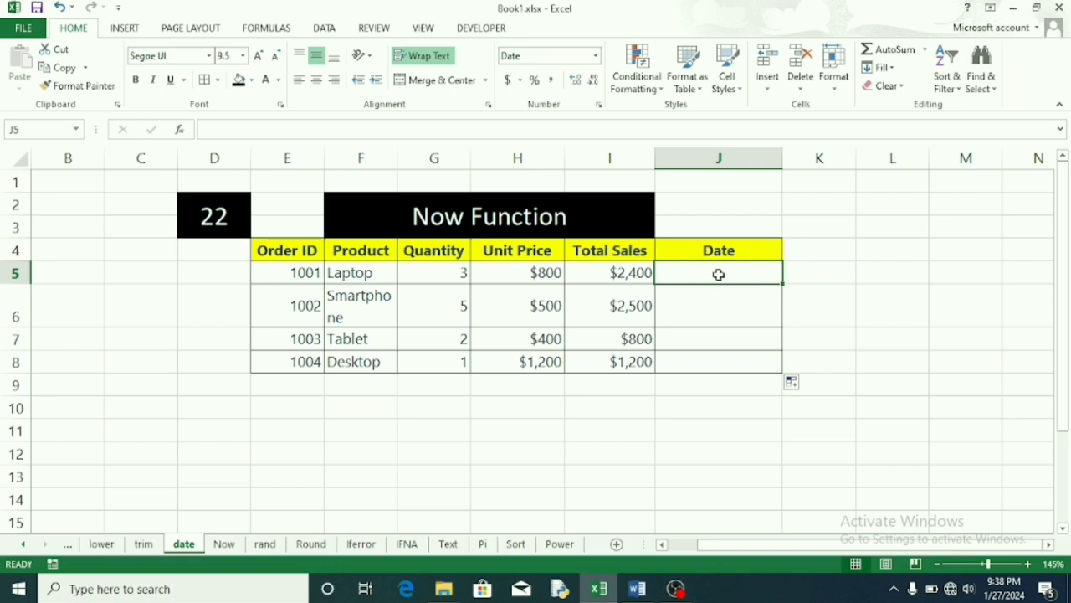
# - In the Now Function table, enter =now() in J5 under Date and fill it down through J8
pyautogui.doubleClick(718, 273)
pyautogui.write('=n')
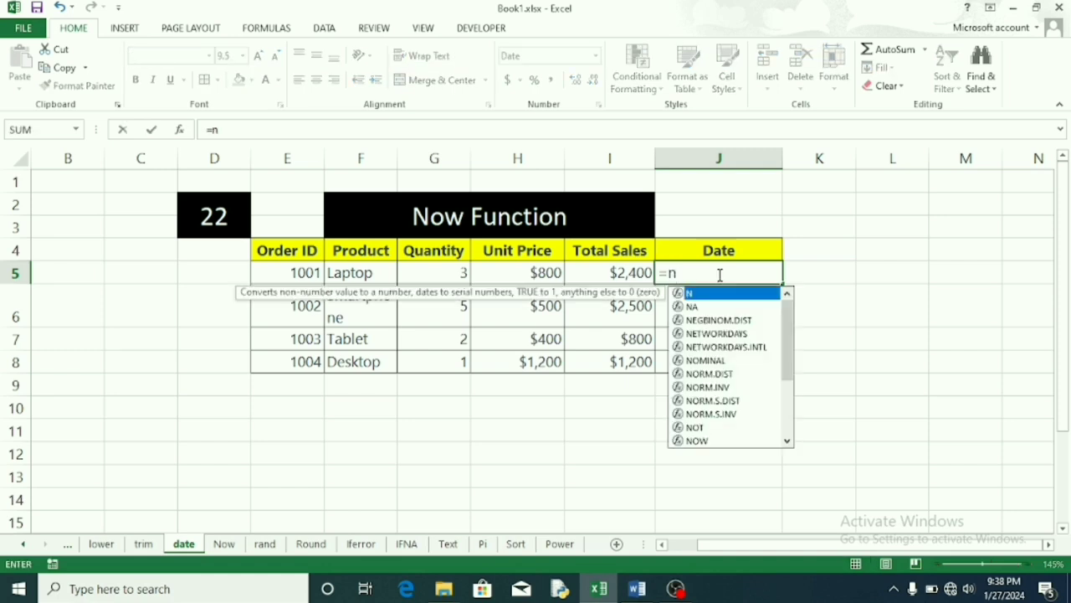
pyautogui.write('ow*')
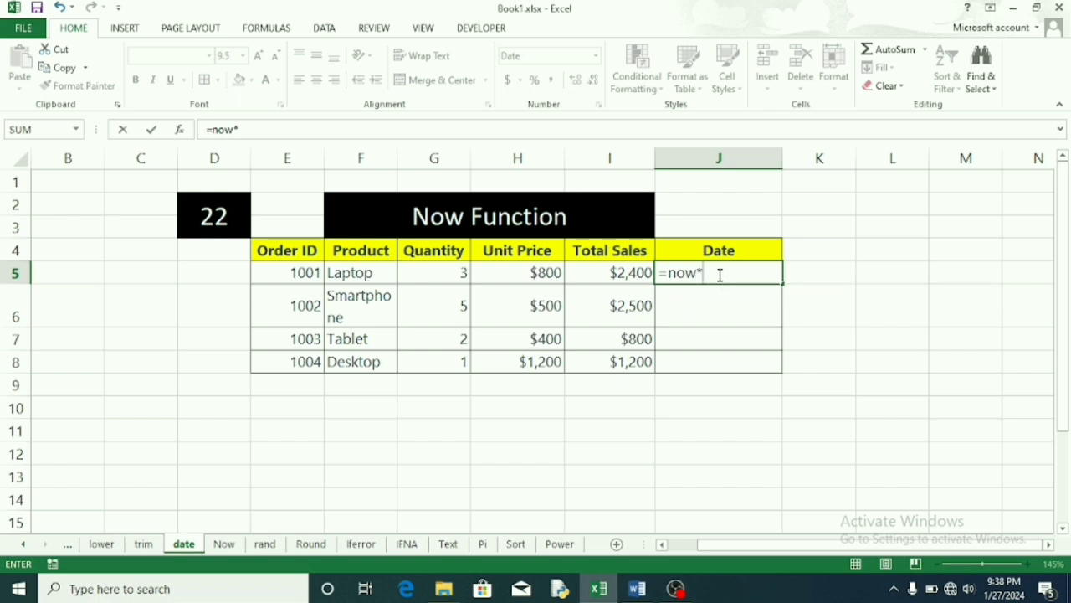
pyautogui.press('BackSpace')
pyautogui.write('(')
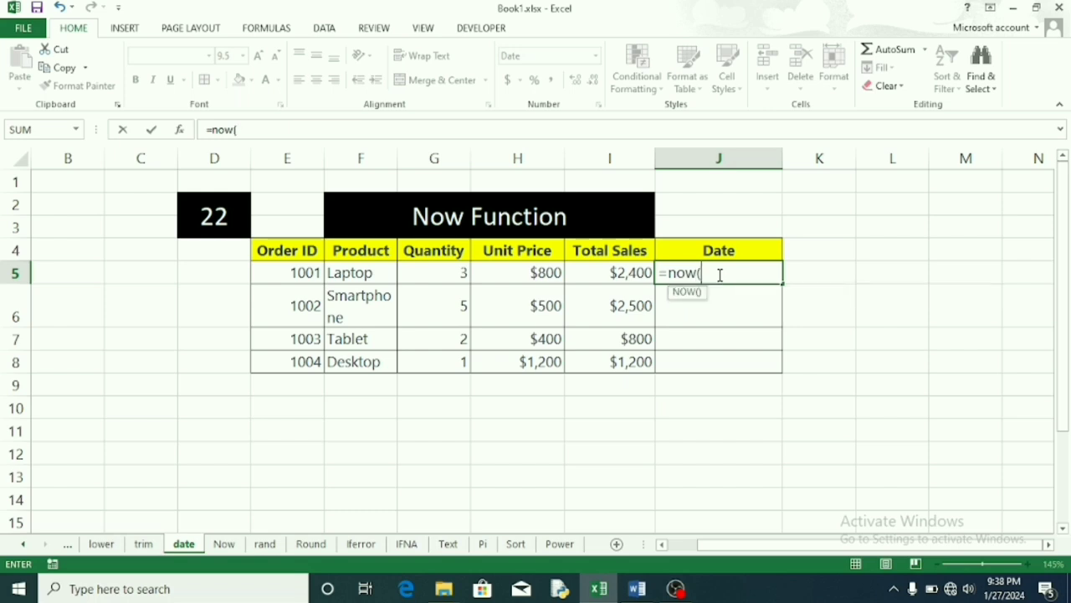
pyautogui.write(')')
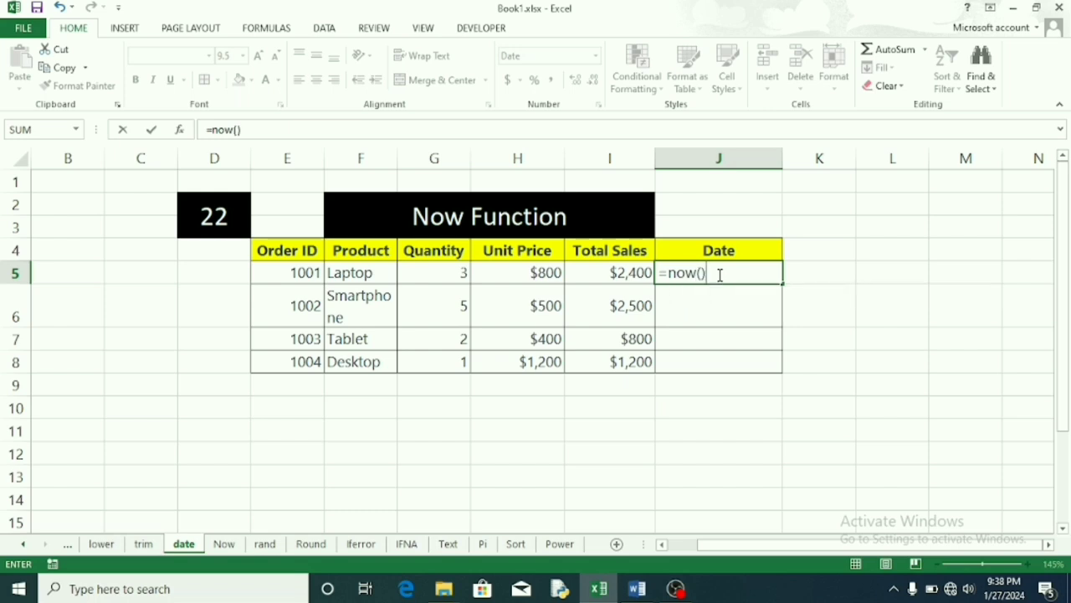
pyautogui.press('Return')
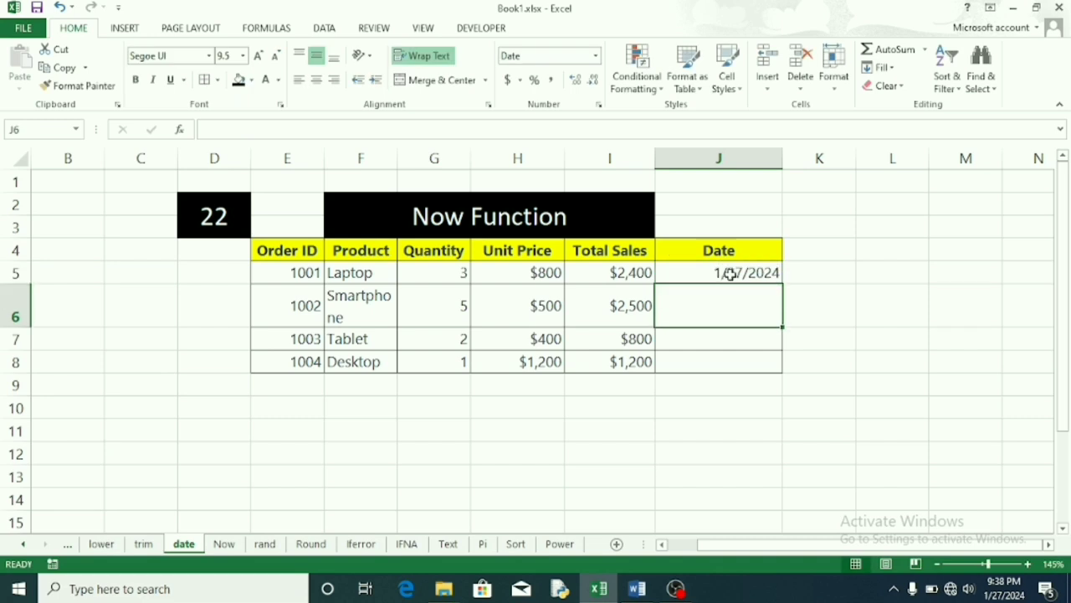
pyautogui.click(690, 266)
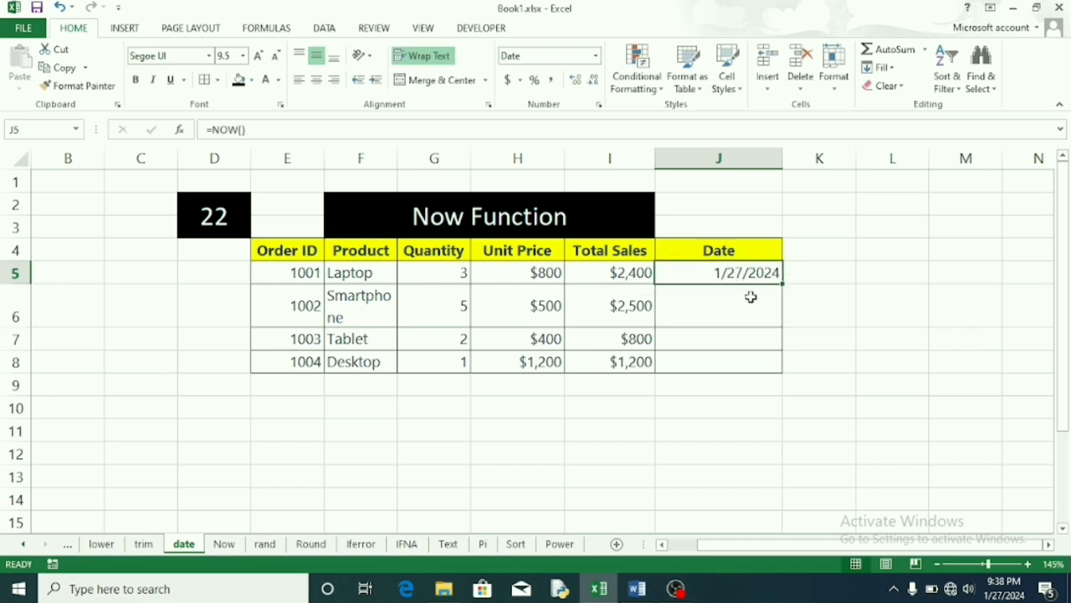
pyautogui.moveTo(783, 286); pyautogui.dragTo(763, 366)
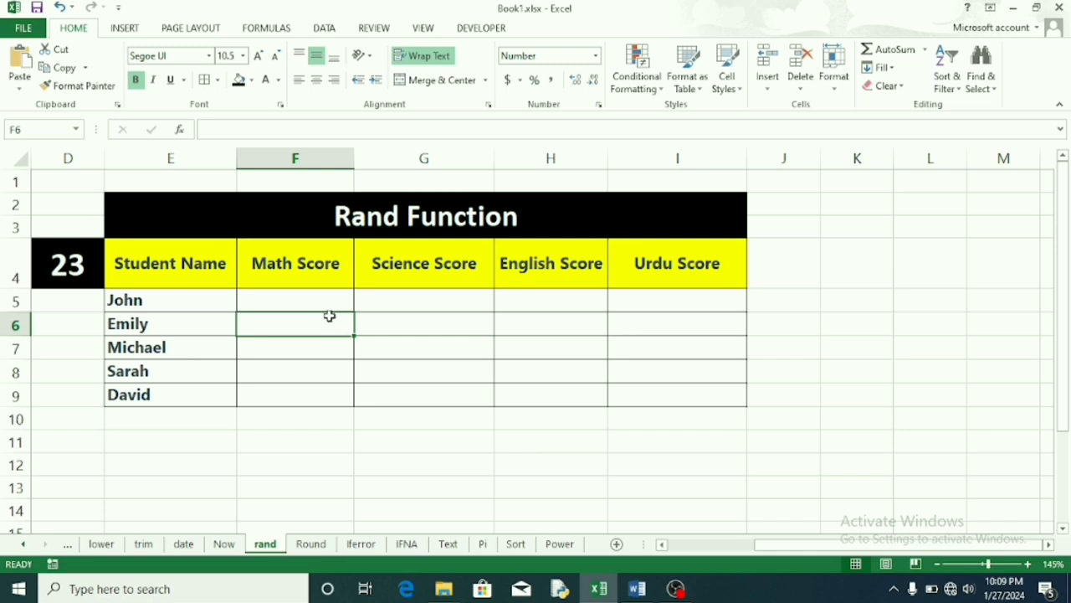
# - On the rand sheet, select the score range F5:I9 and enter =rand()*(100-1)+1 in F5 under Math Score
pyautogui.moveTo(323, 306); pyautogui.dragTo(661, 399)
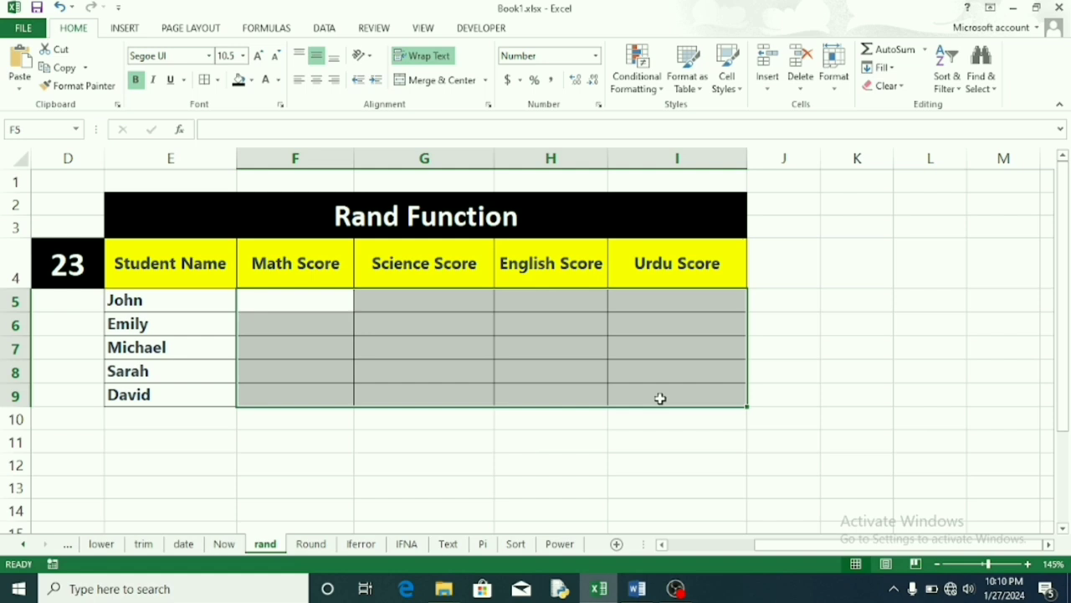
pyautogui.write('=')
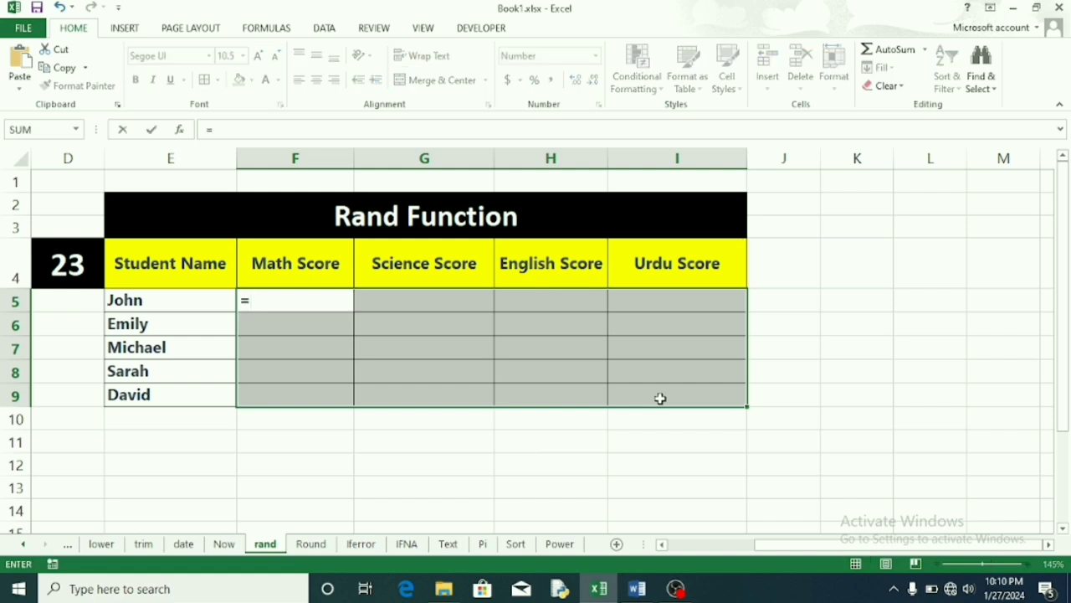
pyautogui.write('rand')
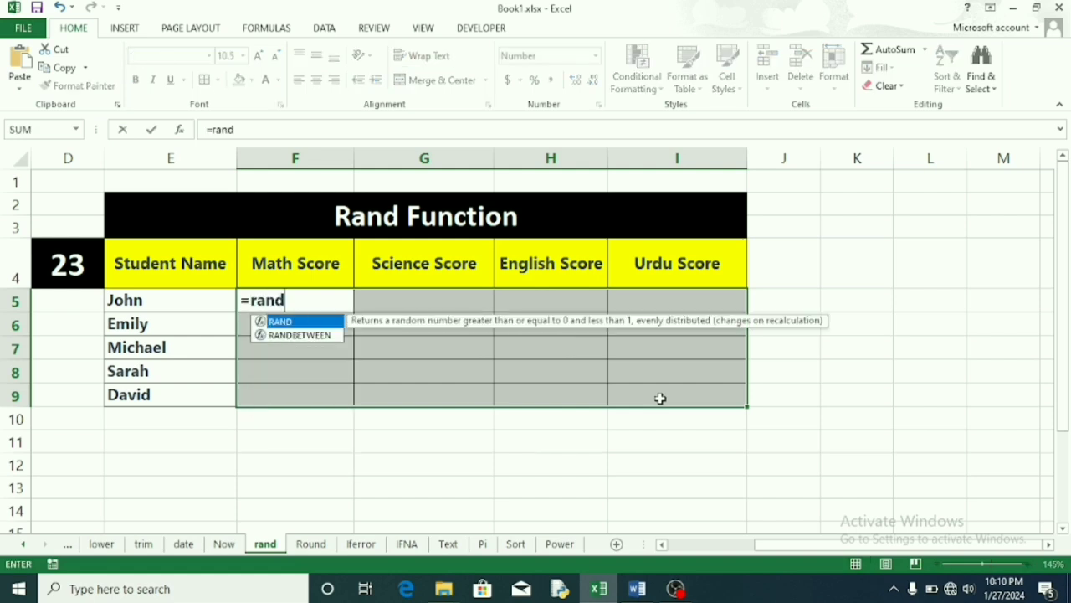
pyautogui.write('()')
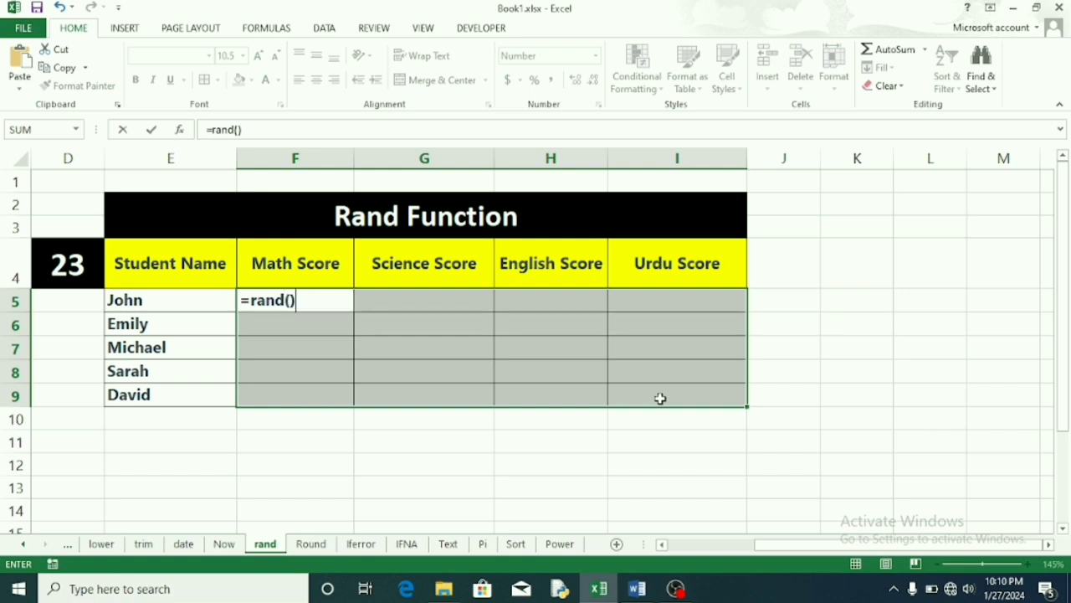
pyautogui.write('*(100')
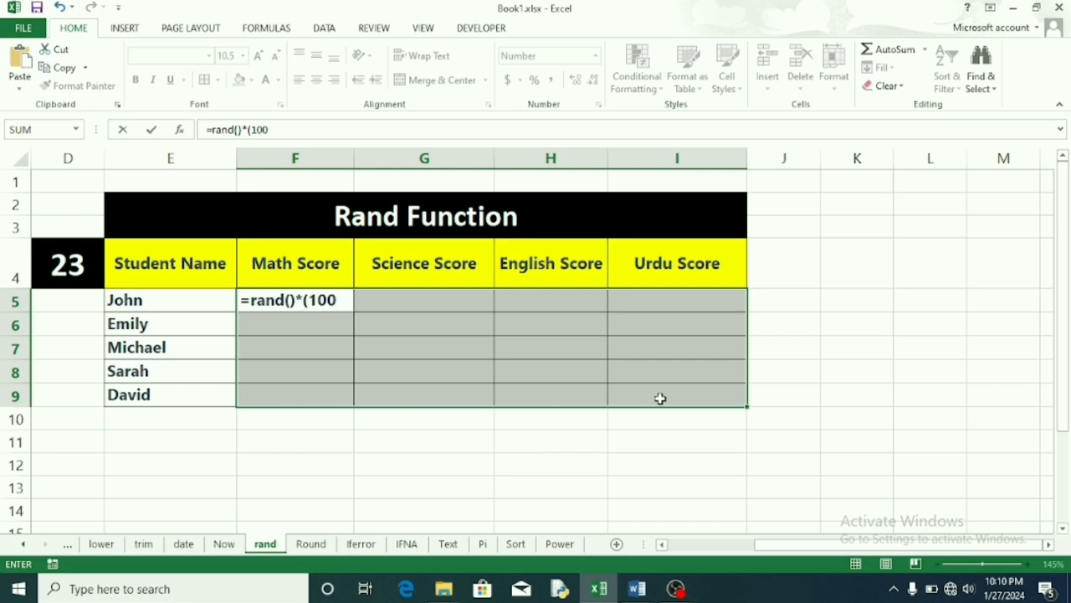
pyautogui.write('-1)')
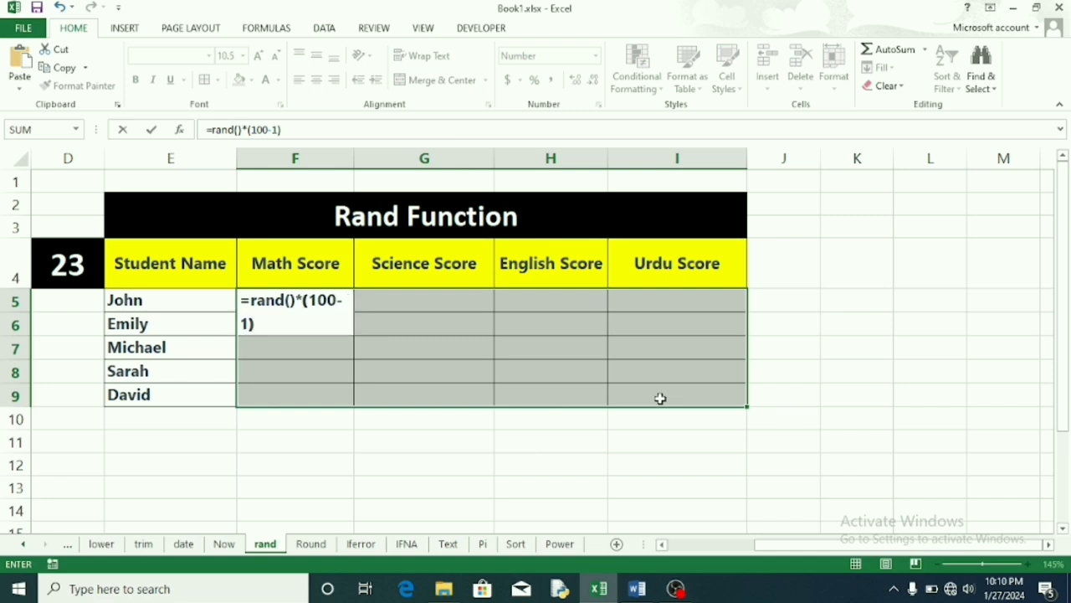
pyautogui.write('+1')
pyautogui.press('Return')
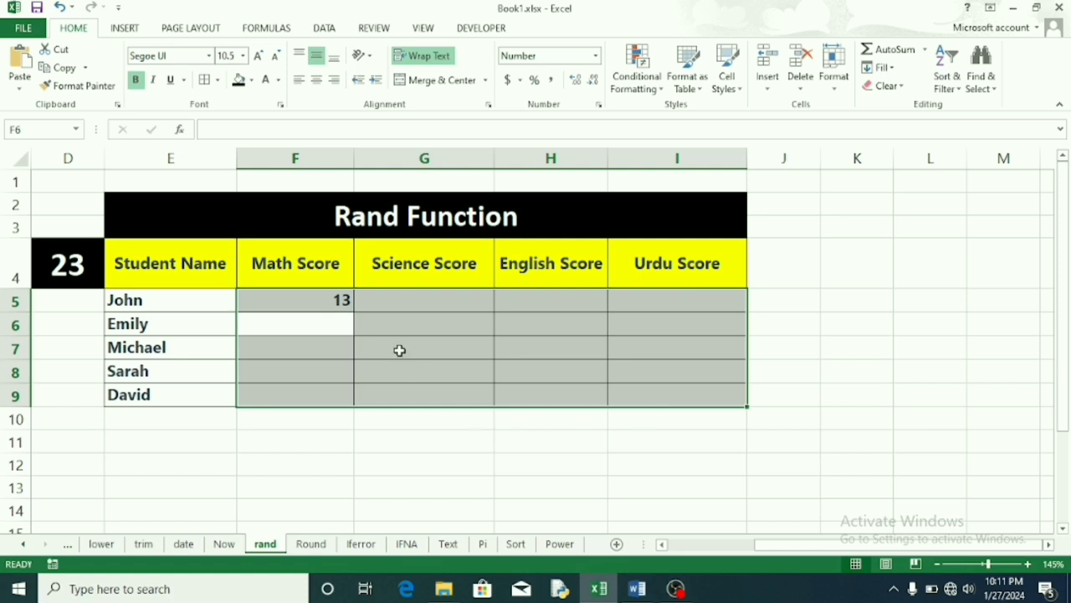
# - Fill the F5 random-number formula down through F9 and across to column I to cover all four subject scores
pyautogui.click(335, 305)
pyautogui.moveTo(352, 310); pyautogui.dragTo(335, 396)
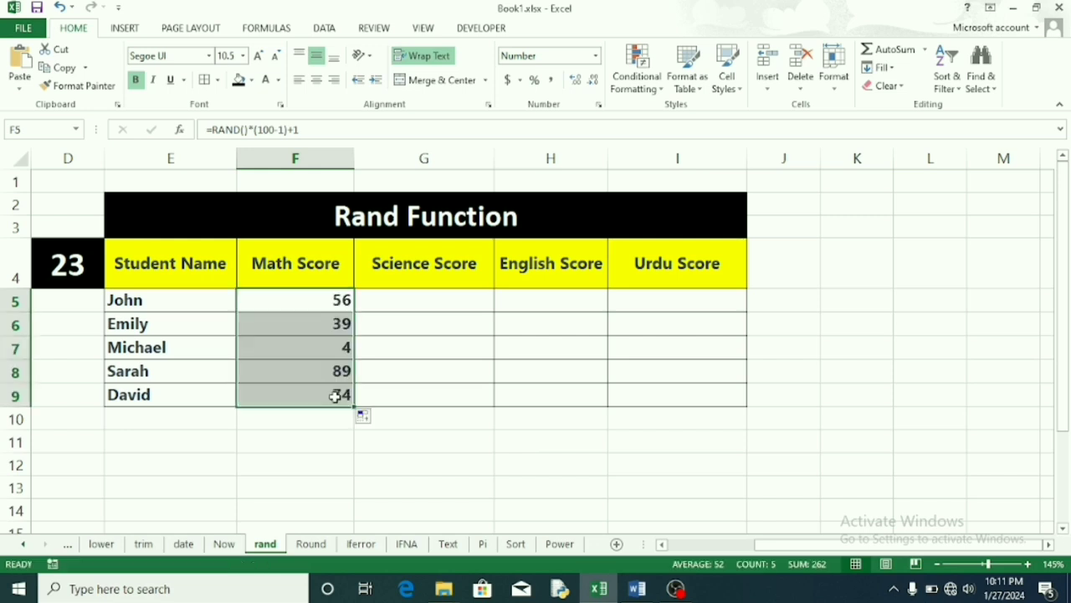
pyautogui.moveTo(352, 405); pyautogui.dragTo(702, 413)
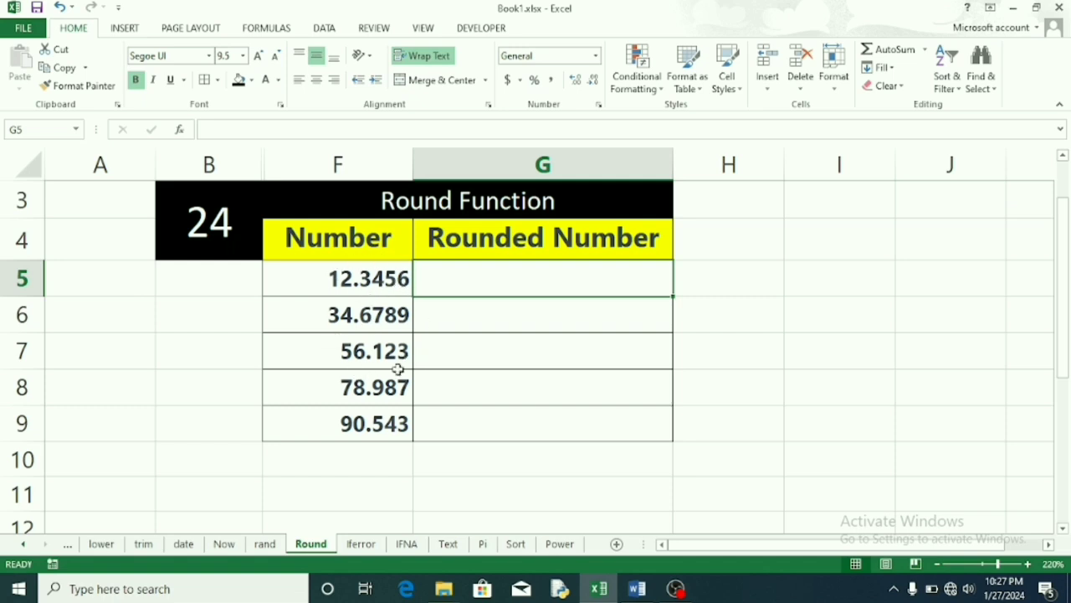
# - On the Round sheet, enter =round(F5,1) in G5 under Rounded Number and fill it down through G9
pyautogui.doubleClick(506, 289)
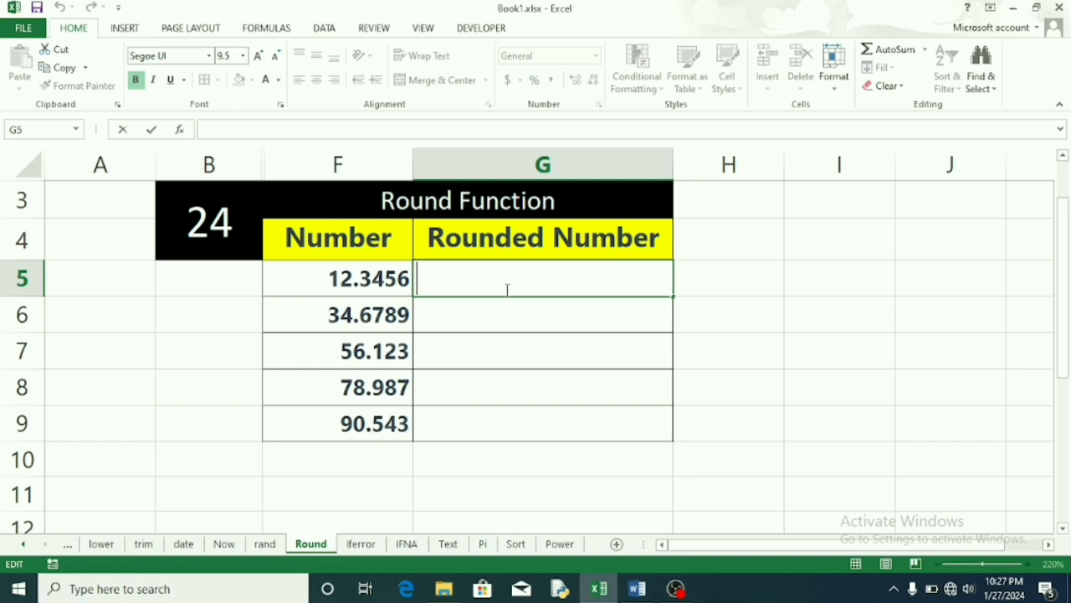
pyautogui.write('=round')
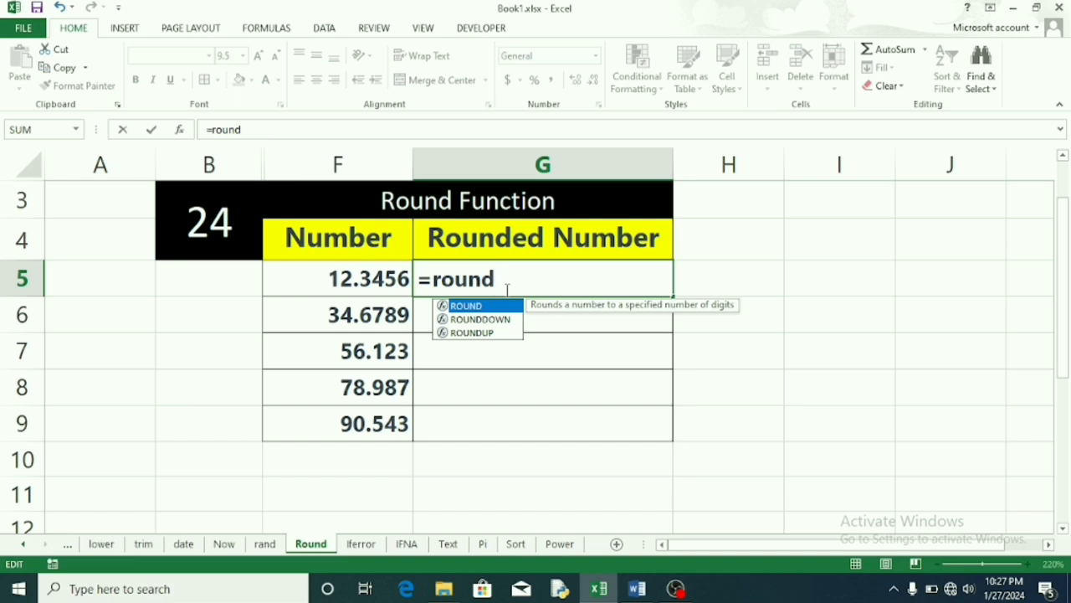
pyautogui.write('(')
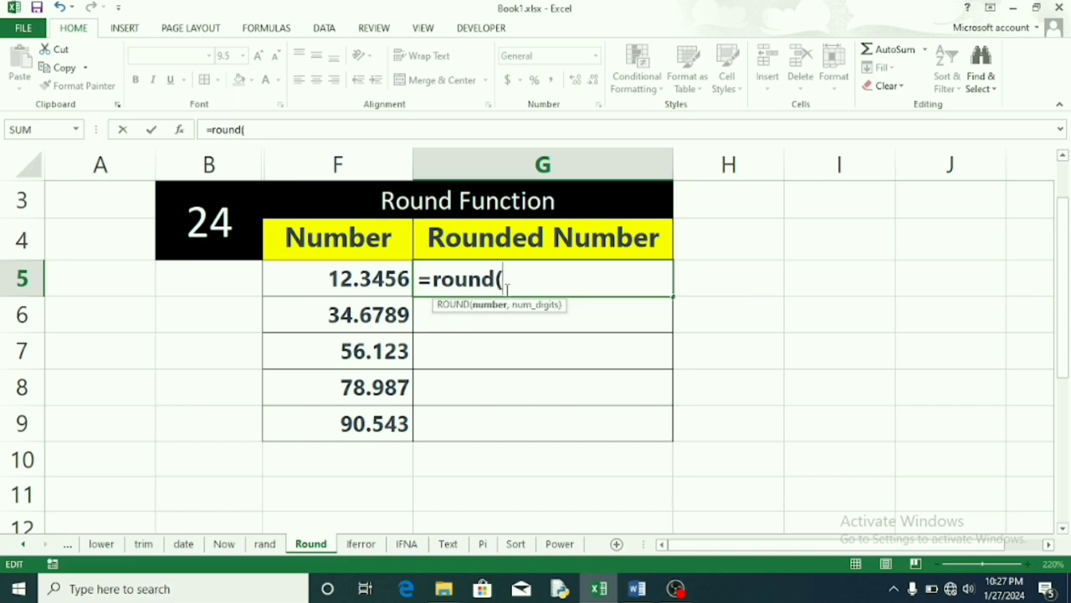
pyautogui.click(399, 283)
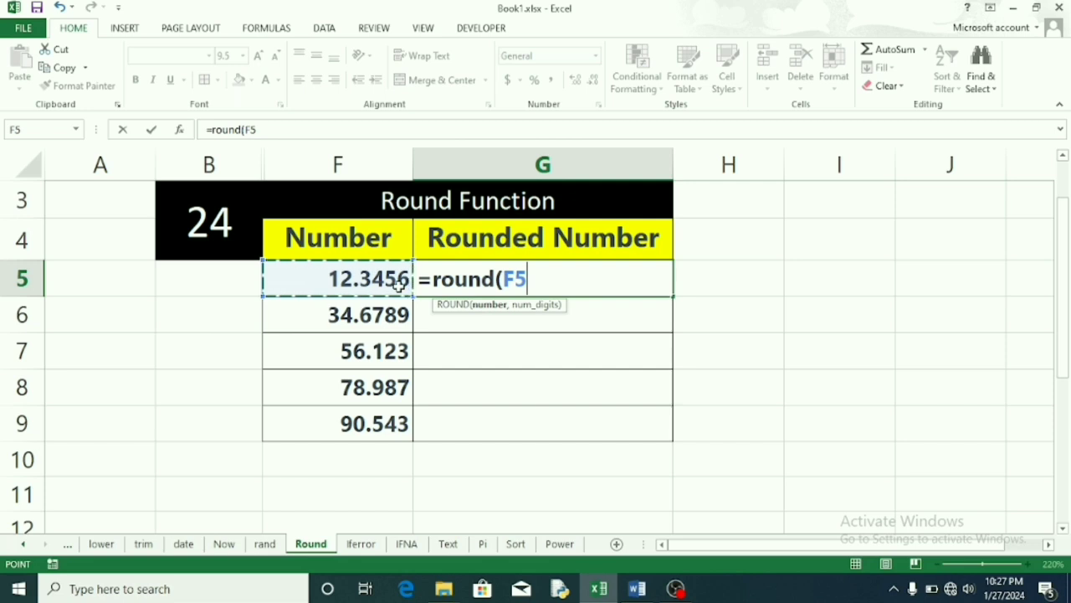
pyautogui.write(',')
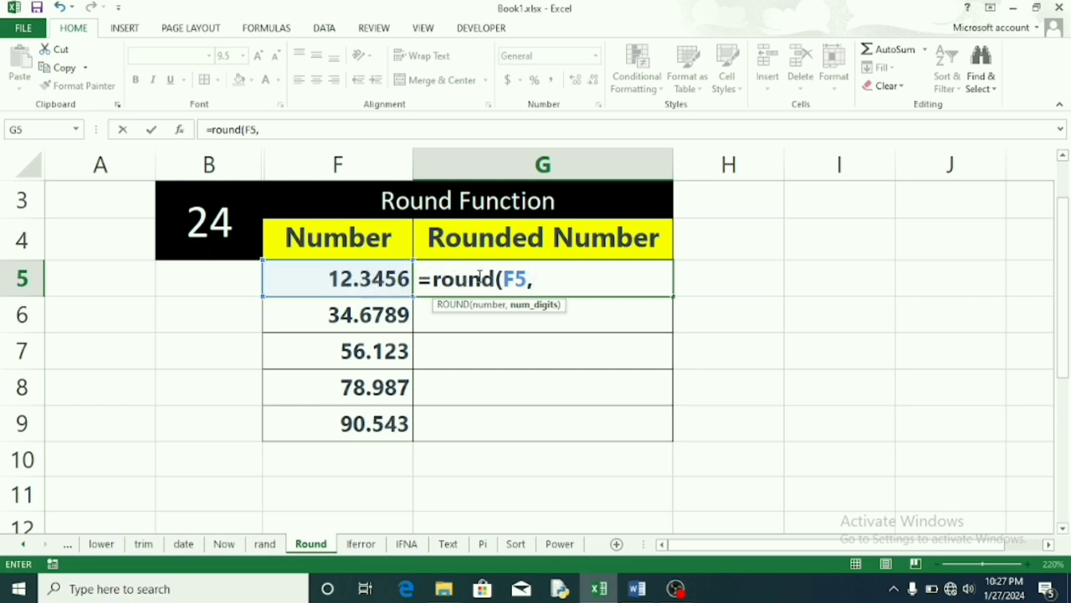
pyautogui.write('1)')
pyautogui.press('Return')
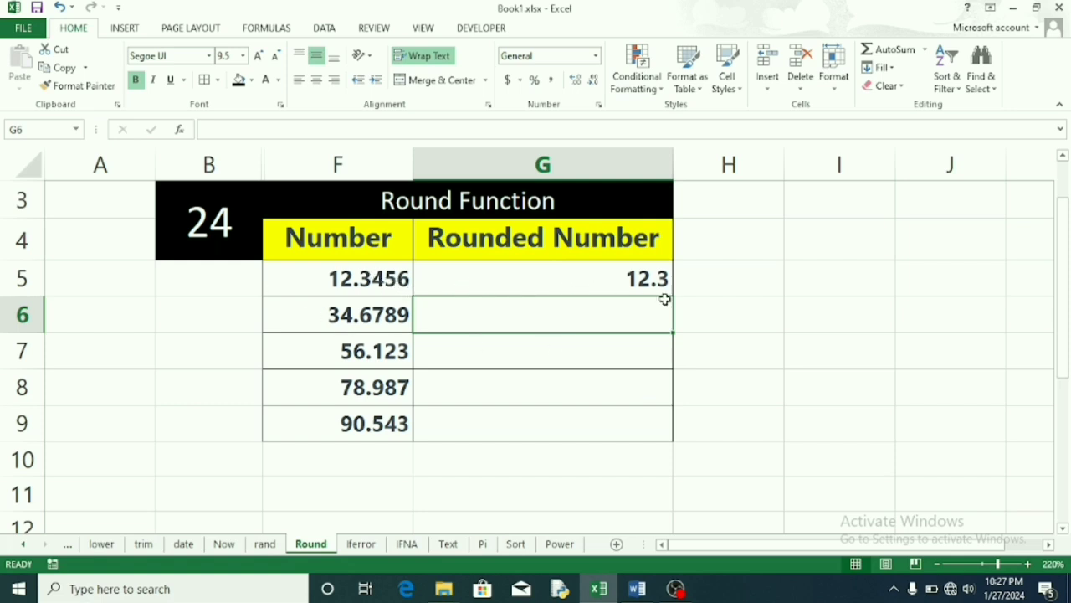
pyautogui.click(570, 276)
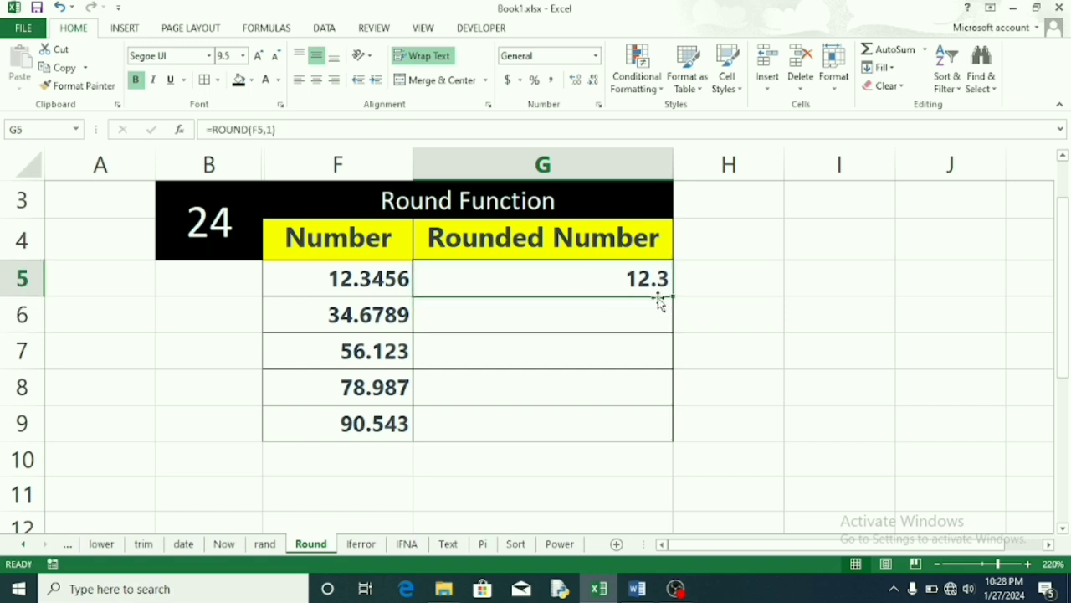
pyautogui.moveTo(673, 296); pyautogui.dragTo(641, 434)
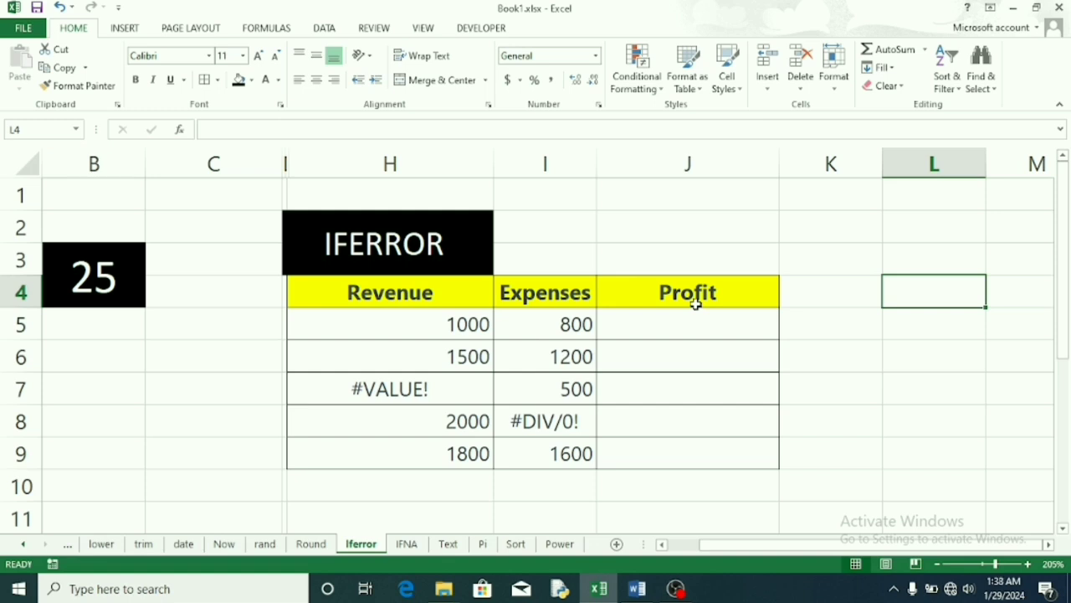
# - On the Iferror sheet, enter =iferror(H5-I5,"error") in J5 under Profit and fill it down through J9
pyautogui.click(695, 332)
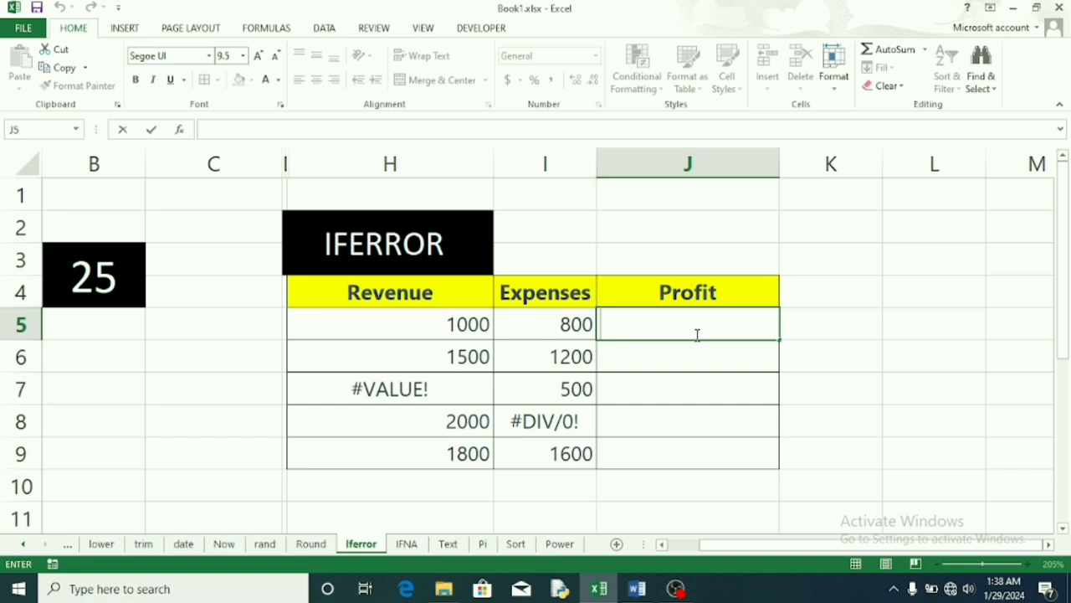
pyautogui.write('=')
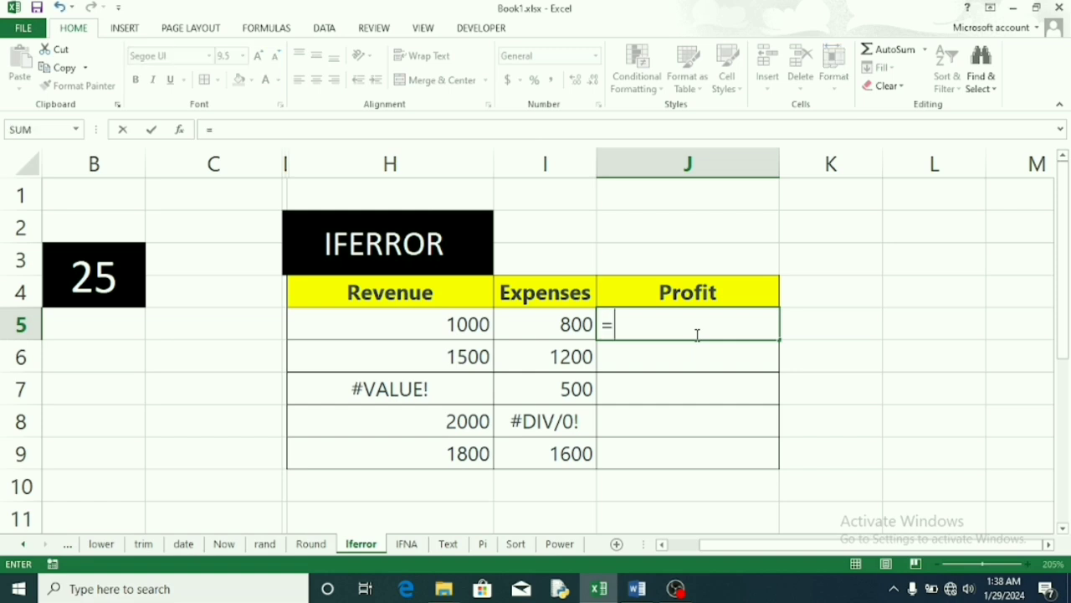
pyautogui.write('if')
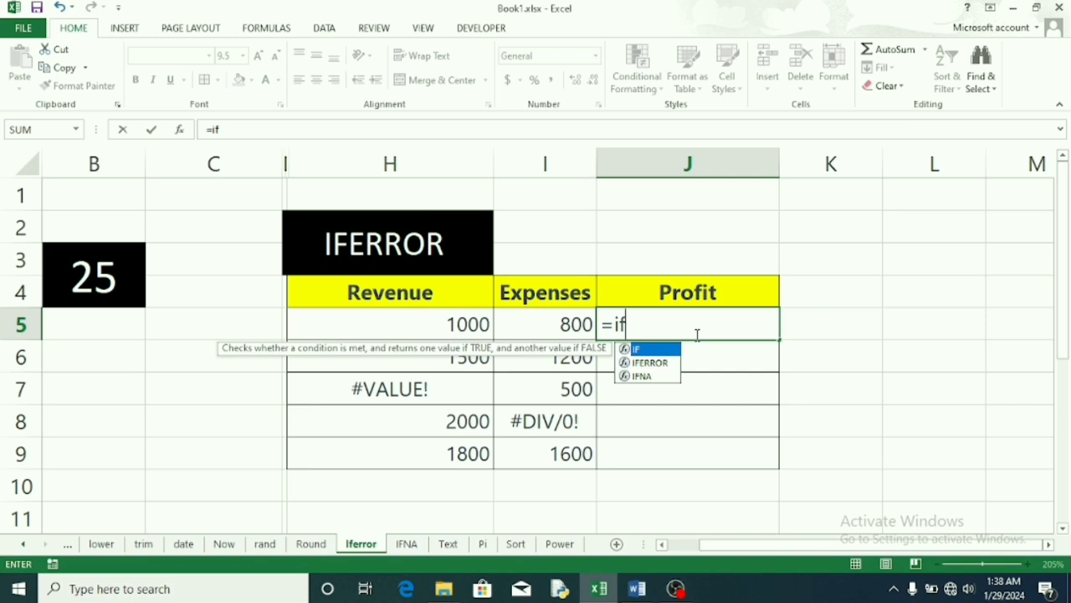
pyautogui.write('error')
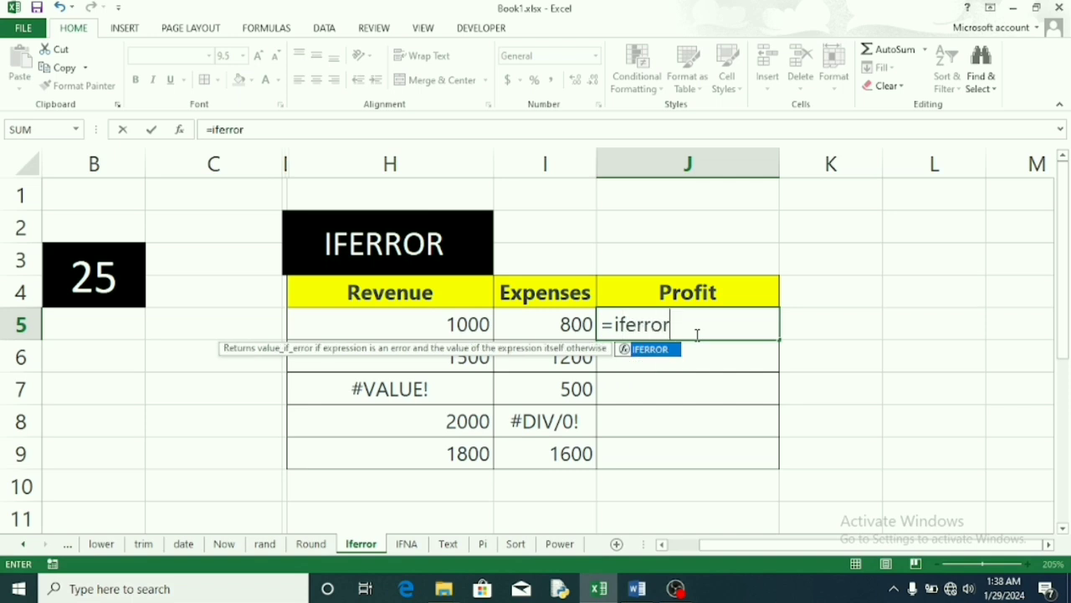
pyautogui.write('(')
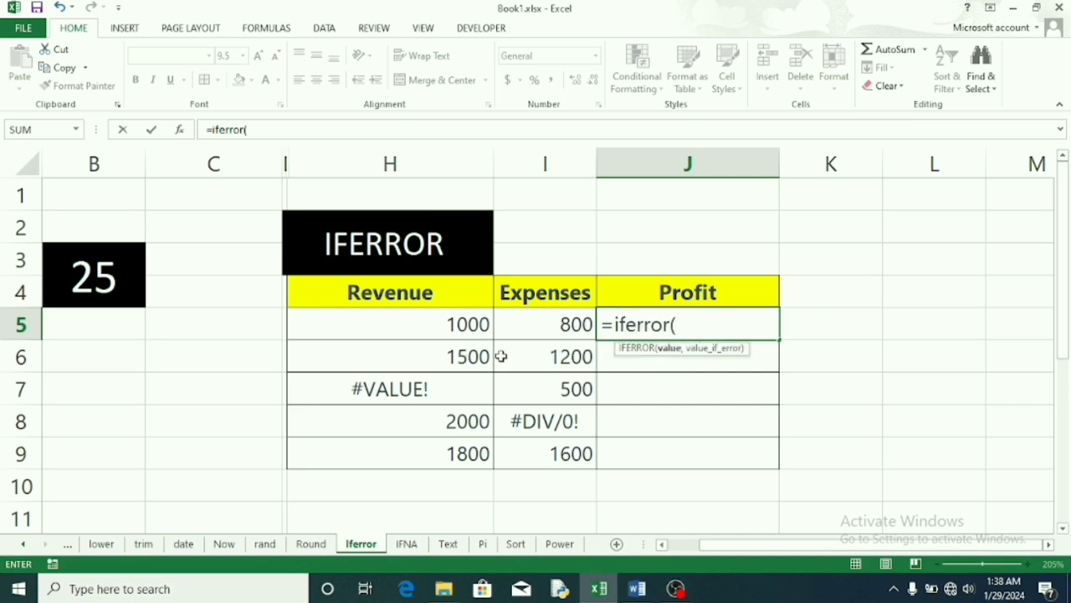
pyautogui.click(425, 331)
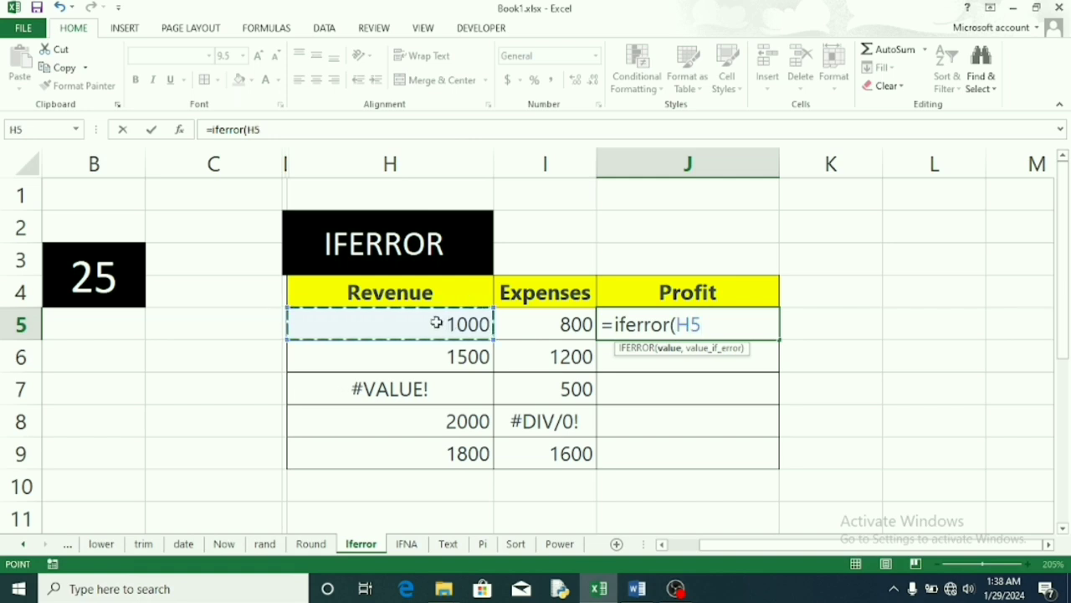
pyautogui.write('-')
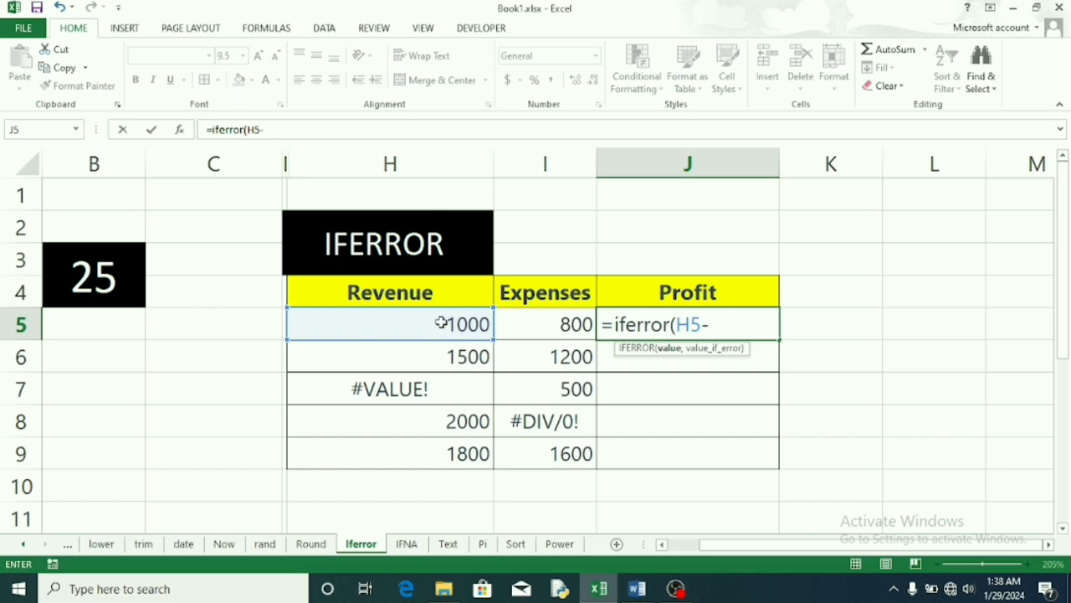
pyautogui.click(524, 322)
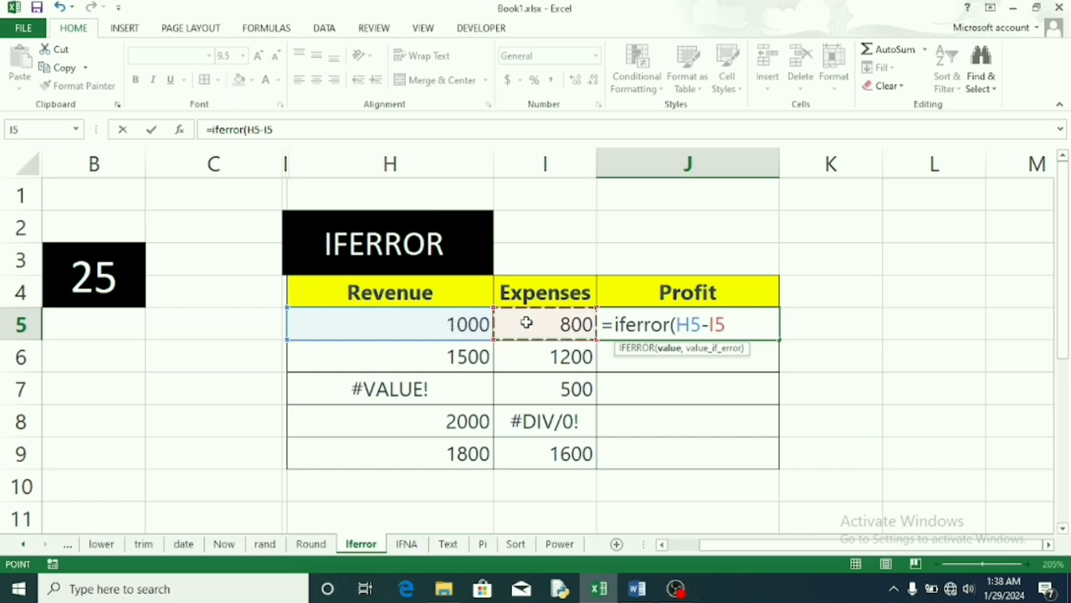
pyautogui.write(',')
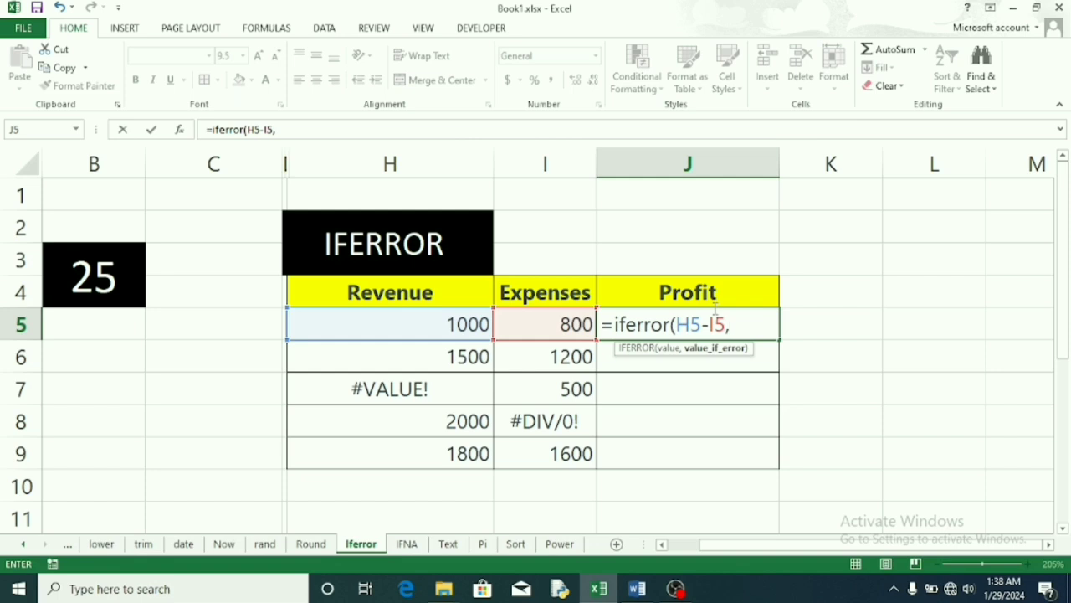
pyautogui.write('"error')
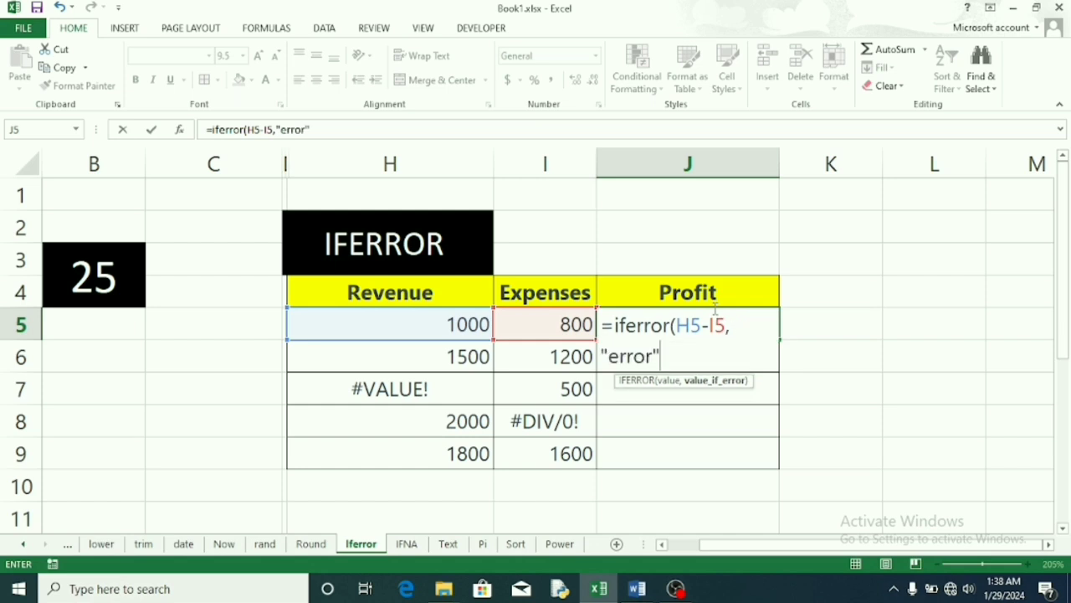
pyautogui.write('")')
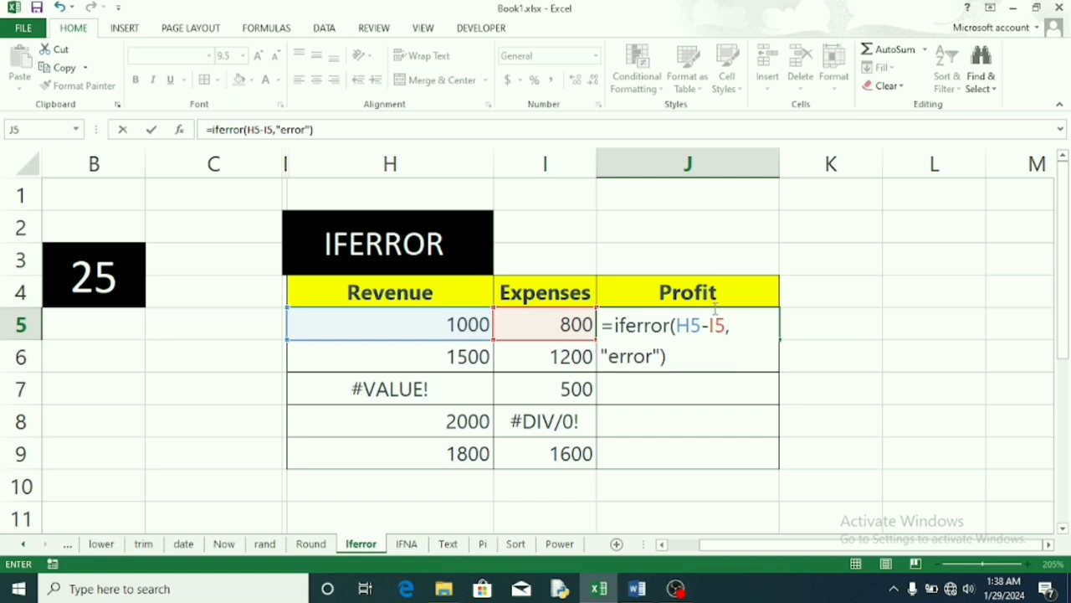
pyautogui.press('Return')
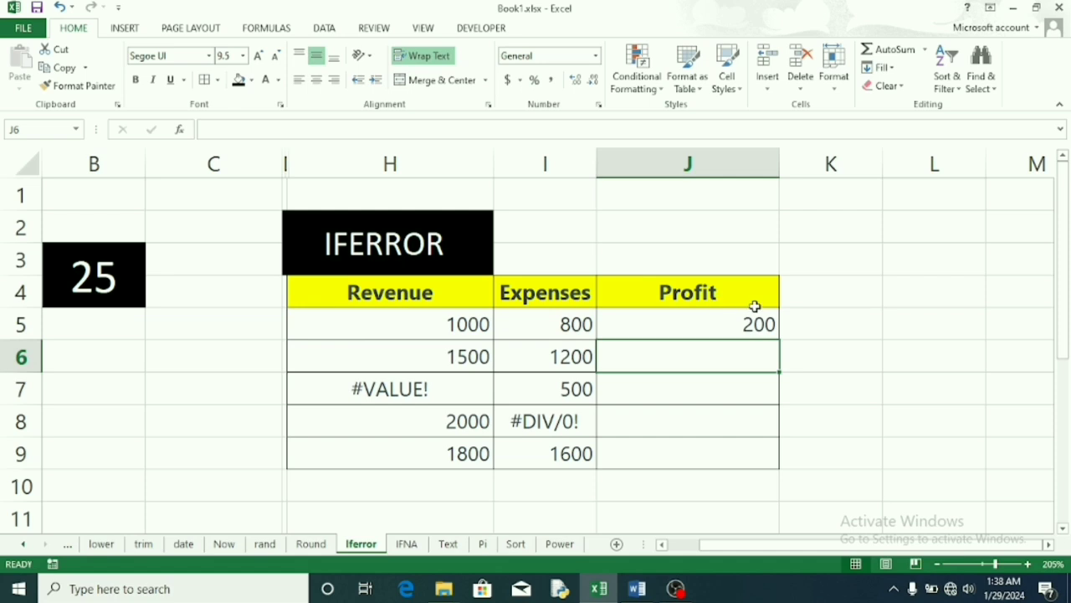
pyautogui.click(718, 327)
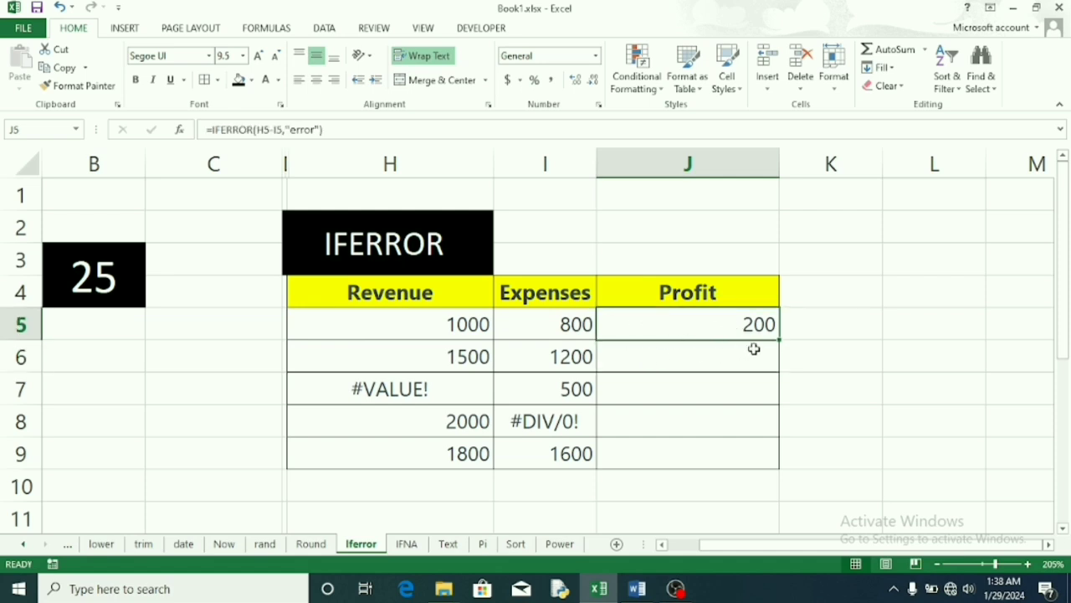
pyautogui.moveTo(778, 342); pyautogui.dragTo(757, 456)
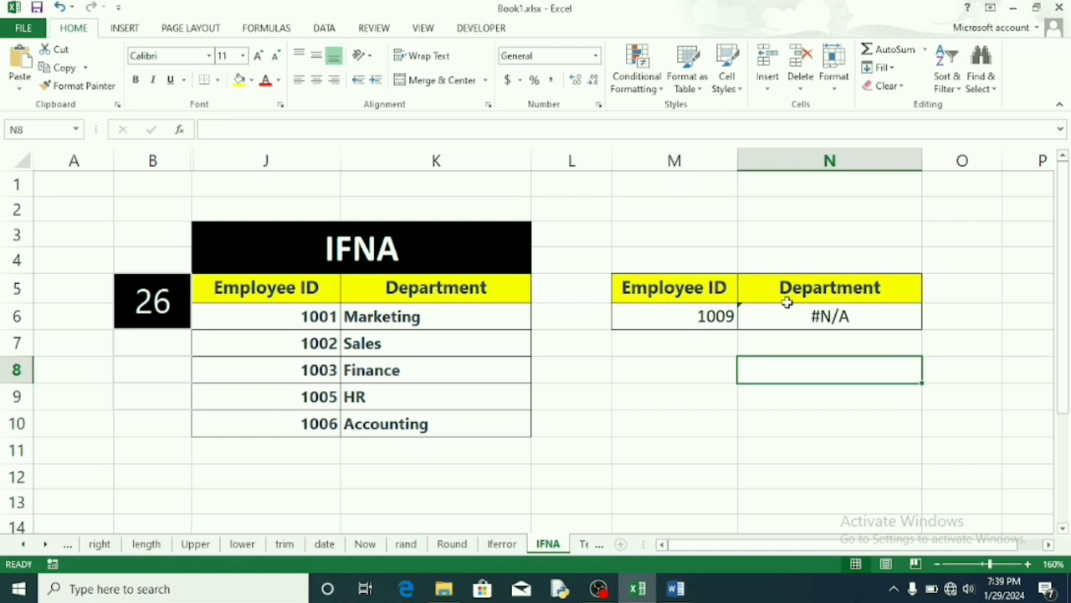
# - On the IFNA sheet, erase the existing VLOOKUP formula from N6 under Department
pyautogui.doubleClick(870, 317)
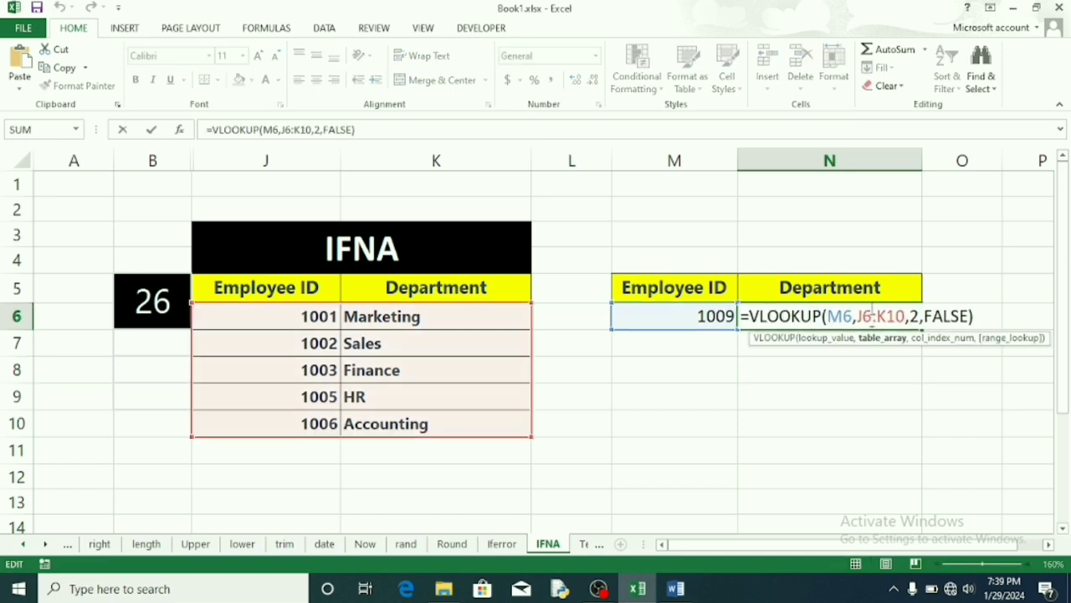
pyautogui.click(976, 316)
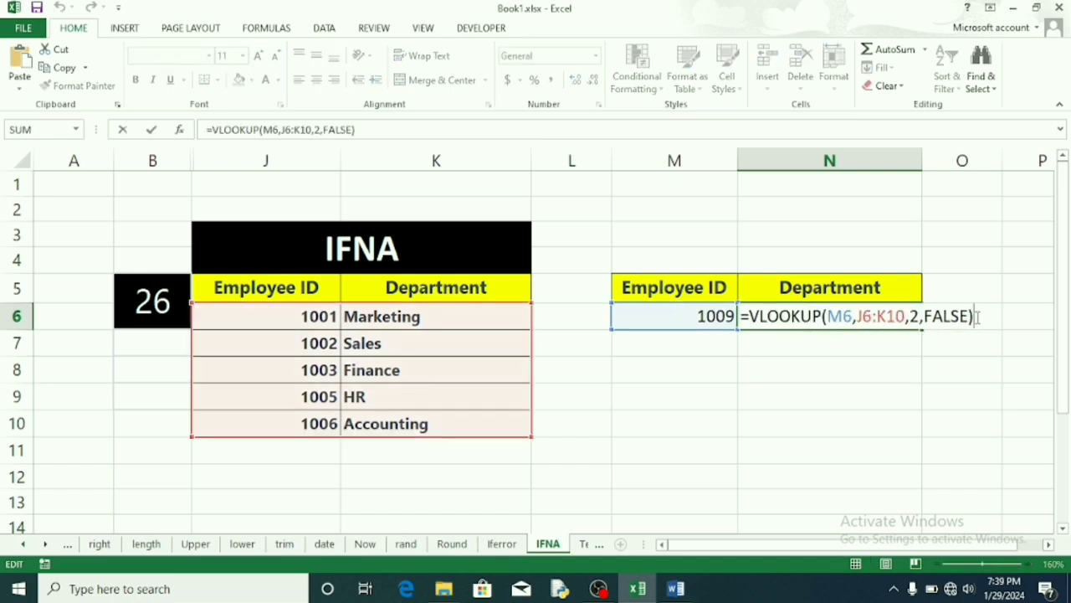
pyautogui.press('BackSpace')
pyautogui.press('BackSpace')
pyautogui.press('BackSpace')
pyautogui.press('BackSpace')
pyautogui.press('BackSpace')
pyautogui.press('BackSpace')
pyautogui.press('BackSpace')
pyautogui.press('BackSpace')
pyautogui.press('BackSpace')
pyautogui.press('BackSpace')
pyautogui.press('BackSpace')
pyautogui.press('BackSpace')
pyautogui.press('BackSpace')
pyautogui.press('BackSpace')
pyautogui.press('BackSpace')
pyautogui.press('BackSpace')
pyautogui.press('BackSpace')
pyautogui.press('BackSpace')
pyautogui.press('BackSpace')
pyautogui.press('BackSpace')
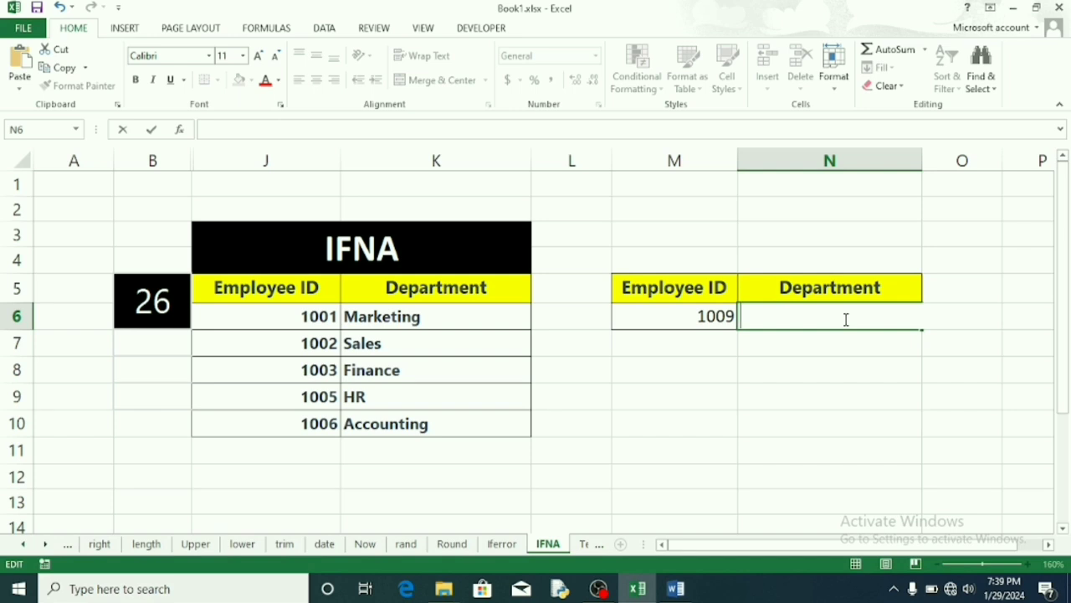
# - Begin an IFNA formula in N6 with vlookup(M6,J6:K10,2,FALSE) as its value, choosing exact match
pyautogui.write('=')
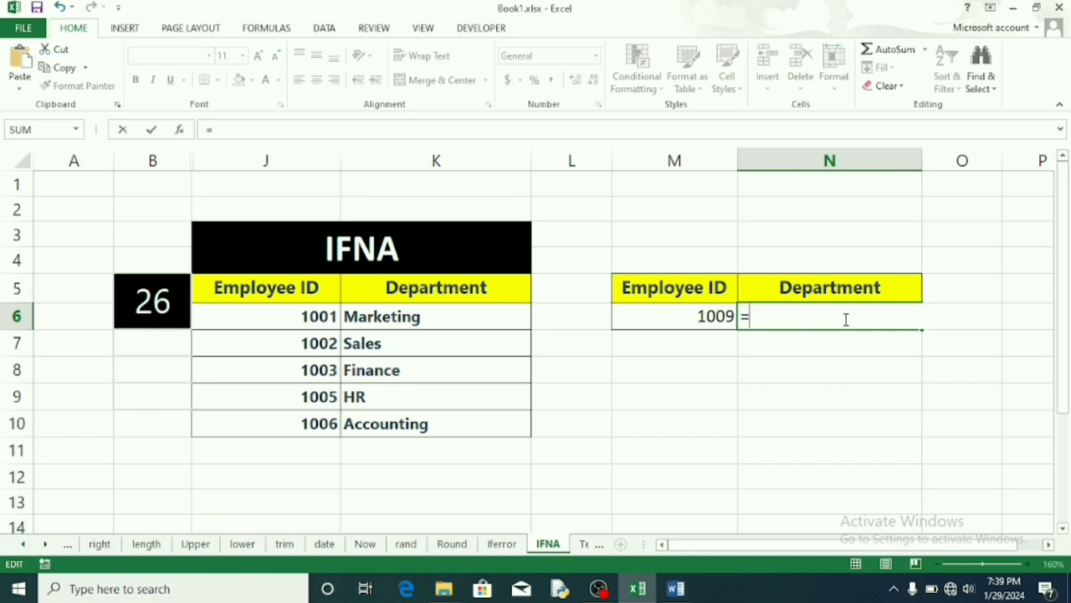
pyautogui.write('if')
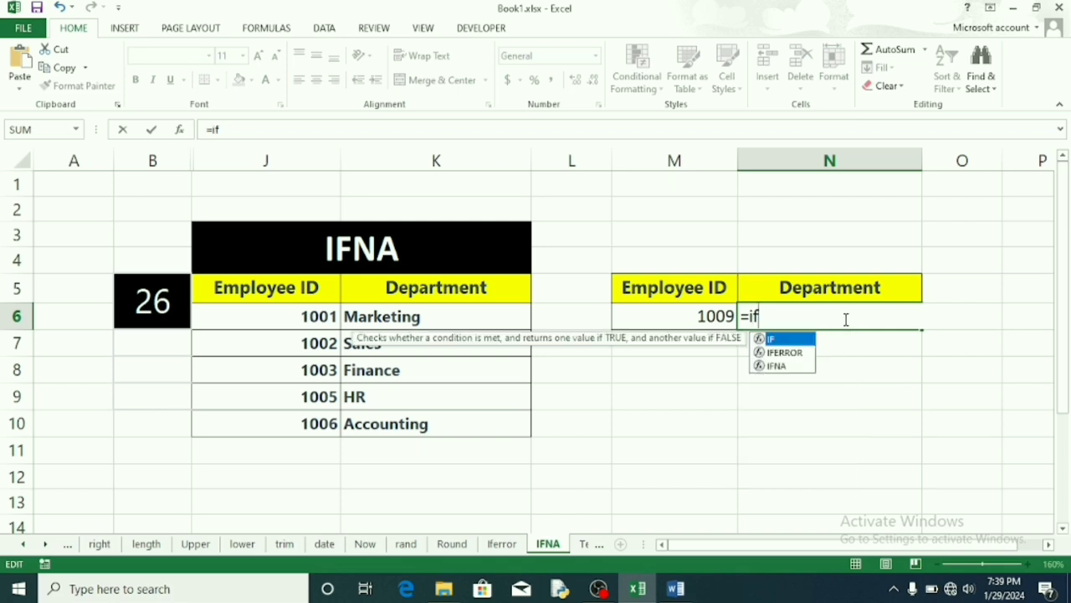
pyautogui.write('na')
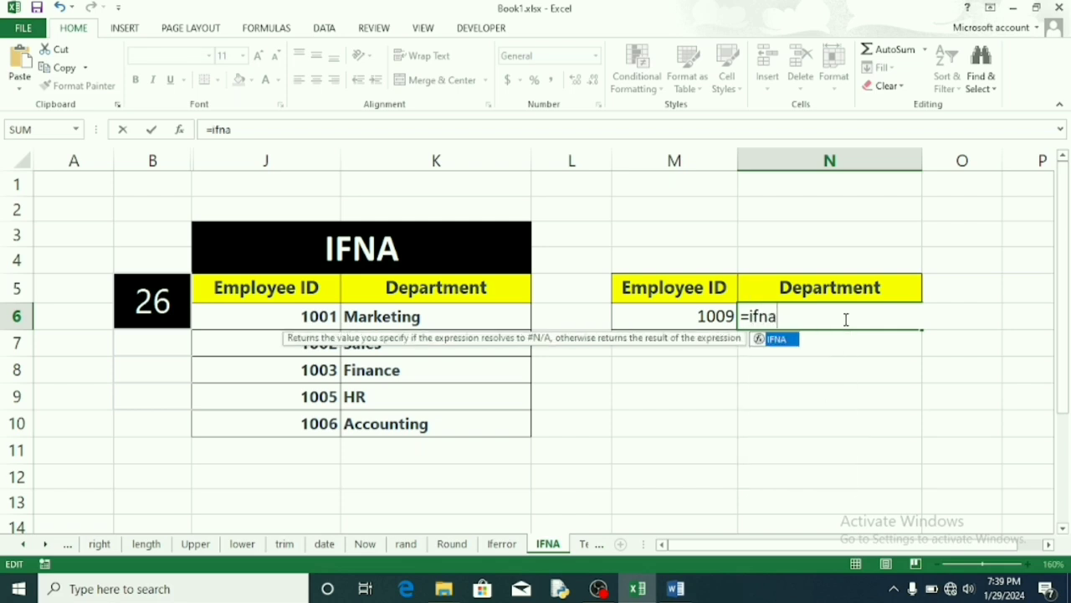
pyautogui.write('()')
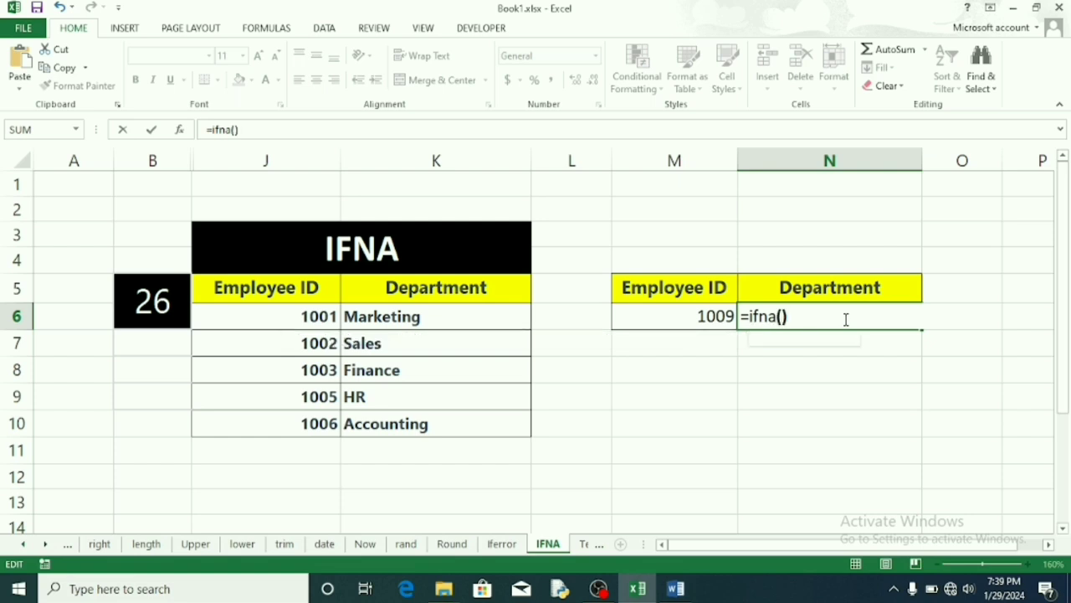
pyautogui.press('BackSpace')
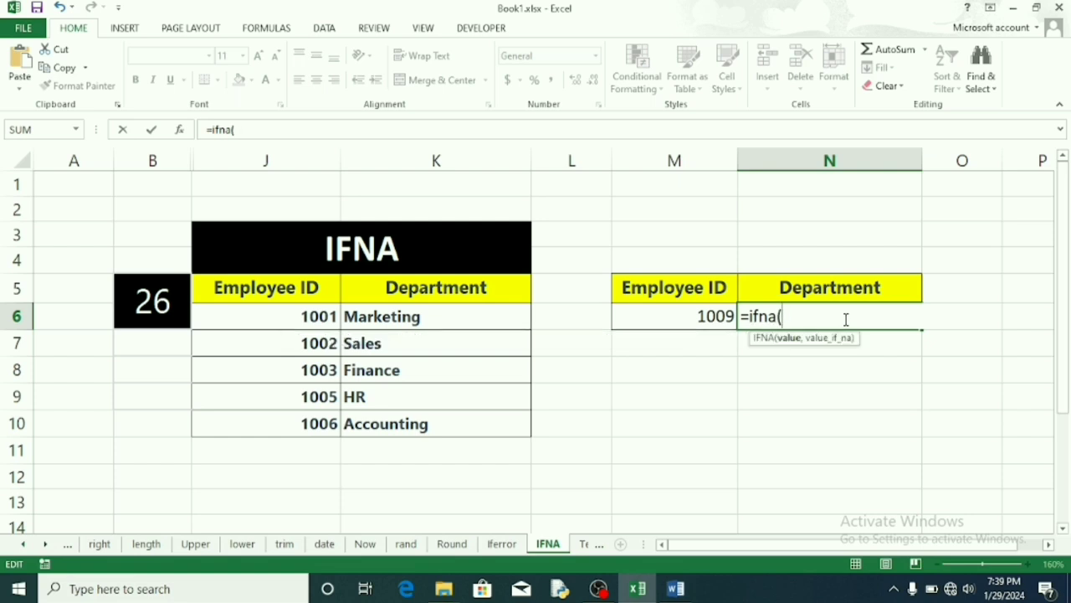
pyautogui.write('vlookup')
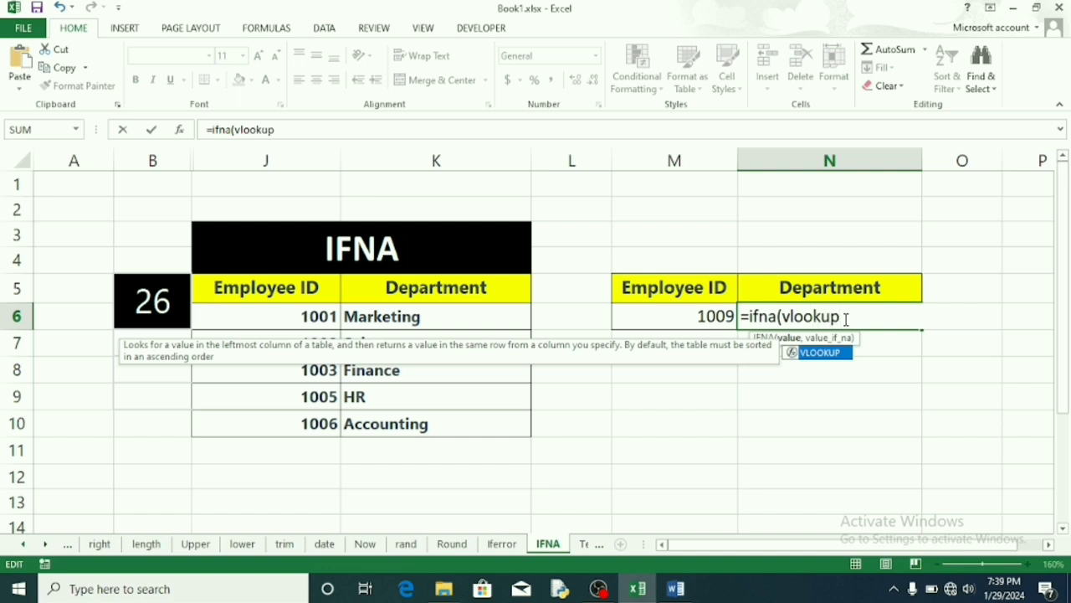
pyautogui.write('(')
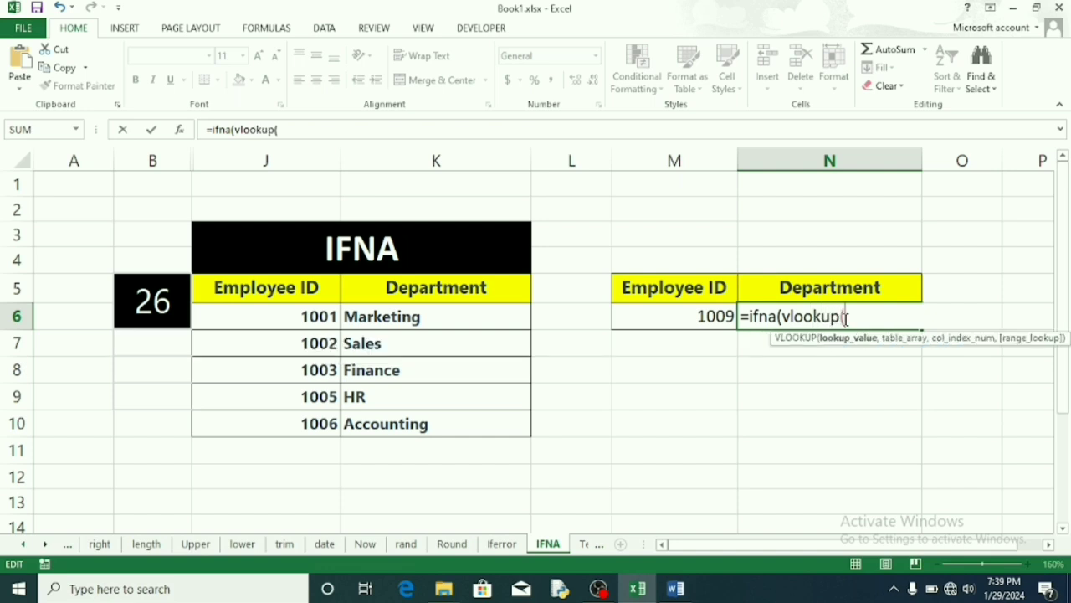
pyautogui.click(695, 318)
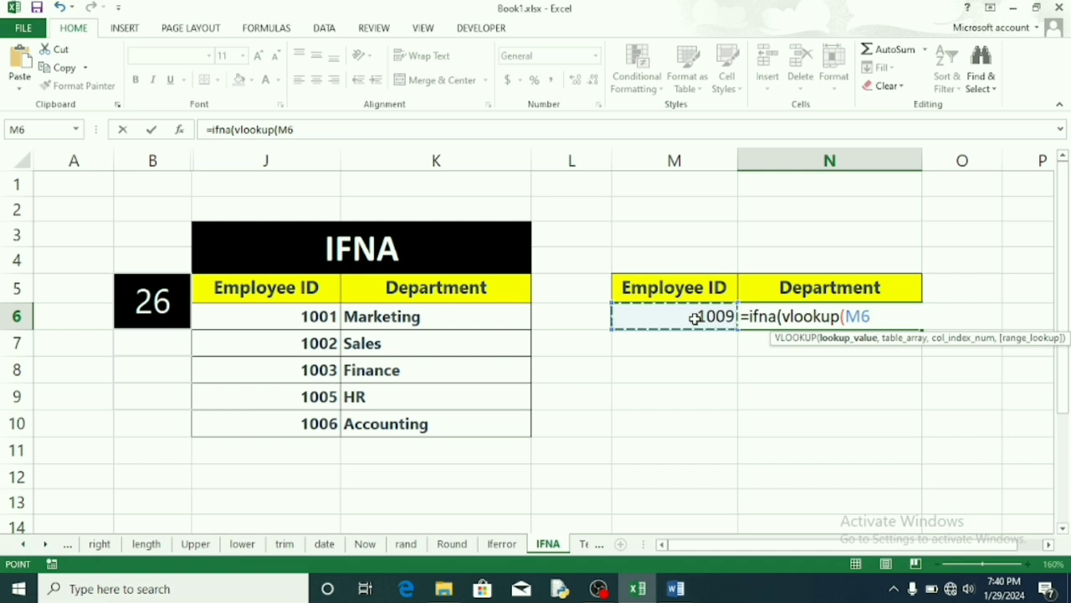
pyautogui.write(',')
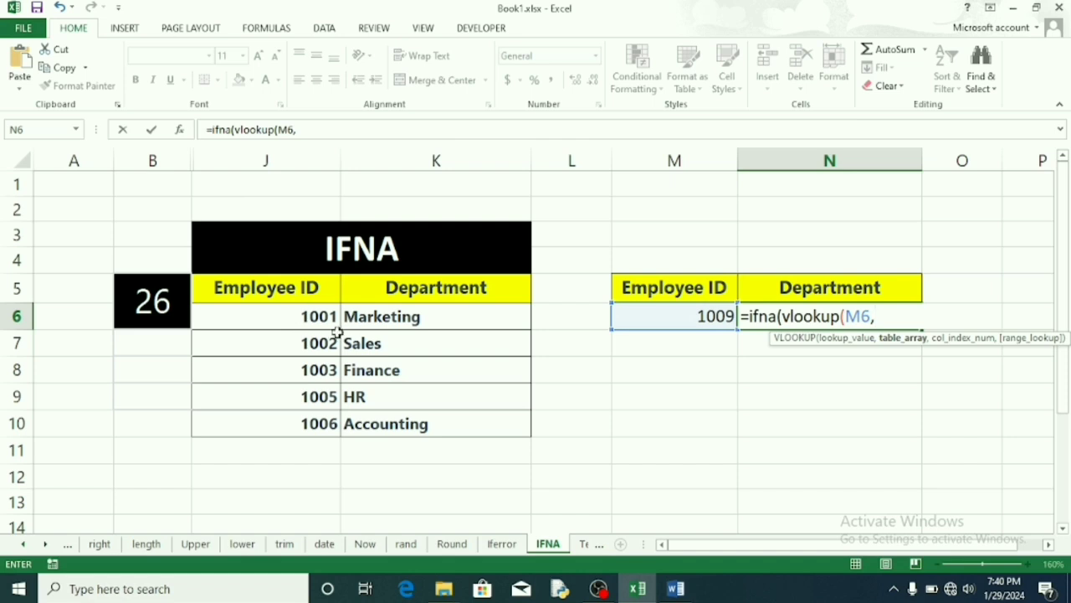
pyautogui.moveTo(304, 323); pyautogui.dragTo(398, 417)
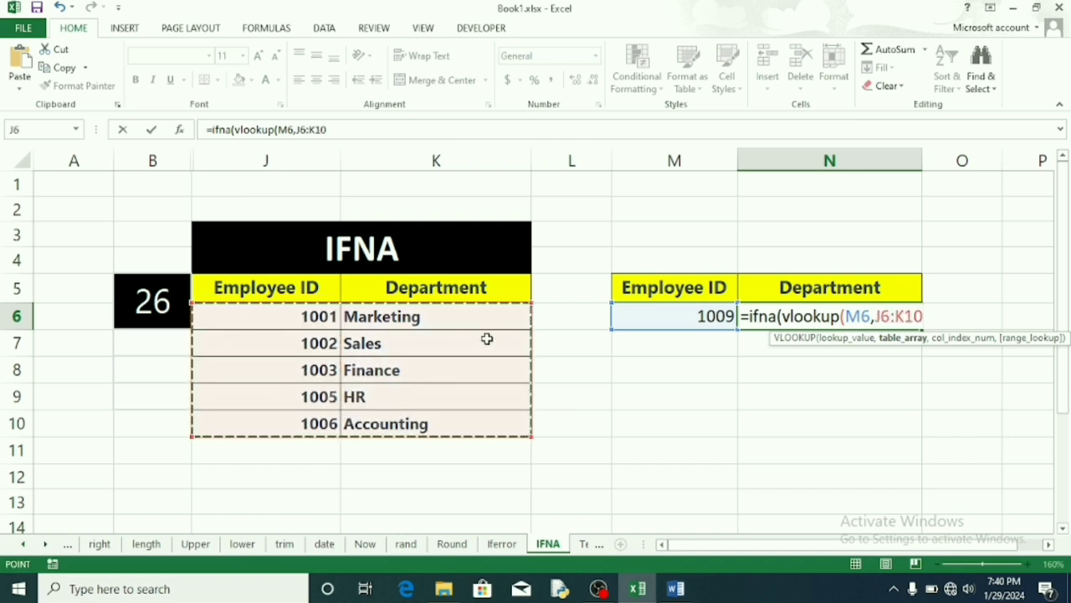
pyautogui.write(',')
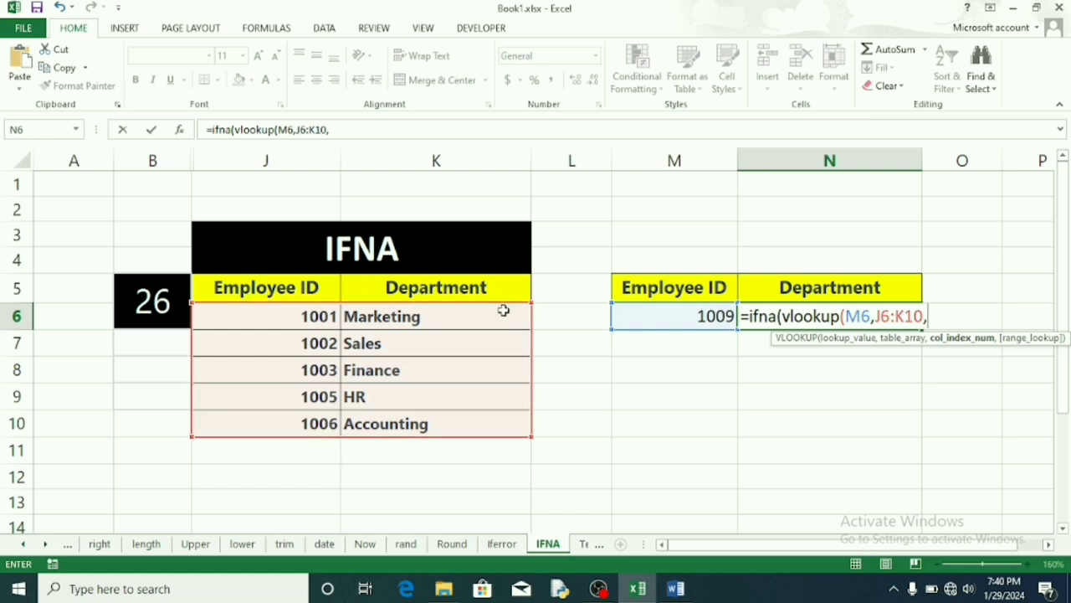
pyautogui.write('2,')
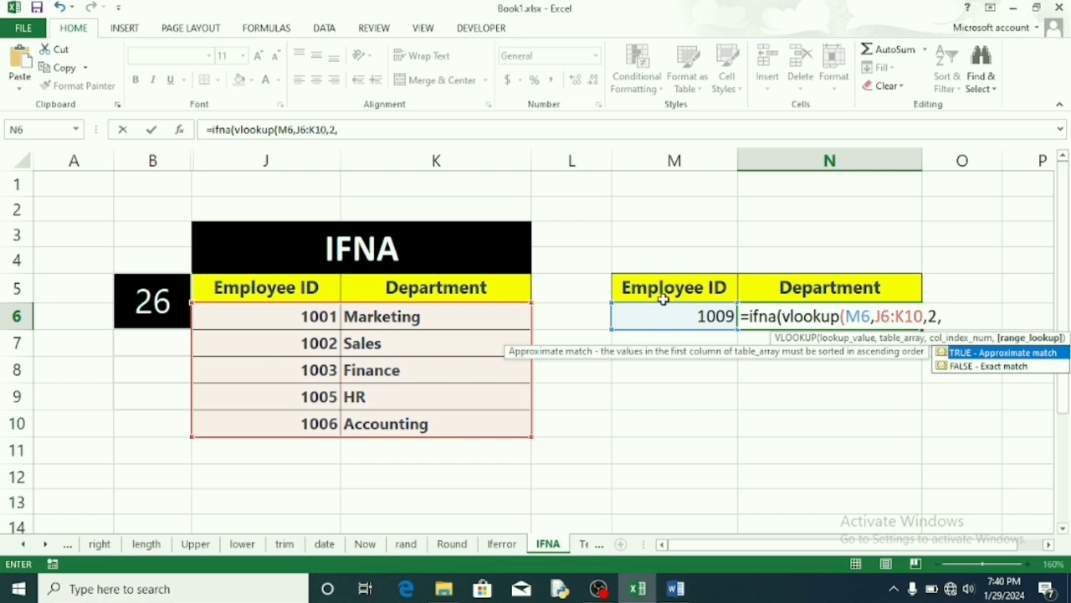
pyautogui.doubleClick(971, 365)
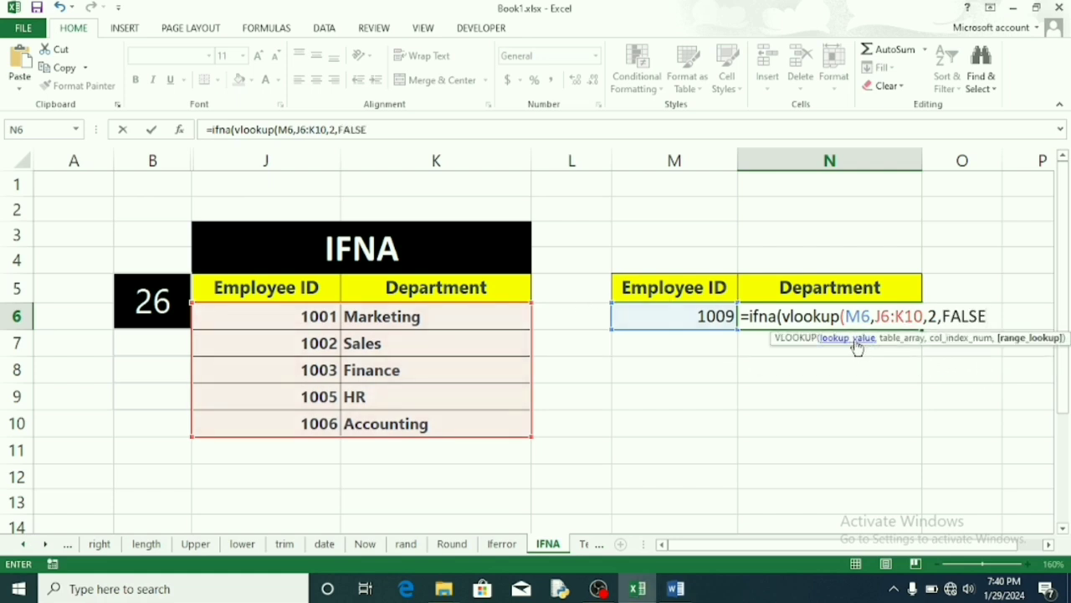
# - Close the VLOOKUP in N6, add "Department not found" as the IFNA fallback text, and commit the formula
pyautogui.write('),')
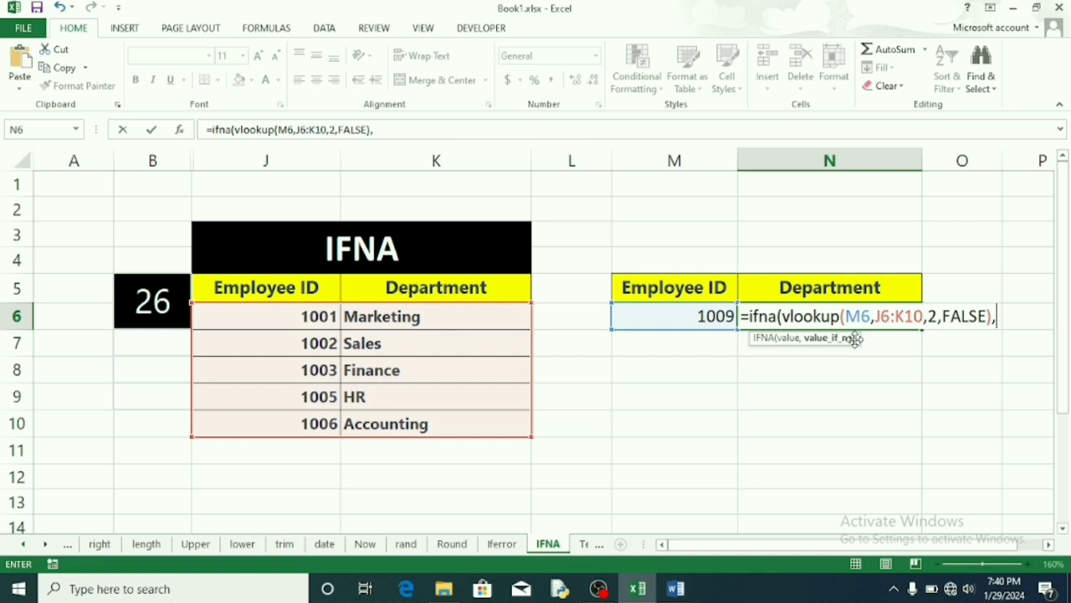
pyautogui.write('"')
pyautogui.write('Dep')
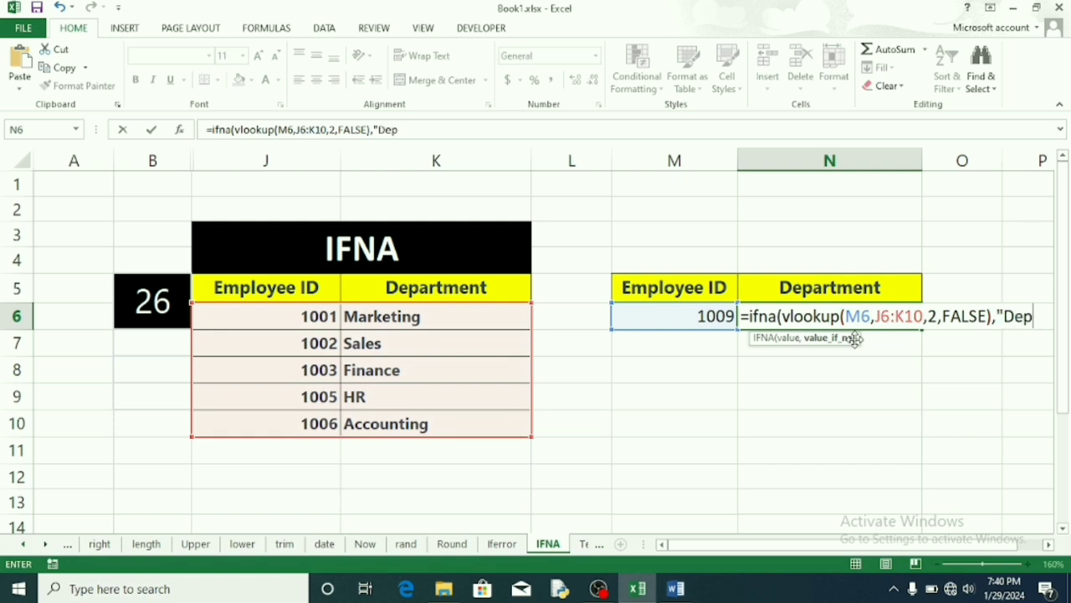
pyautogui.write('artment no')
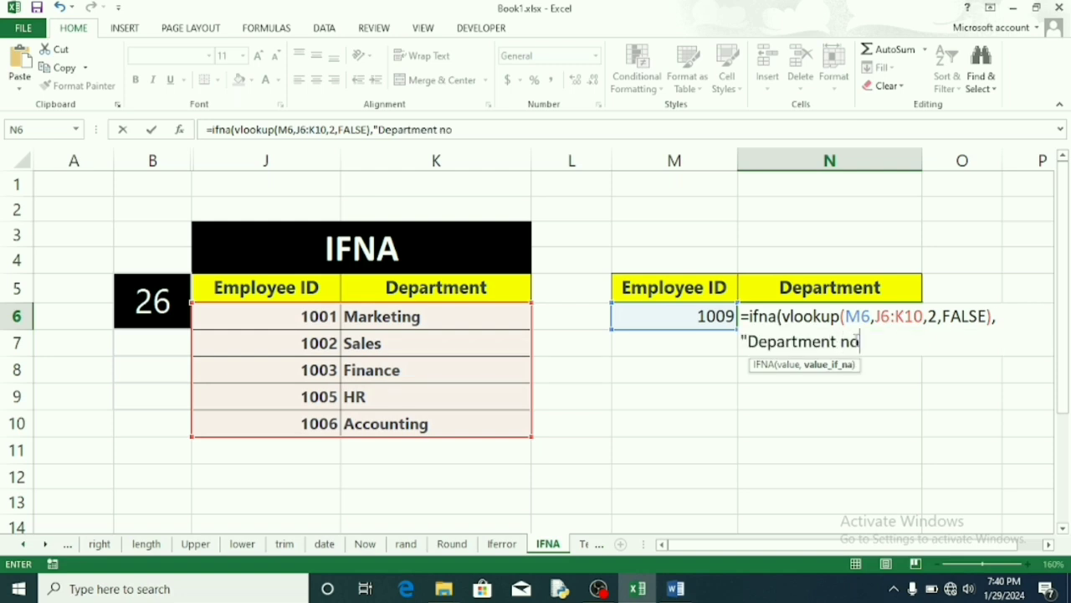
pyautogui.write('t found')
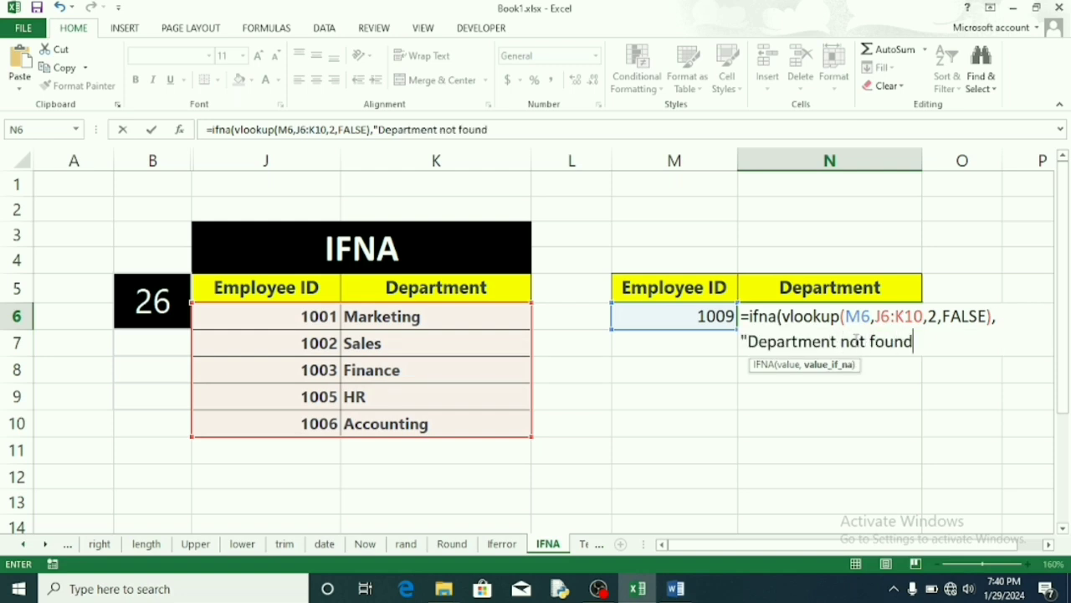
pyautogui.write('")')
pyautogui.press('Return')
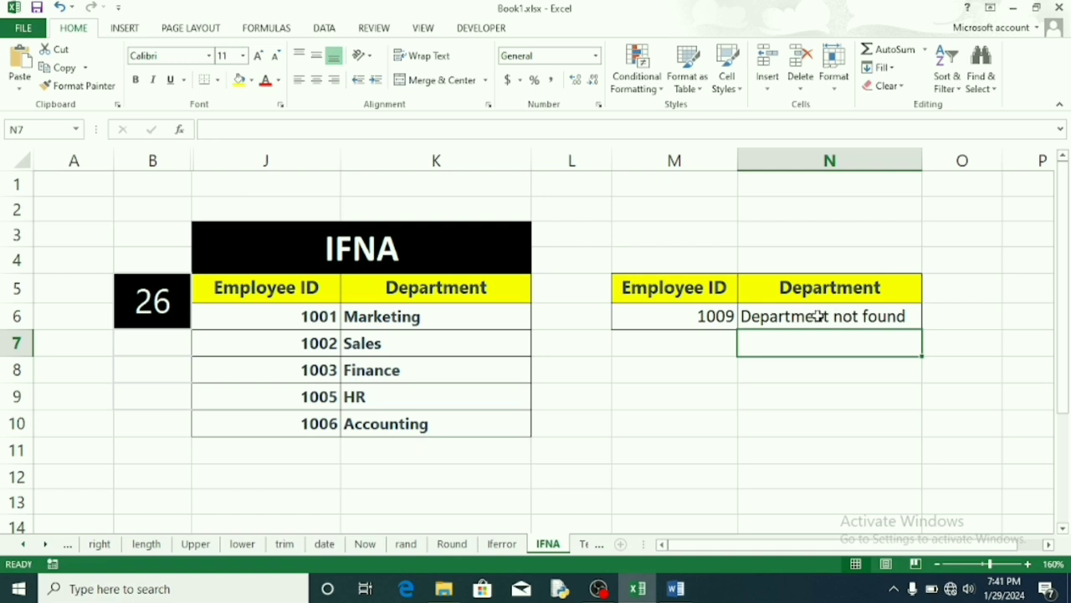
# - Set the Employee ID in M6 of the IFNA sheet to 1002 to test the lookup
pyautogui.click(733, 316)
pyautogui.doubleClick(734, 316)
pyautogui.press('BackSpace')
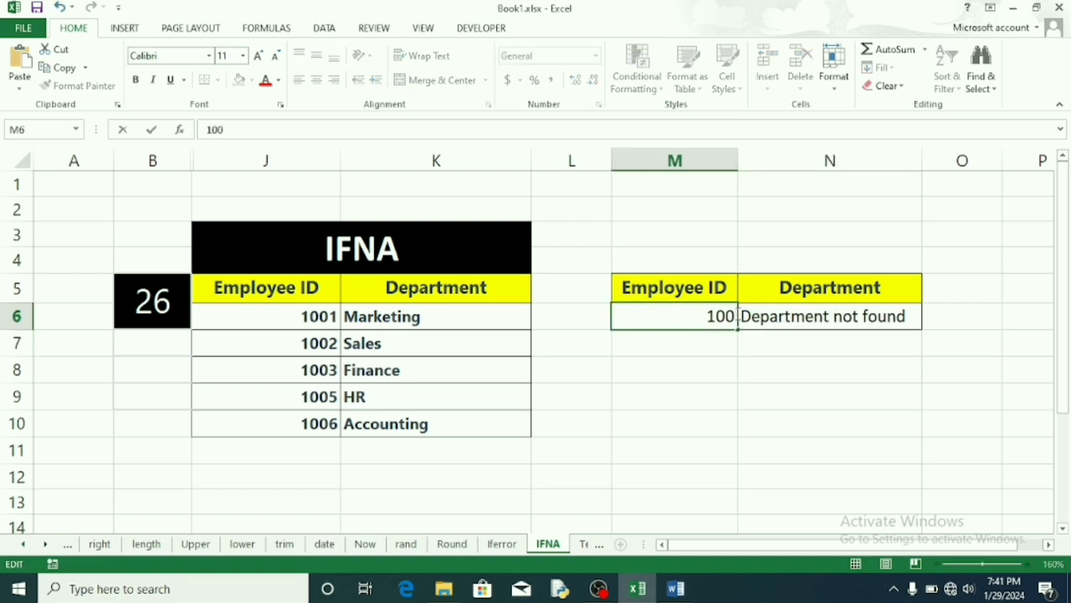
pyautogui.write('2')
pyautogui.press('Return')
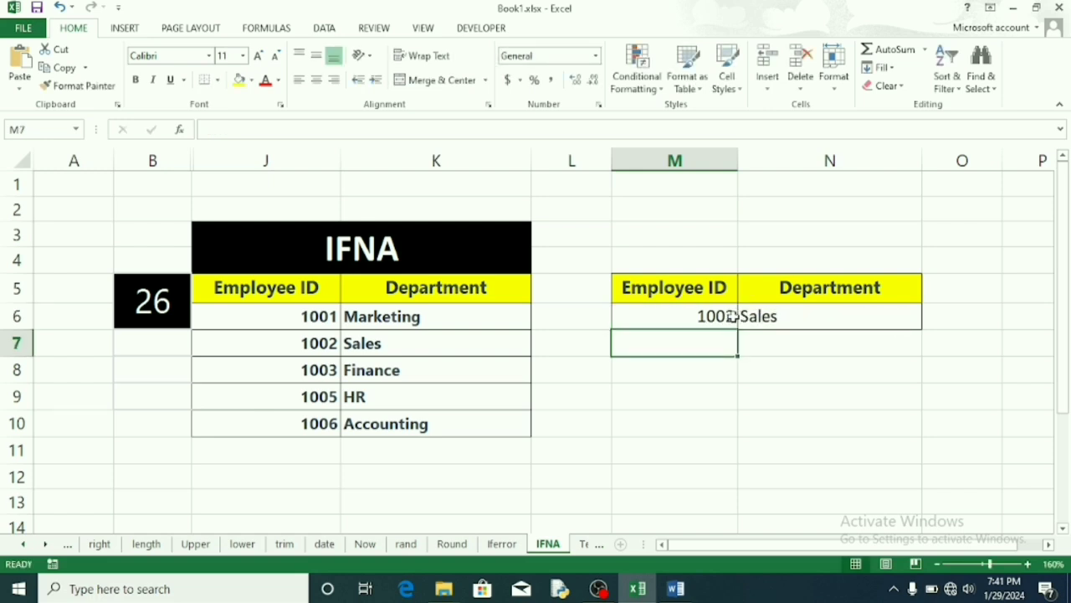
# - Shorten the Employee ID in M6 to 10 to test the IFNA fallback
pyautogui.click(732, 316)
pyautogui.doubleClick(731, 316)
pyautogui.press('BackSpace')
pyautogui.press('BackSpace')
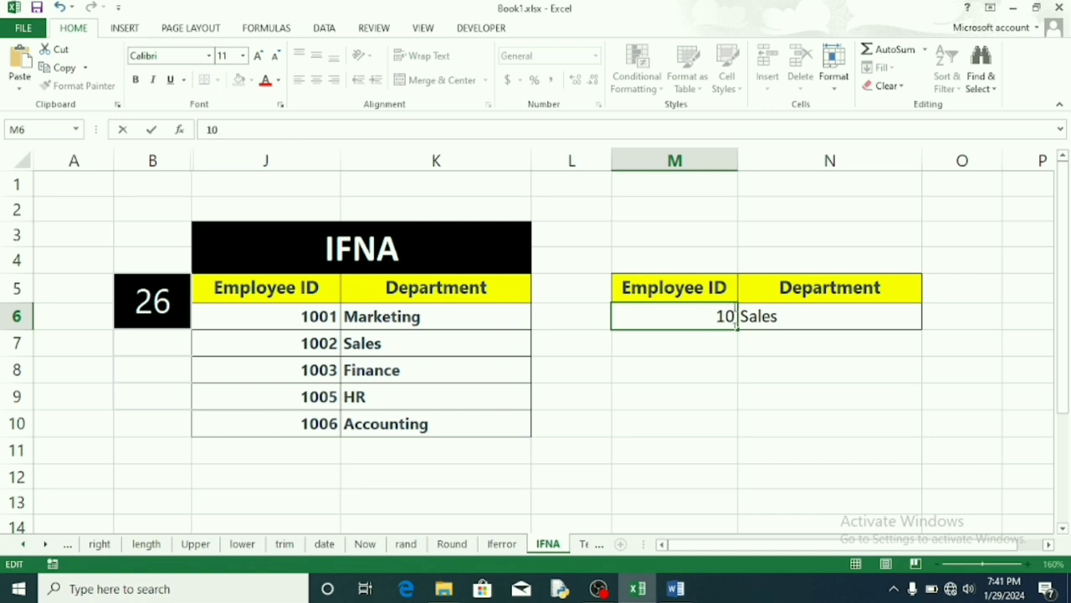
pyautogui.press('Return')
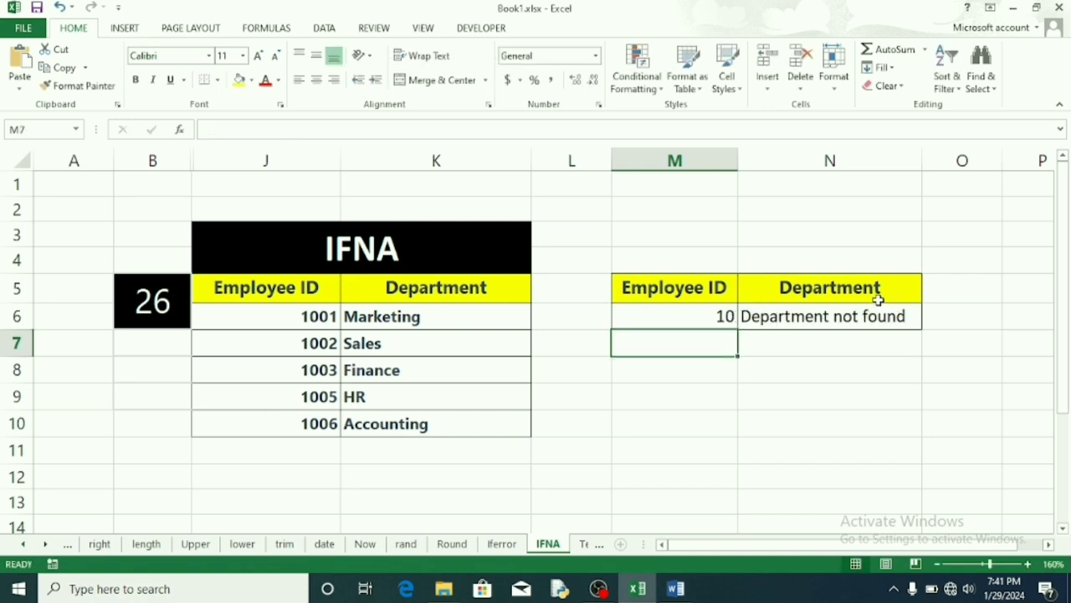
pyautogui.click(848, 343)
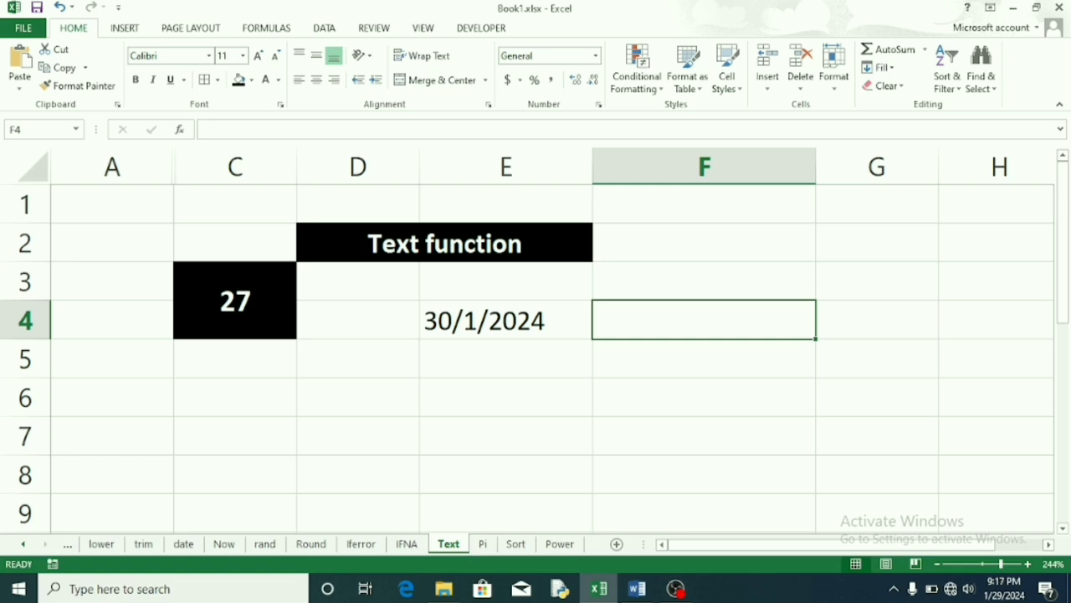
# - On the Text sheet, enter =text(E4,"dd/mm/yyyy") in F4
pyautogui.press('BackSpace')
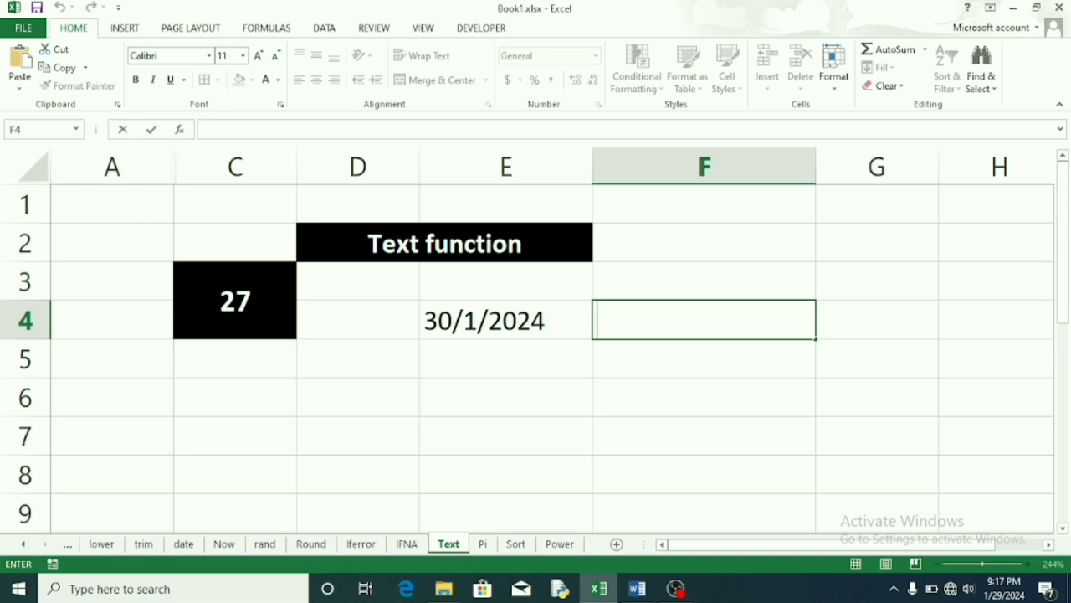
pyautogui.write('=')
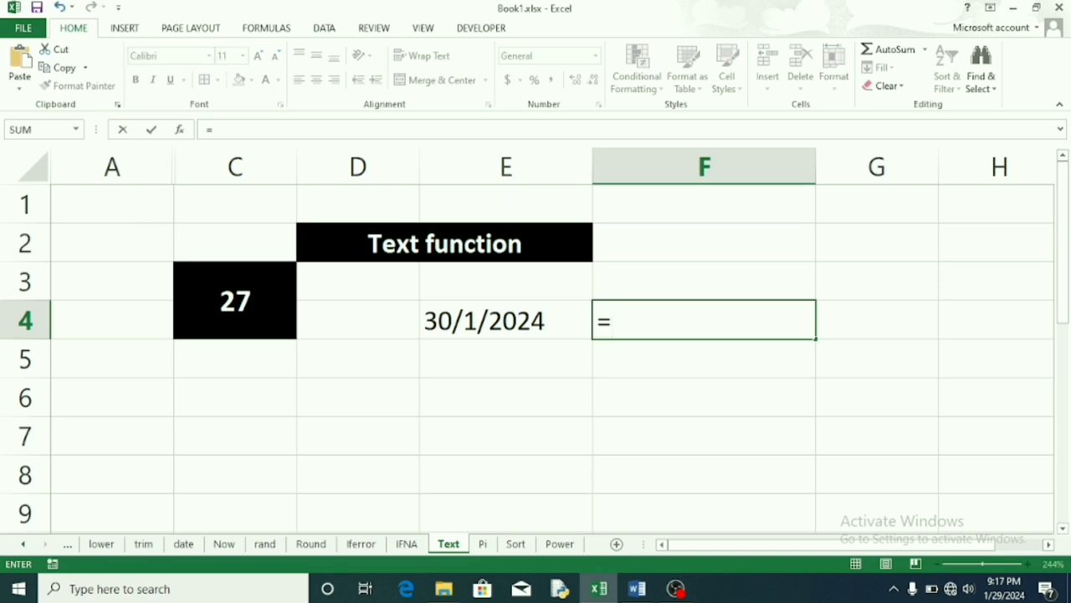
pyautogui.write('te')
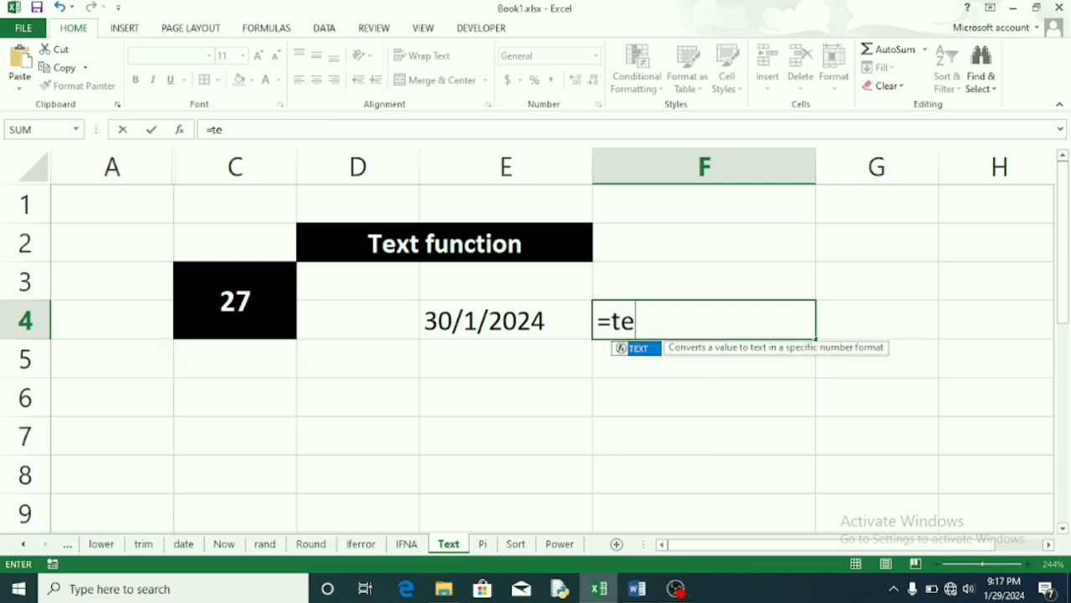
pyautogui.write('xt(')
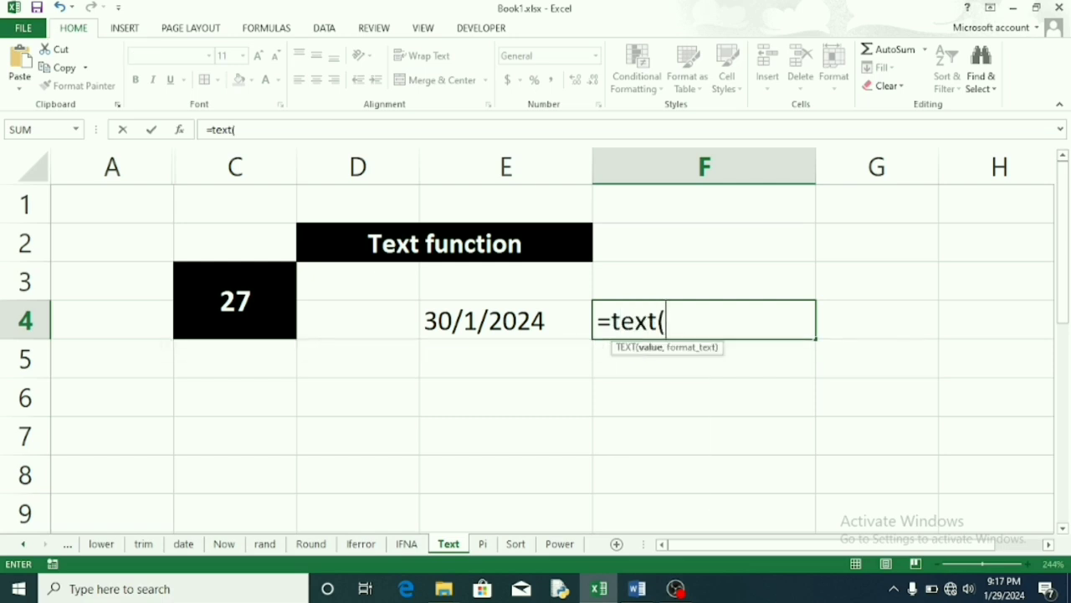
pyautogui.press('Left')
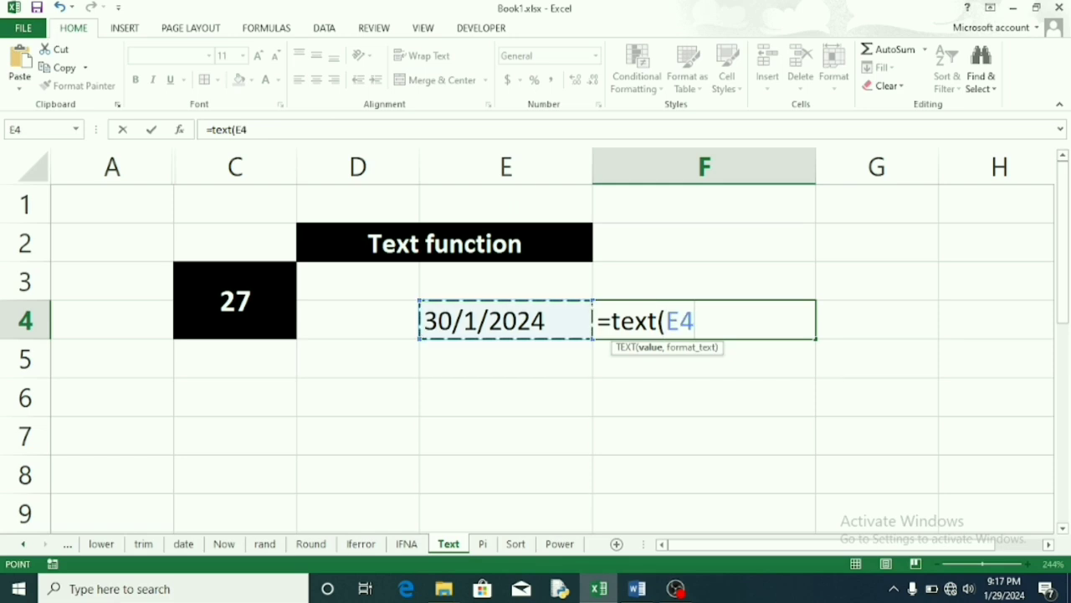
pyautogui.write(',')
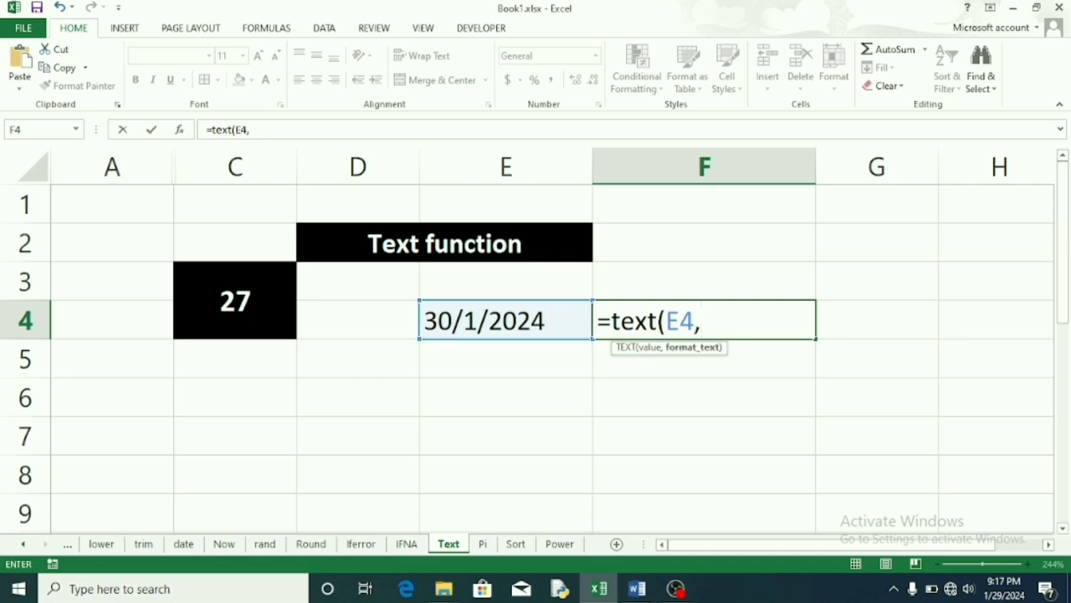
pyautogui.write('"dd')
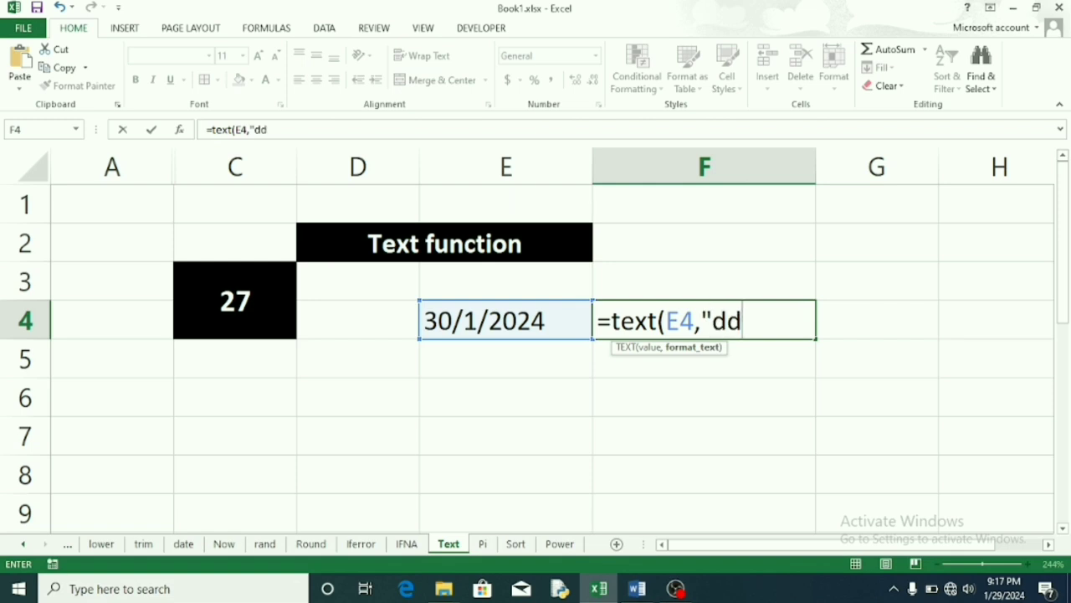
pyautogui.write('/mm')
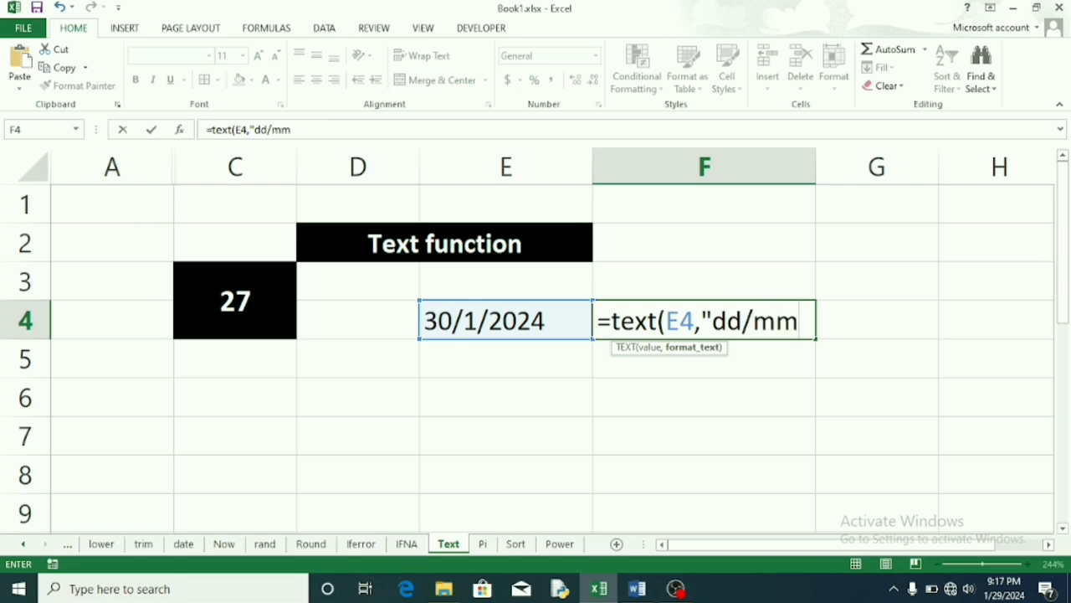
pyautogui.write('/')
pyautogui.write('yy')
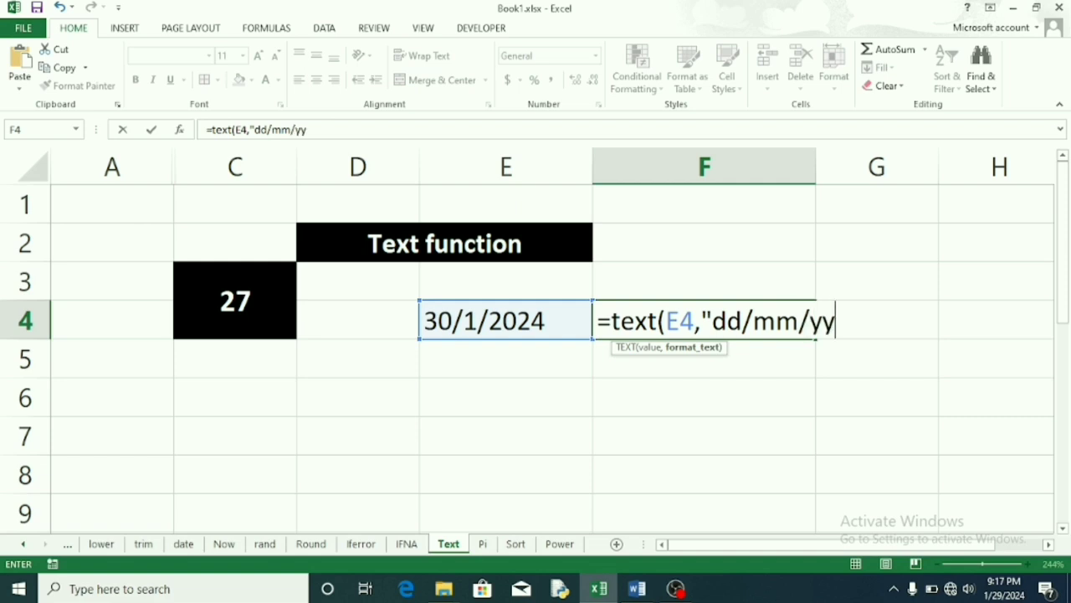
pyautogui.write('yy"')
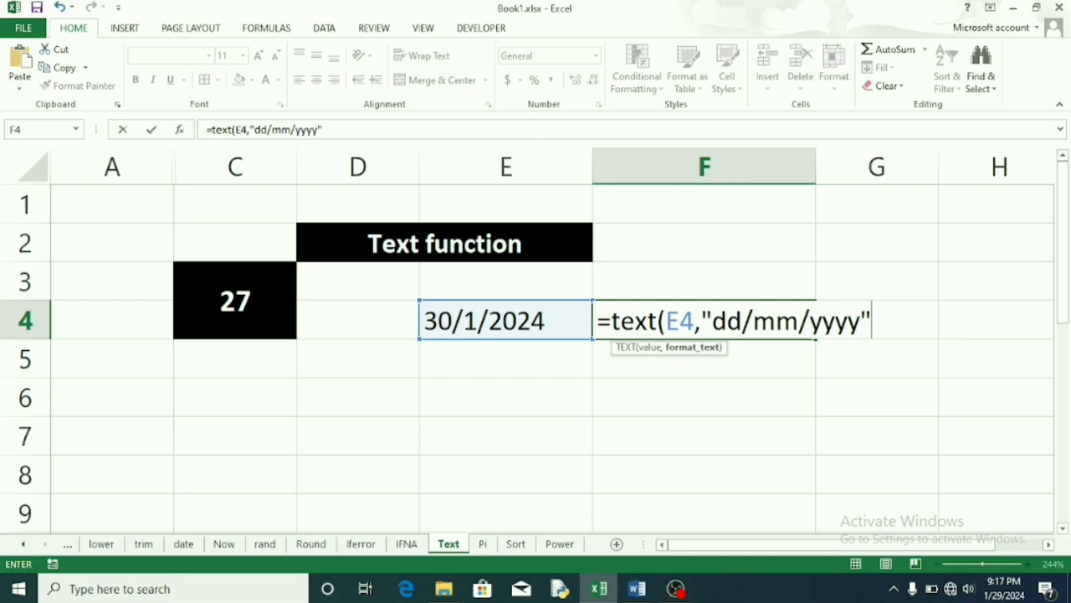
pyautogui.write(')')
pyautogui.press('Return')
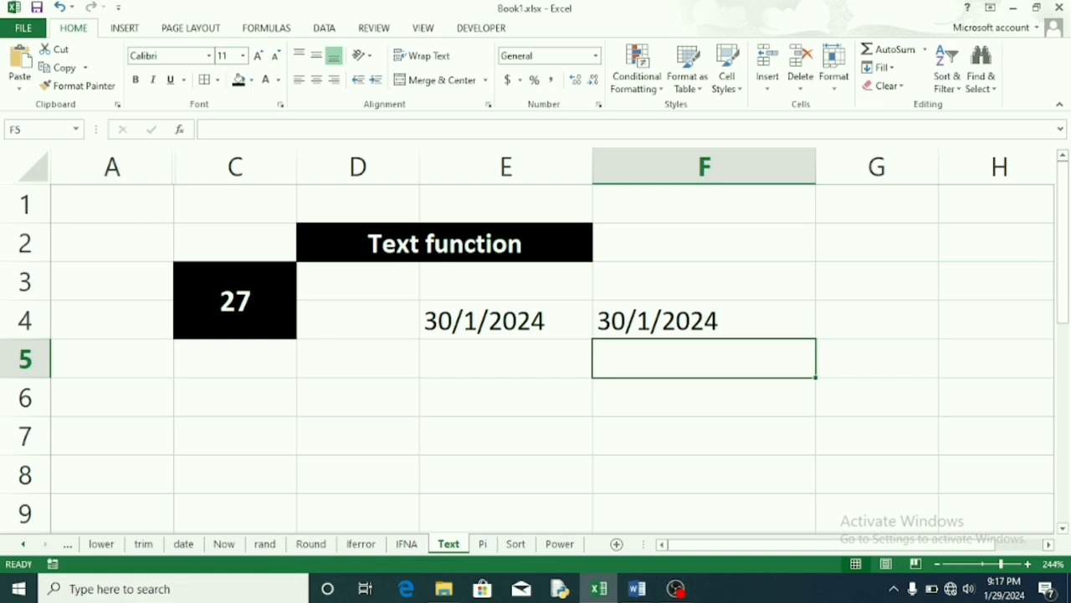
# - Edit the date in E4 in place, replacing its day with 2, and commit the change
pyautogui.click(477, 320)
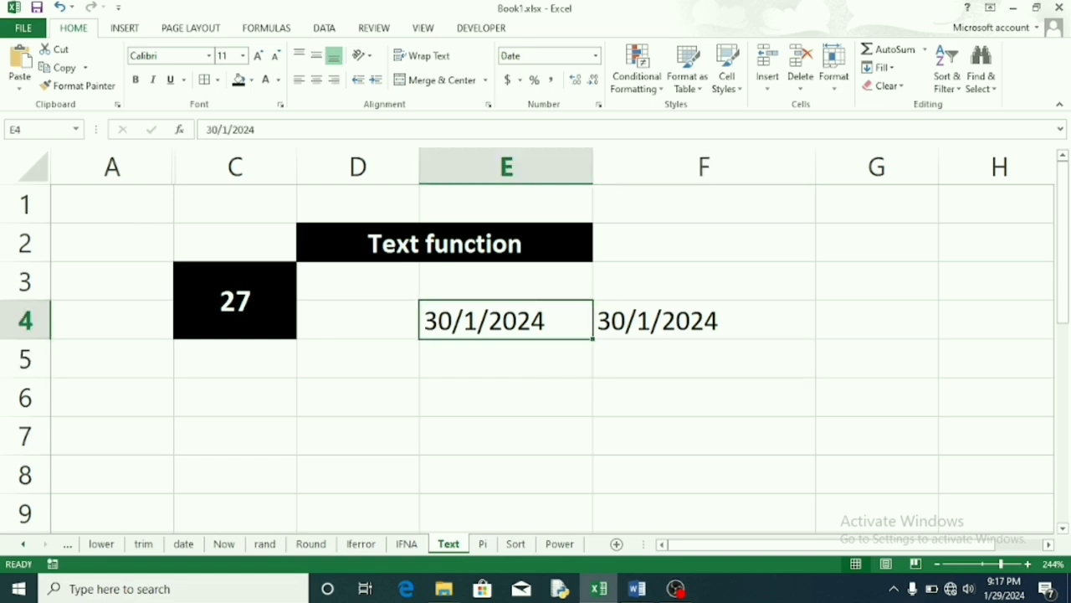
pyautogui.doubleClick(477, 321)
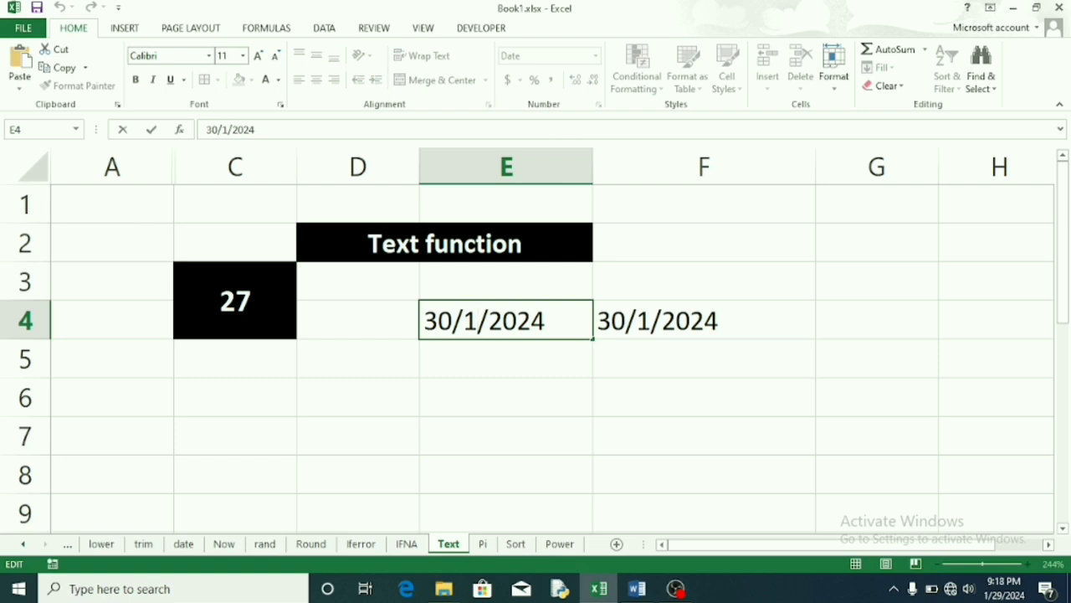
pyautogui.press('Left')
pyautogui.press('Left')
pyautogui.press('BackSpace')
pyautogui.press('BackSpace')
pyautogui.write('2')
pyautogui.press('Return')
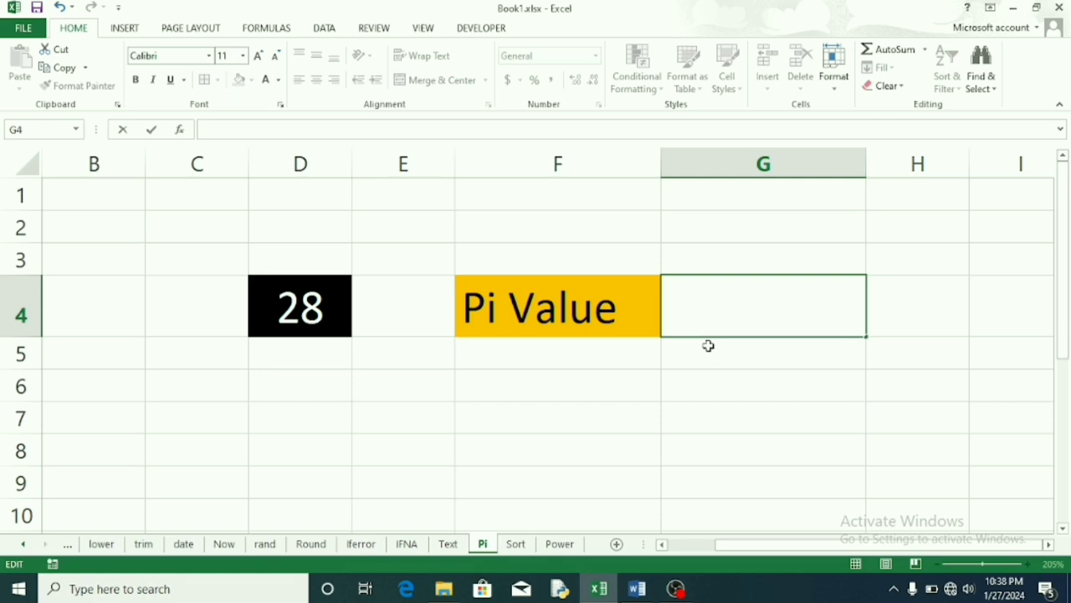
# - On the Pi sheet, enter =pi() in G4 next to Pi Value
pyautogui.write('=')
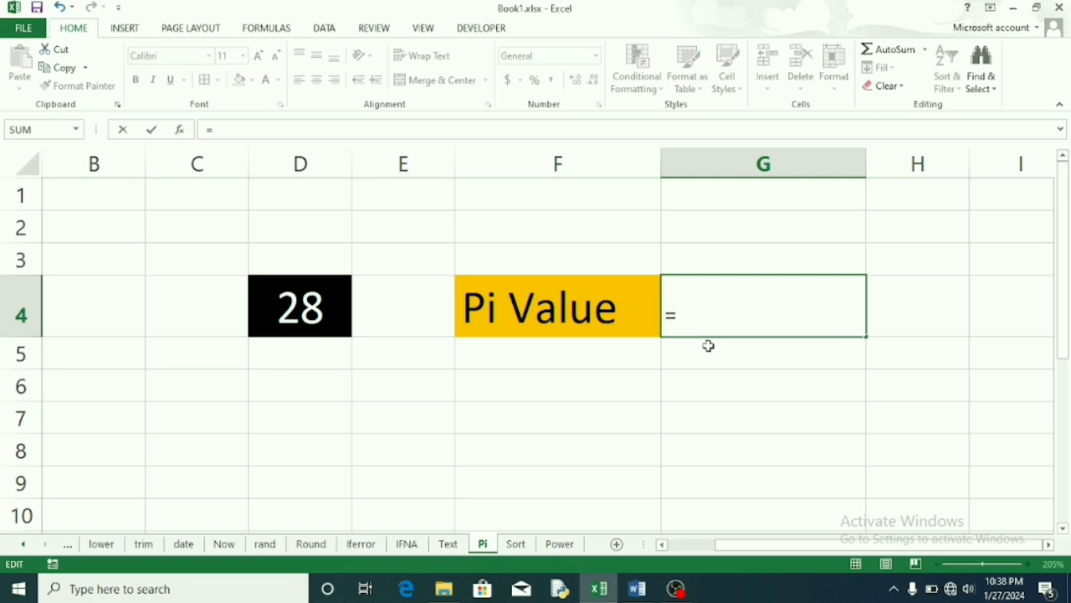
pyautogui.write('pi')
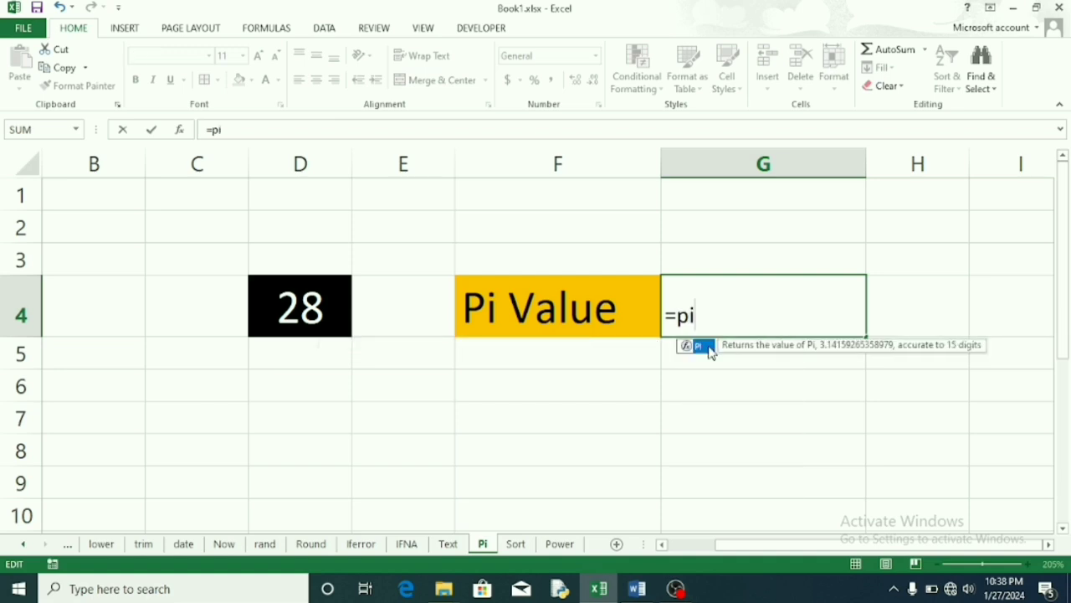
pyautogui.write('()')
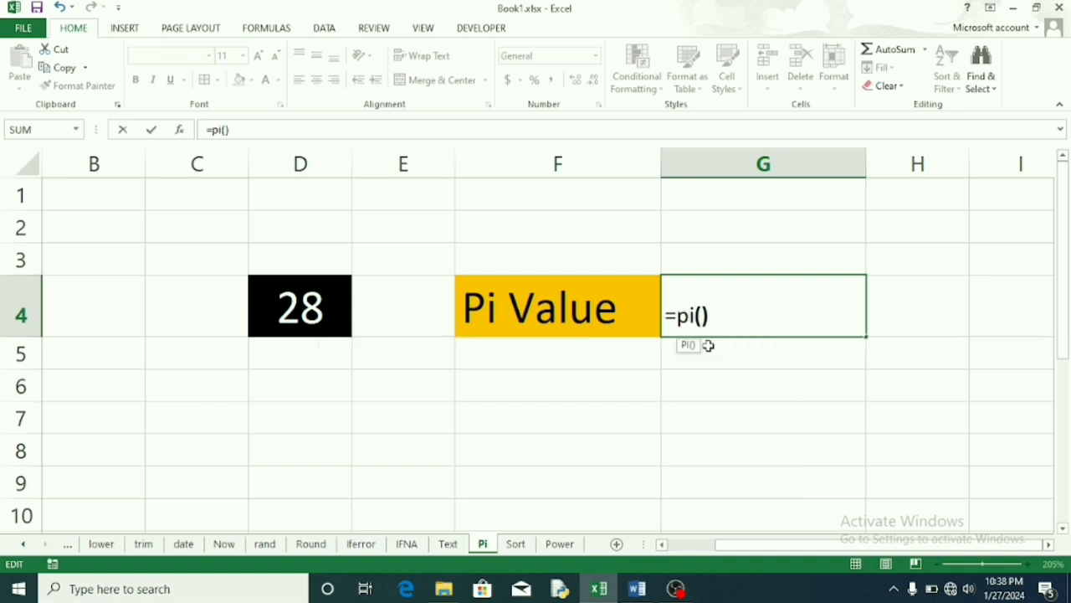
pyautogui.press('Return')
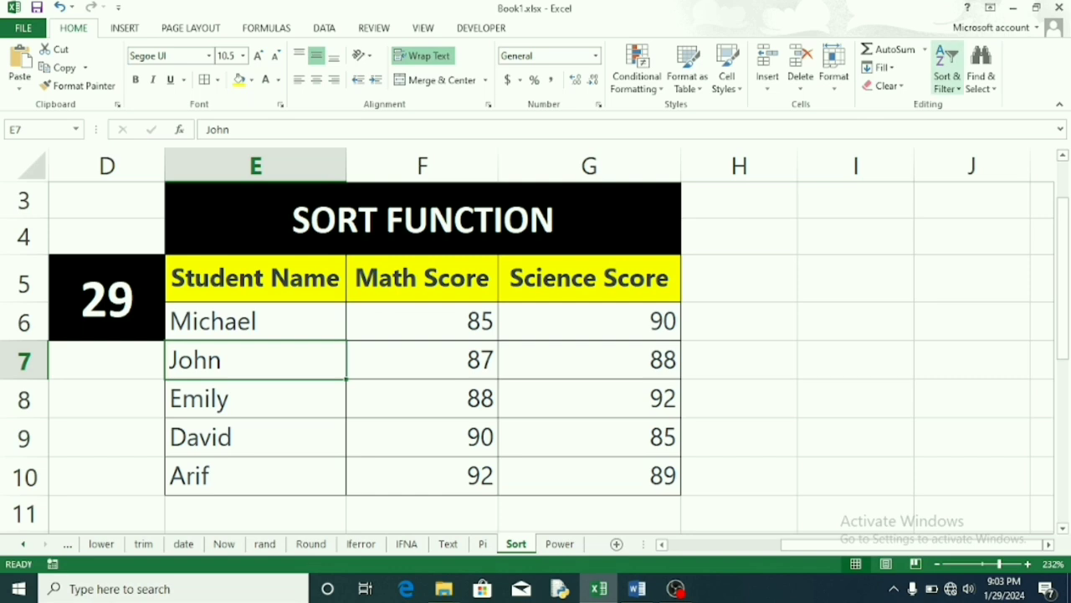
# - On the Sort sheet, sort the student names in E6:E10 from A to Z, continuing with the current selection only
pyautogui.moveTo(255, 321); pyautogui.dragTo(255, 475)
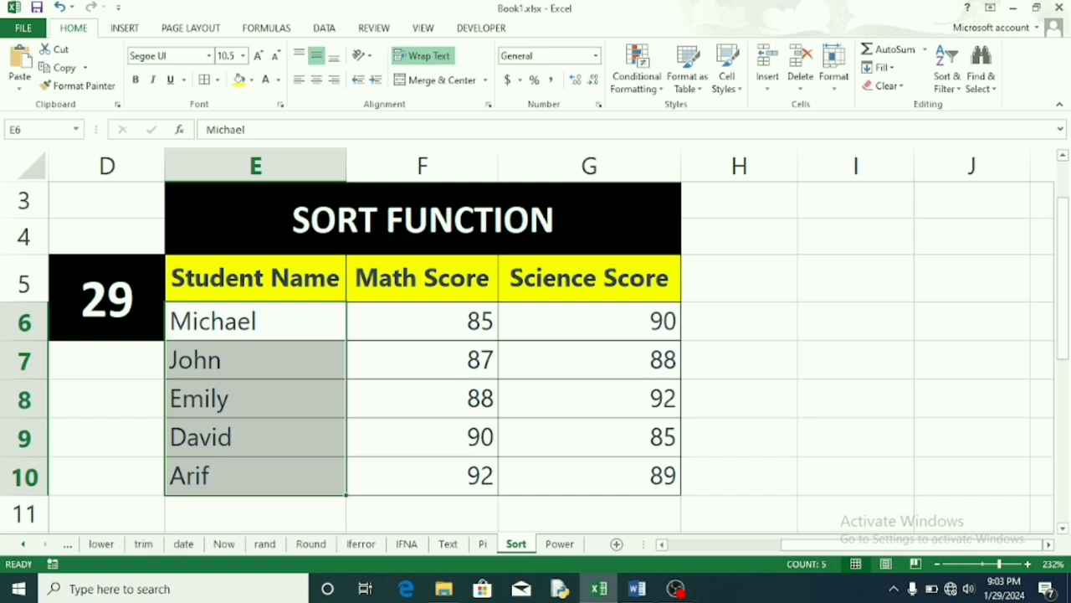
pyautogui.click(947, 75)
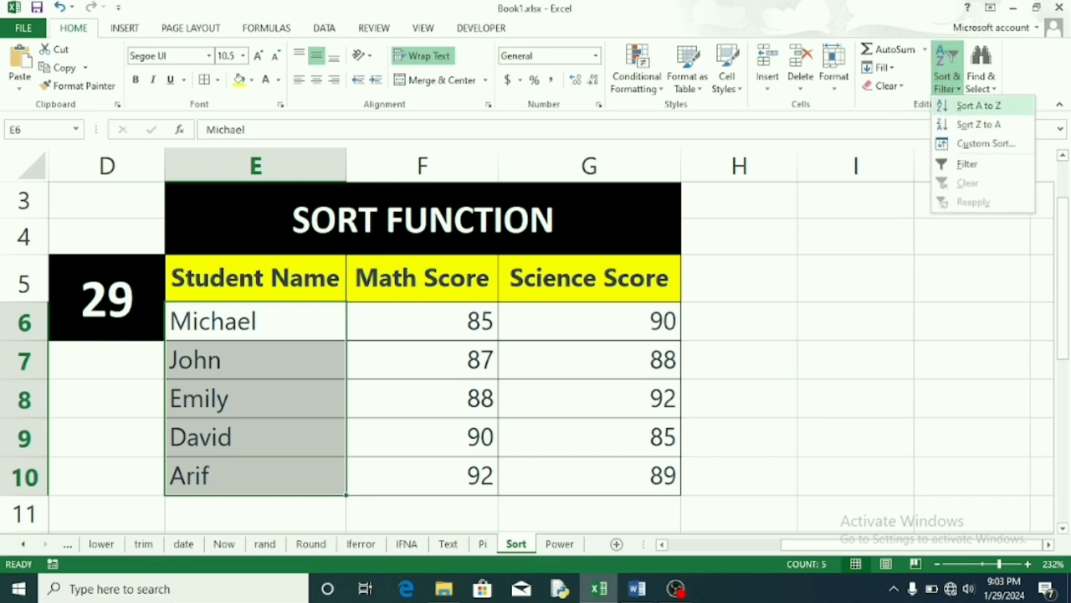
pyautogui.click(979, 106)
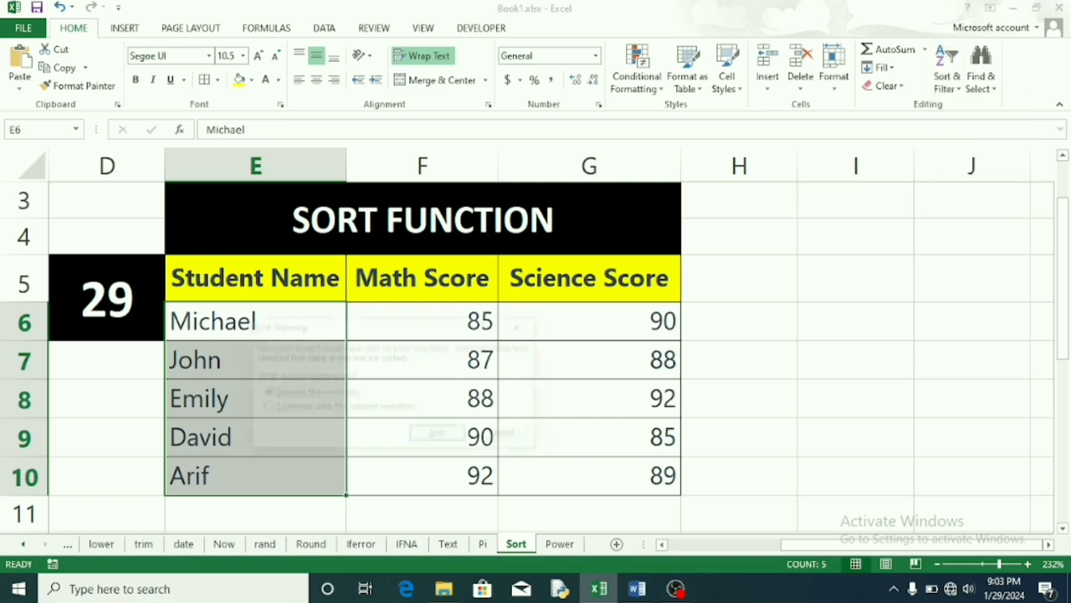
pyautogui.click(318, 408)
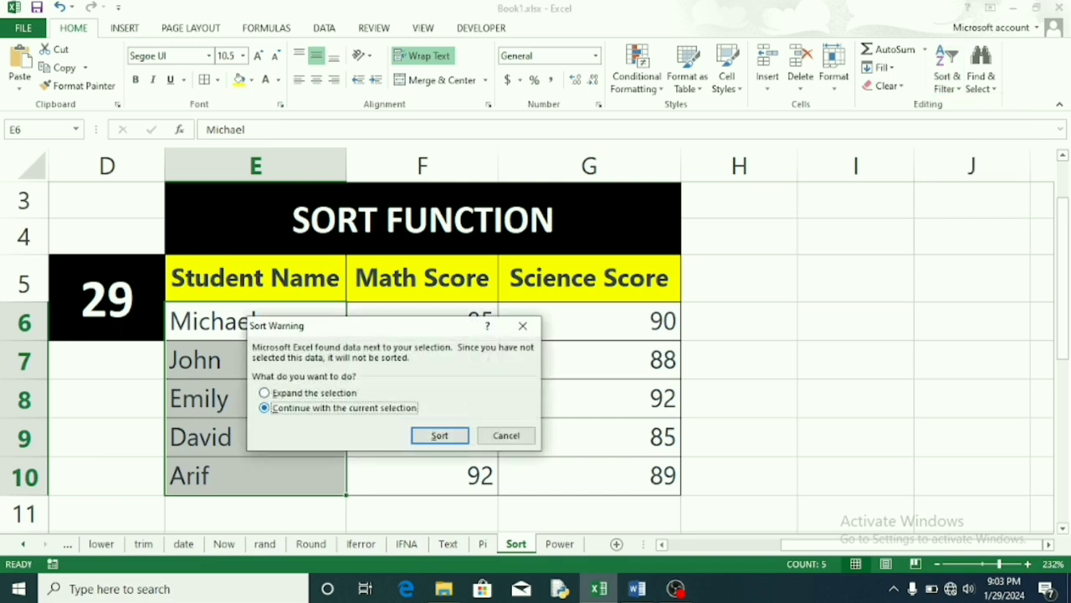
pyautogui.click(440, 436)
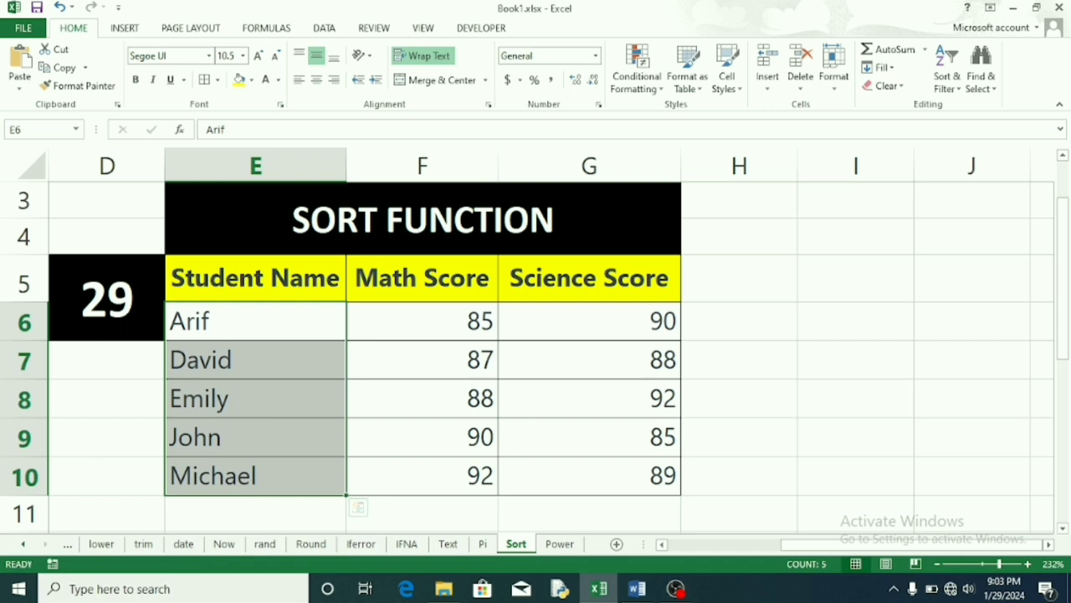
# - Sort the Math Score values in F6:F10 from largest to smallest, continuing with the current selection only
pyautogui.click(589, 360)
pyautogui.moveTo(422, 321); pyautogui.dragTo(422, 475)
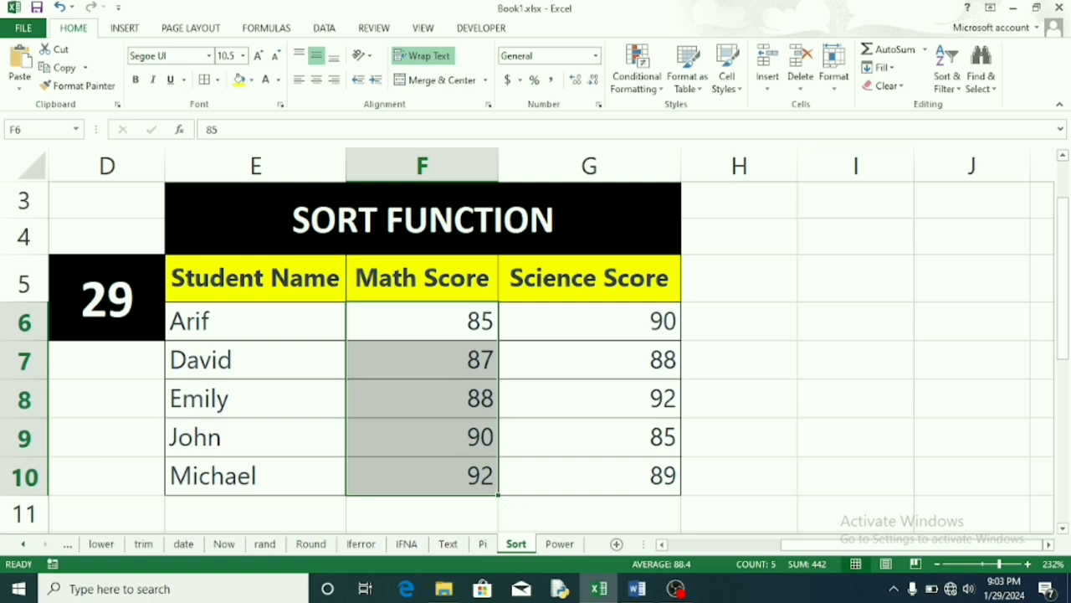
pyautogui.click(947, 68)
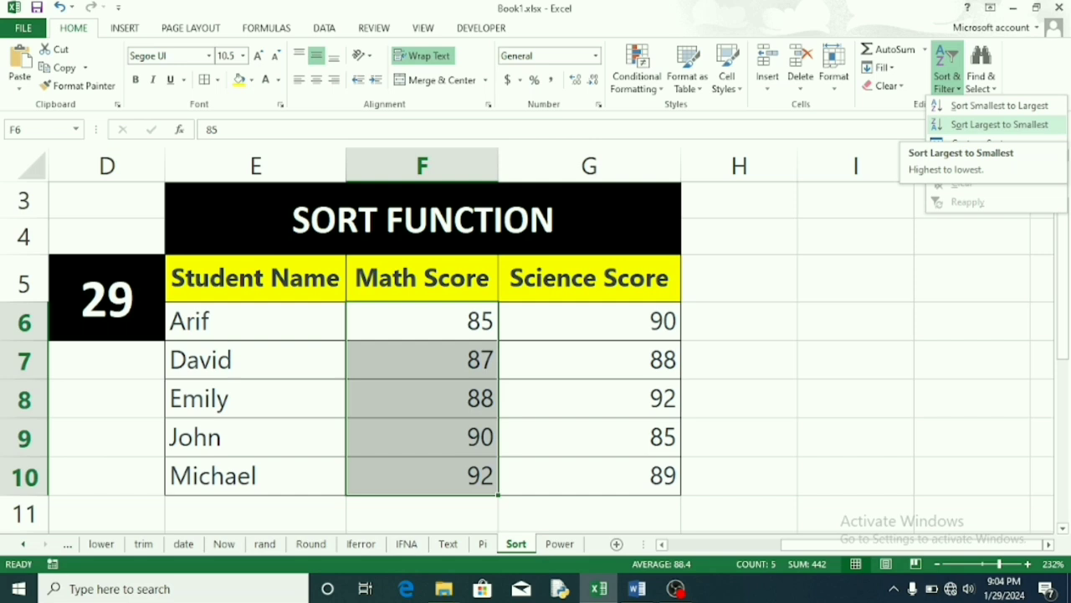
pyautogui.click(999, 124)
pyautogui.click(265, 408)
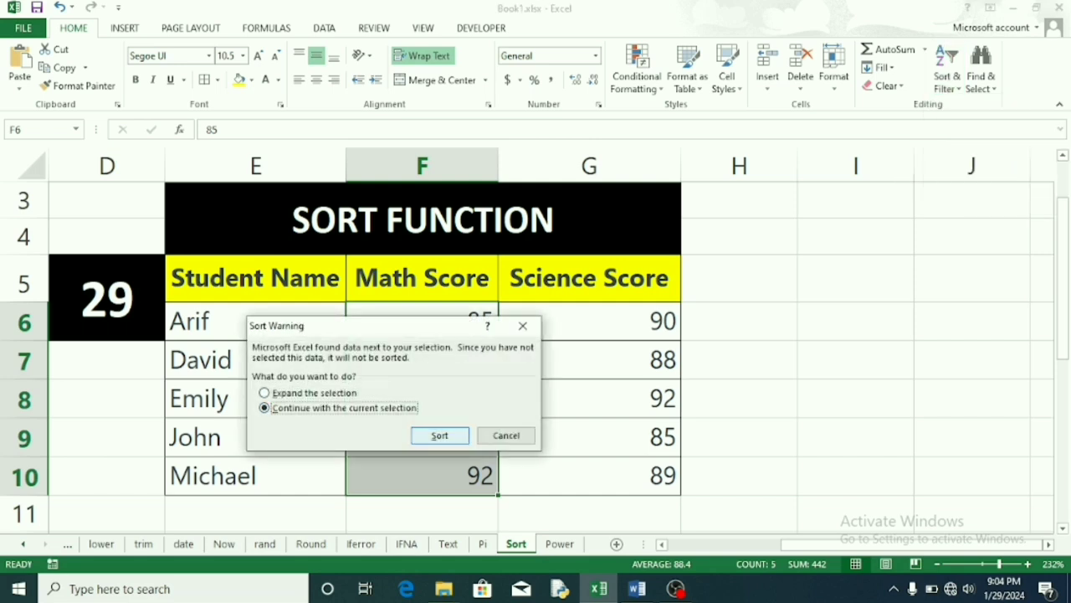
pyautogui.press('Return')
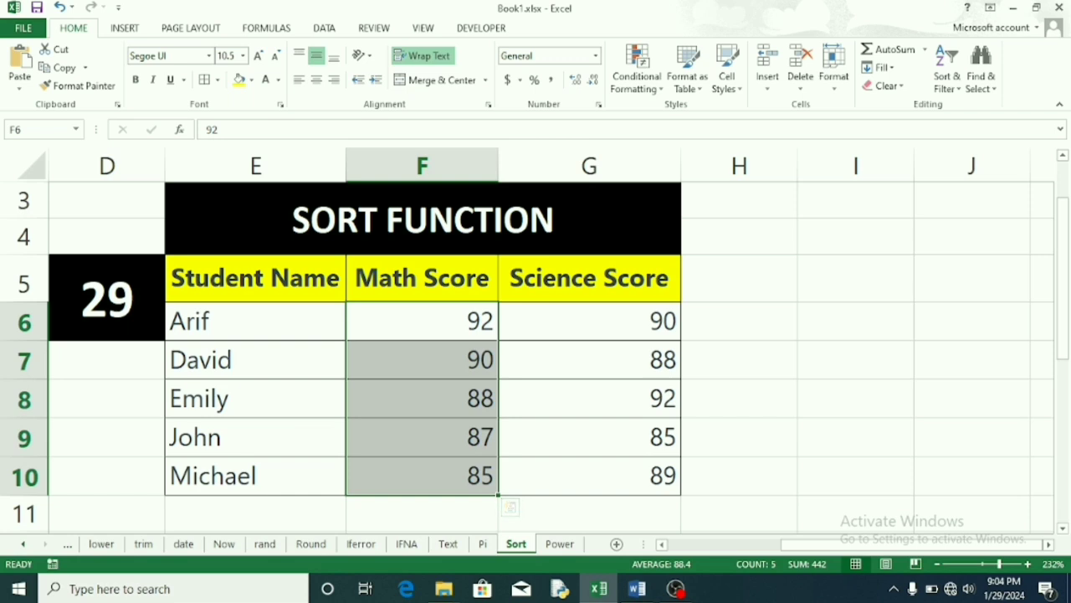
pyautogui.click(590, 322)
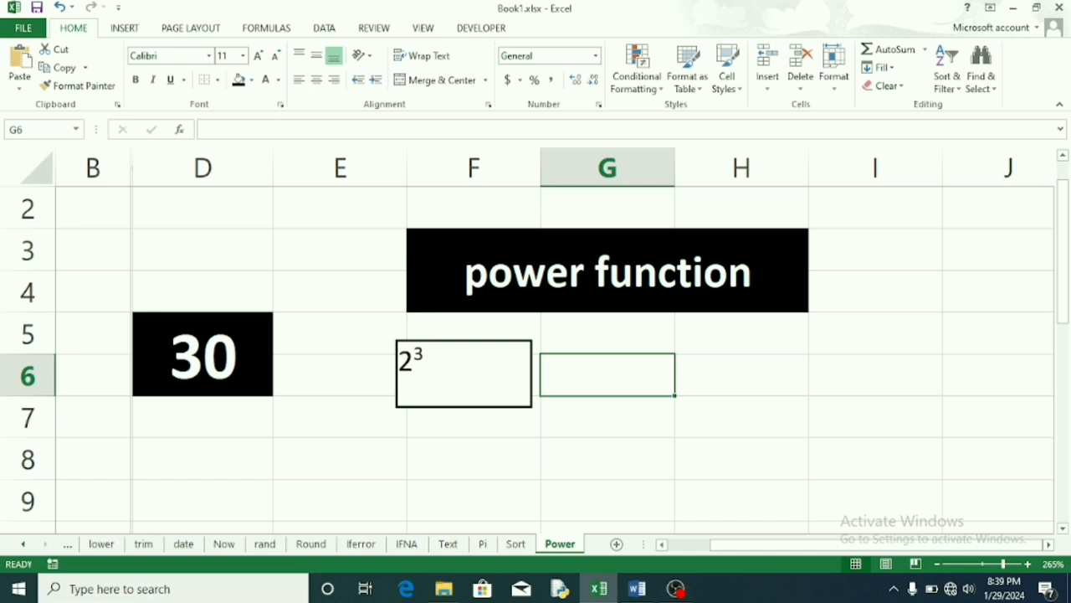
# - Enter =power(2,3) in G6 on the Power sheet to calculate 2 raised to the power of 3
pyautogui.press('F2')
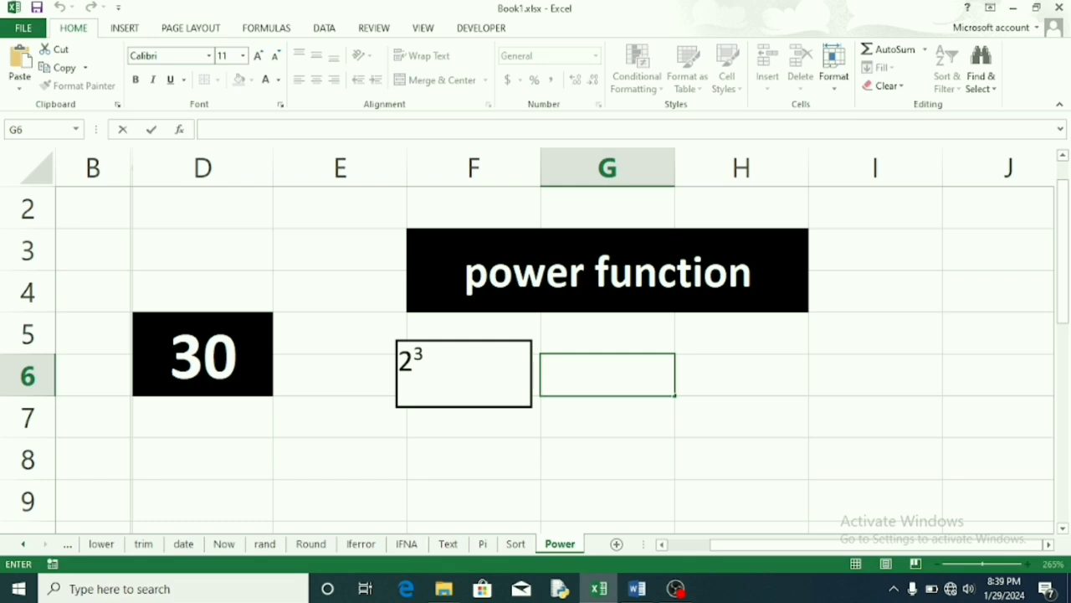
pyautogui.write('=')
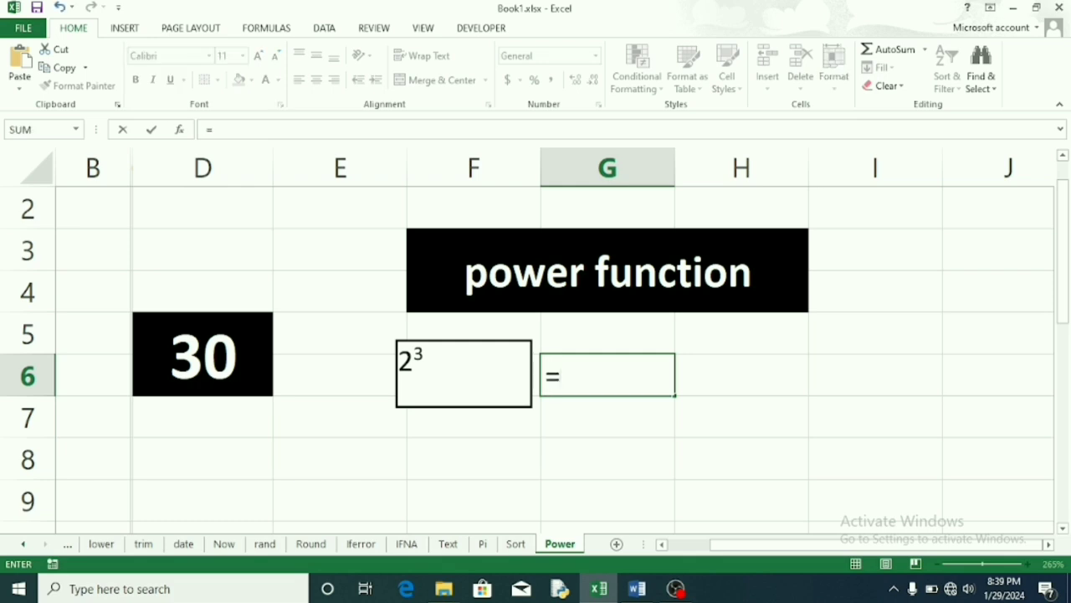
pyautogui.write('powr')
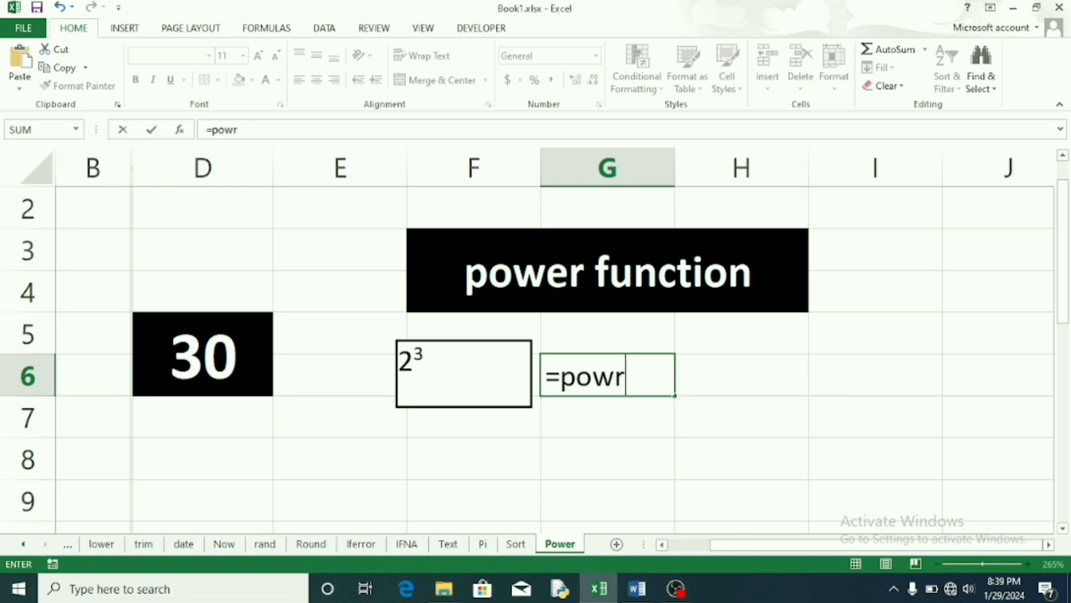
pyautogui.press('BackSpace')
pyautogui.write('er')
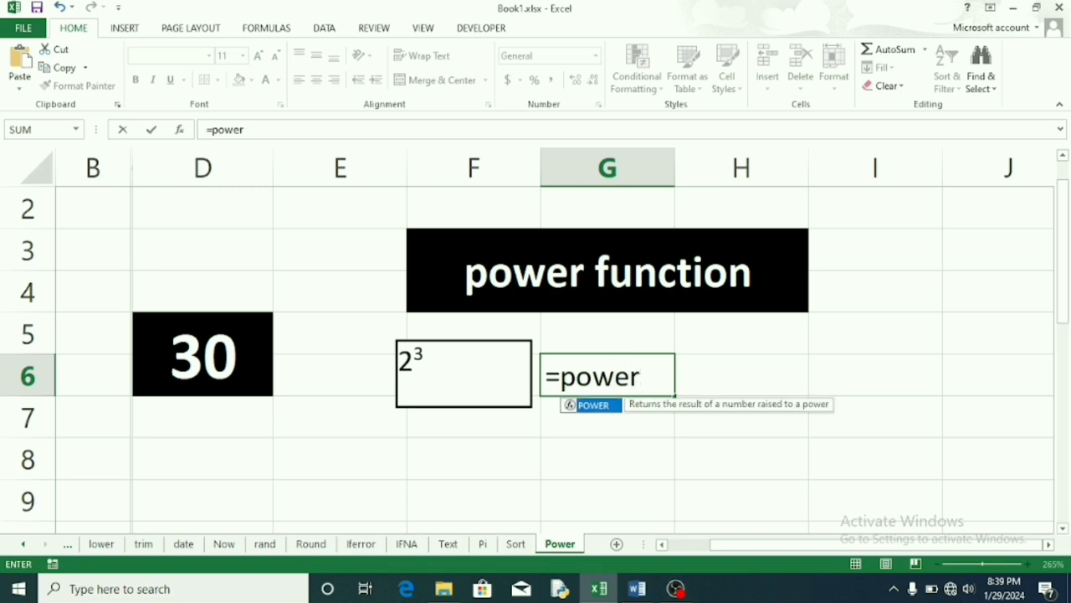
pyautogui.write('(')
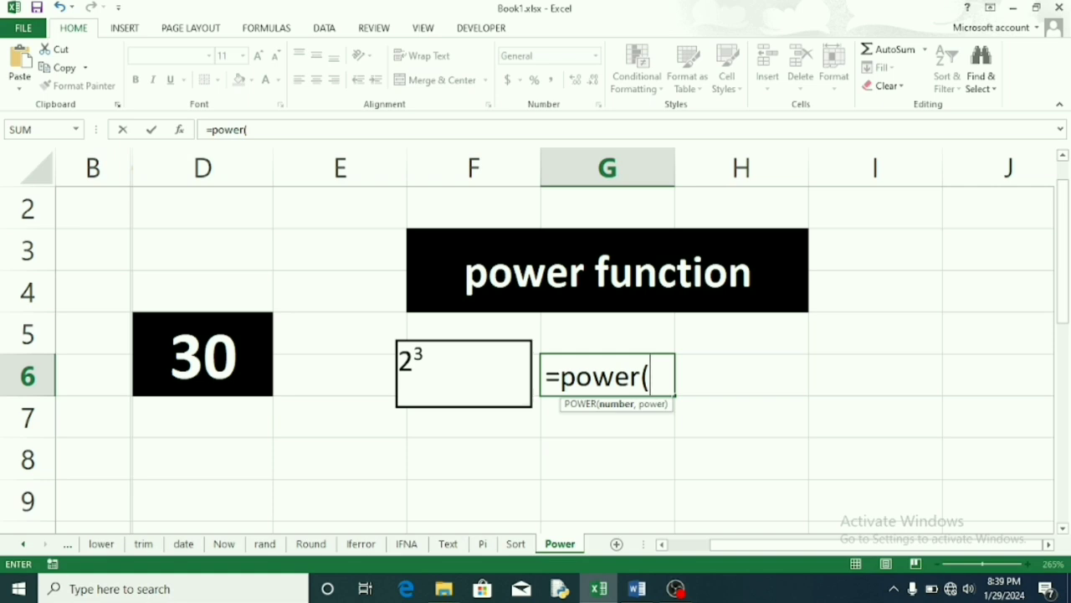
pyautogui.write('2,')
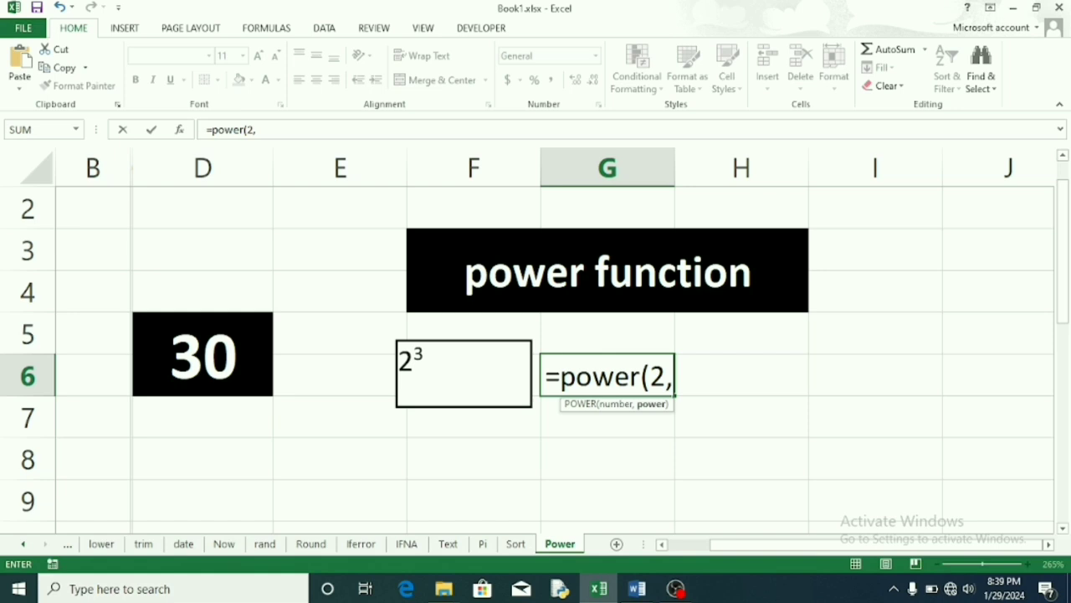
pyautogui.write('3')
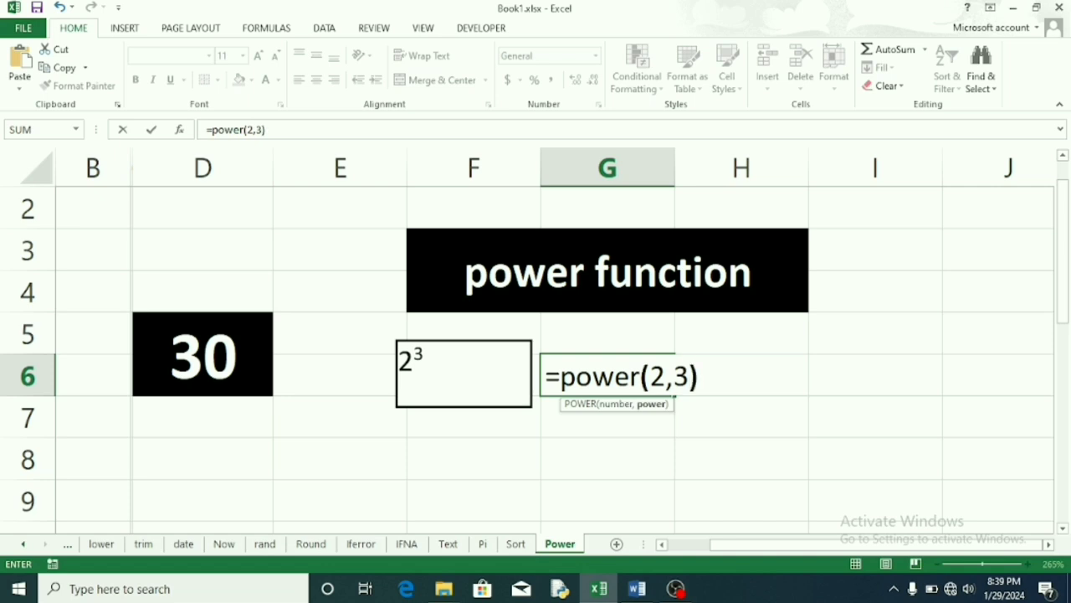
pyautogui.press('Return')
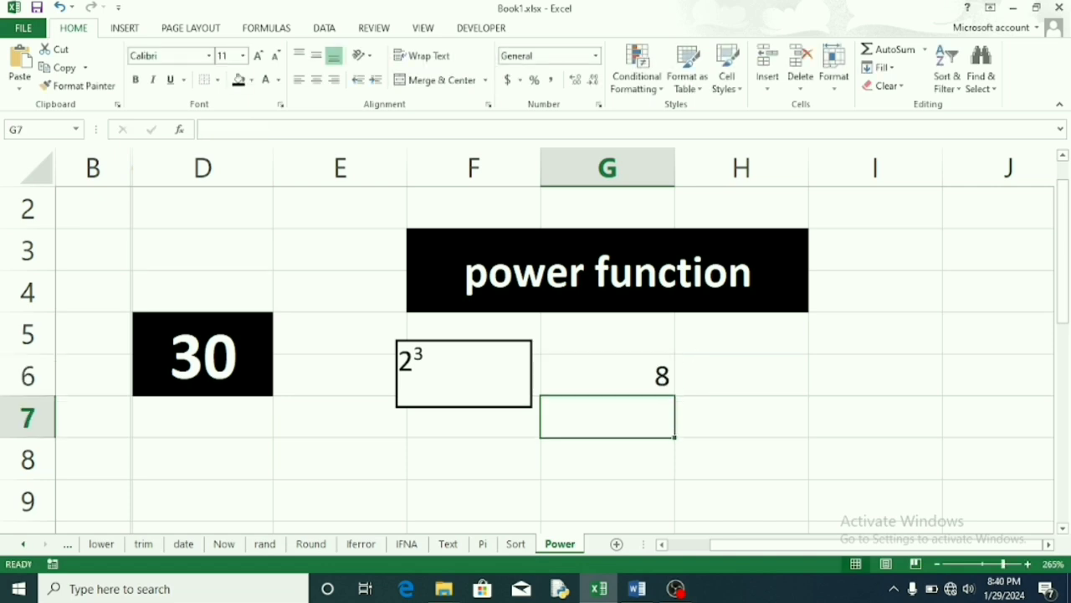
# - Edit the POWER formula in G6 in place, setting its exponent argument to 4, and commit it
pyautogui.doubleClick(625, 377)
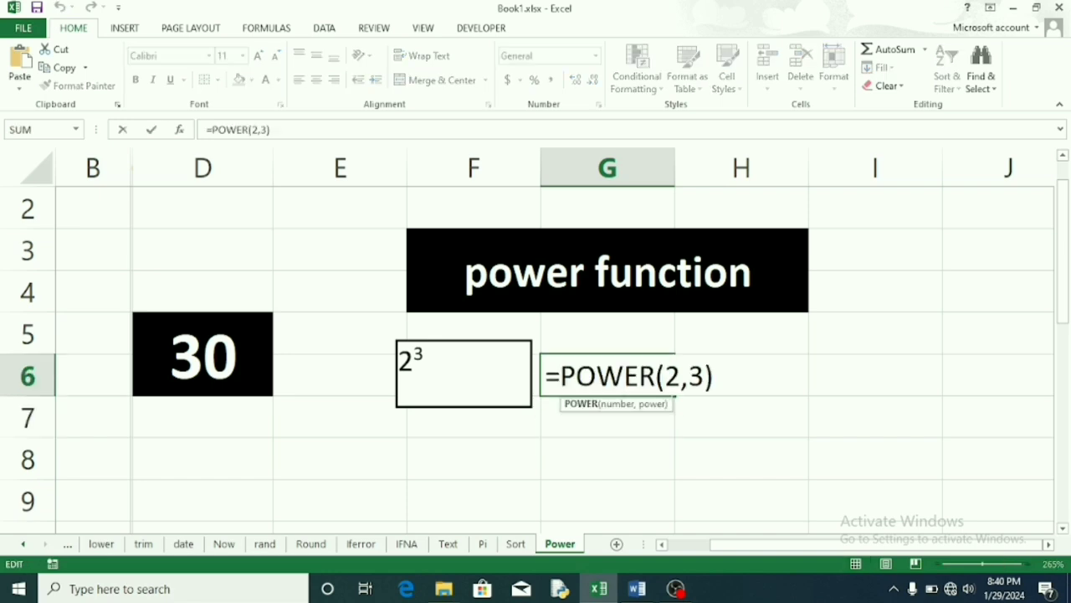
pyautogui.click(704, 376)
pyautogui.press('BackSpace')
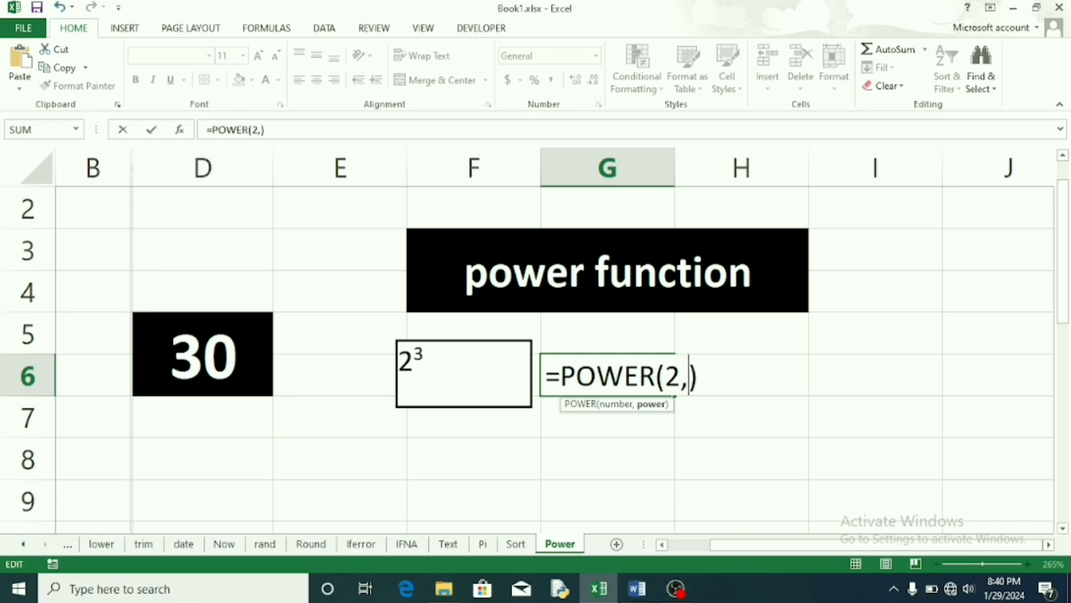
pyautogui.write('4')
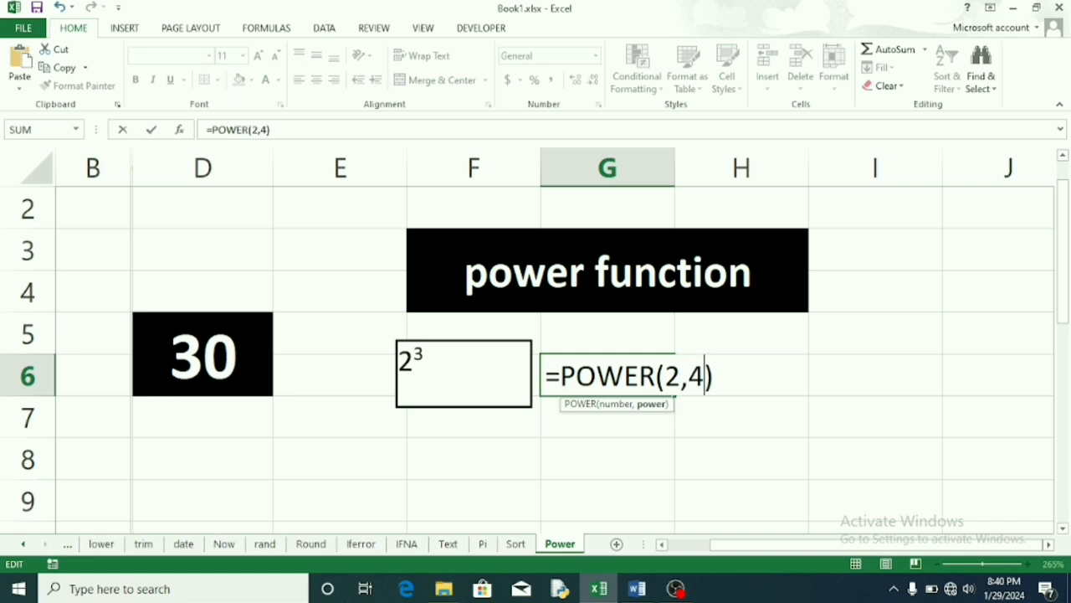
pyautogui.press('Return')
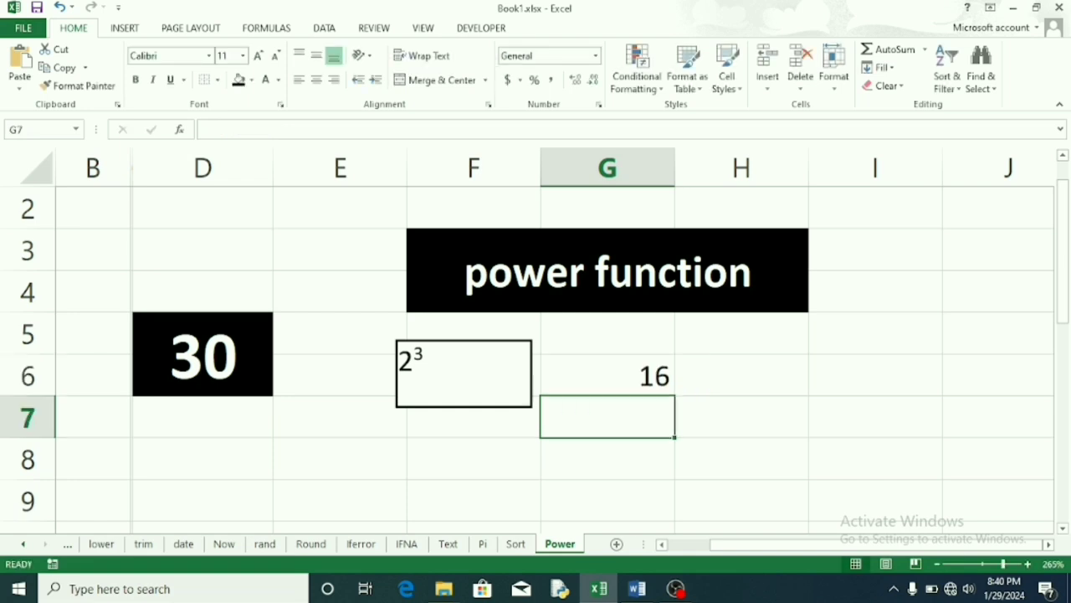
# - Edit the POWER formula in G6 again, setting its base number argument to 3, and commit it
pyautogui.press('Up')
pyautogui.press('F2')
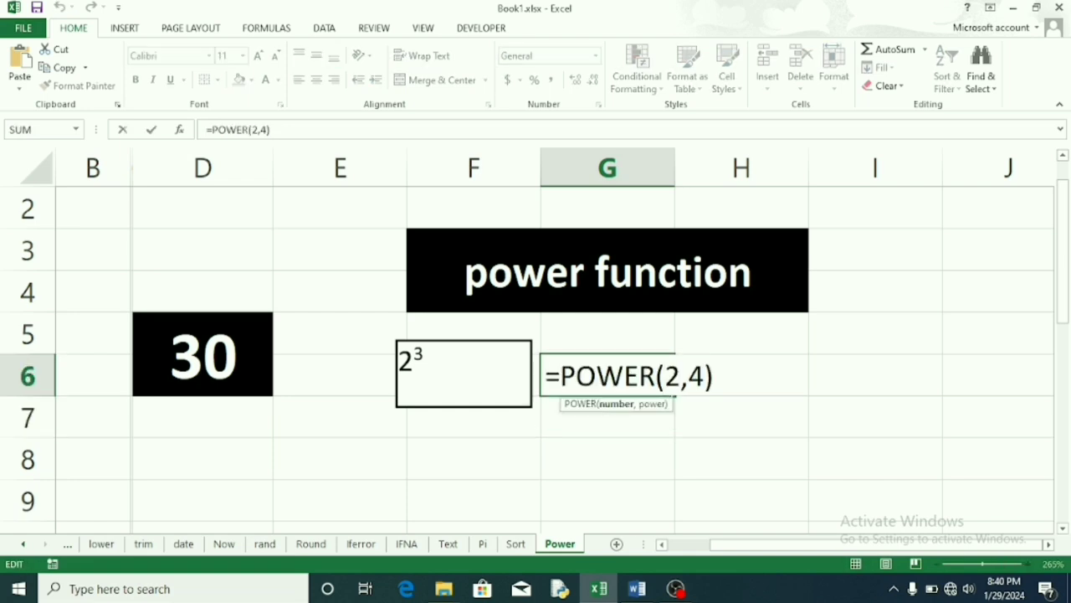
pyautogui.click(678, 376)
pyautogui.press('BackSpace')
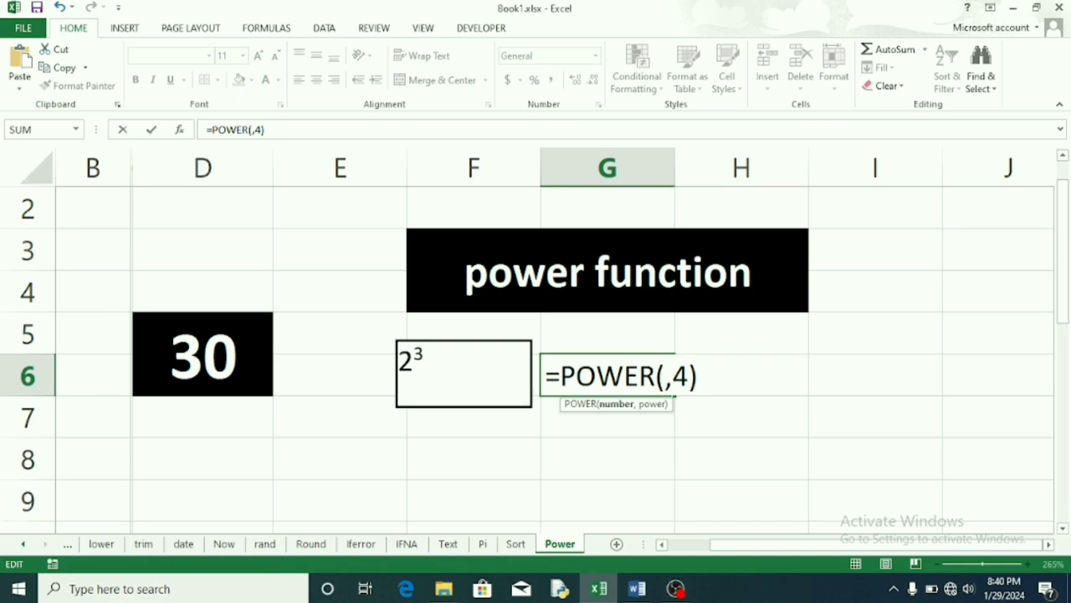
pyautogui.write('3')
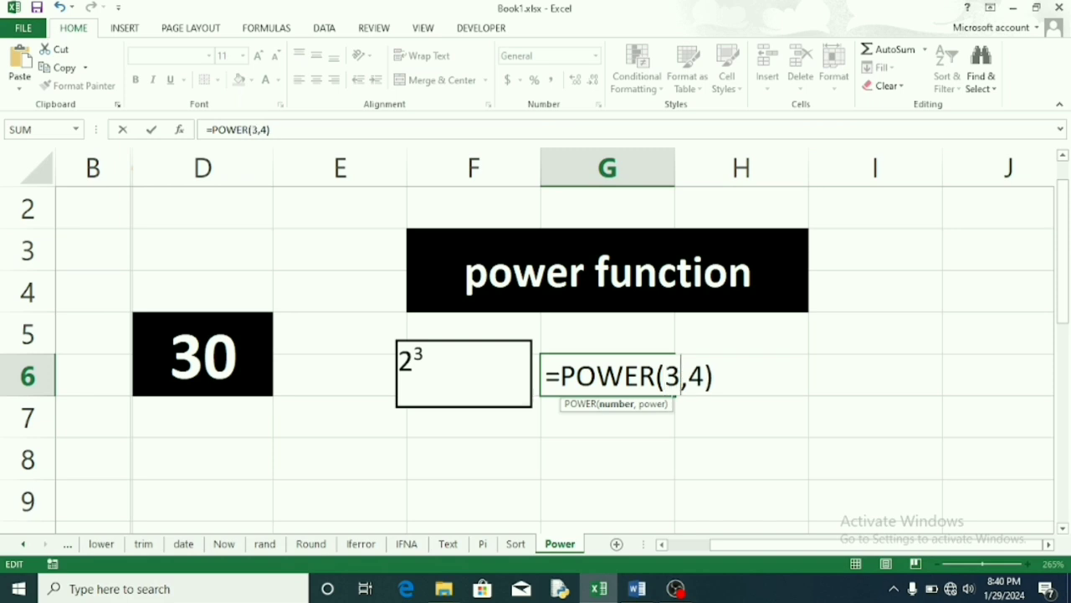
pyautogui.press('End')
pyautogui.press('Return')
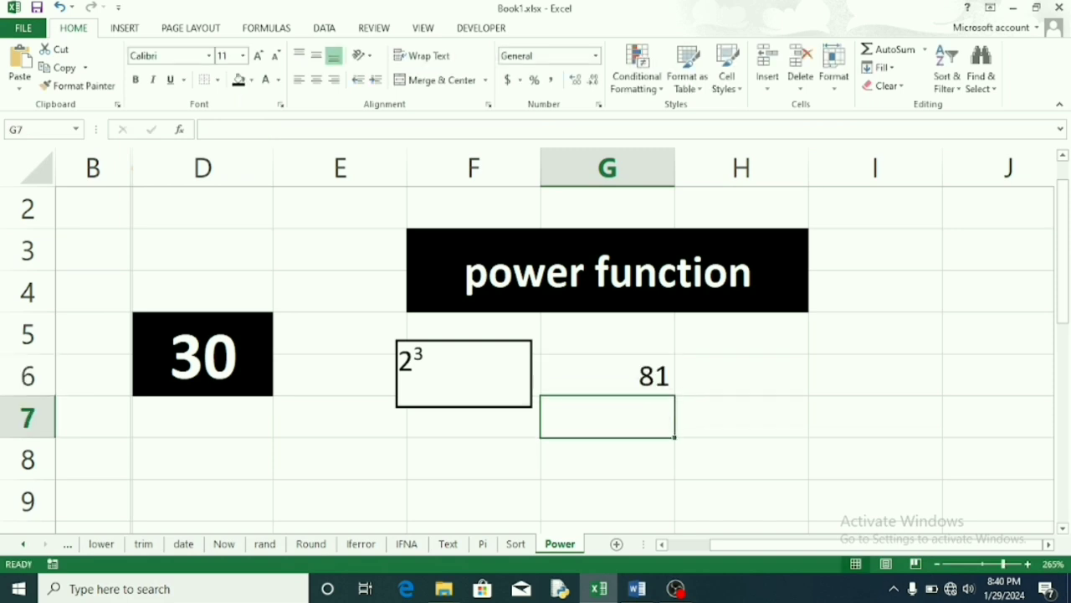